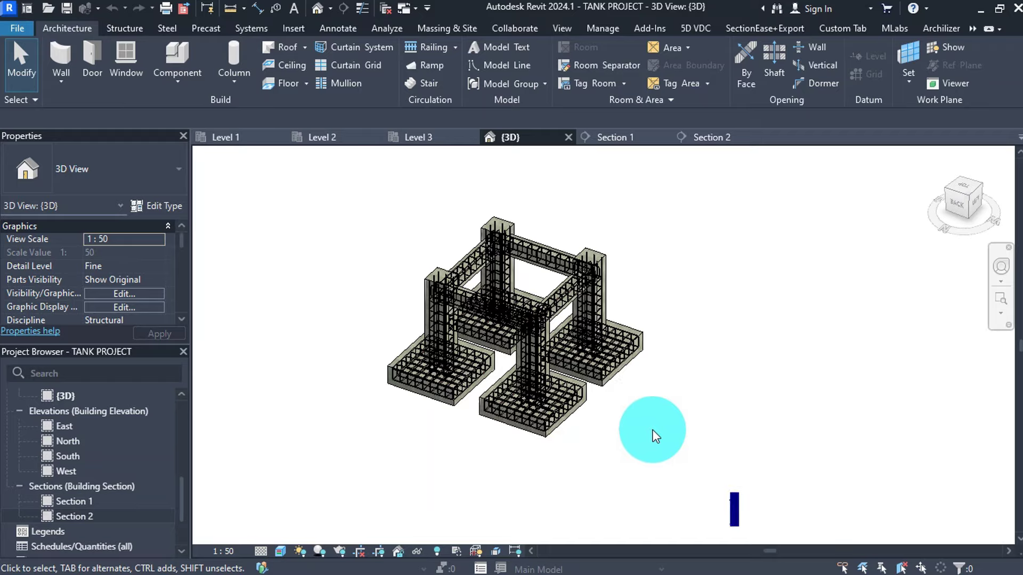
Orbit the concrete frame in the 3D view, then switch to the Level 3 structural plan
shift+middle_drag(688, 385, 281, 384)
scroll(368, 316, up, 5)
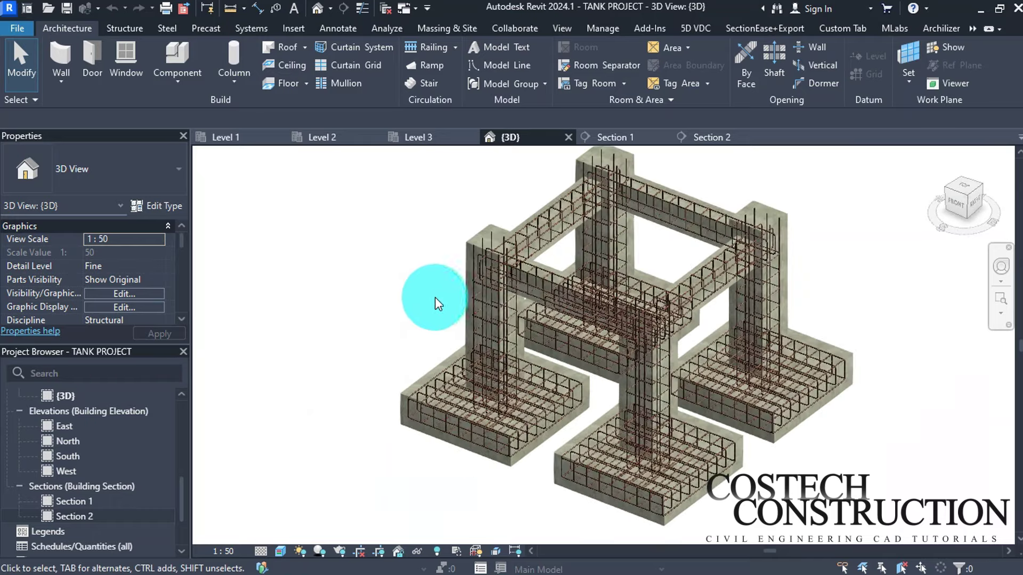
scroll(438, 304, up, 3)
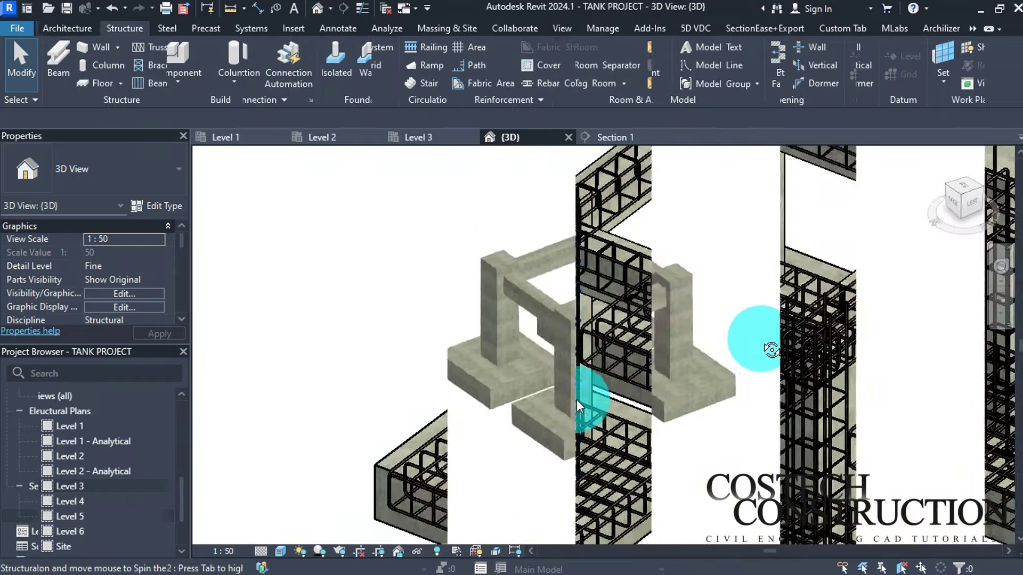
shift+middle_drag(771, 350, 807, 340)
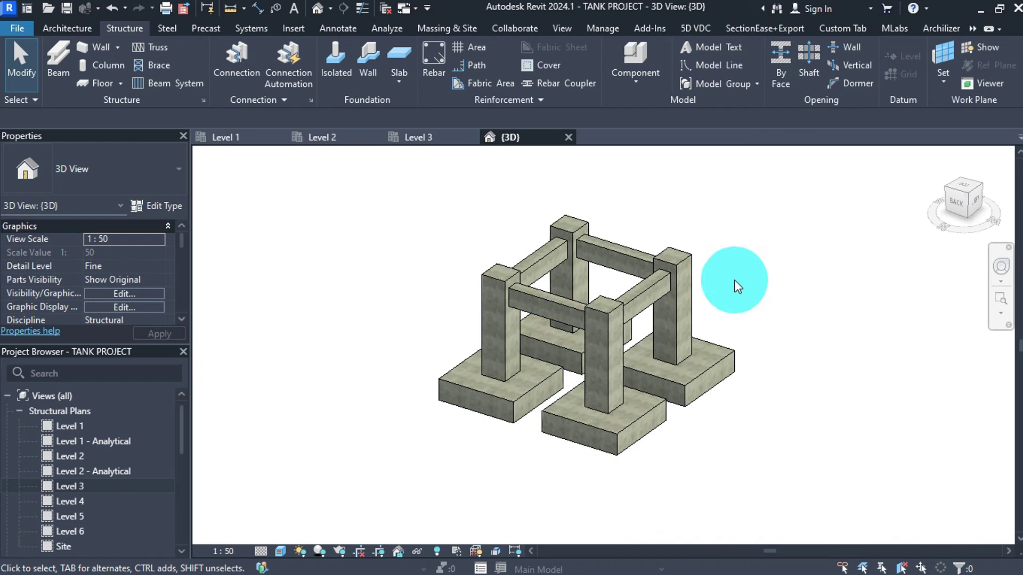
shift+middle_drag(762, 329, 671, 346)
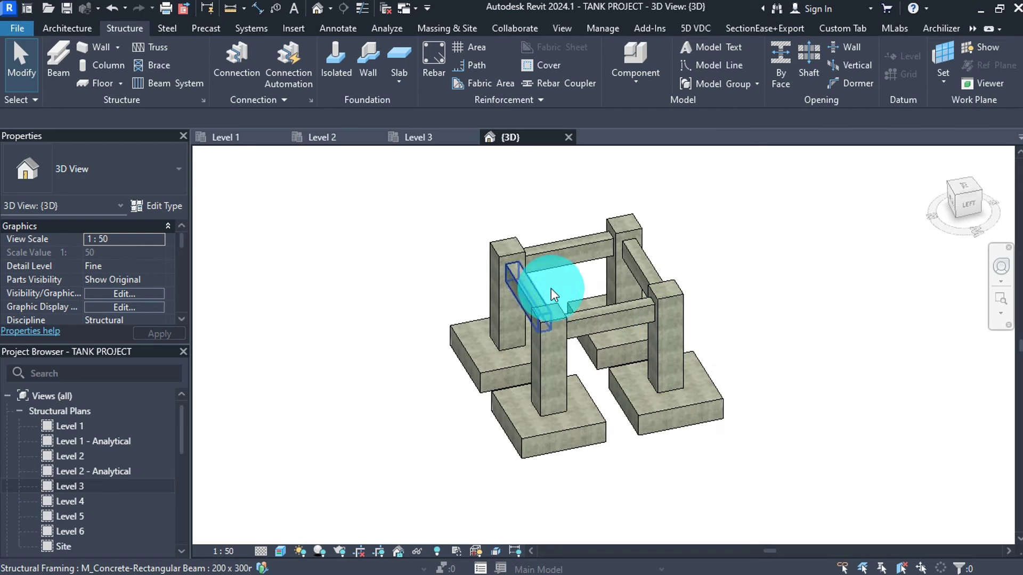
click(440, 139)
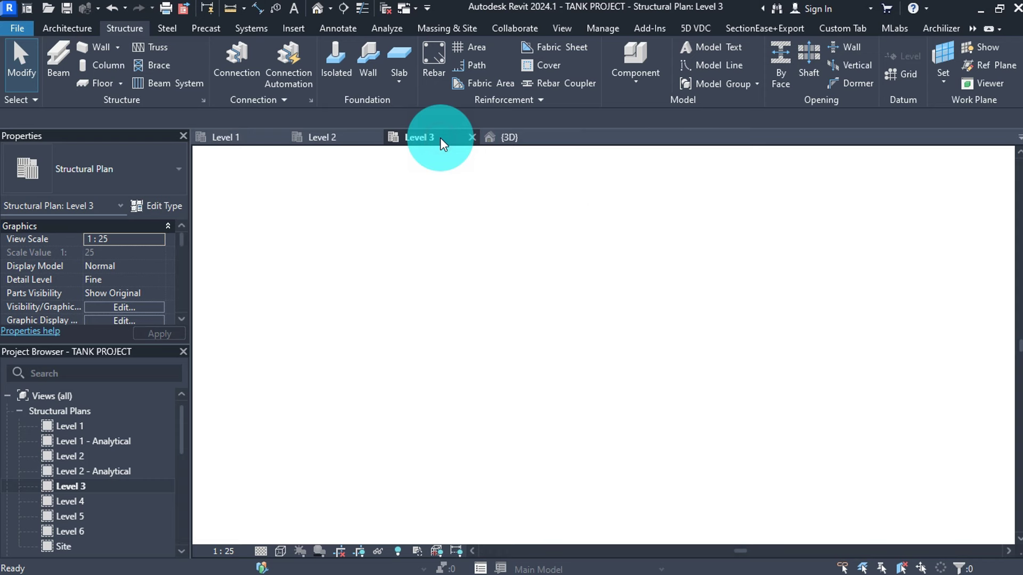
Delete the existing Section 1 from the Level 3 plan and start a new section
click(545, 270)
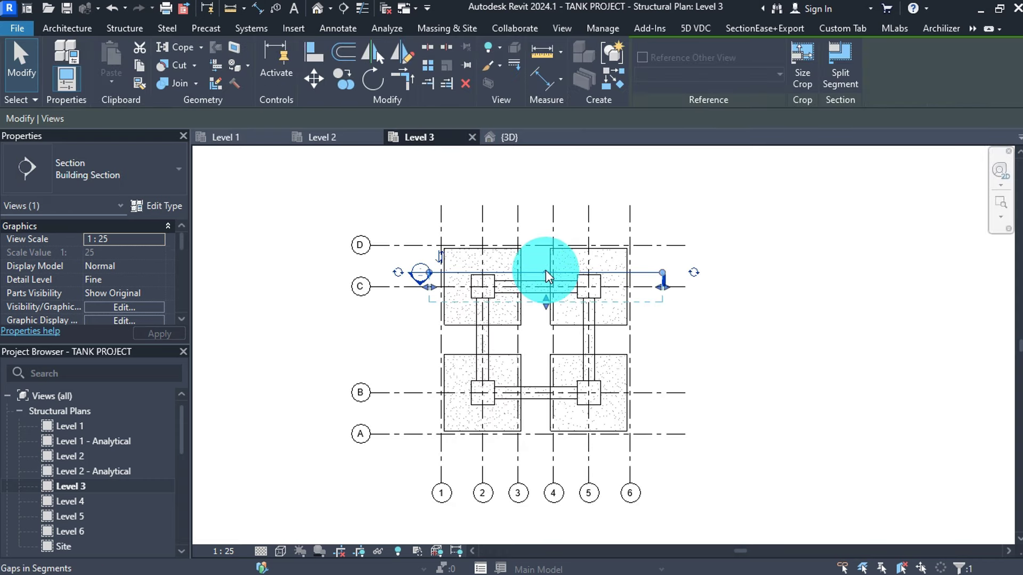
key(Delete)
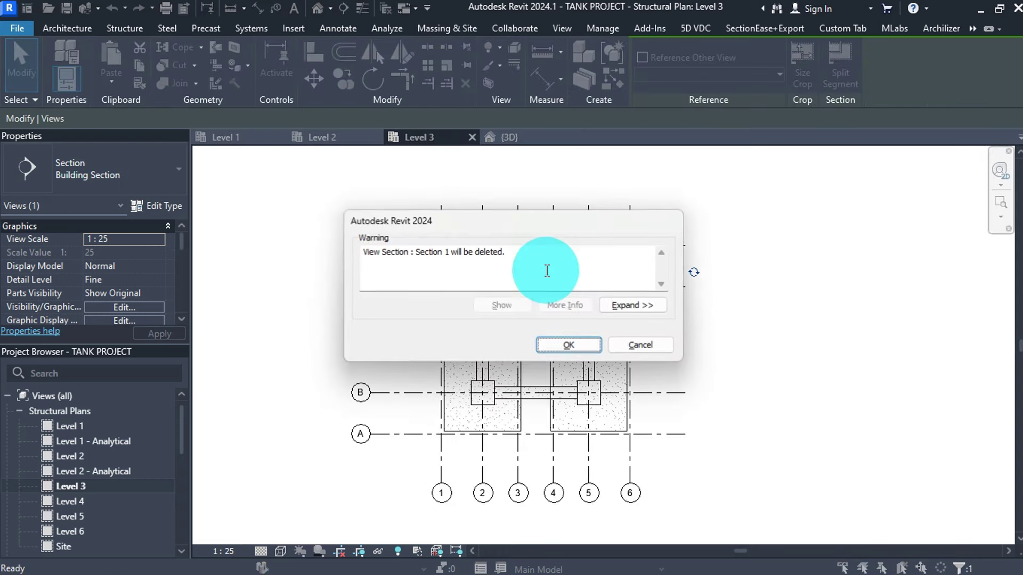
click(576, 349)
click(562, 28)
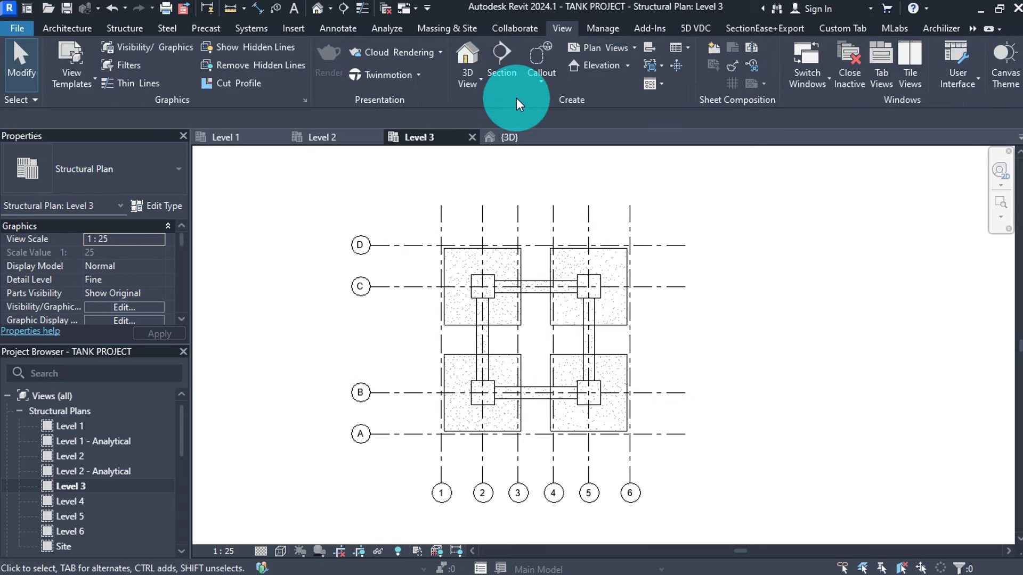
click(502, 74)
Draw a vertical section left of the top-left footing, trimming its depth to that footing
scroll(424, 280, up, 2)
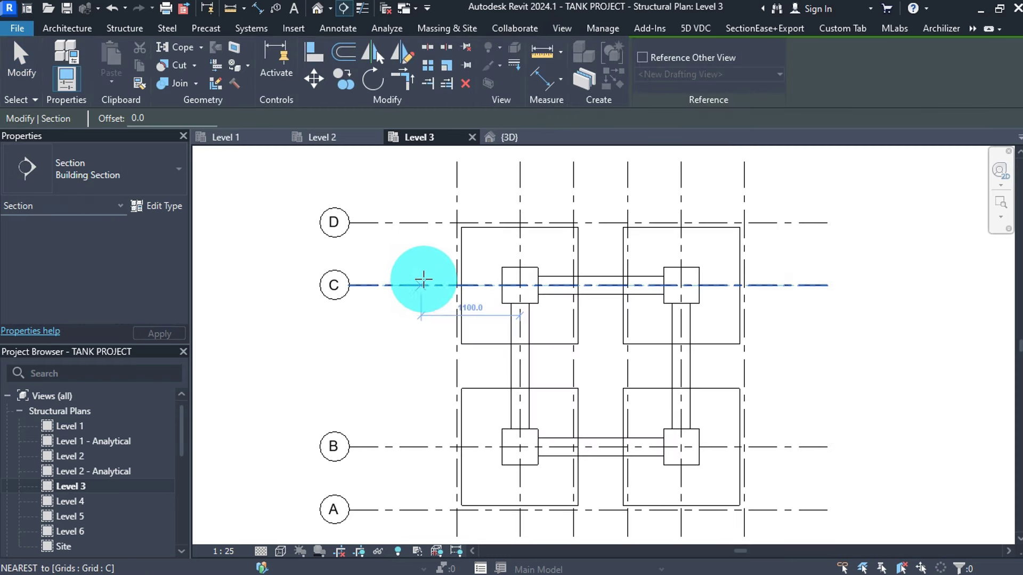
click(431, 167)
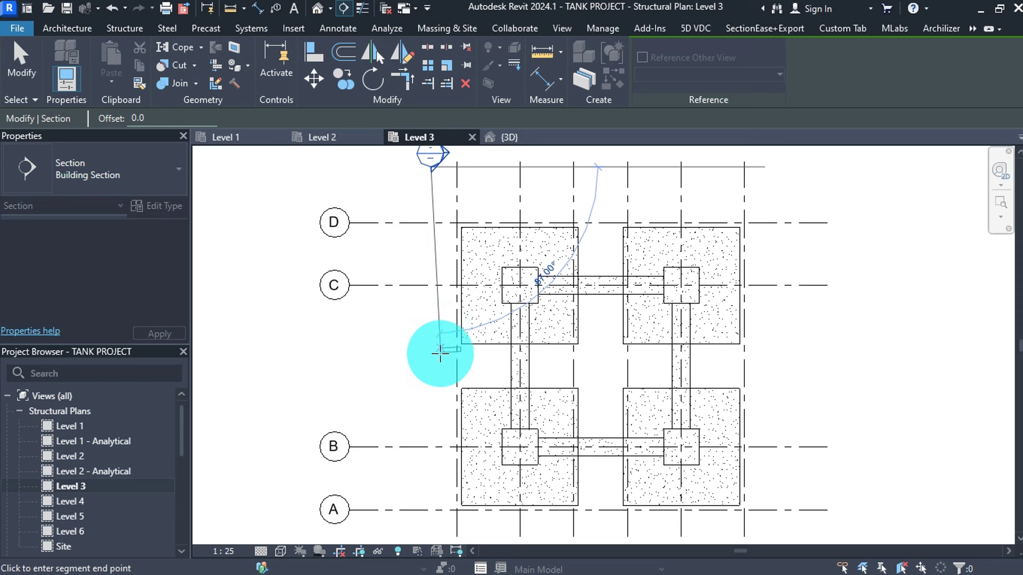
click(431, 377)
drag(708, 276, 601, 287)
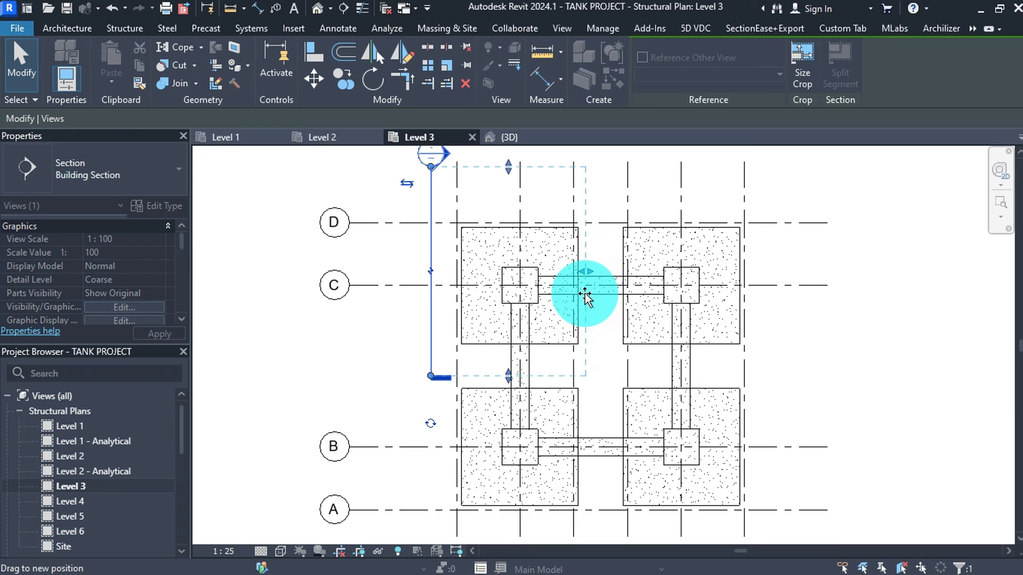
drag(593, 297, 591, 292)
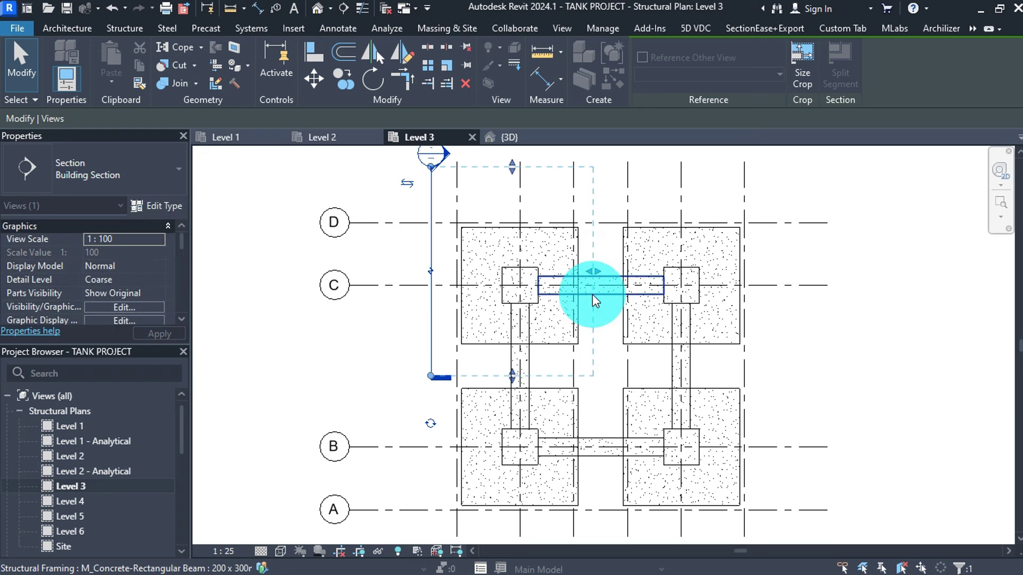
click(833, 245)
Draw a horizontal section above grid D, shrinking its depth to the top-left footing
scroll(493, 266, down, 1)
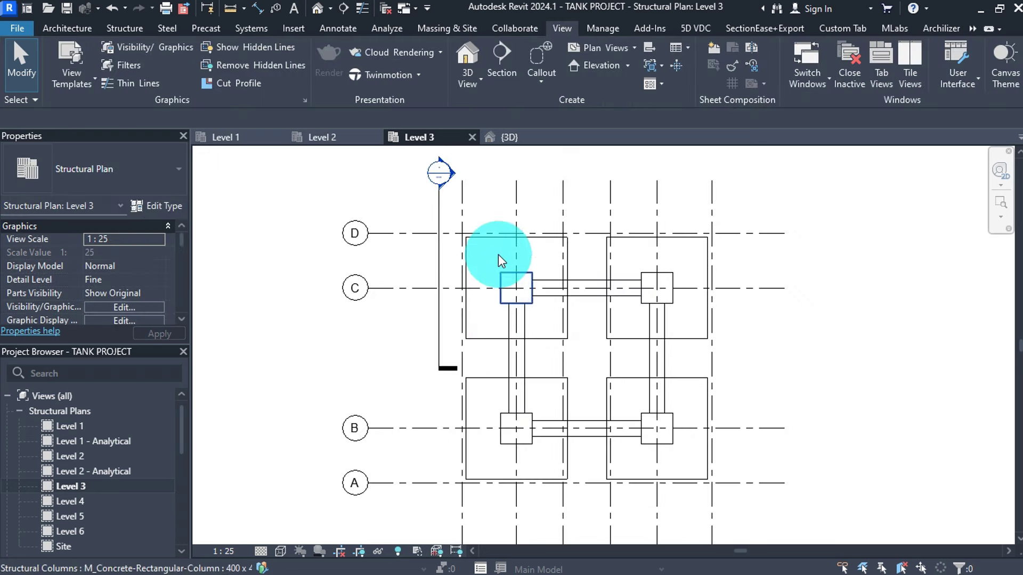
click(496, 80)
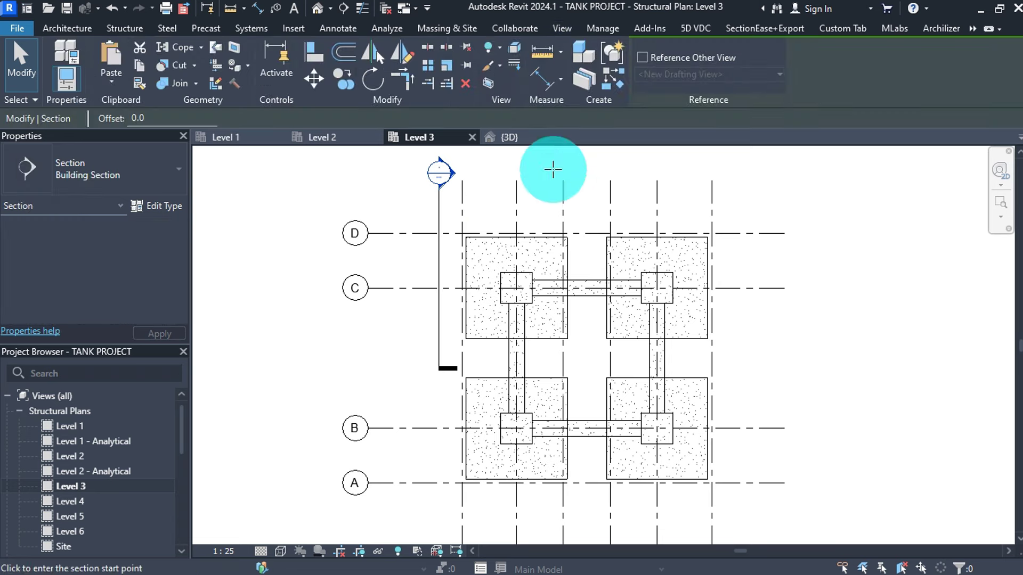
click(587, 208)
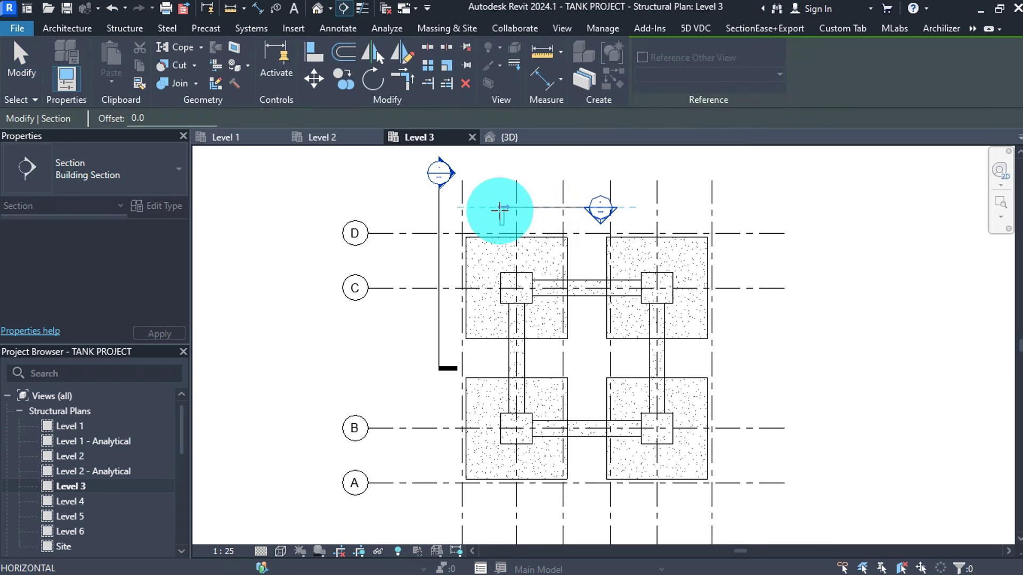
click(443, 209)
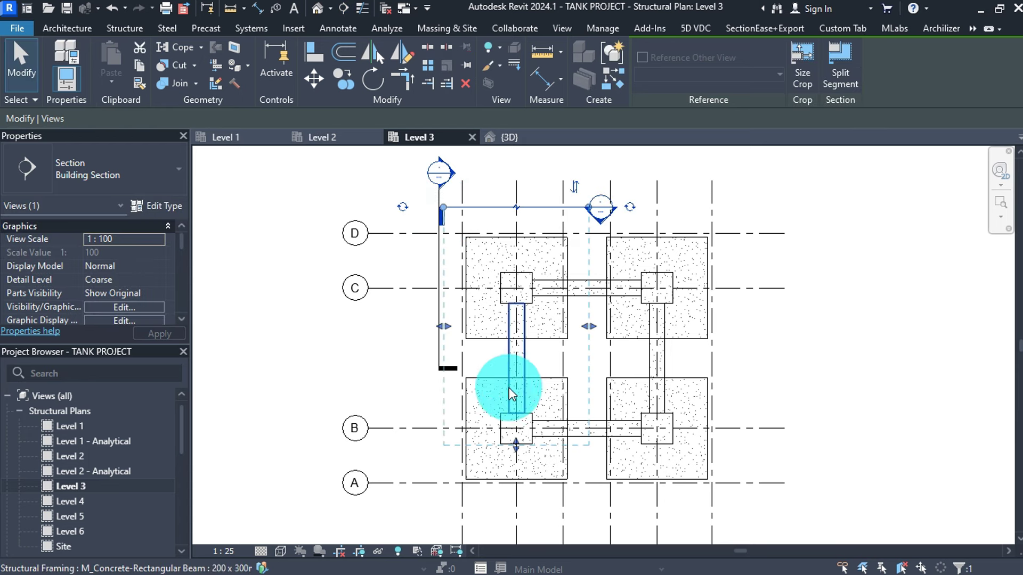
drag(515, 445, 513, 356)
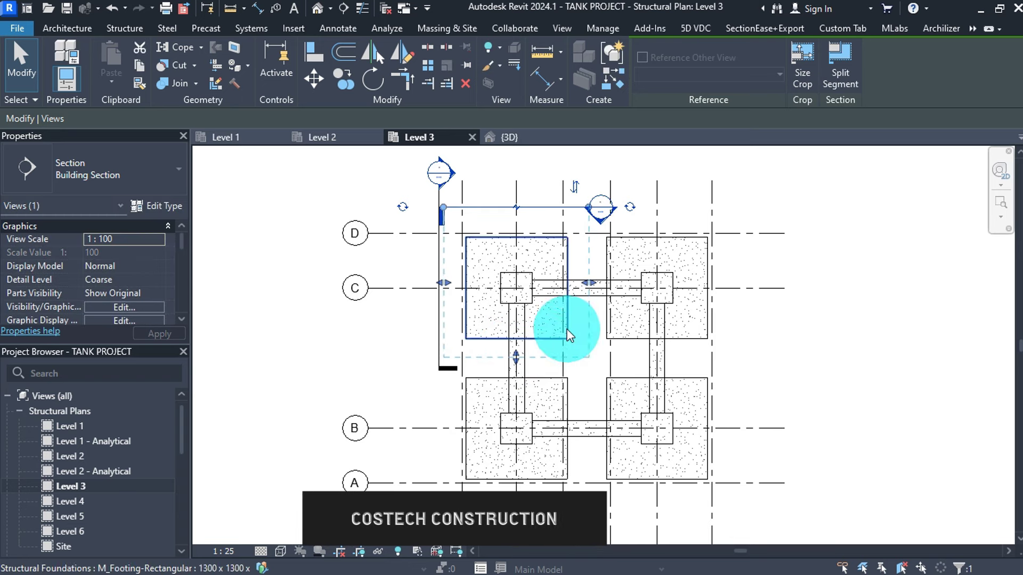
click(817, 262)
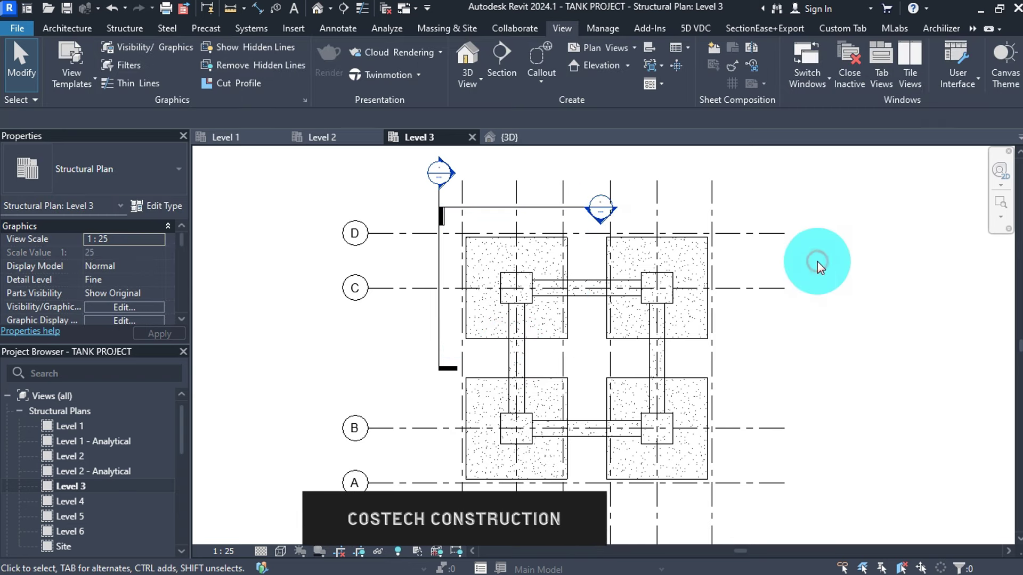
Open Section 1 at 1:25 scale and hide the Section 2 marker in it
double_click(440, 171)
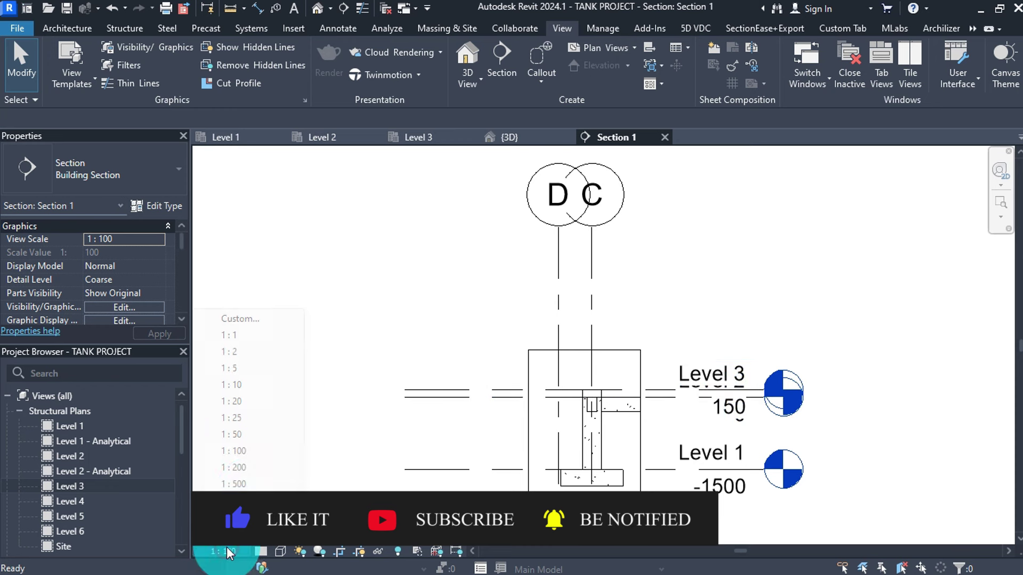
click(239, 418)
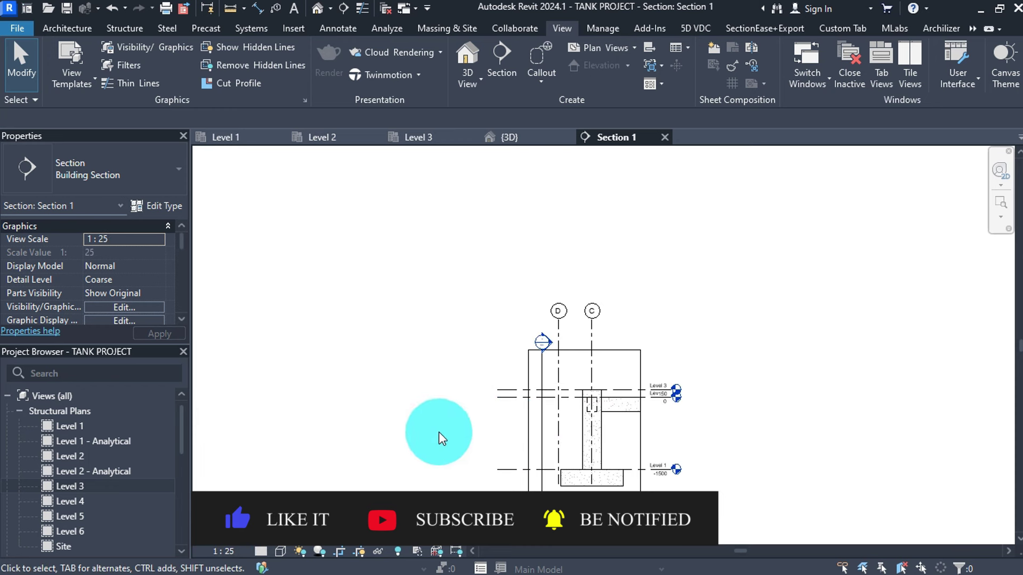
scroll(589, 462, up, 2)
click(514, 412)
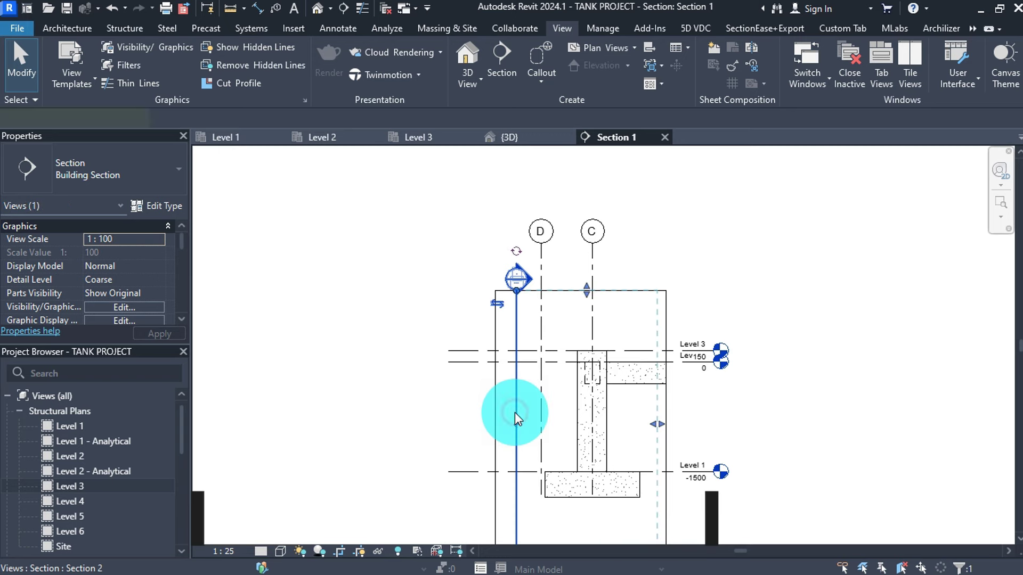
right_click(514, 413)
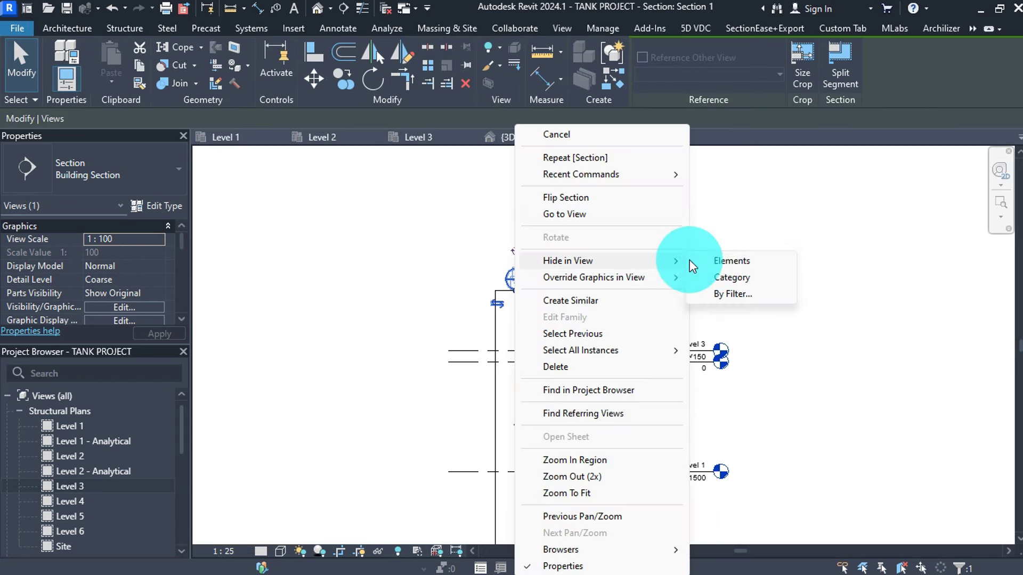
click(721, 261)
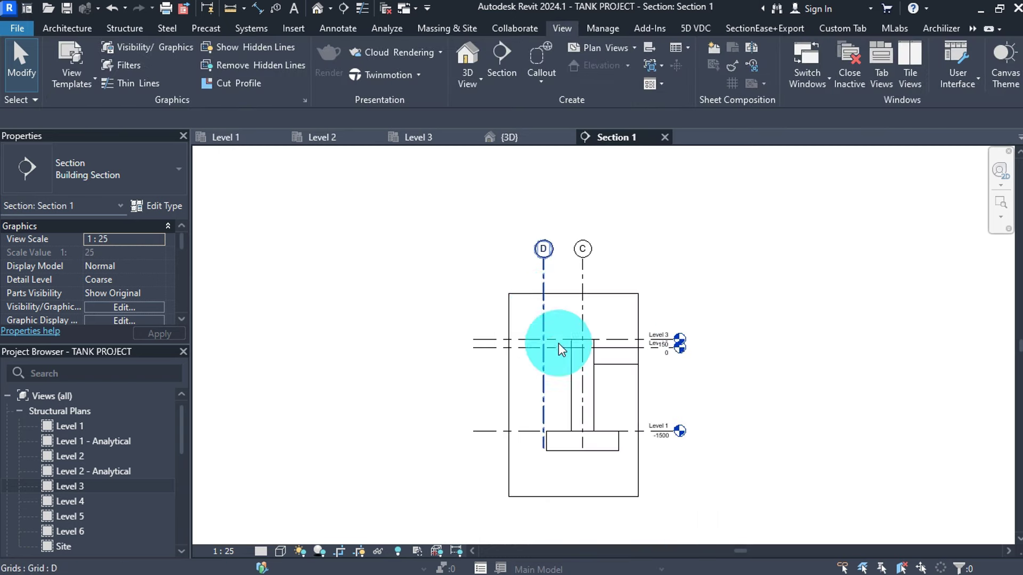
Set Section 1 to Fine detail level with Wireframe visual style
scroll(564, 443, up, 1)
click(289, 537)
click(280, 549)
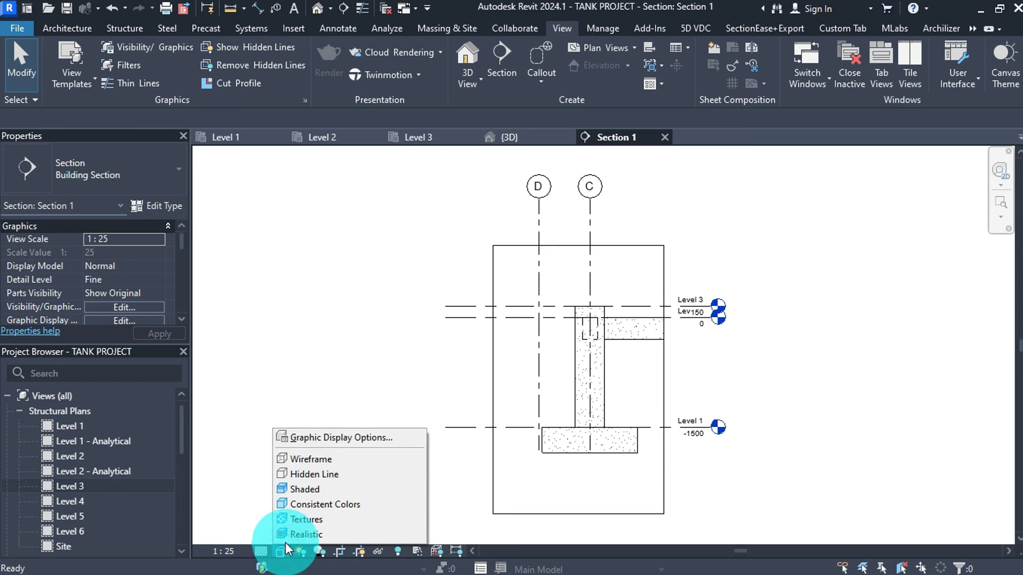
click(325, 458)
Extend grid C's lower end downward, then return to the Level 3 plan
scroll(685, 392, up, 1)
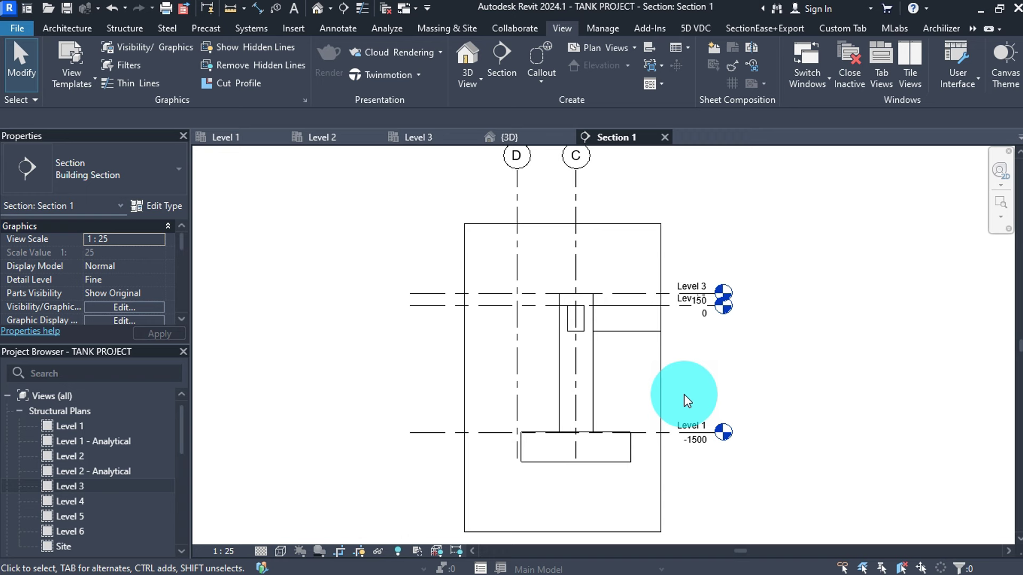
click(578, 252)
drag(577, 456, 575, 490)
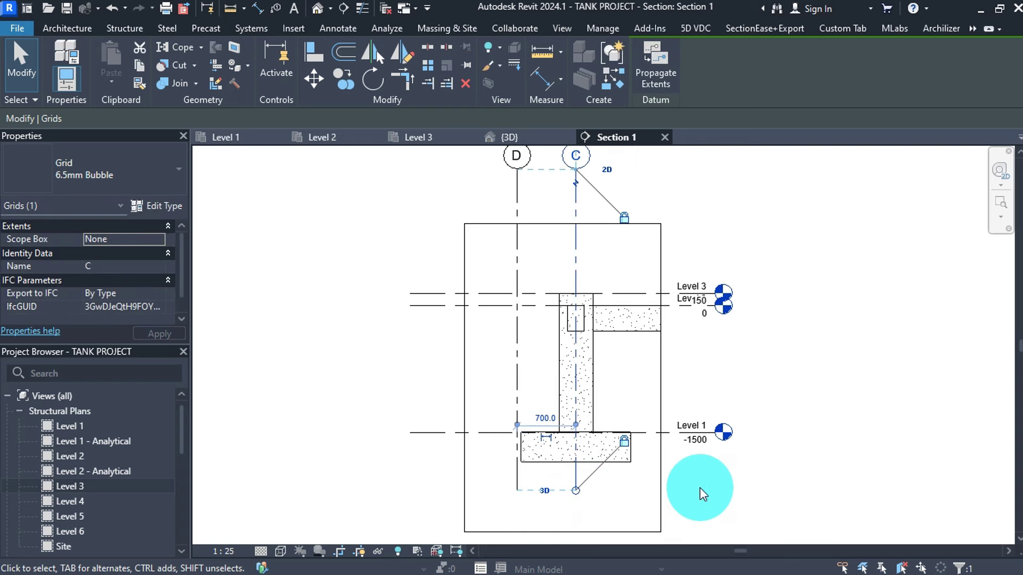
click(731, 488)
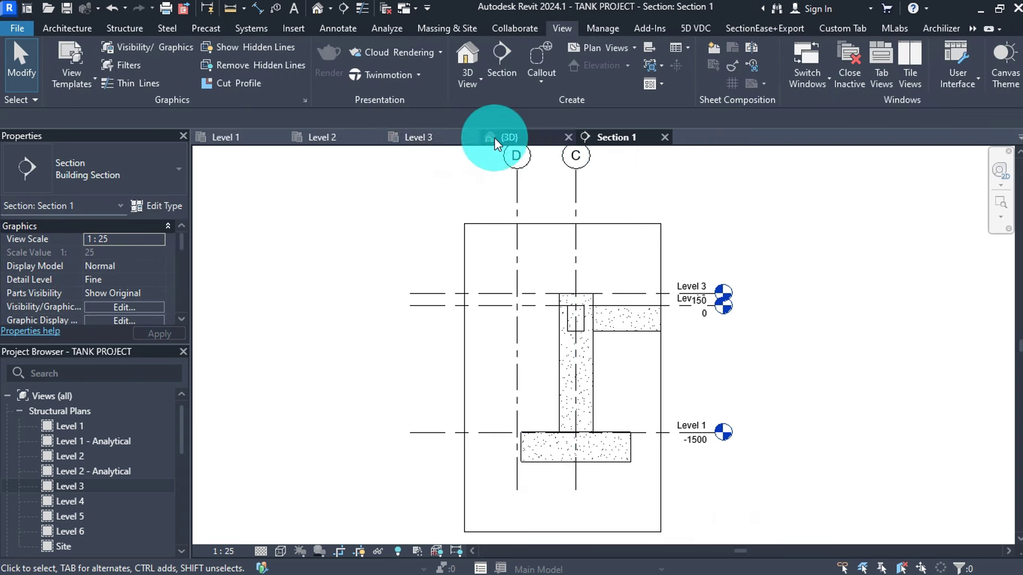
click(450, 137)
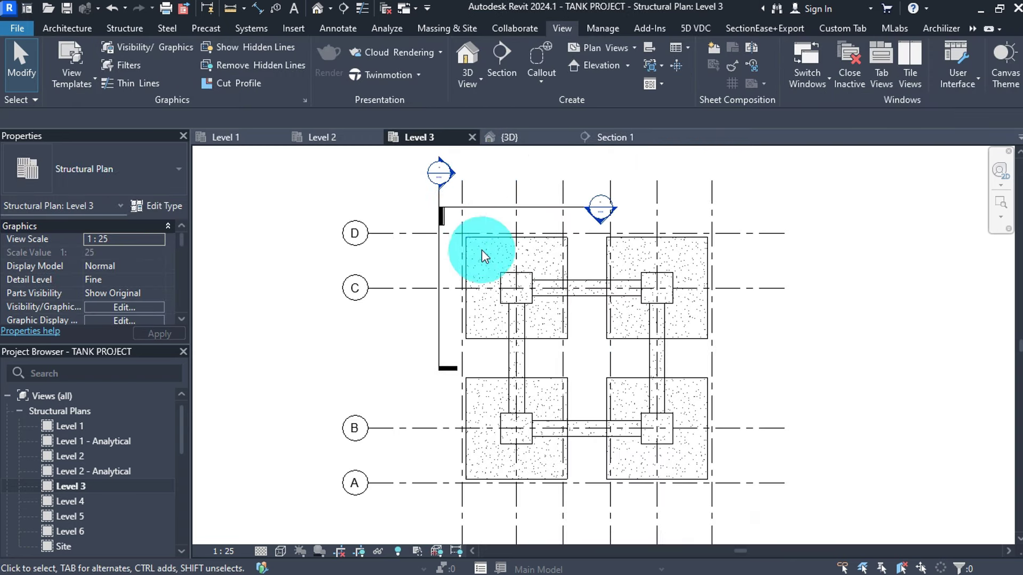
Open Section 2 and set it to 1:25 scale with Fine detail level
double_click(597, 209)
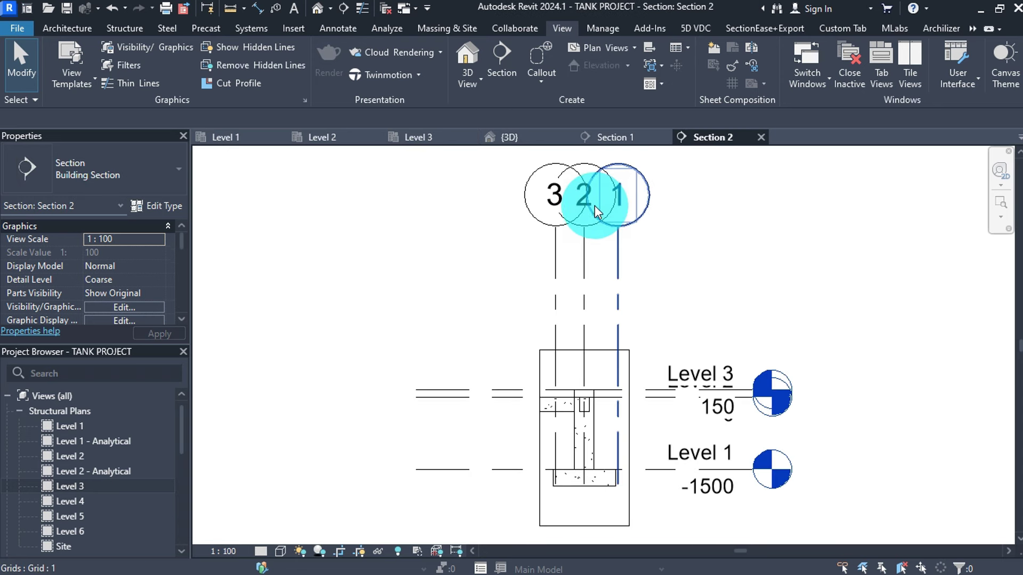
click(224, 552)
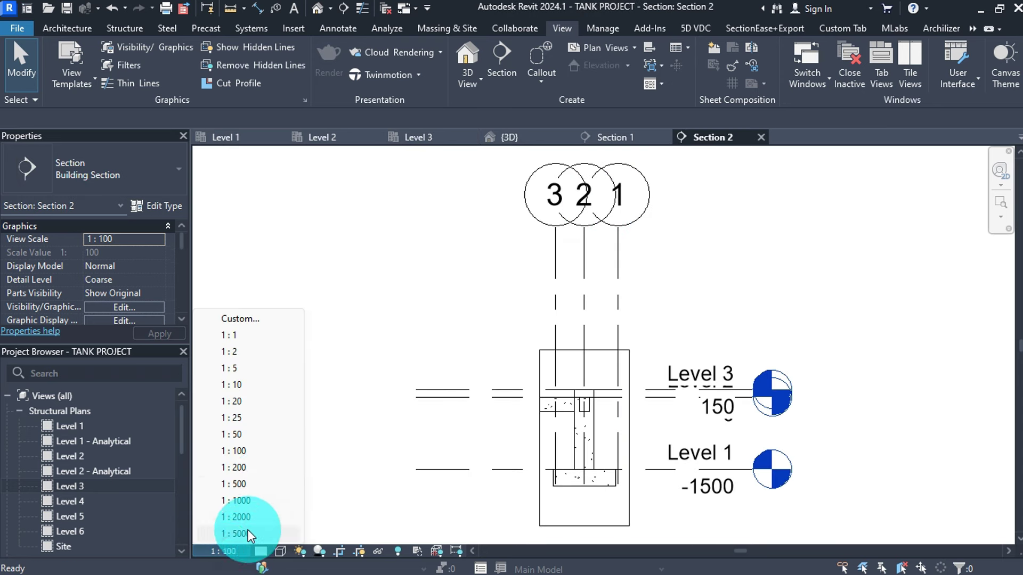
click(249, 416)
click(276, 535)
click(280, 550)
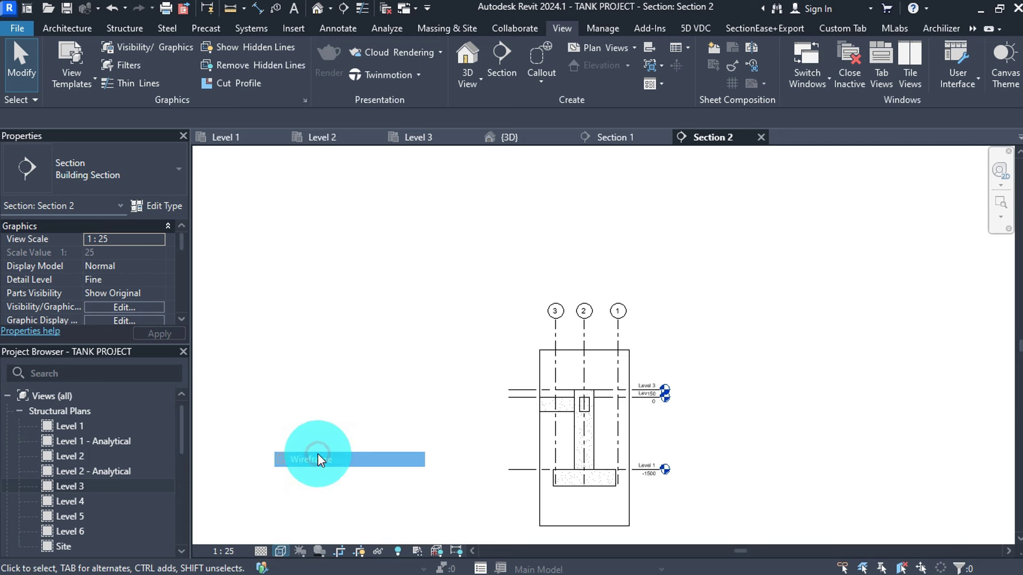
scroll(612, 462, up, 2)
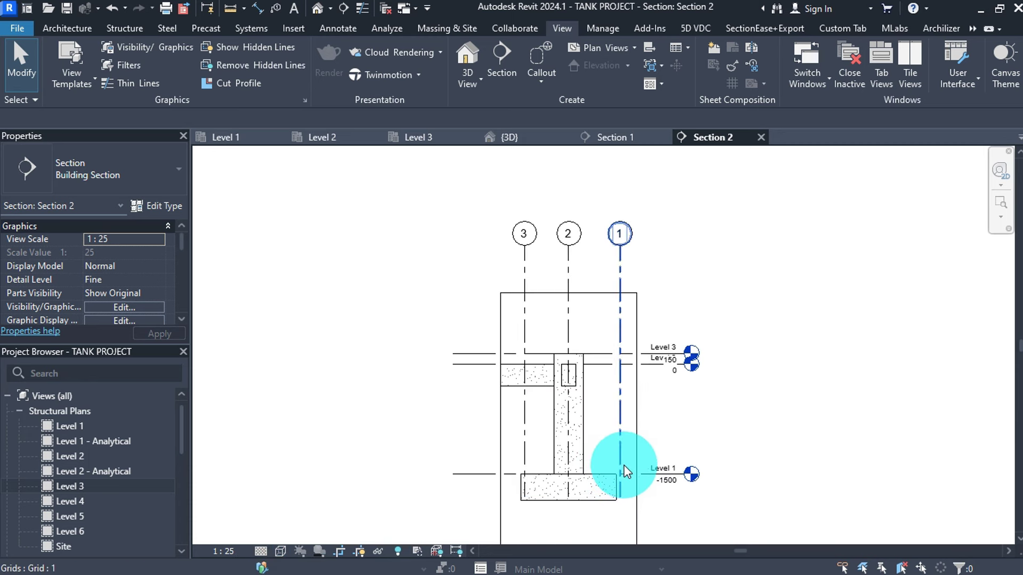
Extend grid 1 downward and raise the crop region's bottom edge, then go to Section 1
click(624, 466)
drag(620, 498, 622, 520)
click(672, 437)
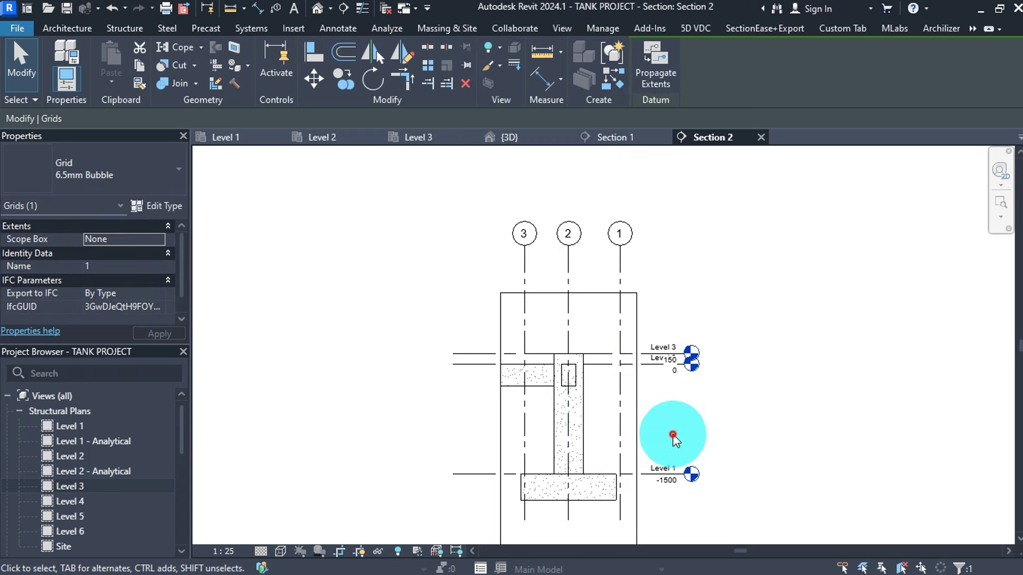
scroll(595, 364, down, 1)
scroll(581, 500, up, 2)
click(590, 519)
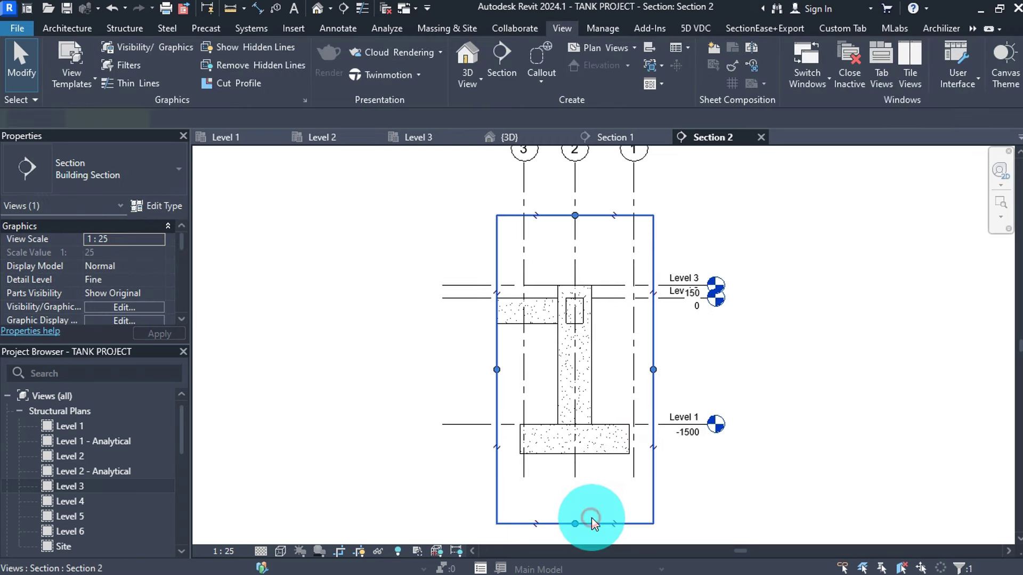
drag(575, 524, 575, 495)
click(708, 472)
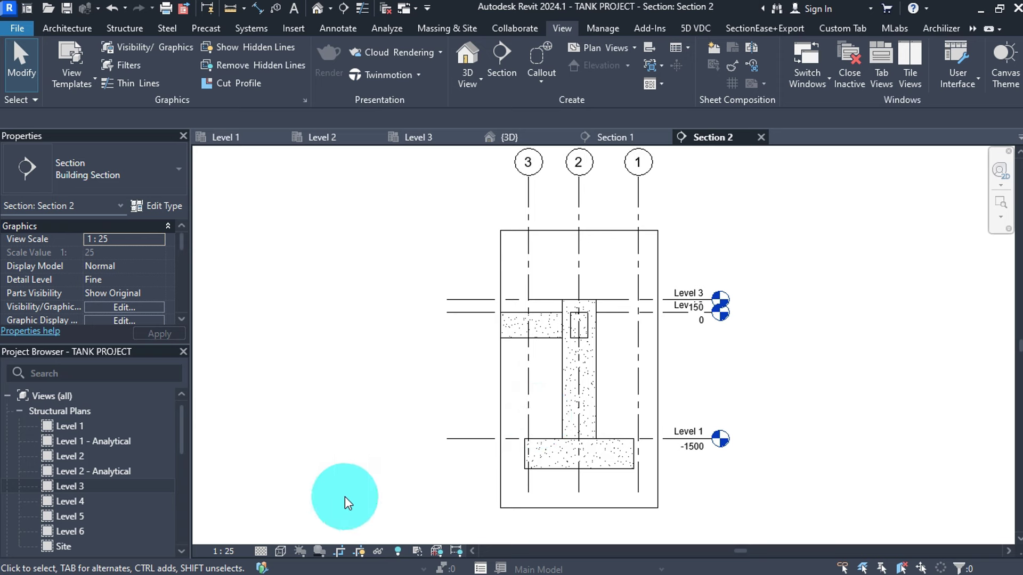
click(613, 137)
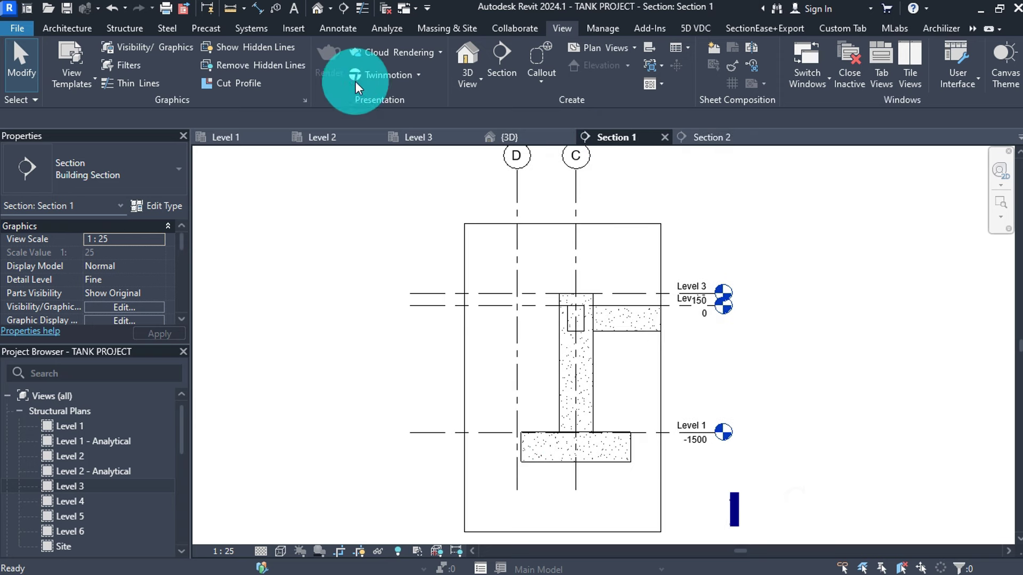
On the Level 3 plan, start the rebar Cover tool and review its cover settings
click(416, 139)
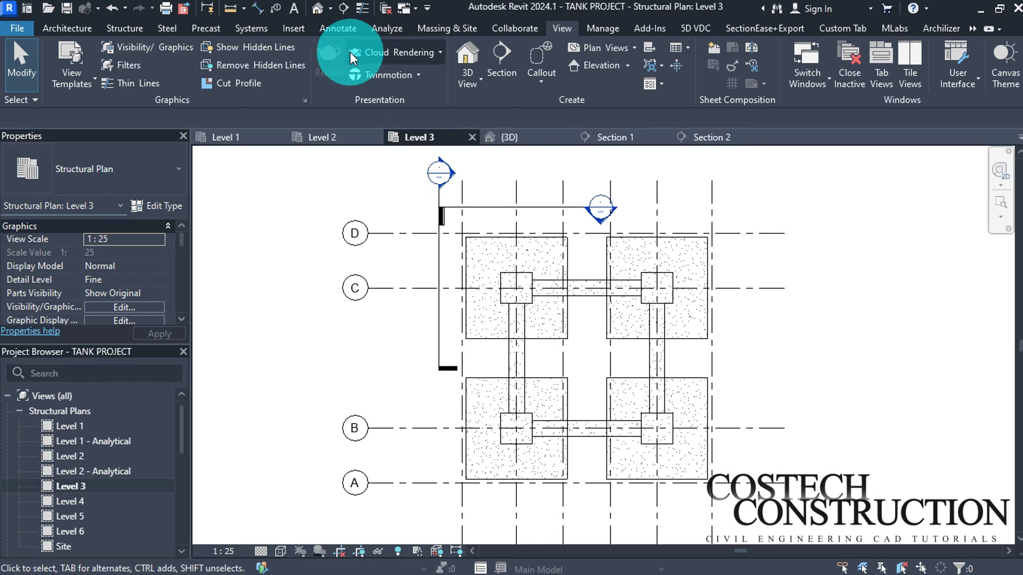
click(130, 28)
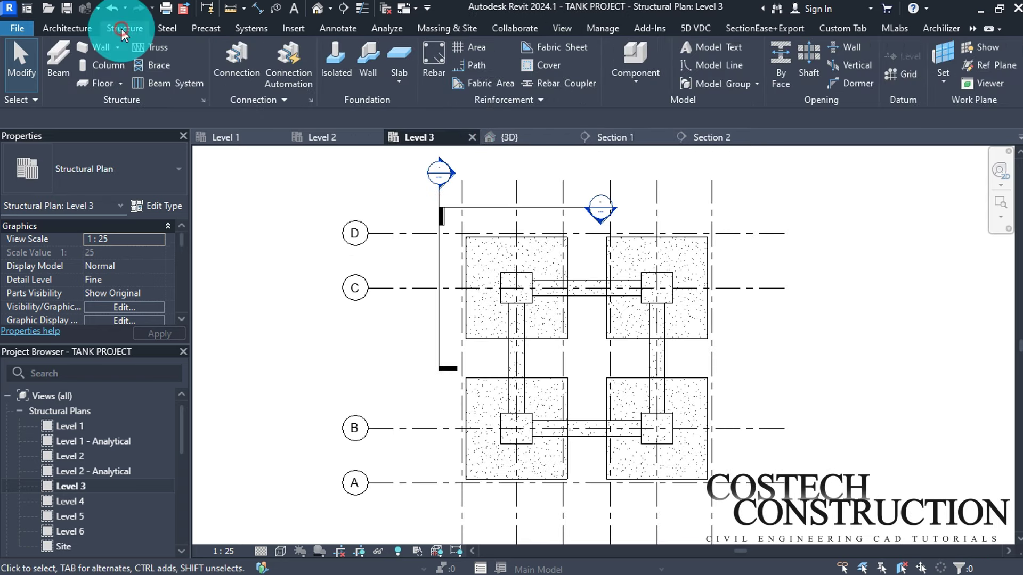
click(551, 70)
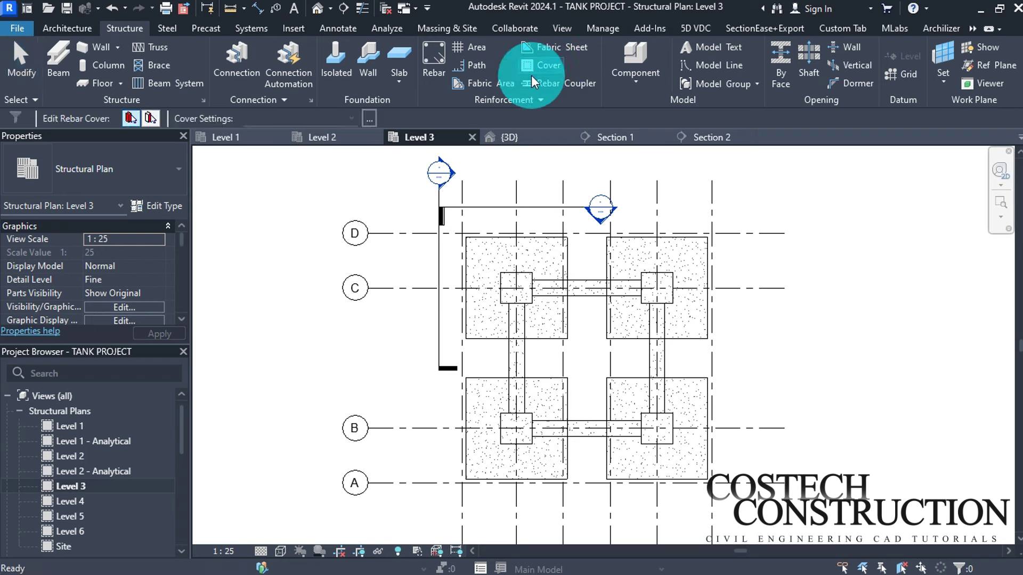
click(368, 118)
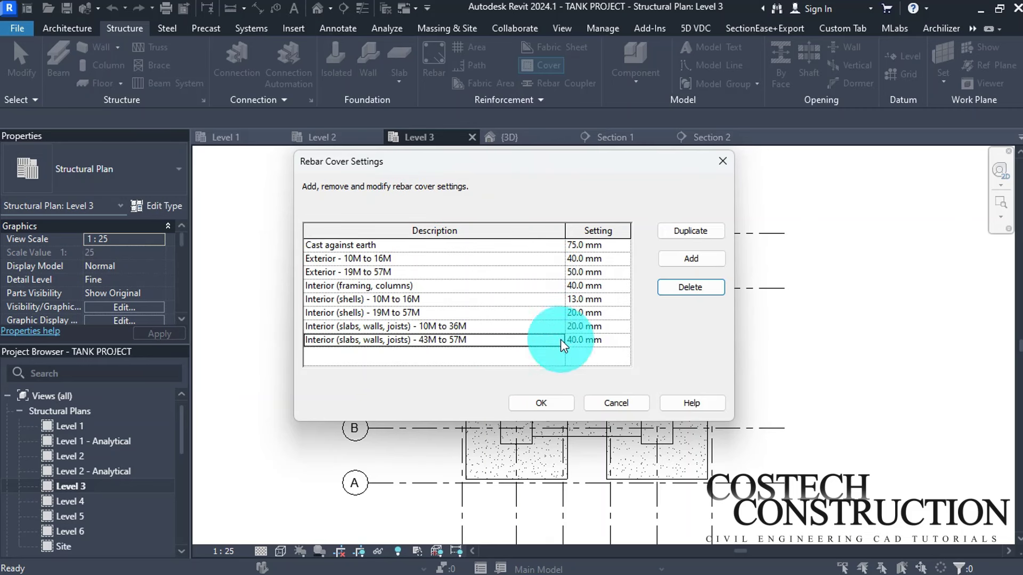
click(554, 404)
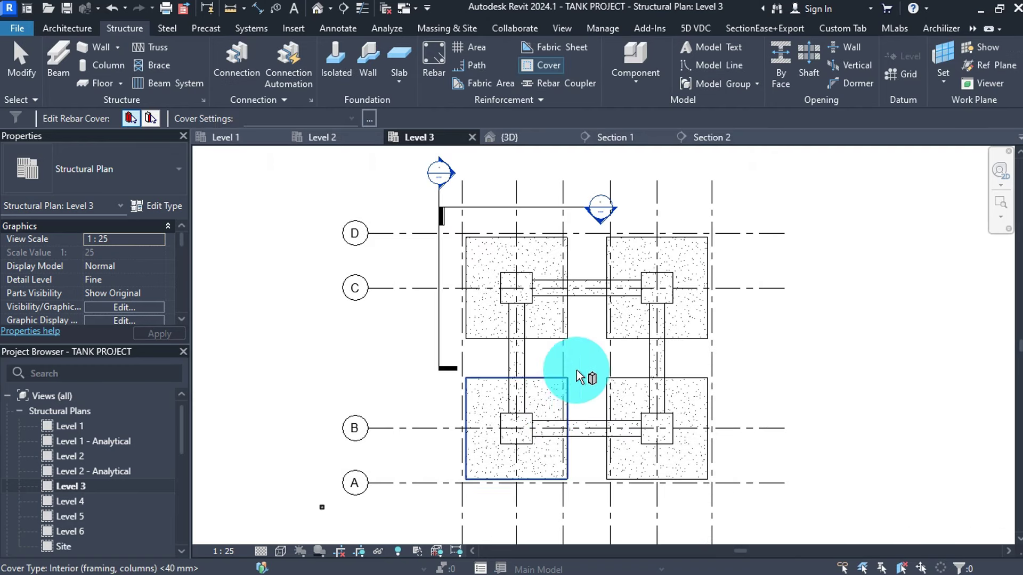
Give all four footings Exterior - 19M to 57M <50 mm> rebar cover
click(557, 247)
click(636, 248)
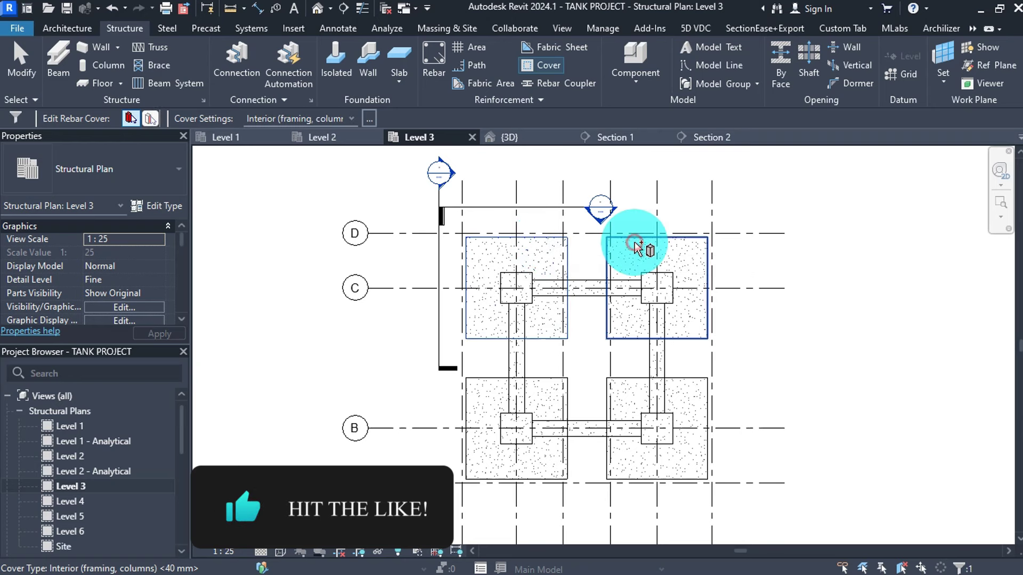
click(639, 388)
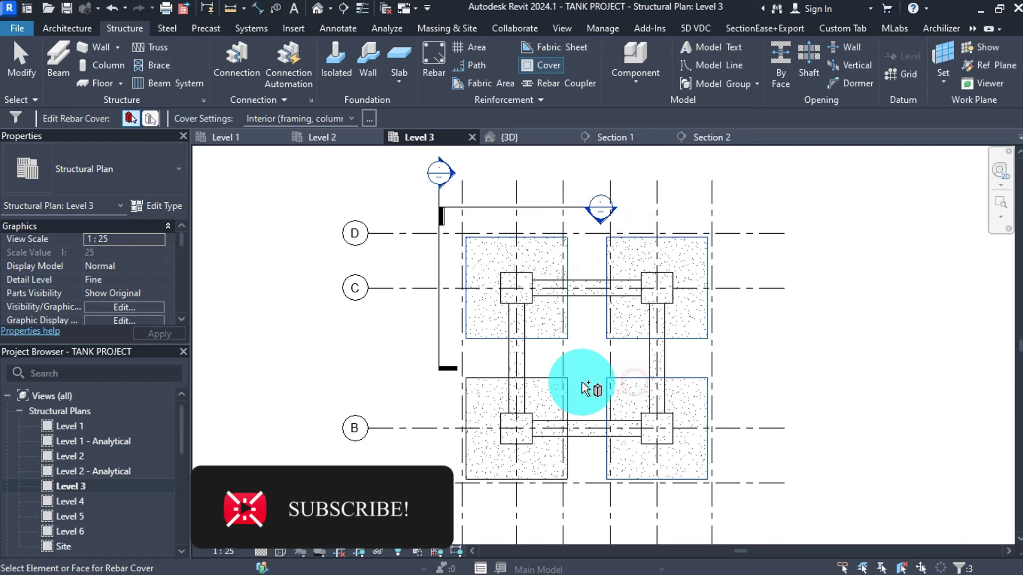
click(546, 386)
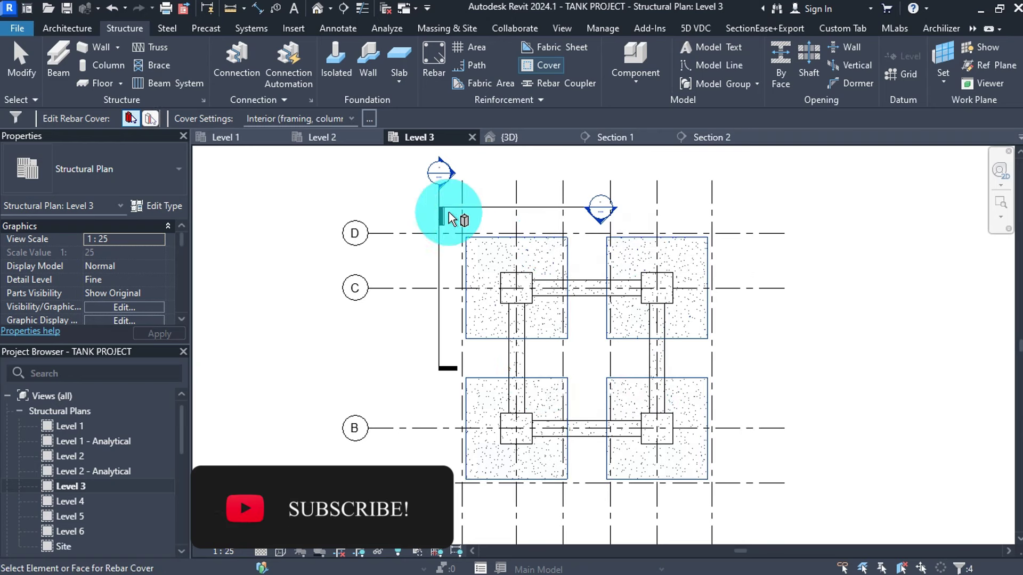
click(351, 120)
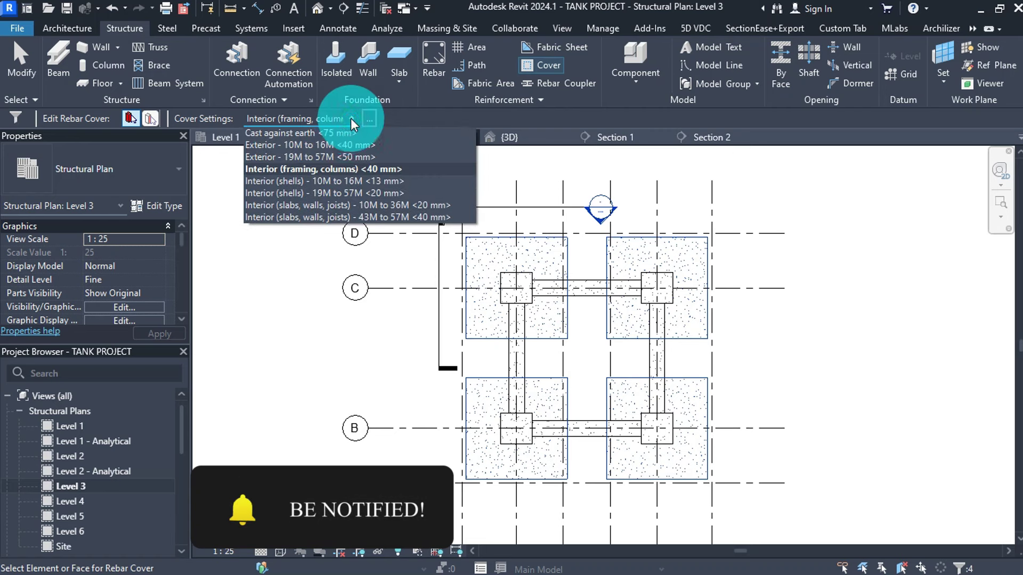
click(343, 157)
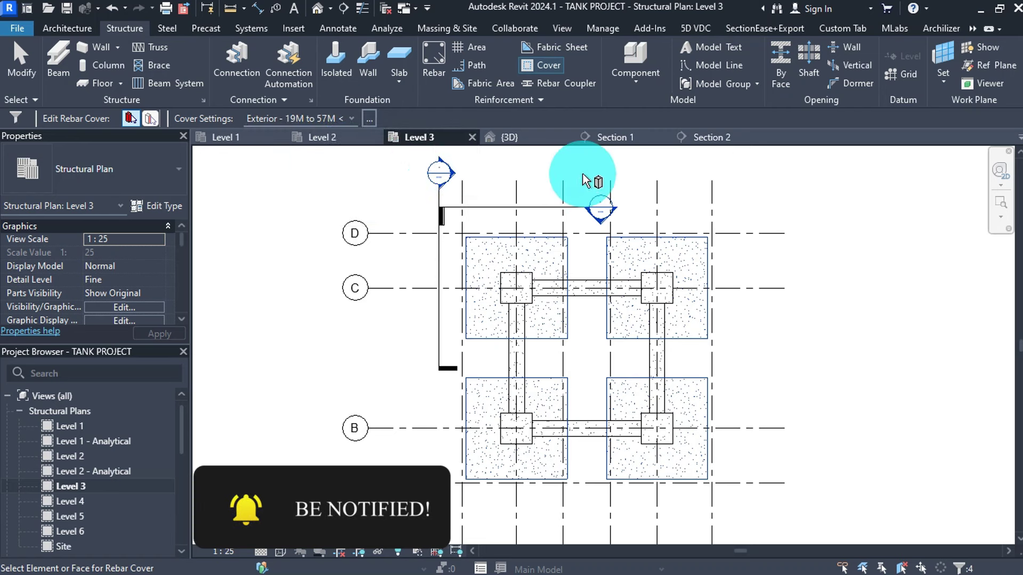
Give the four columns Interior (framing, columns) <40 mm> rebar cover
click(525, 280)
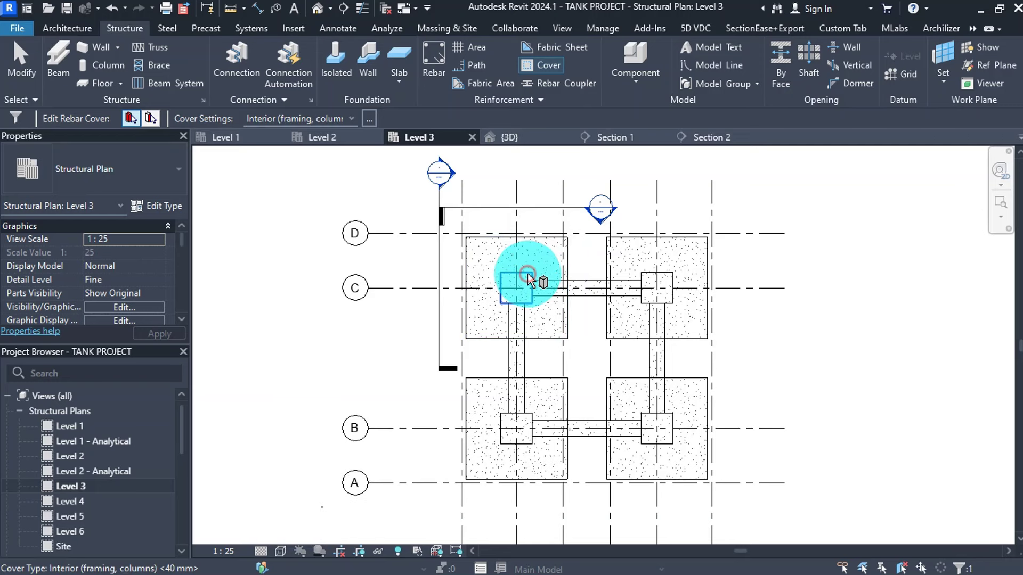
click(659, 278)
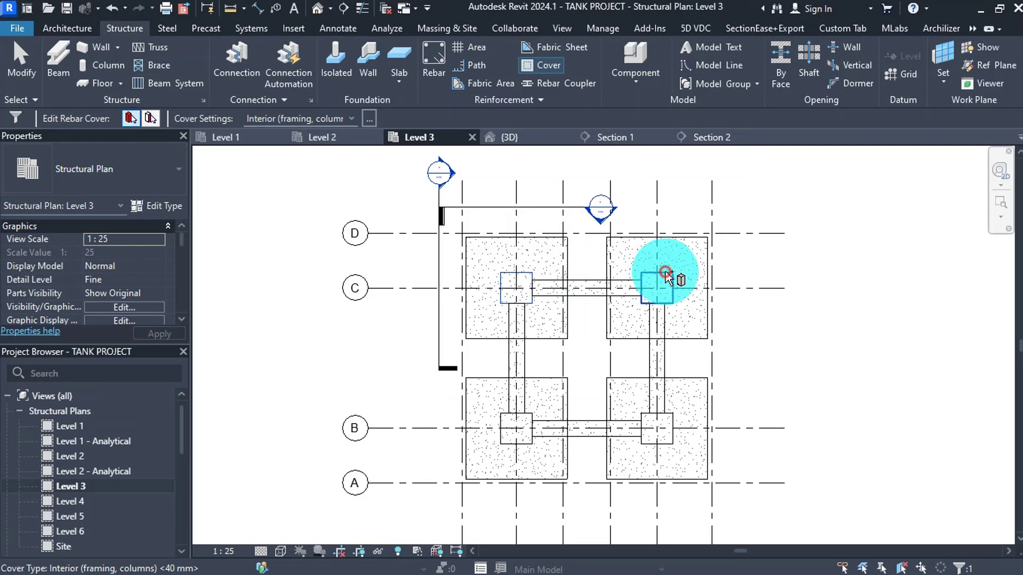
click(674, 419)
click(532, 417)
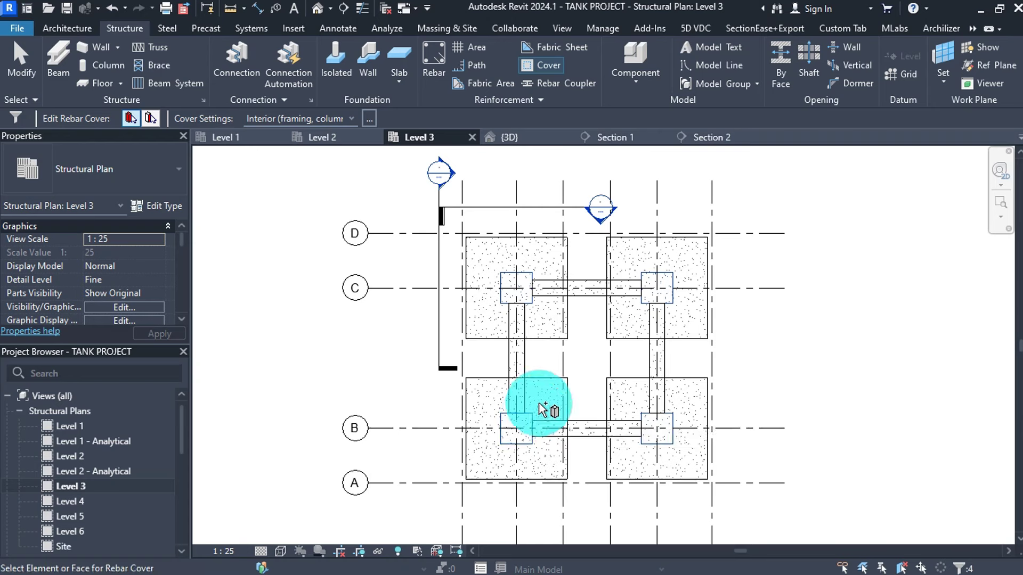
click(370, 118)
click(351, 116)
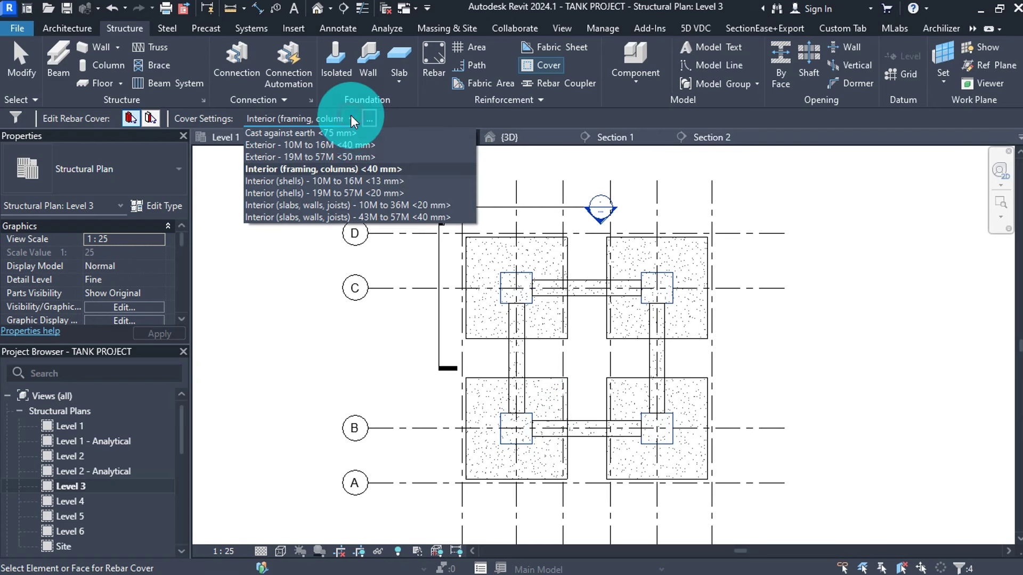
click(353, 168)
Give the four tie beams Interior (shells) - 19M to 57M <20 mm> cover
click(507, 332)
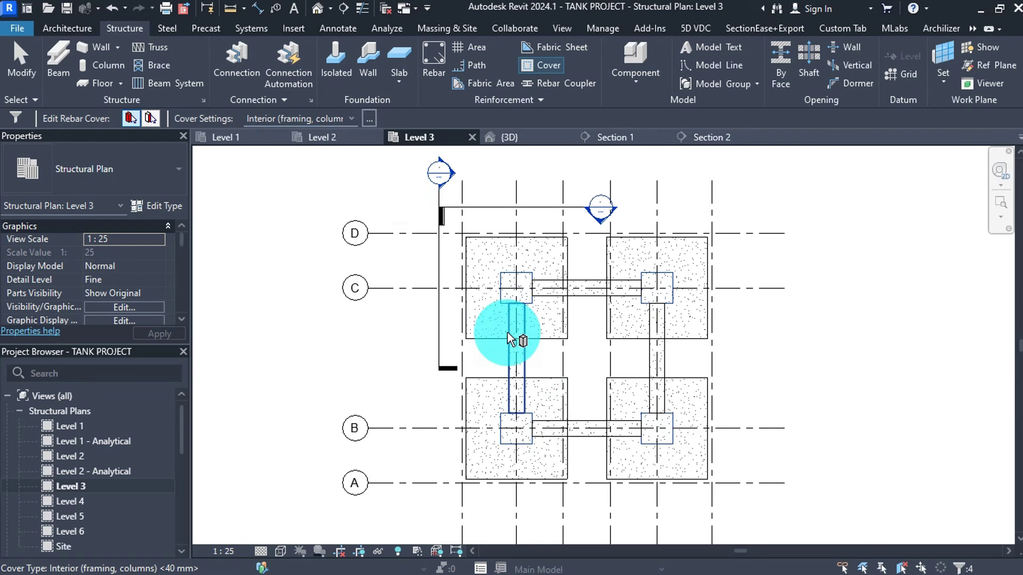
click(586, 288)
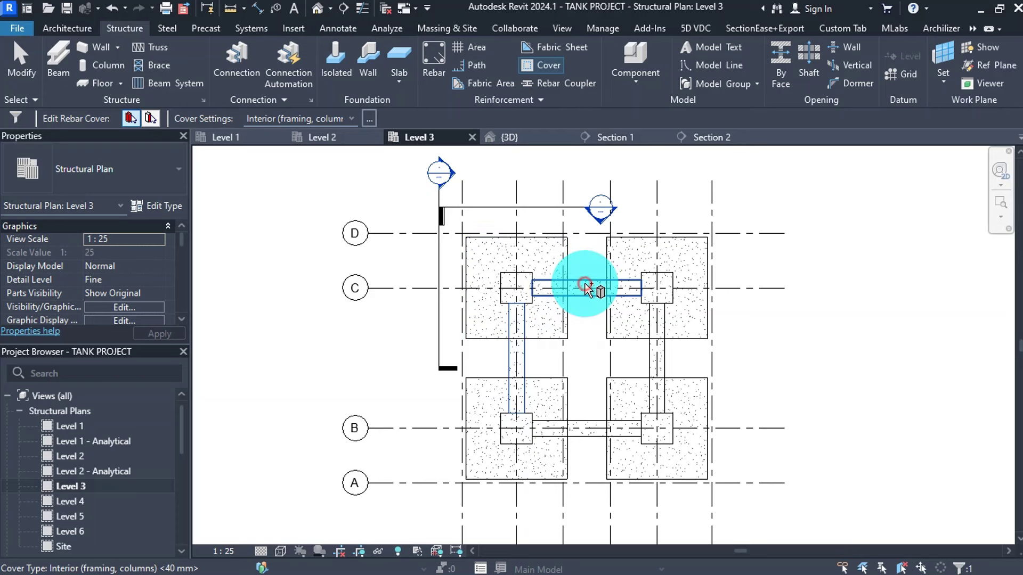
click(659, 341)
click(589, 425)
click(351, 120)
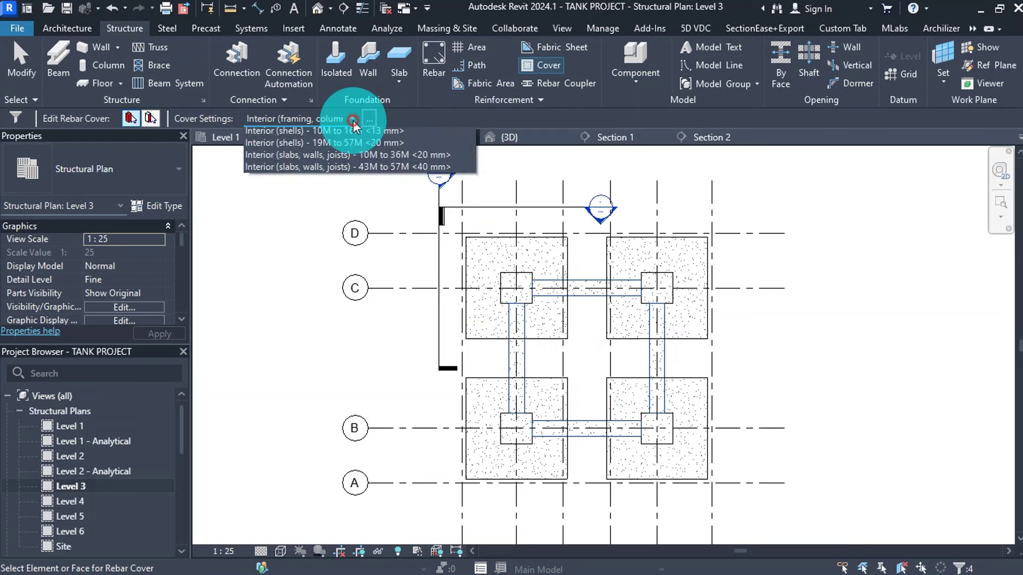
click(368, 194)
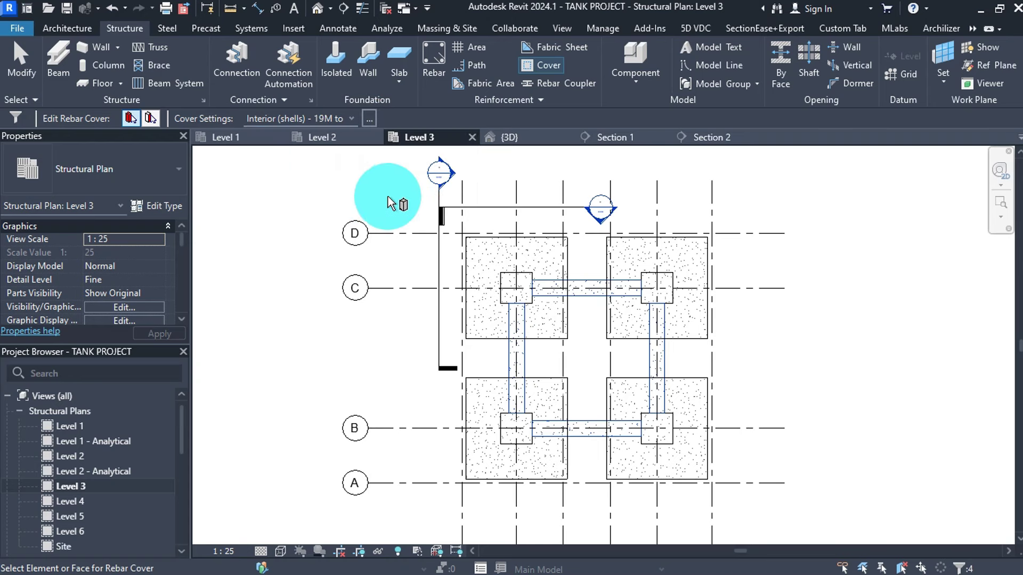
key(Escape)
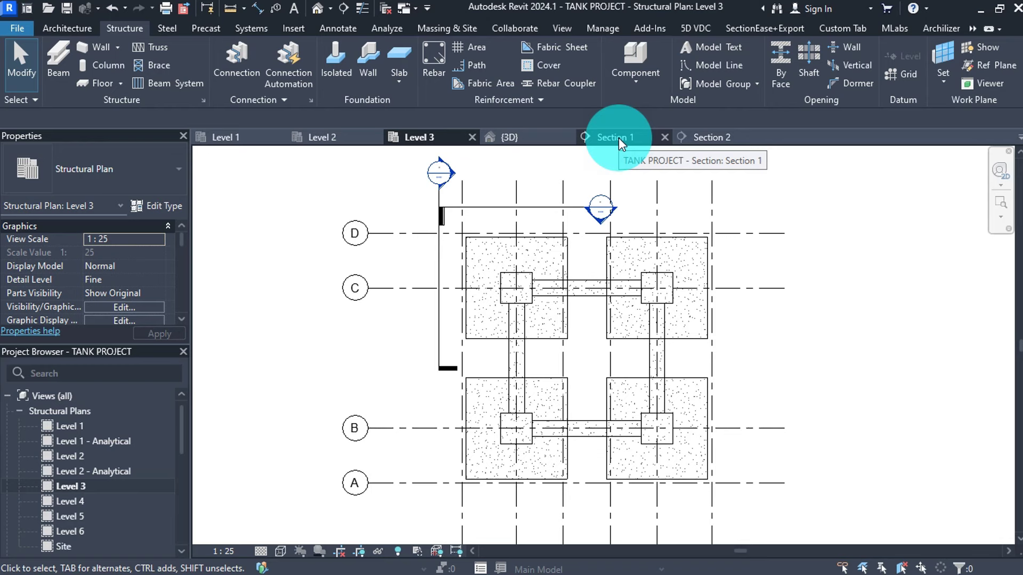
In Section 1, add an elbow to the Level 3 head and raise it above Level 2
click(618, 138)
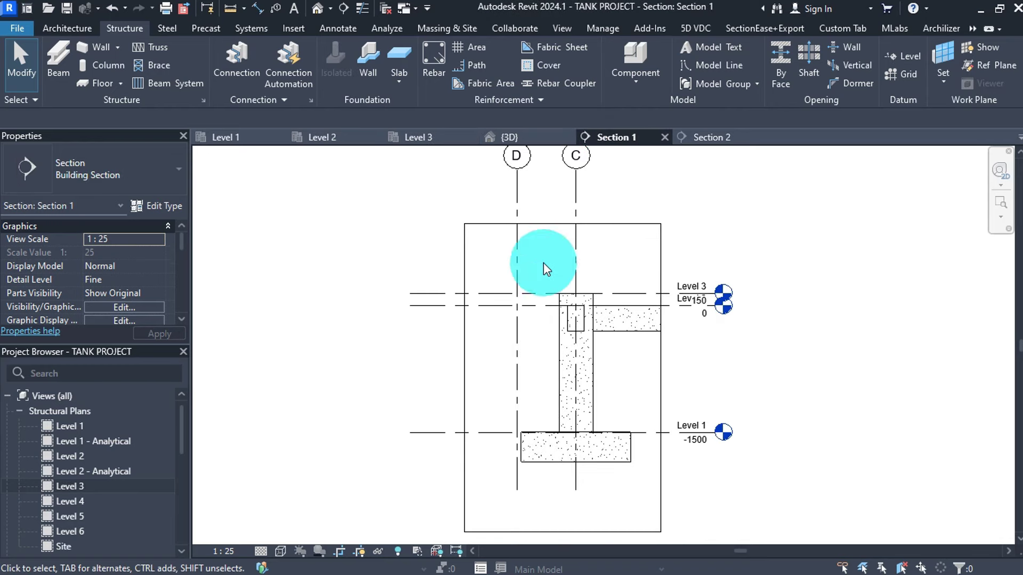
scroll(648, 325, up, 2)
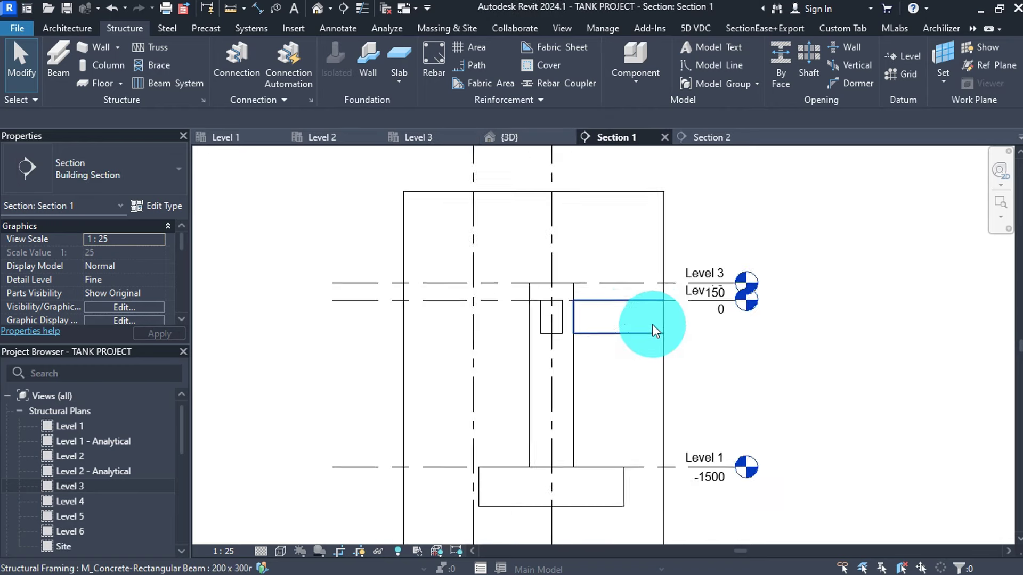
click(624, 277)
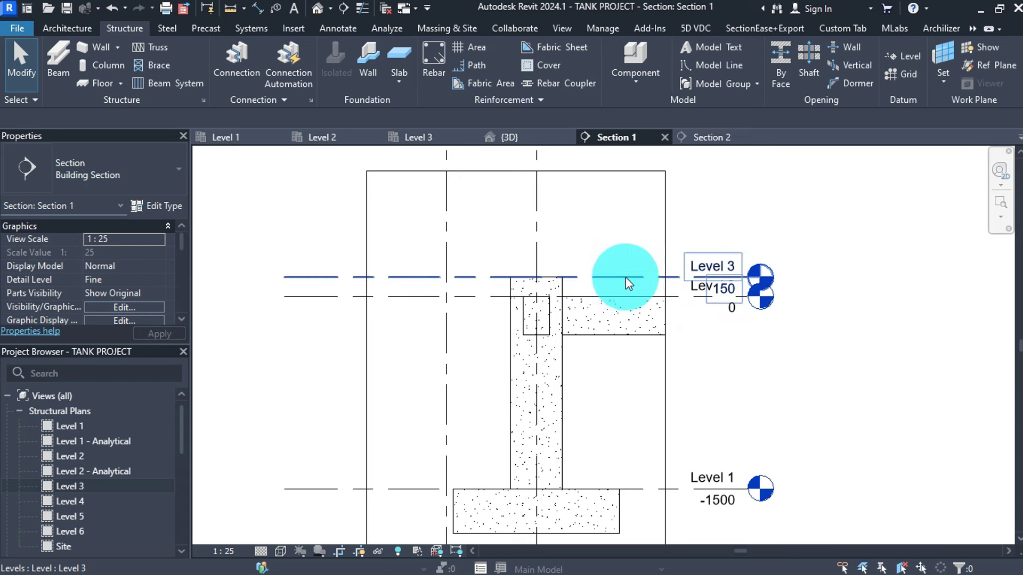
click(626, 277)
scroll(723, 280, up, 2)
click(721, 265)
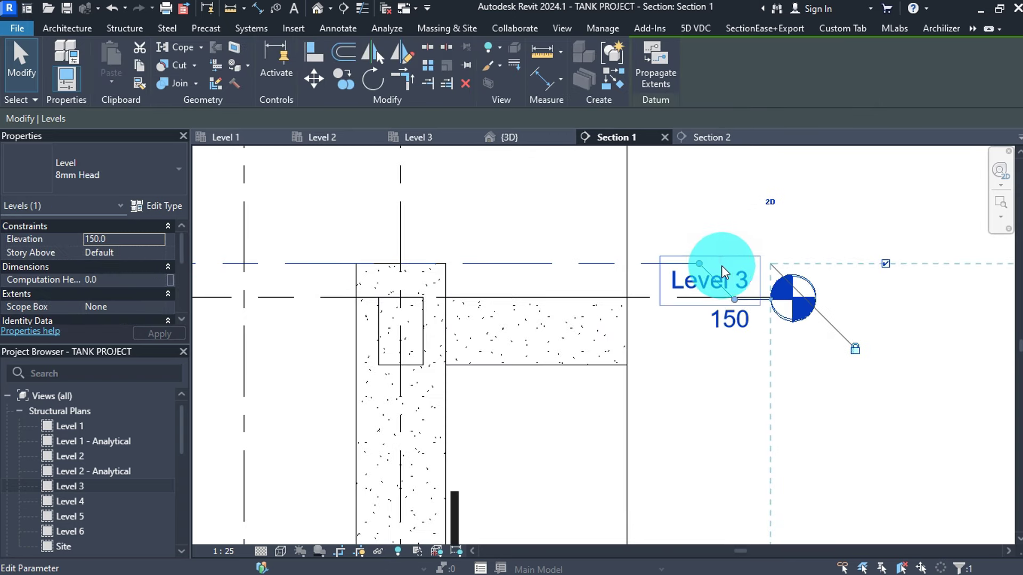
drag(699, 263, 649, 265)
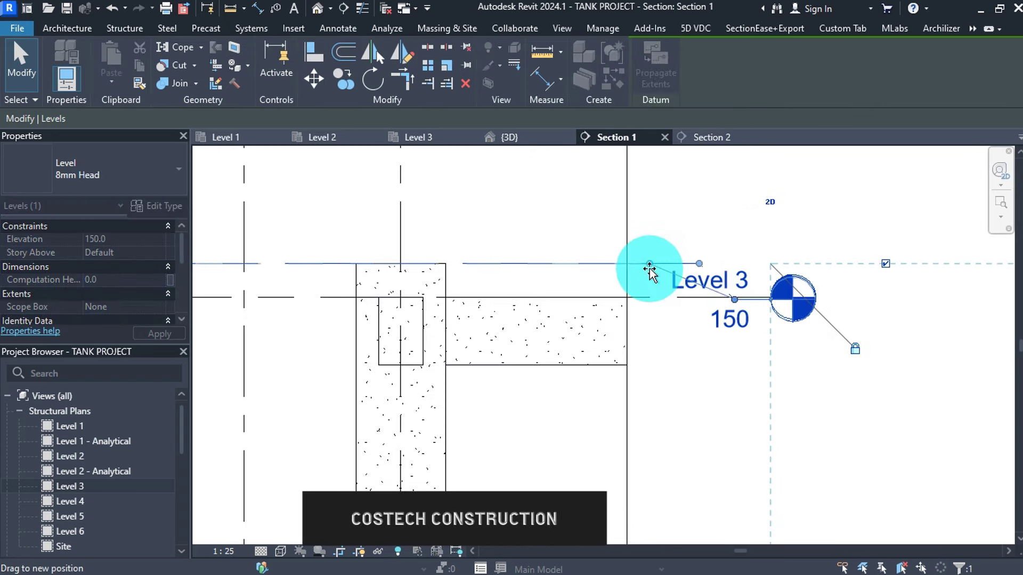
drag(727, 293, 630, 171)
Deselect the level and pan Section 1 to centre the footing
scroll(685, 287, down, 3)
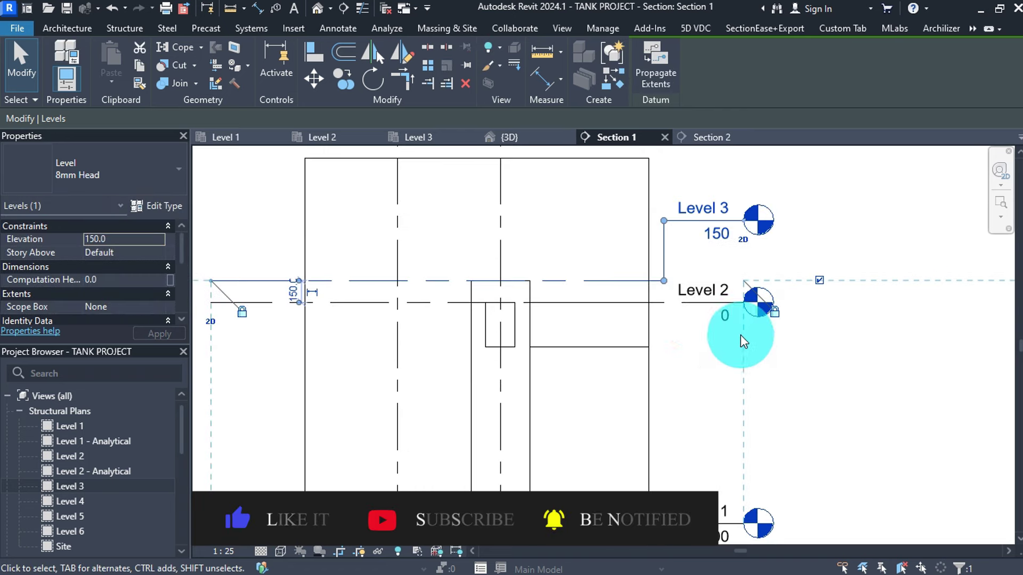
scroll(767, 341, down, 1)
click(823, 353)
scroll(777, 261, down, 2)
scroll(708, 325, up, 1)
scroll(543, 340, up, 1)
middle_drag(543, 340, 619, 325)
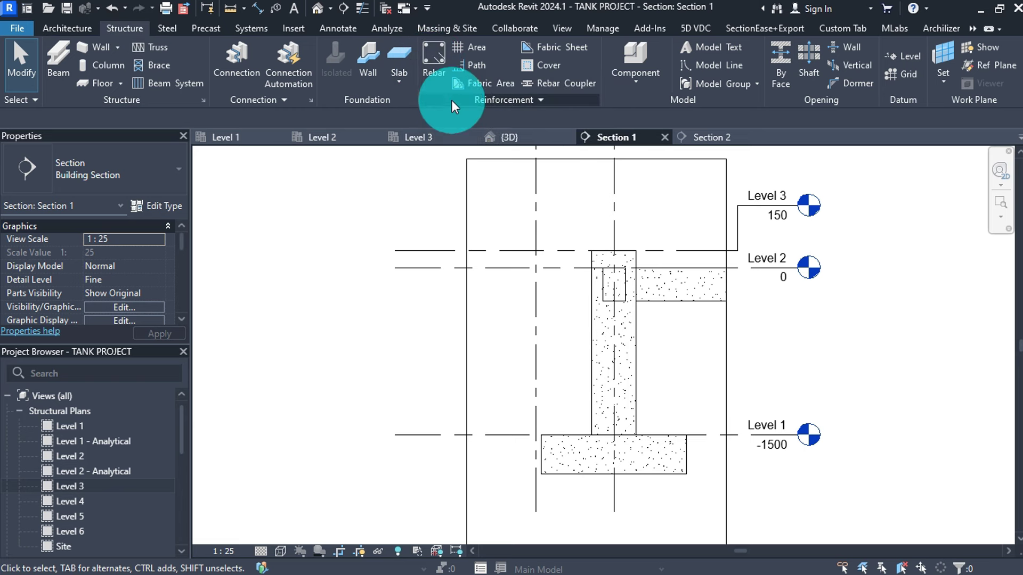
Start Rebar placement and choose U-shaped shape 21 from the Rebar Shape Browser
click(429, 62)
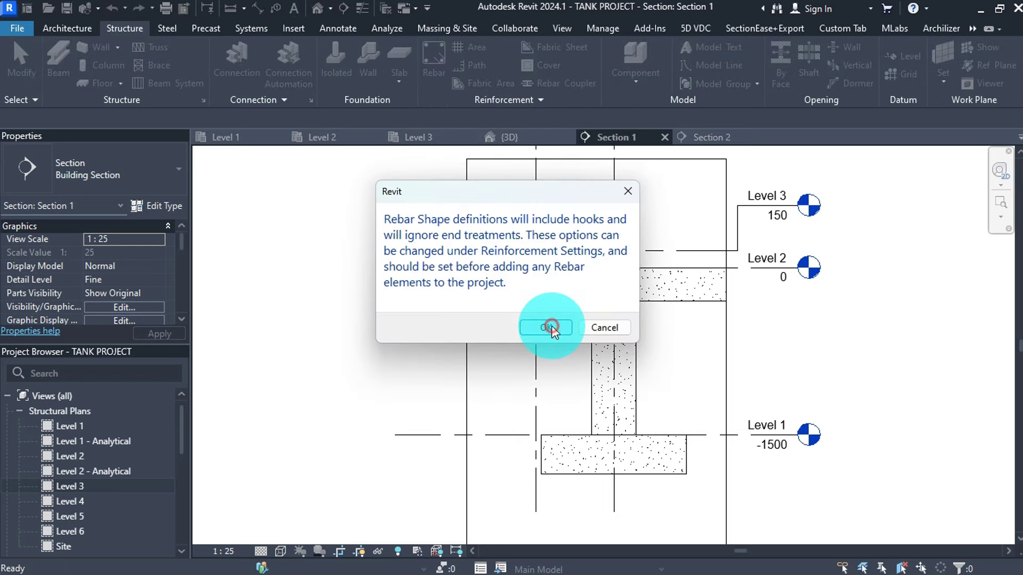
click(548, 327)
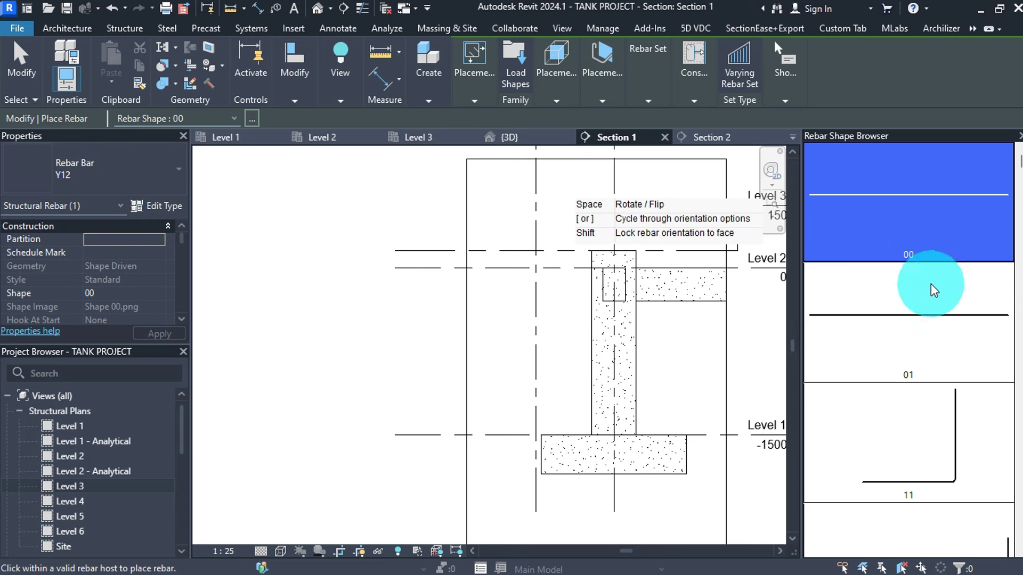
scroll(852, 291, down, 3)
scroll(900, 294, down, 5)
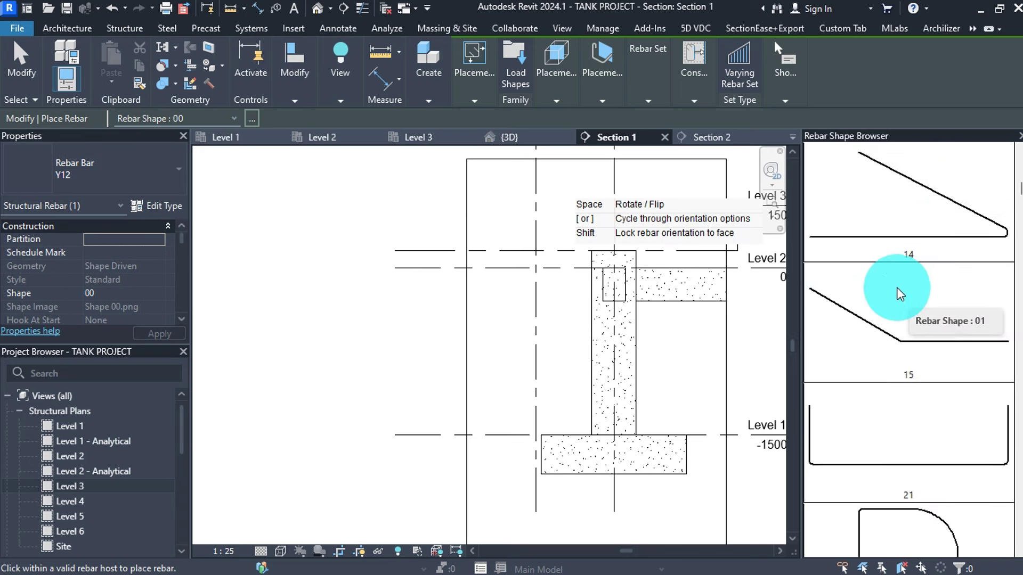
click(884, 336)
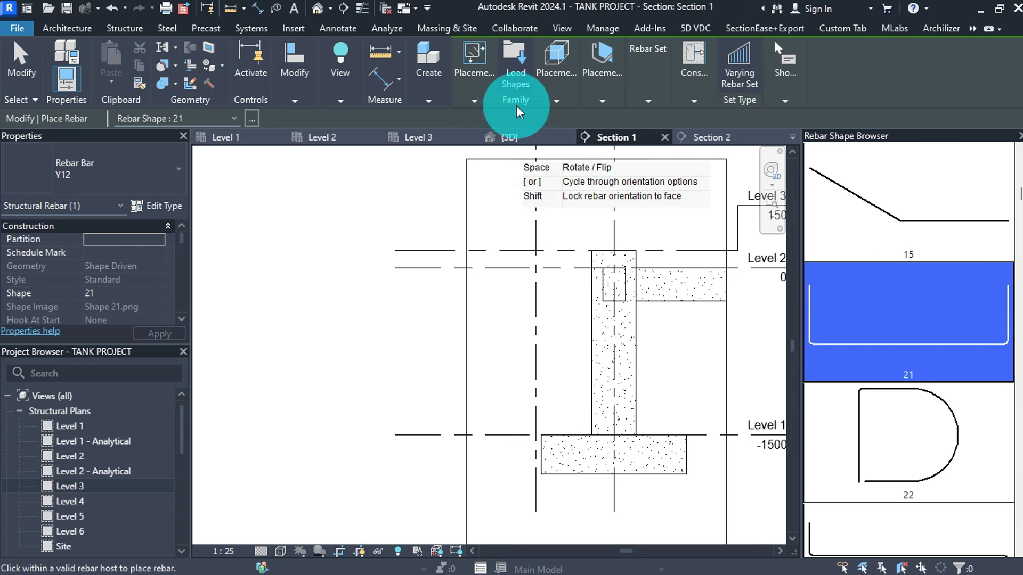
Set the placement plane to Near Cover Reference and place the Y12 U-bar along the footing bottom
click(557, 100)
click(603, 129)
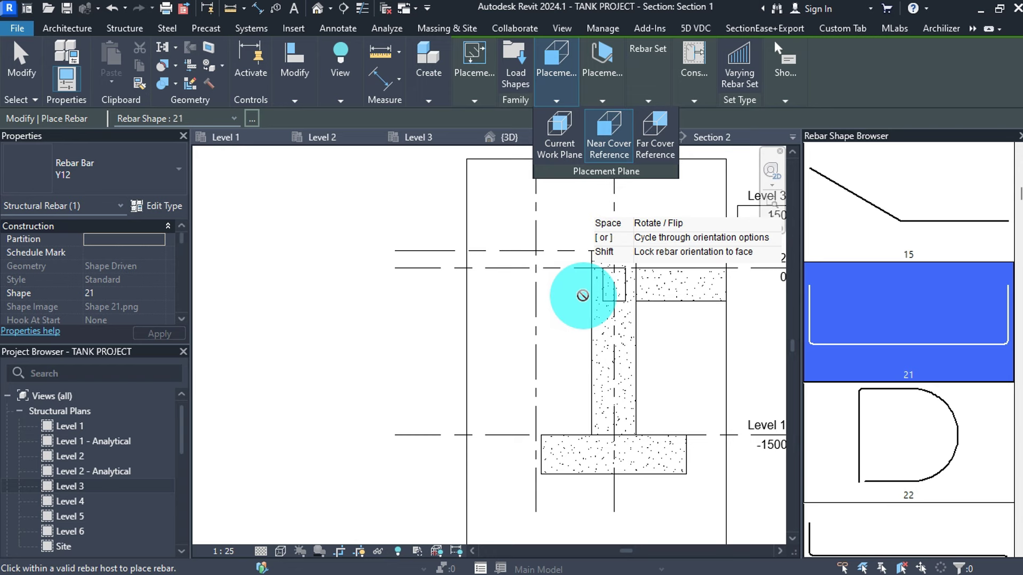
scroll(582, 467, up, 3)
scroll(432, 383, down, 3)
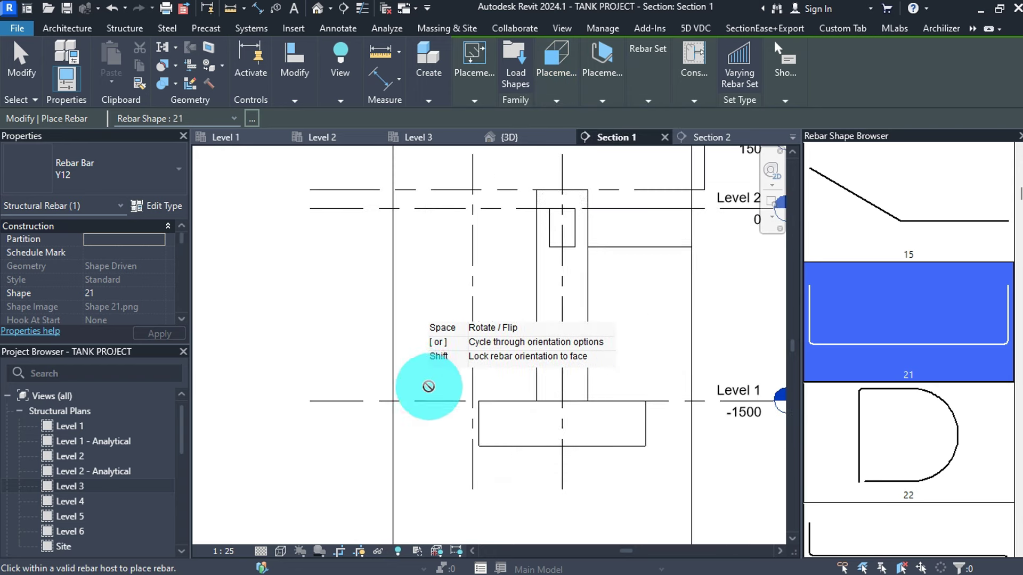
scroll(537, 469, up, 5)
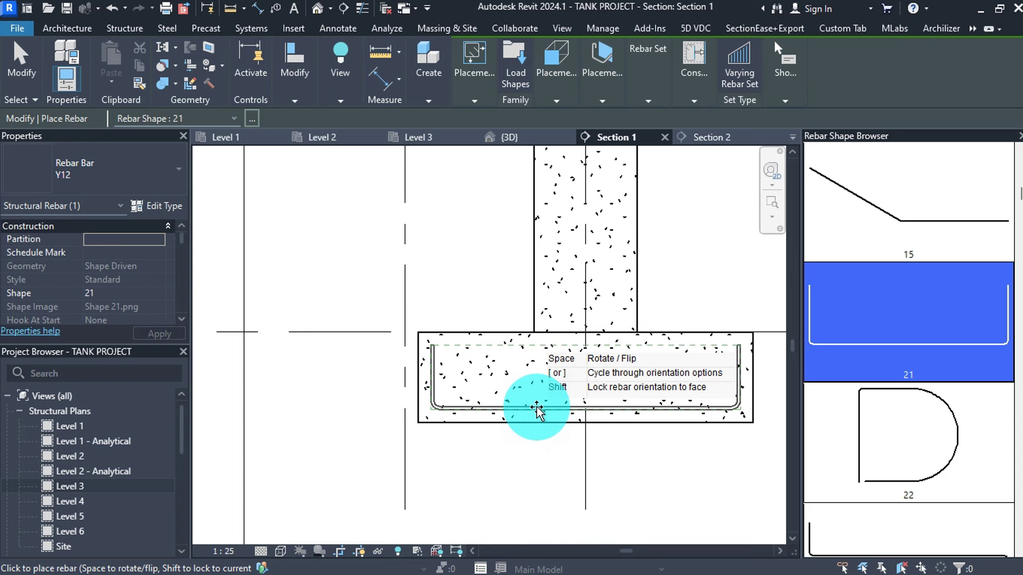
mouse_move(695, 70)
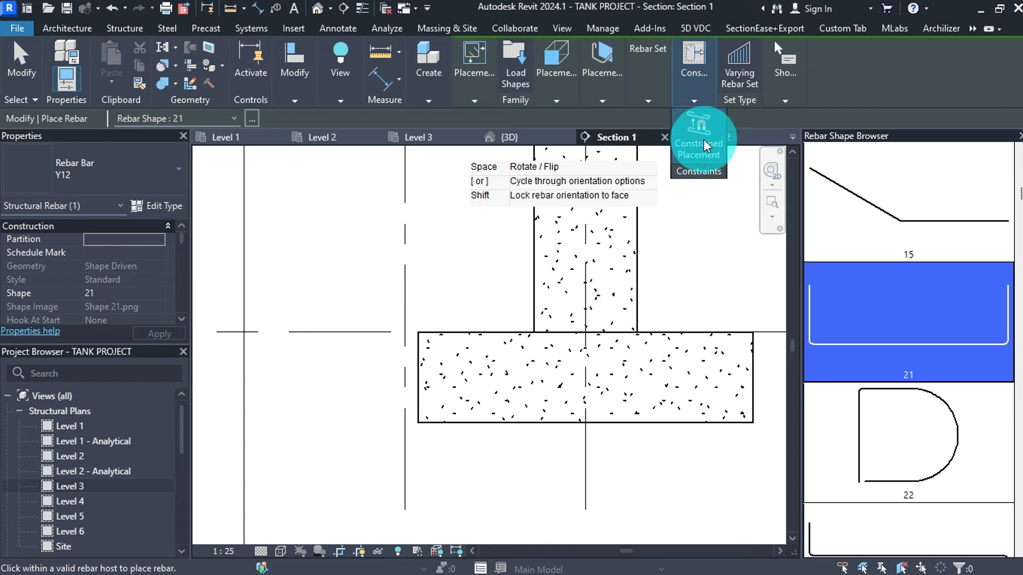
click(516, 397)
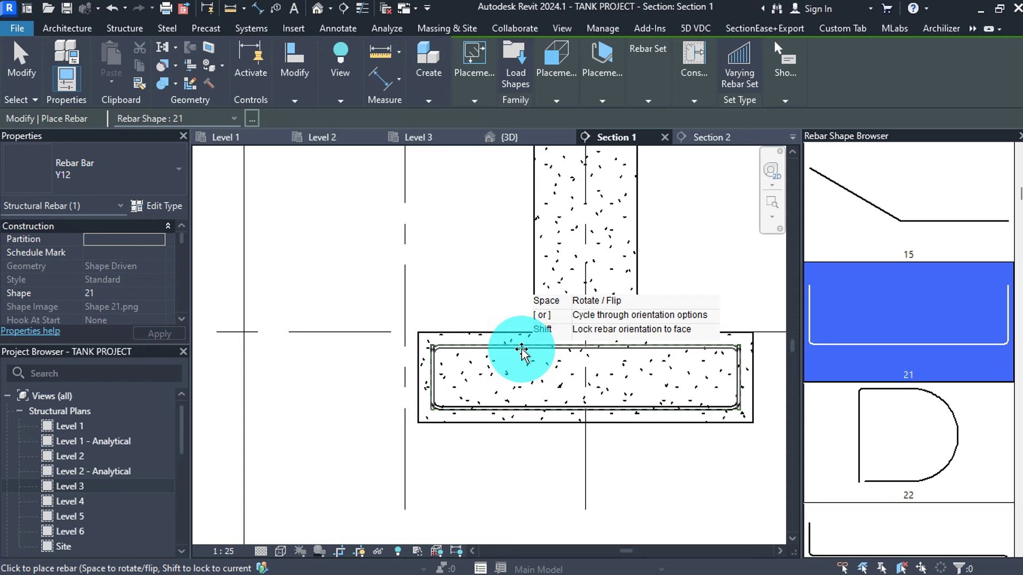
key(Escape)
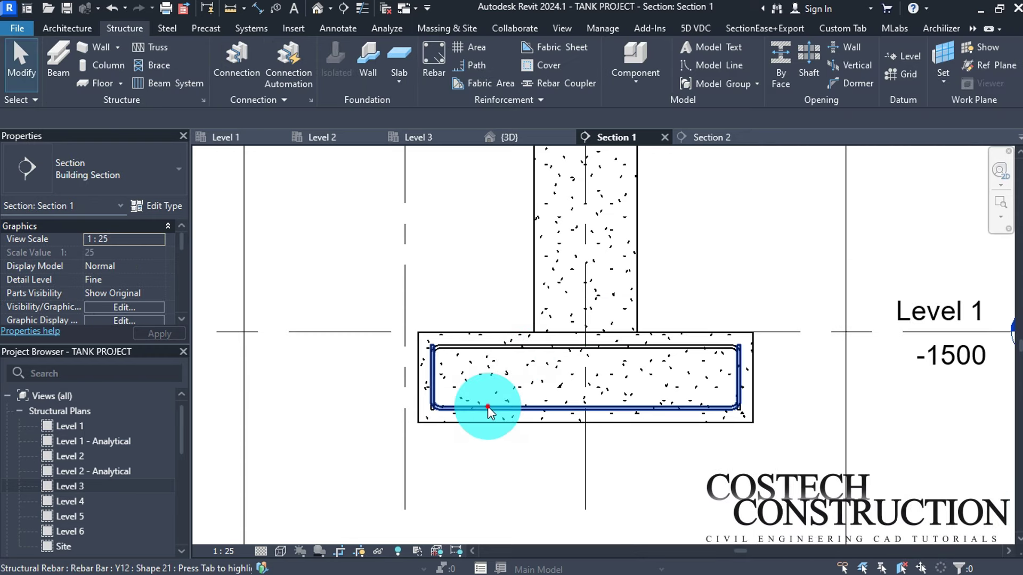
Set dimensions A and C of both footing U-bars to 160 mm
click(487, 406)
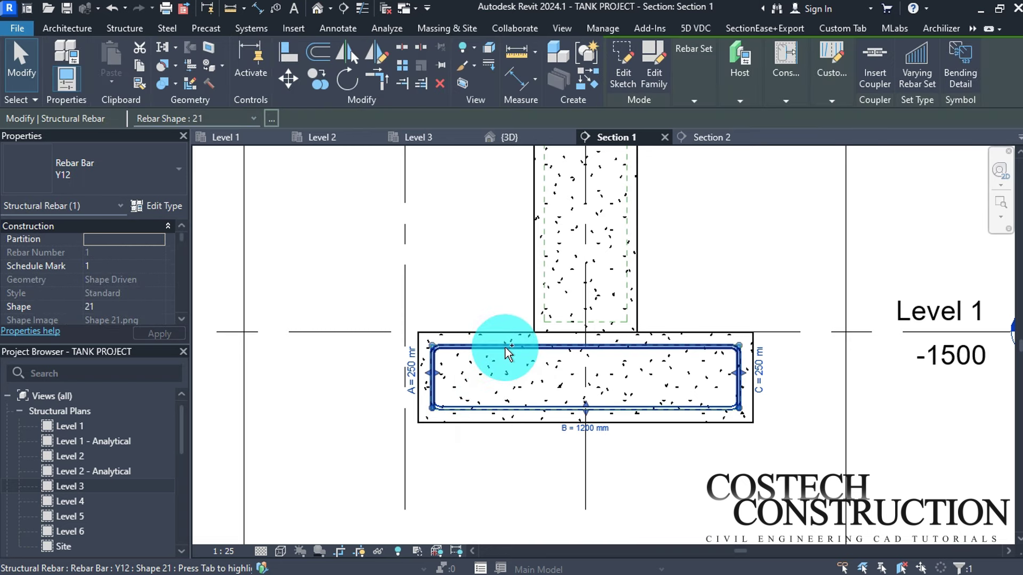
ctrl+click(424, 367)
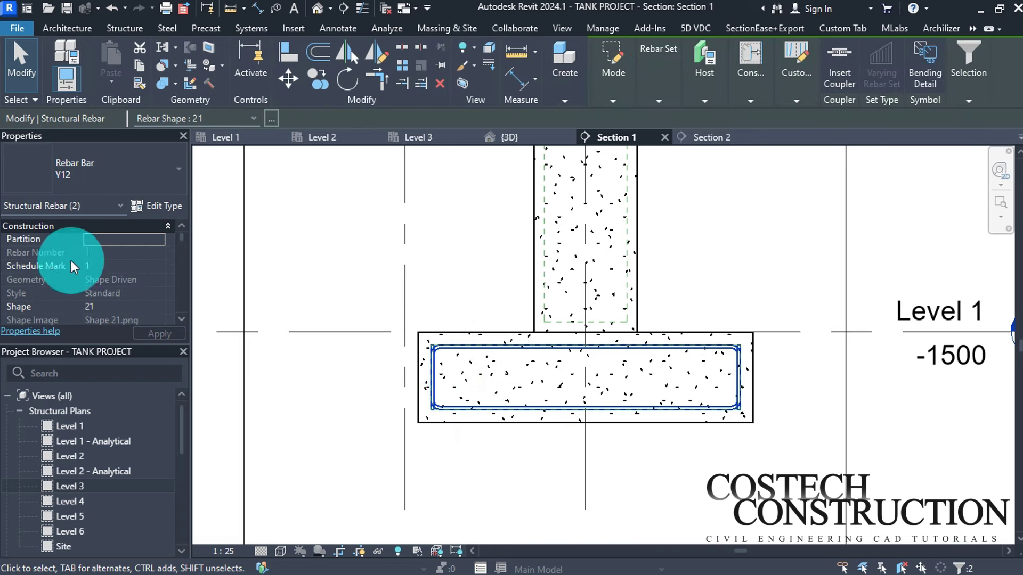
scroll(42, 261, down, 5)
scroll(42, 261, down, 6)
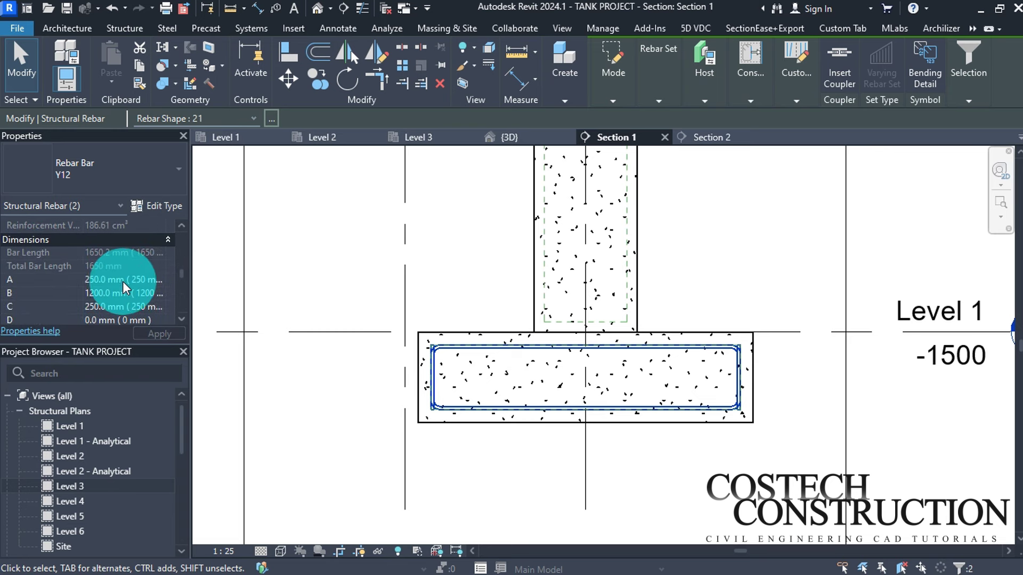
click(122, 279)
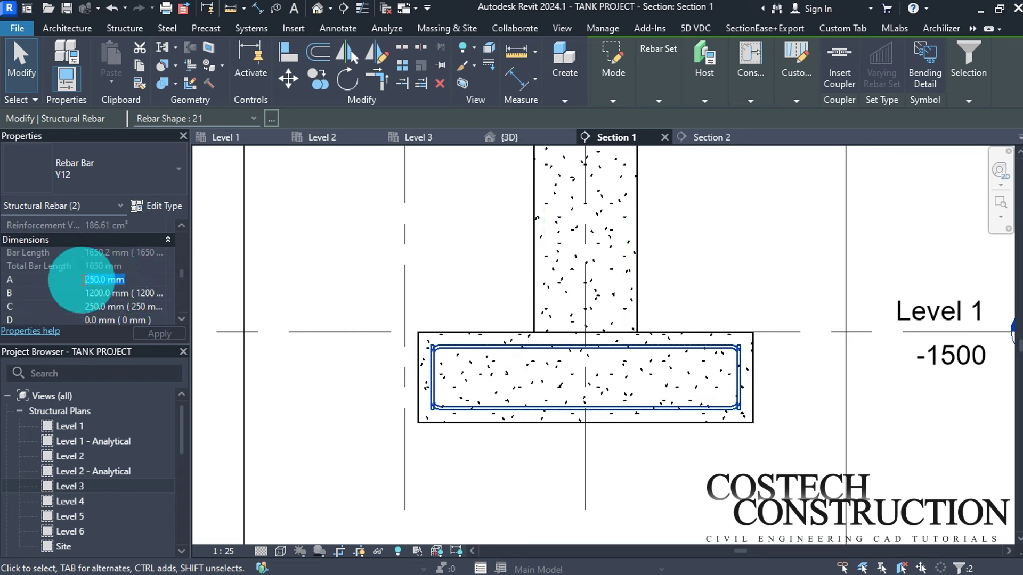
key(Return)
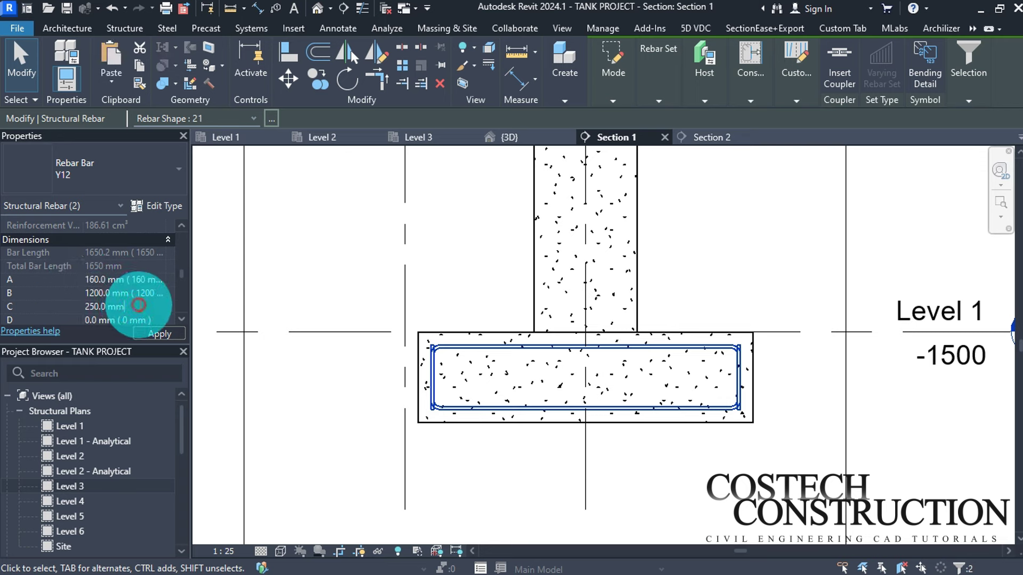
drag(138, 305, 75, 311)
text(16)
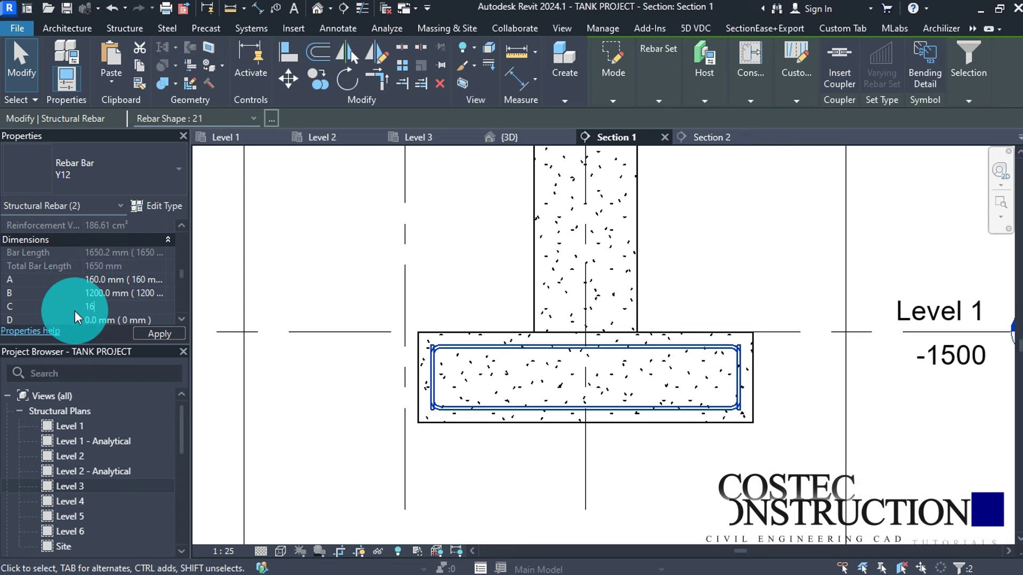
text(0)
click(149, 334)
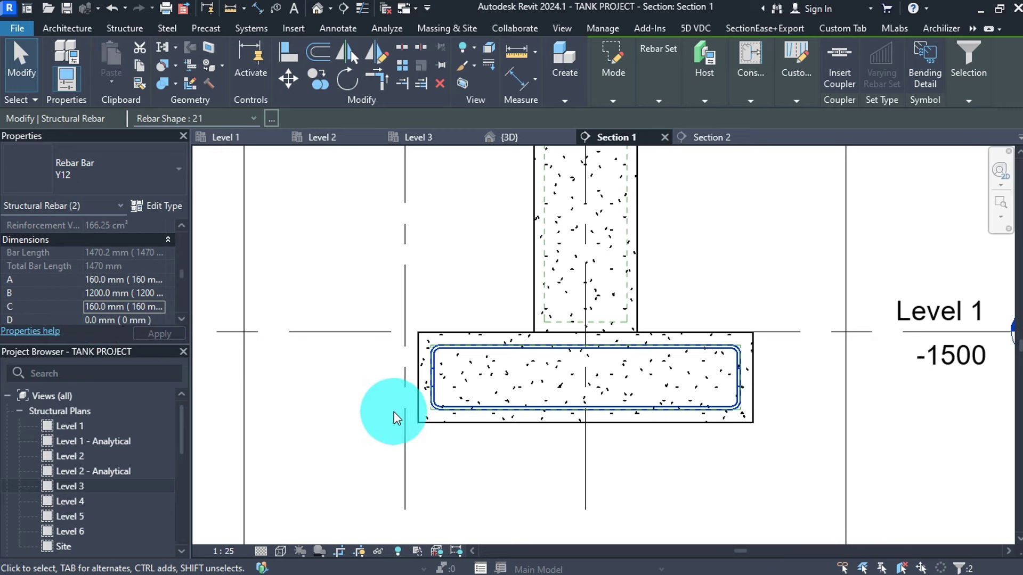
Enter the comment B1,T1 and mark 04 for the two bars
scroll(412, 408, up, 4)
scroll(465, 397, up, 1)
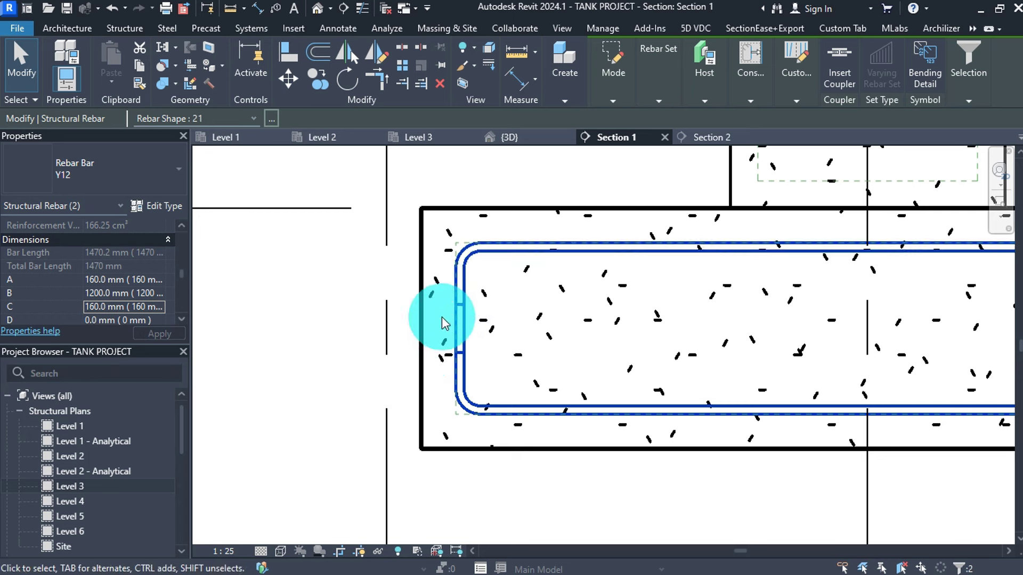
scroll(40, 293, down, 5)
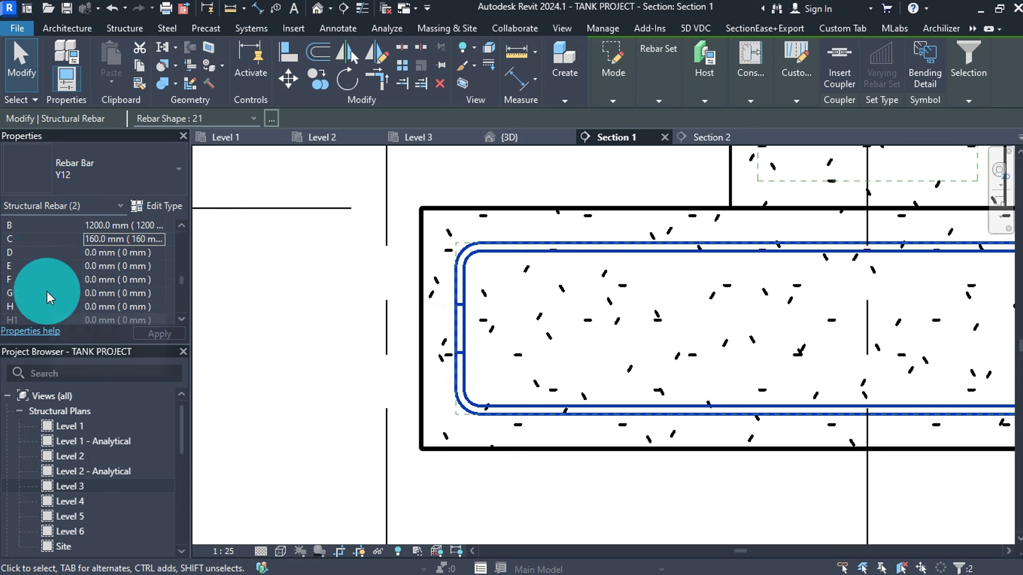
scroll(47, 297, down, 3)
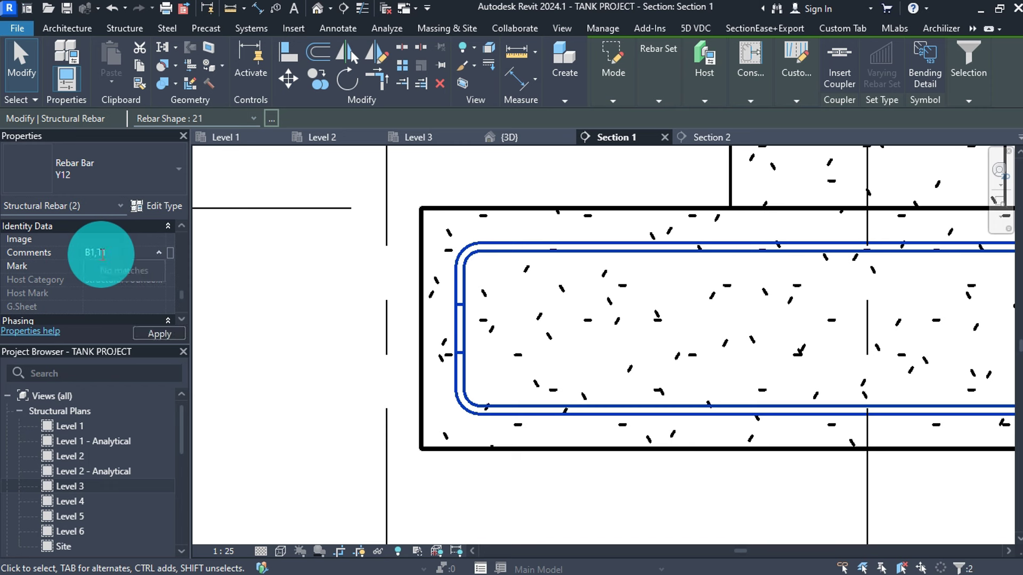
click(68, 255)
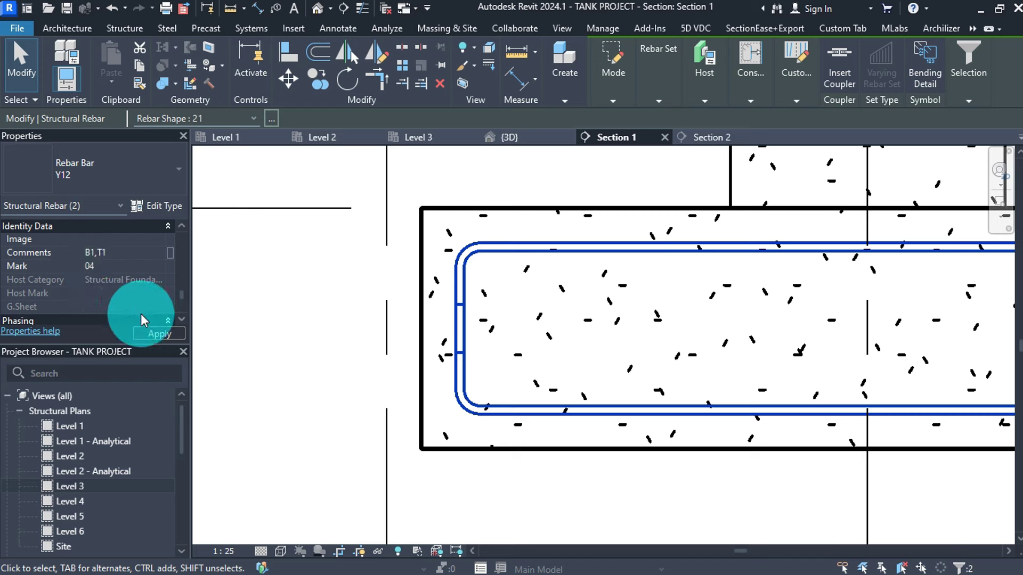
Keep mark 04 despite the duplicate warning and lay the bars out at 150 mm maximum spacing
click(154, 334)
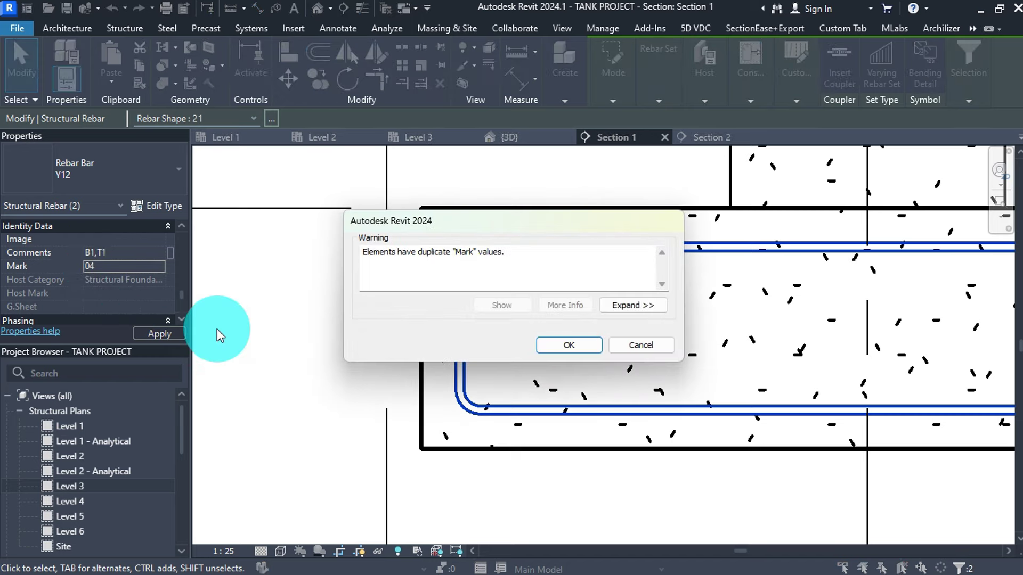
click(569, 345)
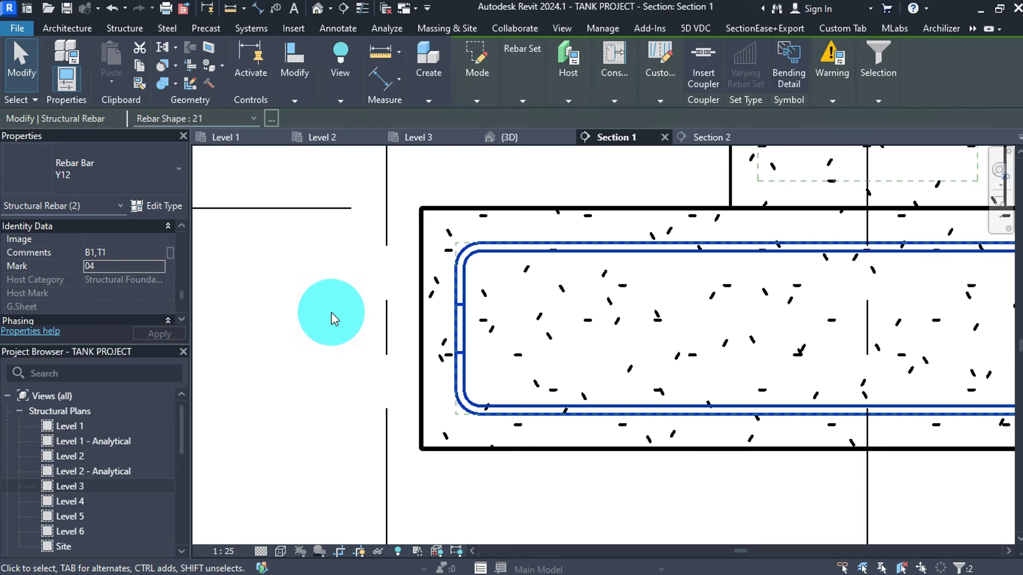
scroll(330, 314, down, 2)
mouse_move(528, 78)
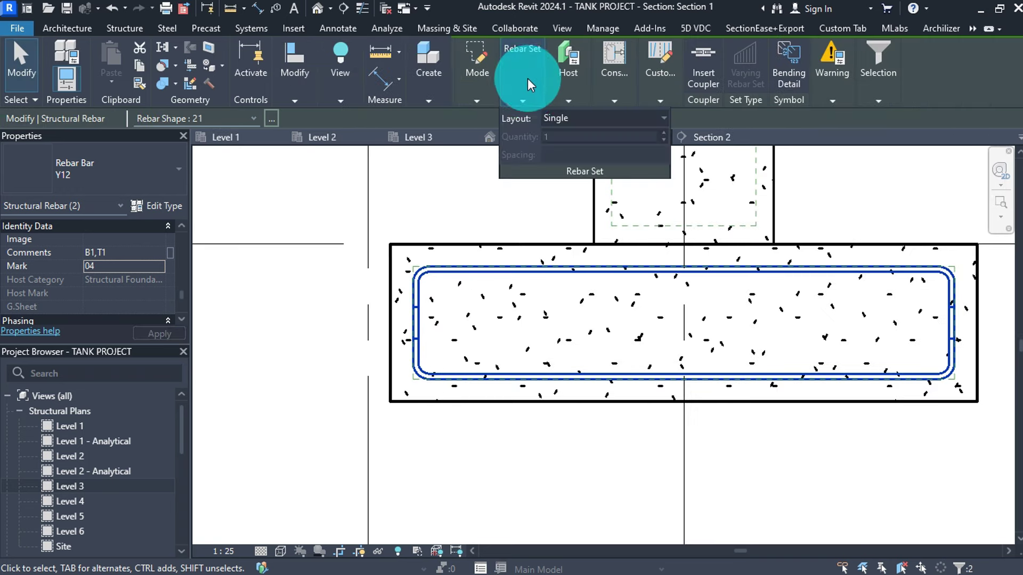
click(560, 118)
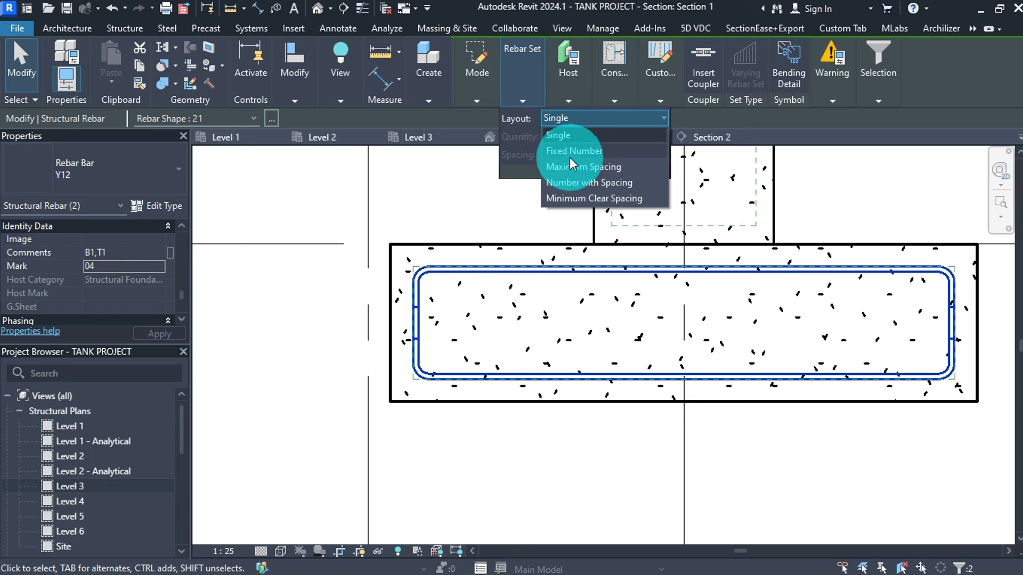
click(574, 166)
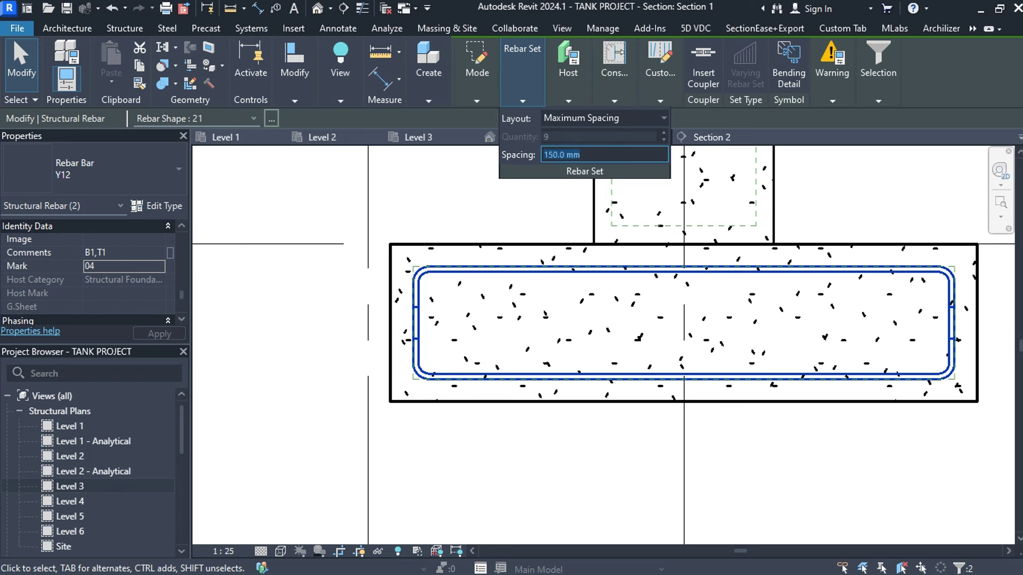
click(472, 213)
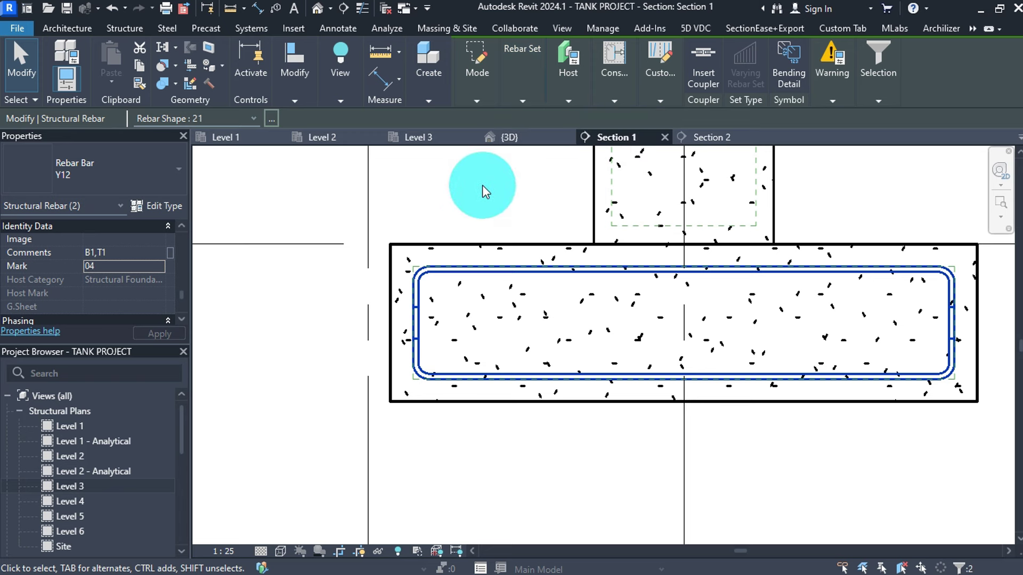
Show the {3D} view in Wireframe style and save the project at the reminder
click(511, 137)
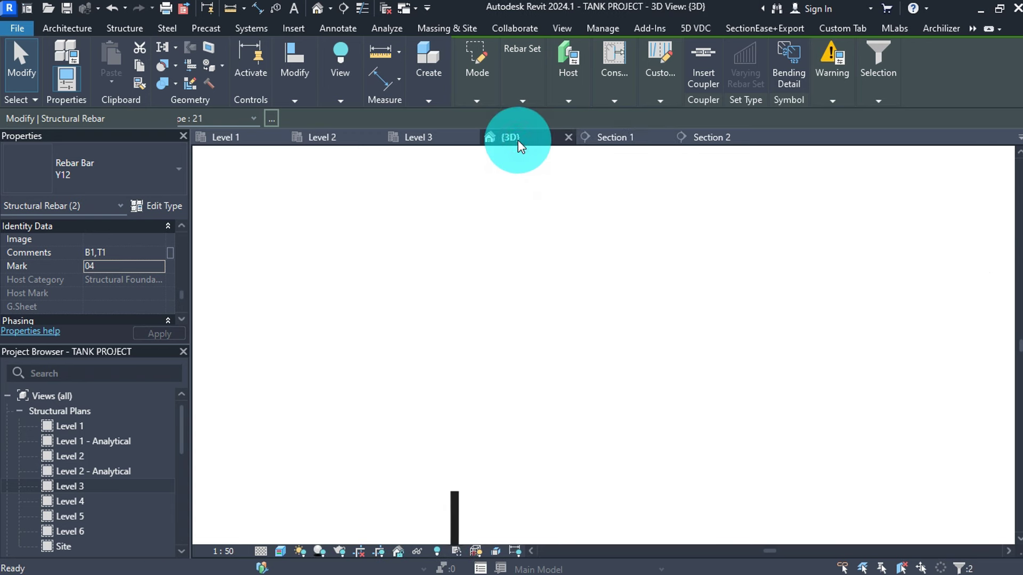
click(281, 552)
click(318, 458)
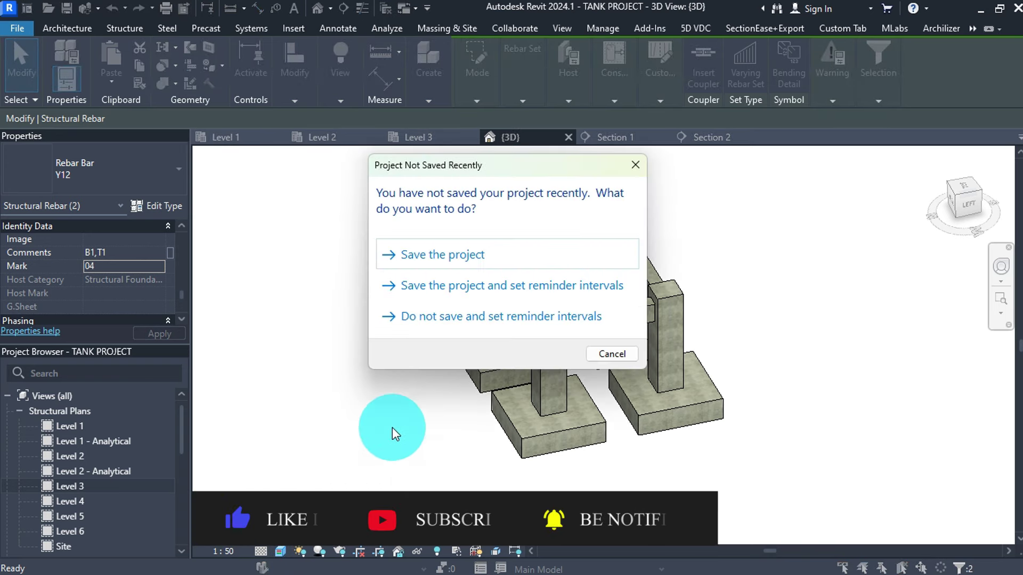
click(490, 254)
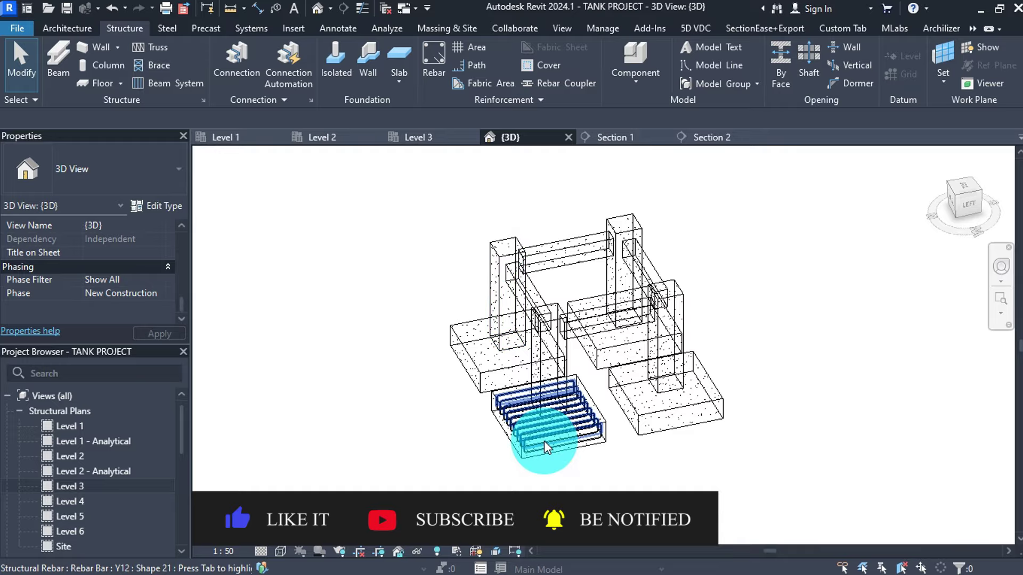
Orbit and zoom onto the front footing and select its rebar set
scroll(544, 440, up, 3)
mouse_move(551, 429)
shift+middle_down()
mouse_move(597, 423)
mouse_move(646, 359)
mouse_move(735, 366)
shift+middle_up()
scroll(735, 366, up, 5)
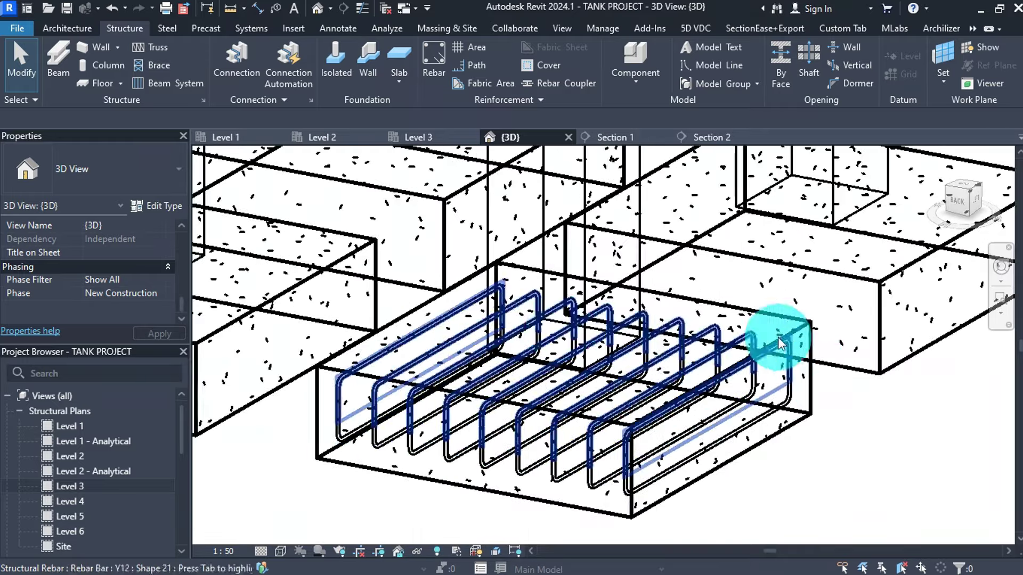
scroll(465, 353, down, 1)
scroll(466, 354, down, 2)
mouse_move(680, 383)
shift+middle_down()
mouse_move(703, 411)
mouse_move(655, 426)
shift+middle_up()
scroll(515, 400, up, 1)
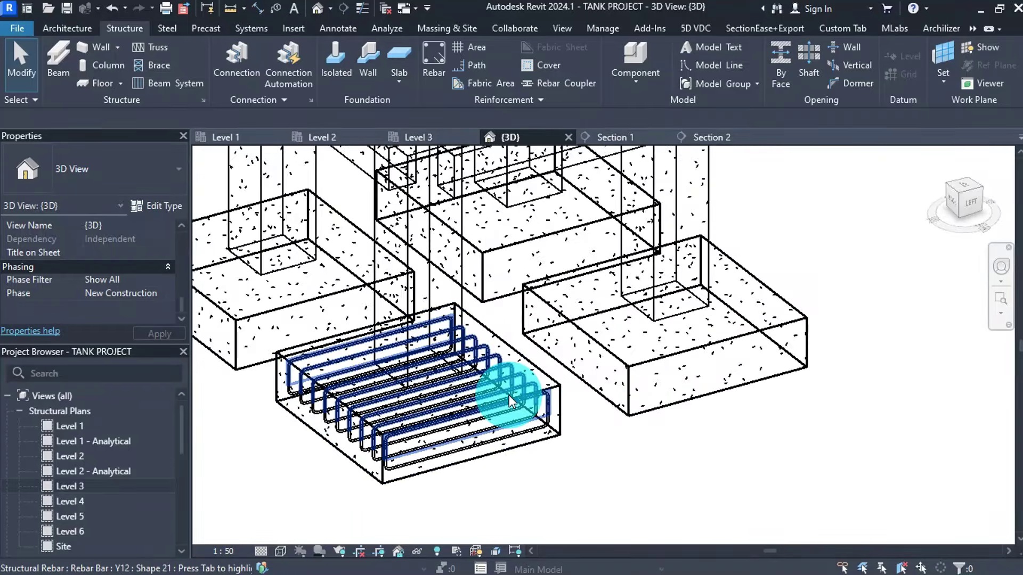
click(509, 394)
Select all rebar instances in the entire project and make them View Unobscured in 3D
right_click(510, 395)
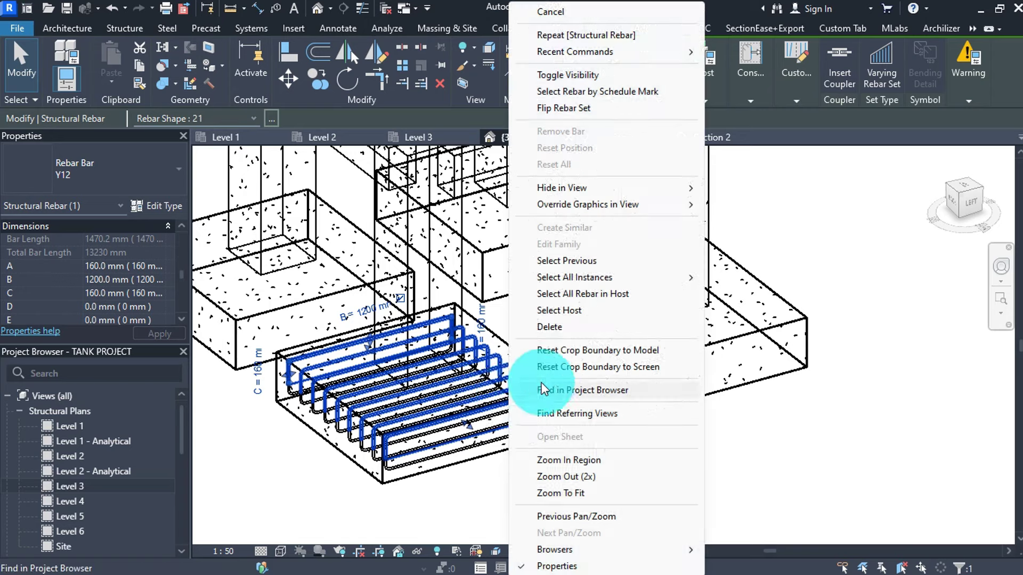
mouse_move(653, 280)
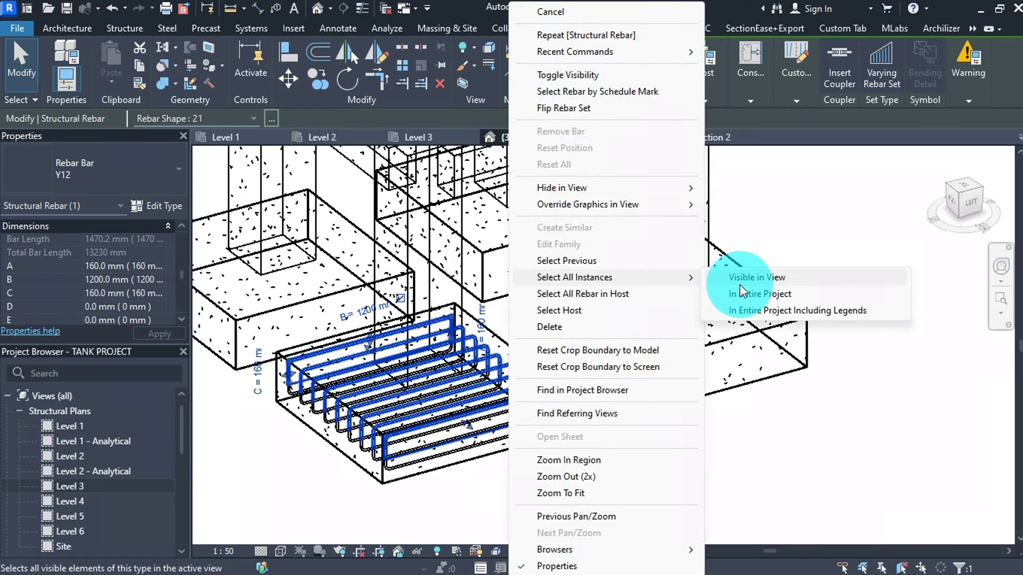
click(741, 293)
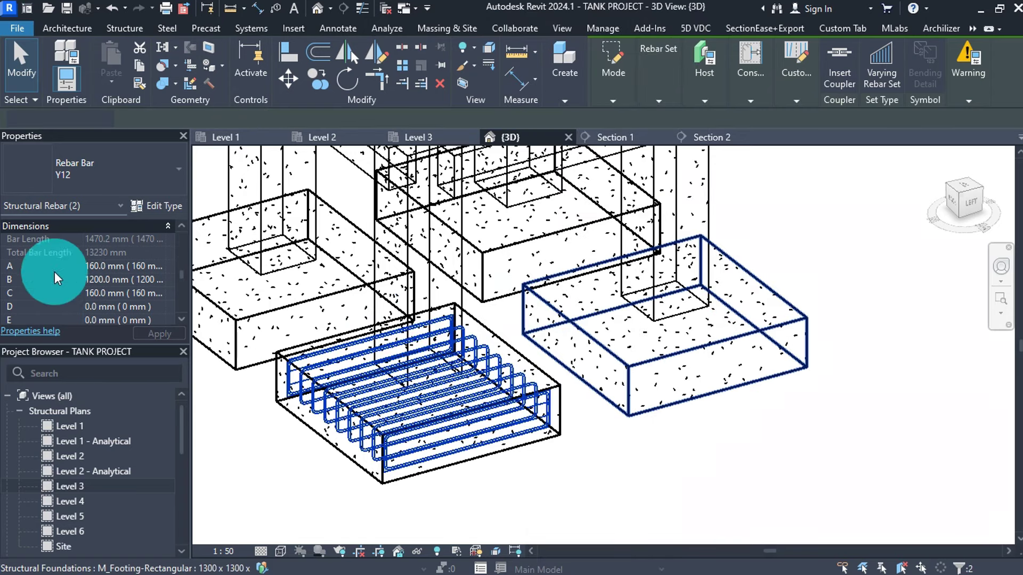
scroll(46, 271, down, 10)
scroll(47, 272, up, 3)
scroll(47, 272, up, 5)
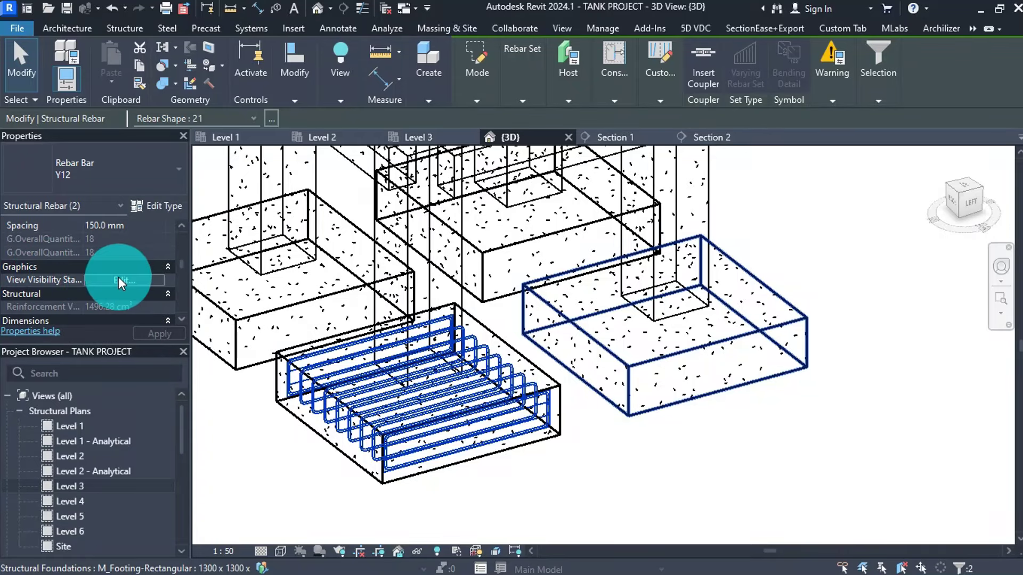
click(119, 279)
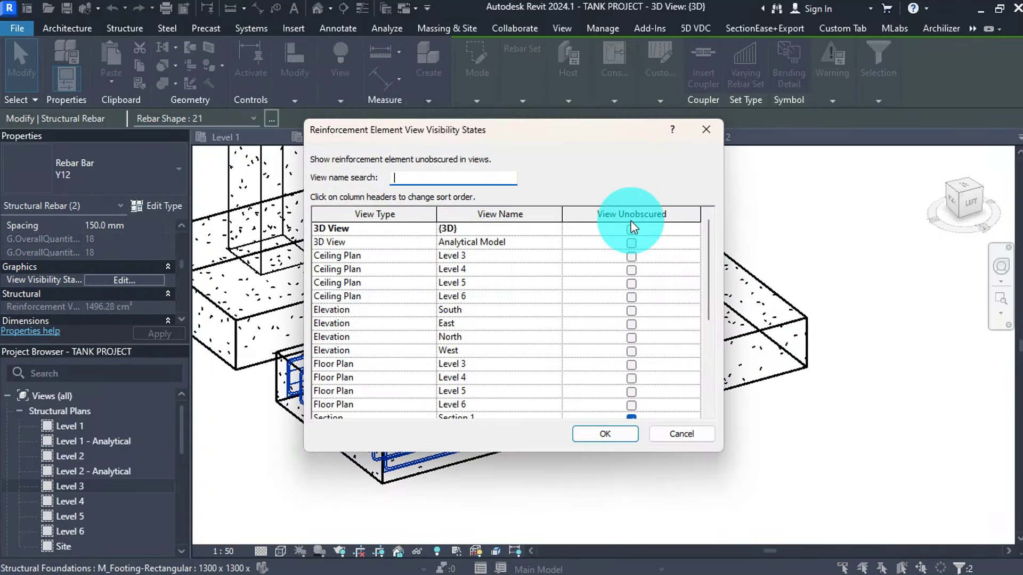
click(615, 432)
Switch the 3D view to Realistic, clear the selection and orbit to view from back-left
click(279, 552)
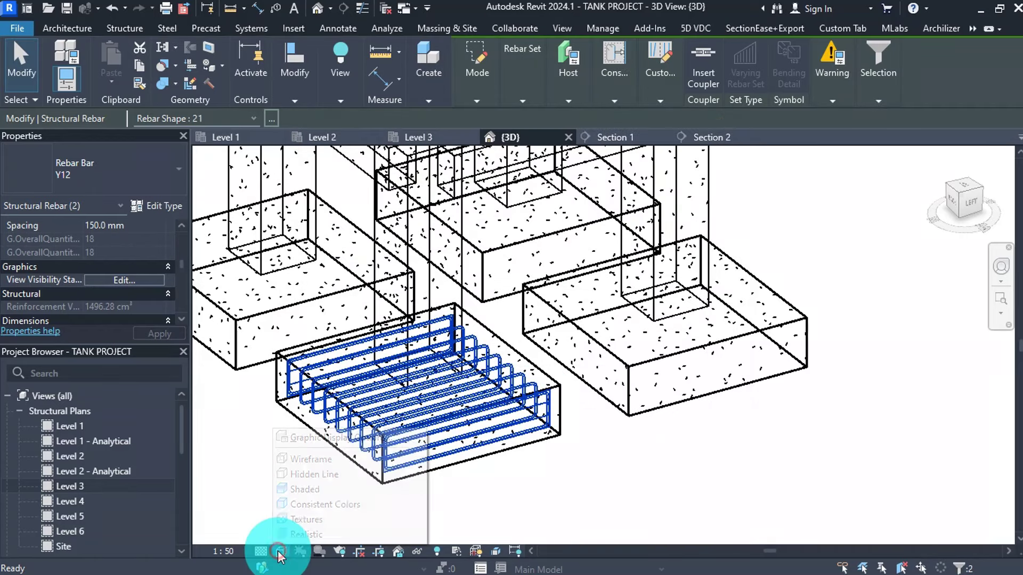
click(320, 521)
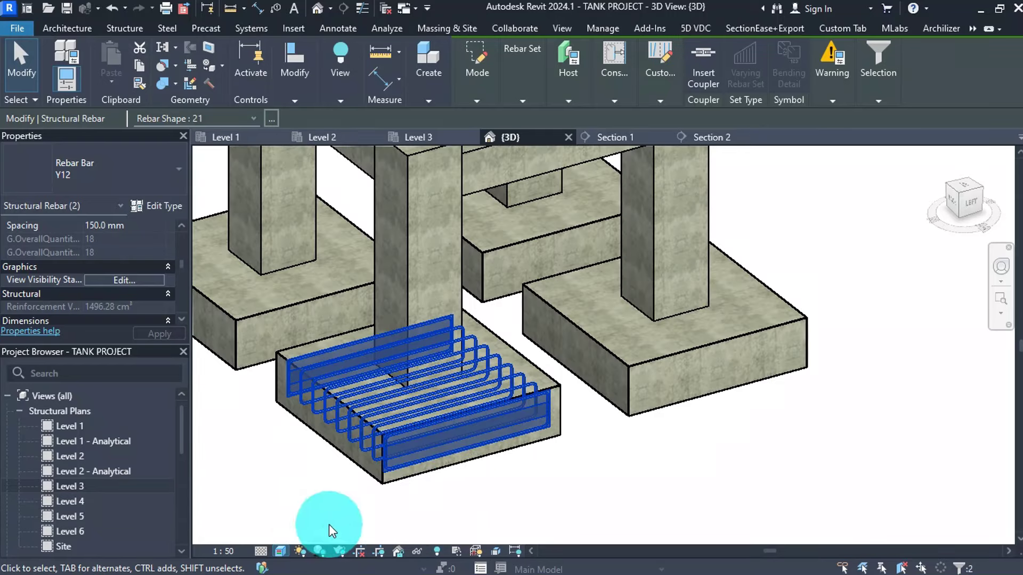
scroll(512, 418, down, 4)
key(Escape)
shift+middle_drag(448, 431, 478, 404)
scroll(478, 404, up, 5)
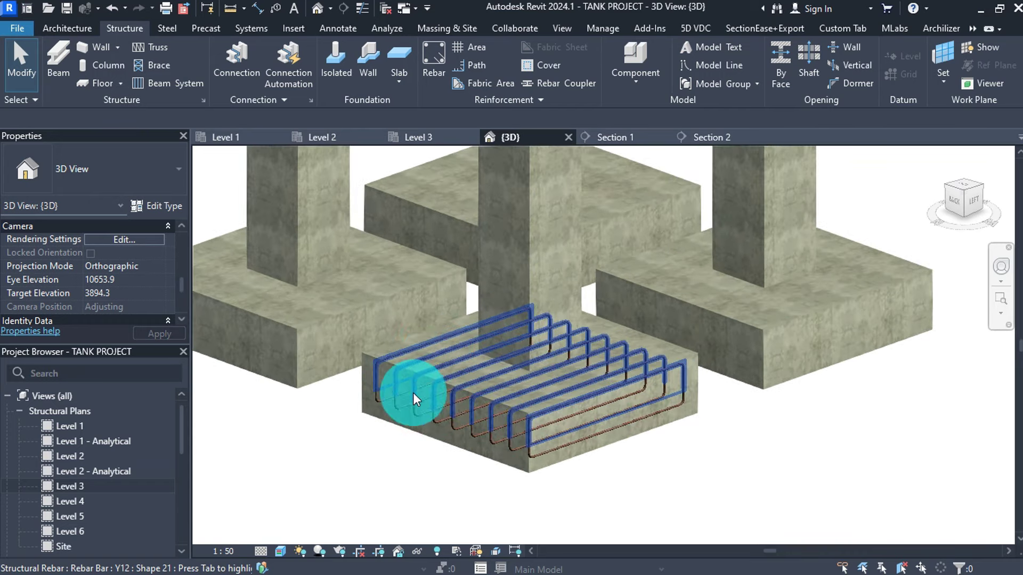
scroll(413, 392, down, 5)
In Section 1, constrain the footing bar's bottom and right segments to 0.0 mm offsets
click(603, 133)
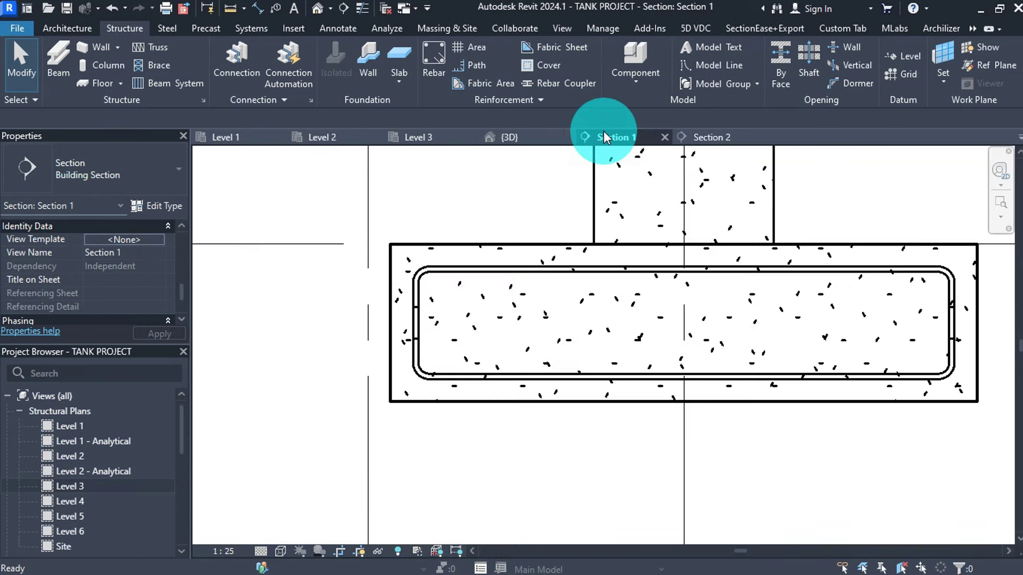
scroll(427, 400, down, 5)
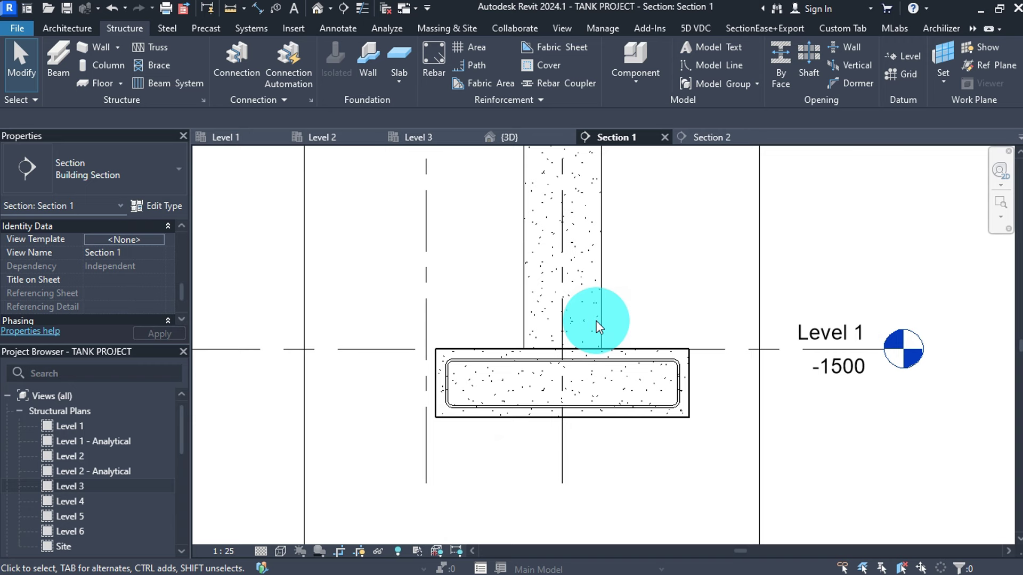
scroll(550, 411, up, 3)
click(539, 392)
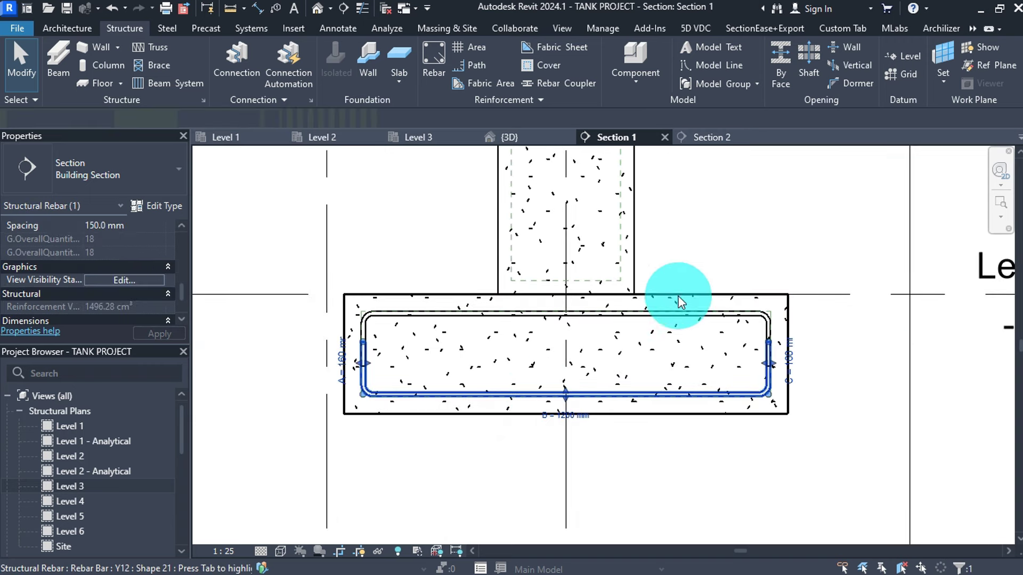
click(765, 84)
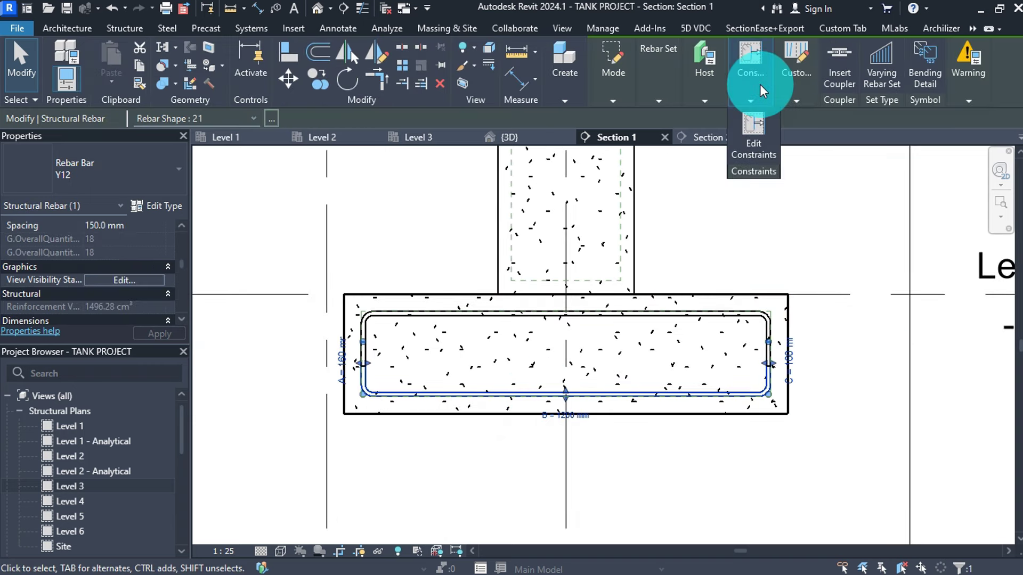
click(760, 117)
scroll(353, 411, up, 3)
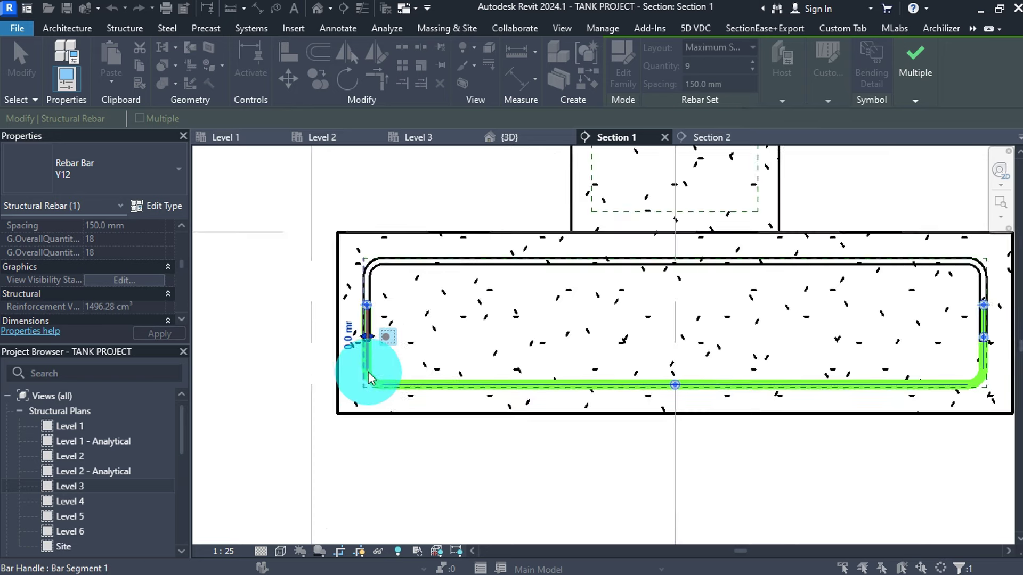
scroll(341, 337, down, 2)
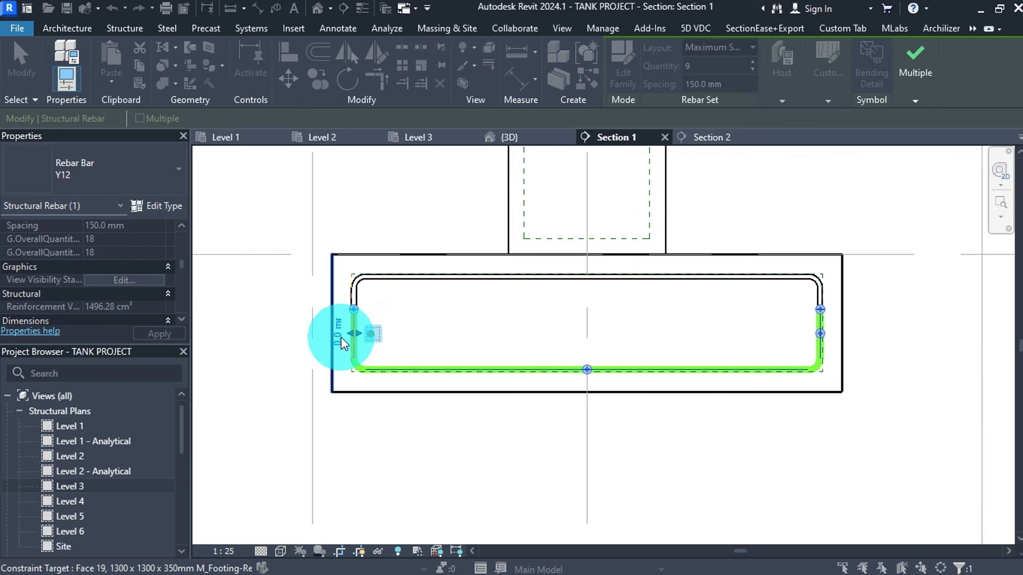
click(588, 369)
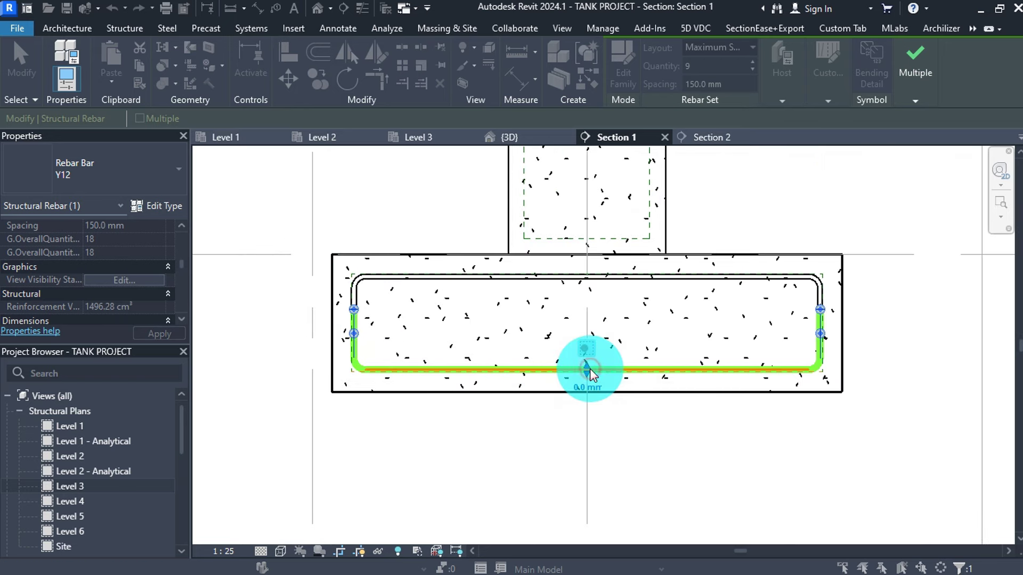
click(823, 331)
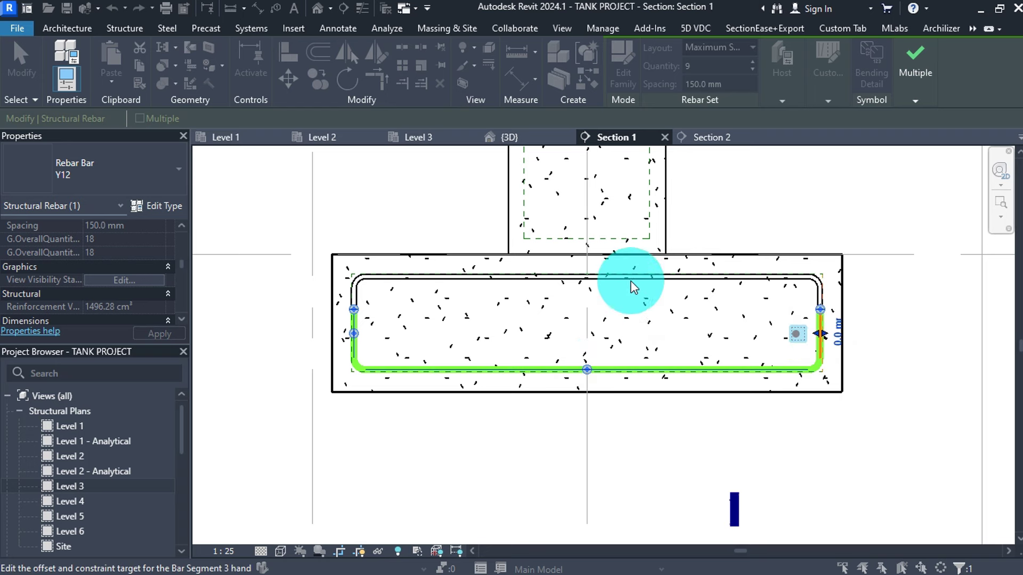
click(915, 100)
click(907, 125)
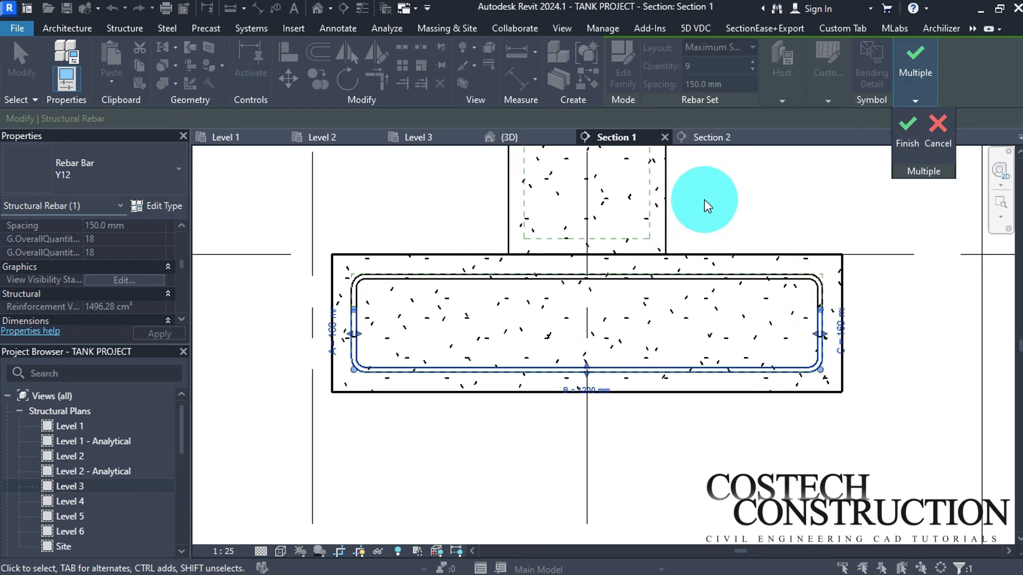
Constrain the top bar's top, left and right segments to 0.0 mm offsets
click(590, 272)
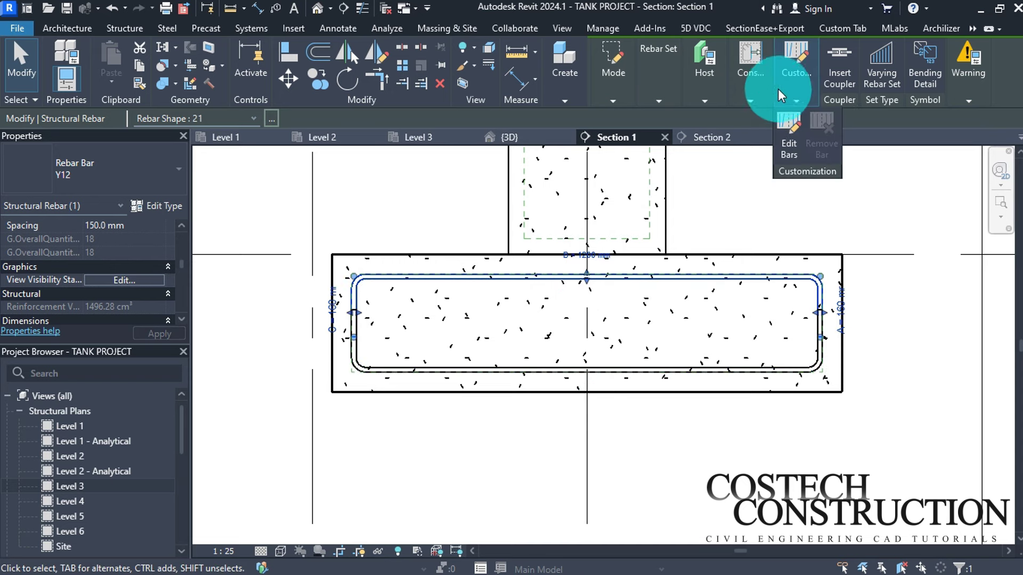
mouse_move(748, 84)
click(757, 120)
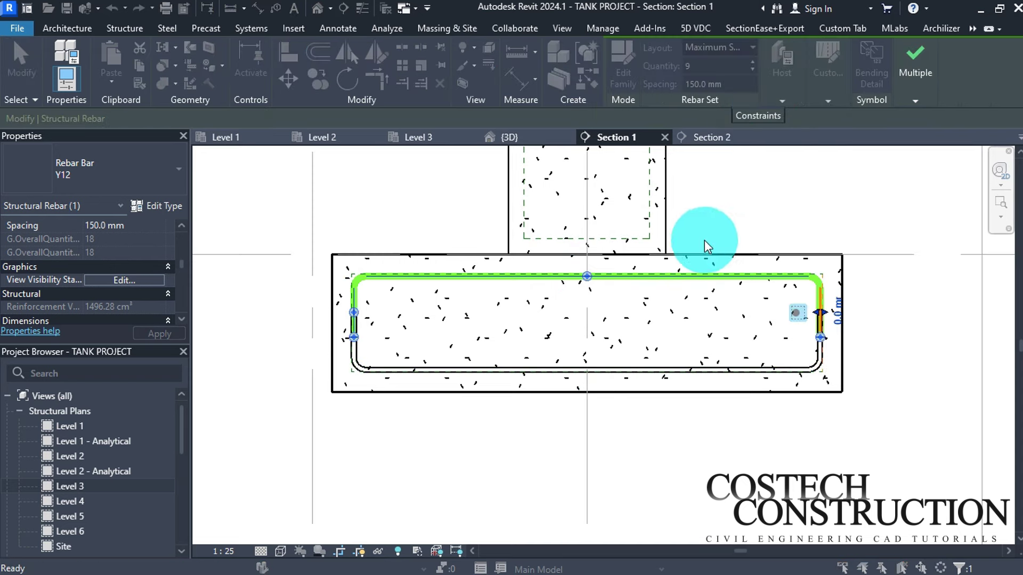
click(587, 277)
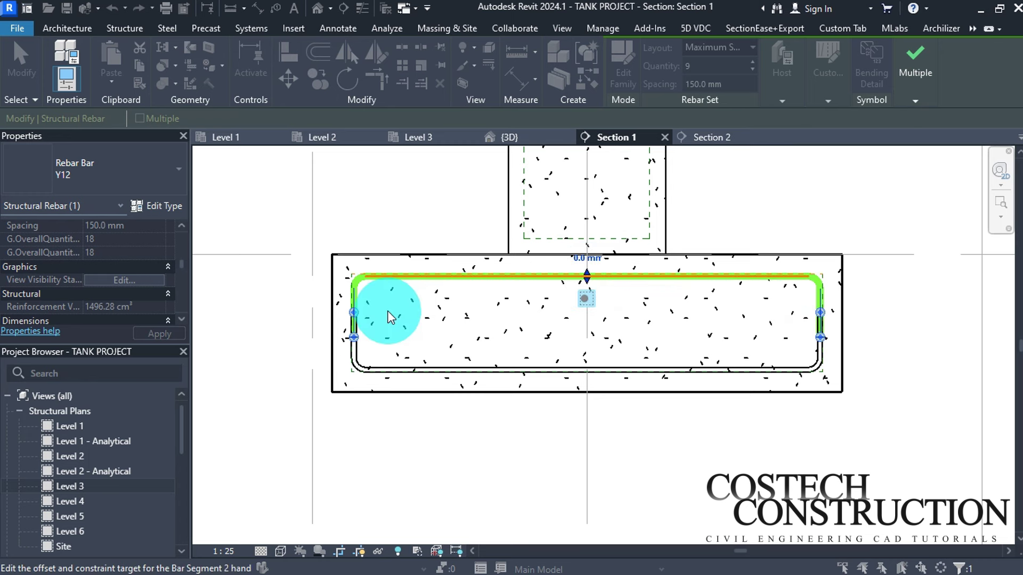
click(360, 313)
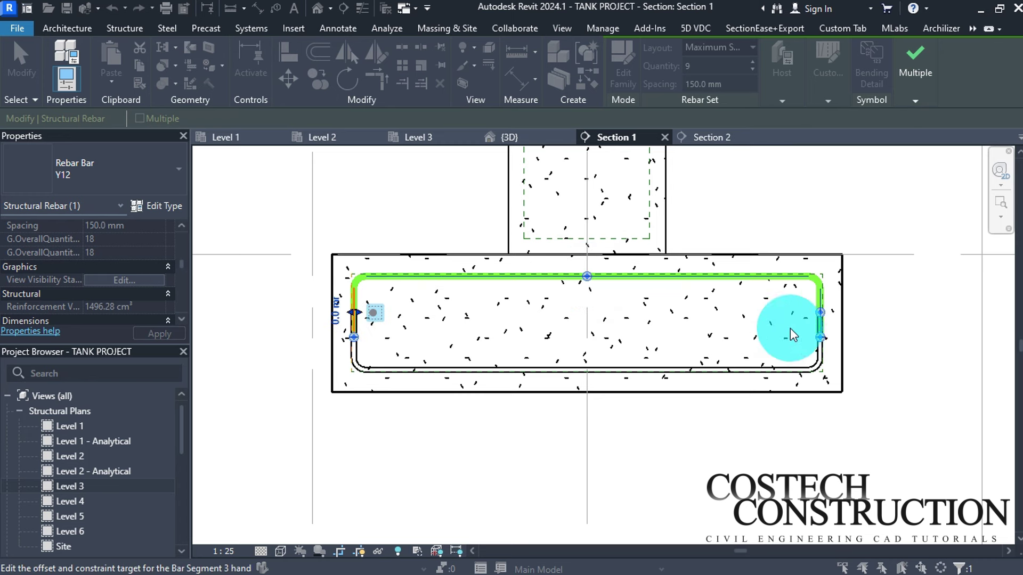
click(823, 316)
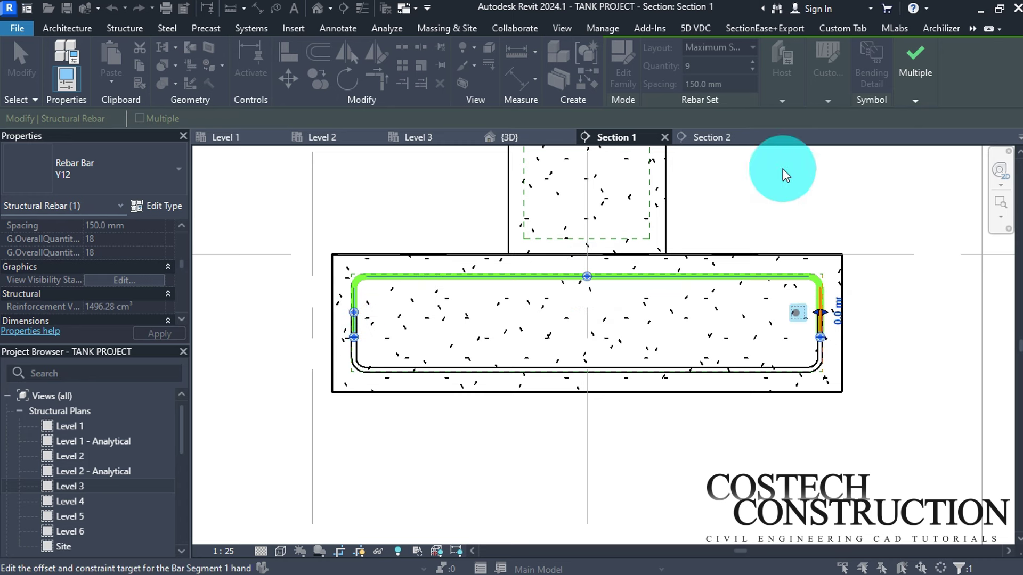
click(929, 94)
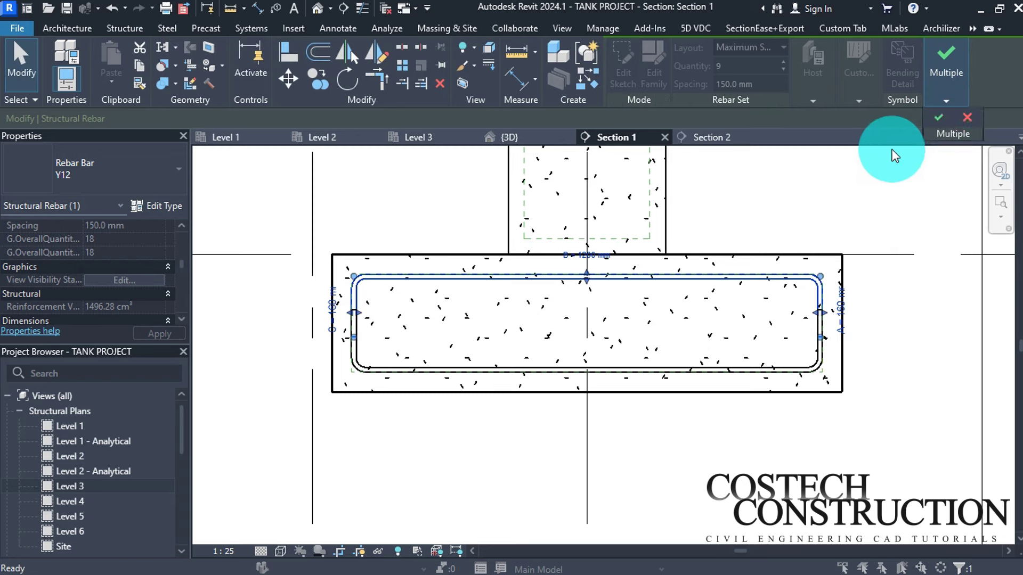
click(907, 126)
scroll(612, 333, down, 2)
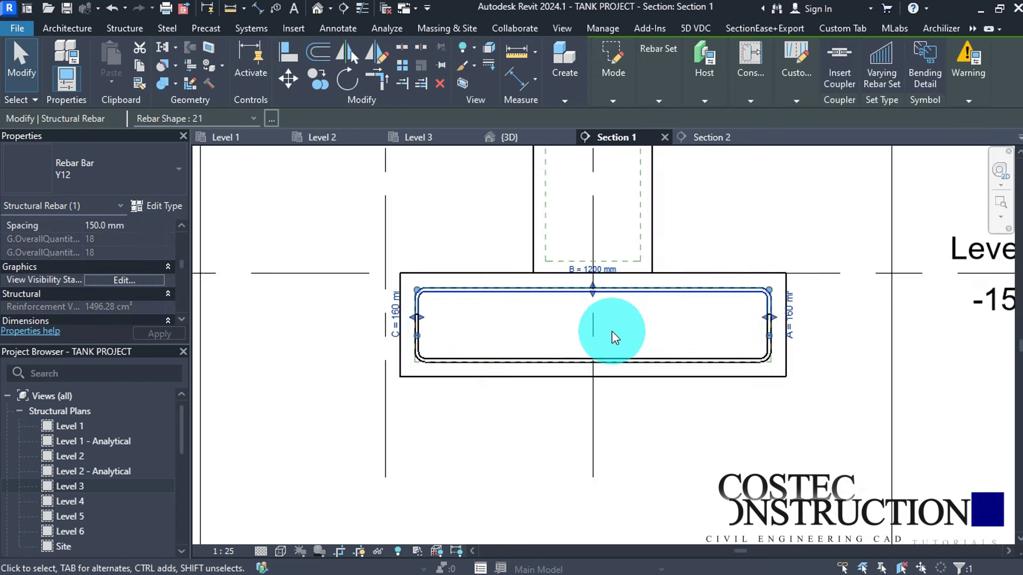
key(Escape)
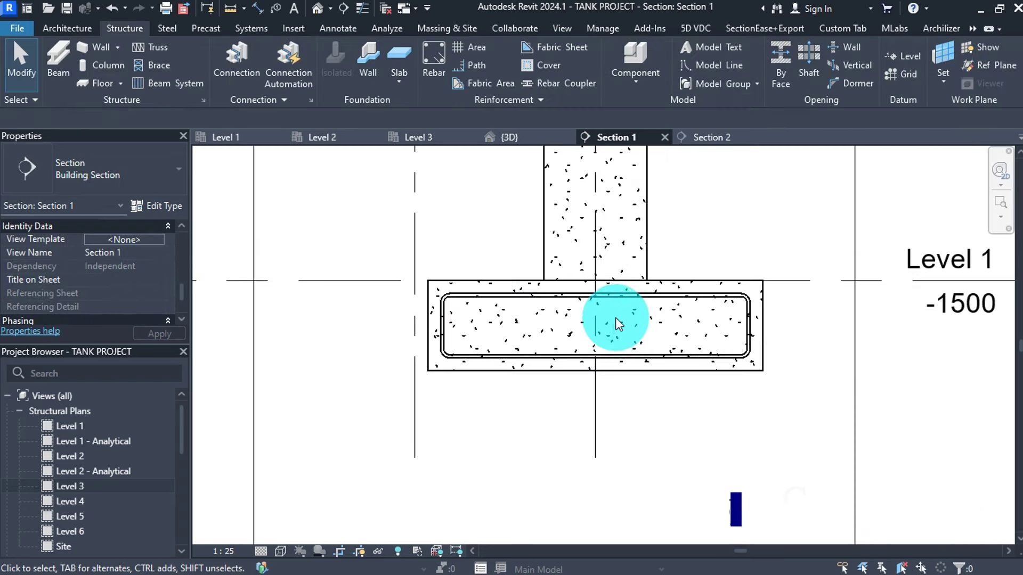
In Section 2, place Y12 shape-21 U-bars along the footing's bottom and top
click(717, 137)
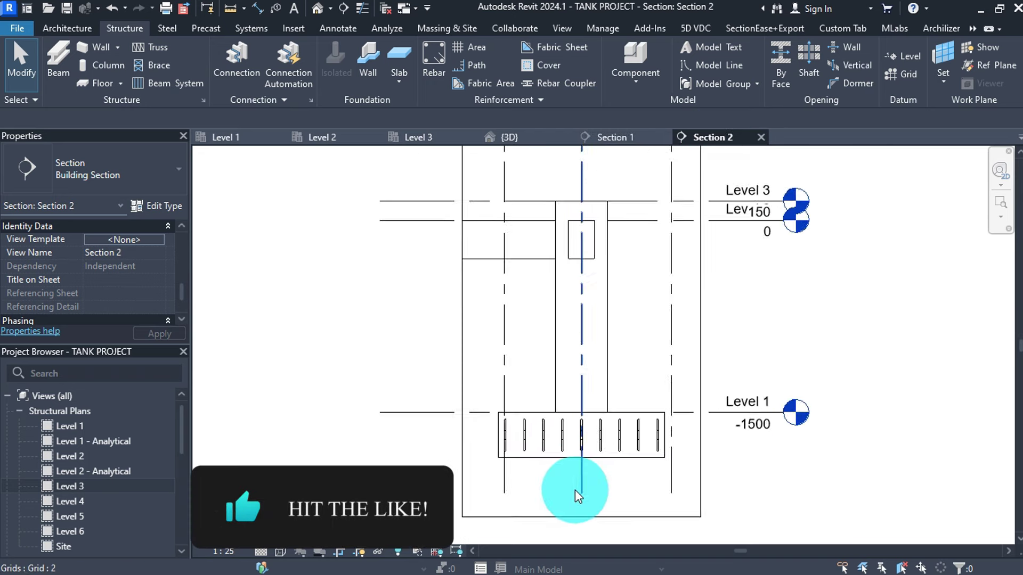
scroll(574, 490, up, 5)
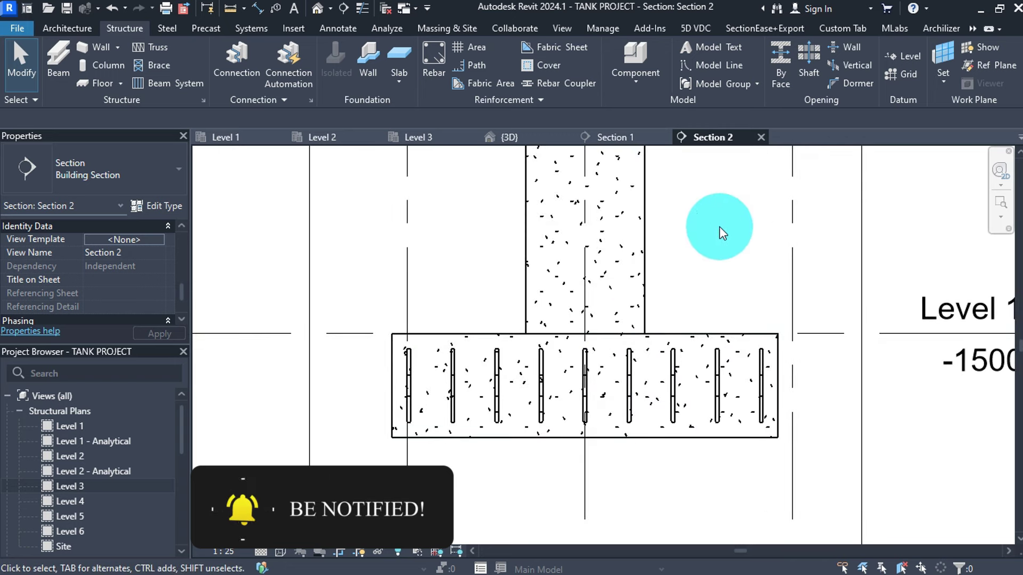
click(445, 75)
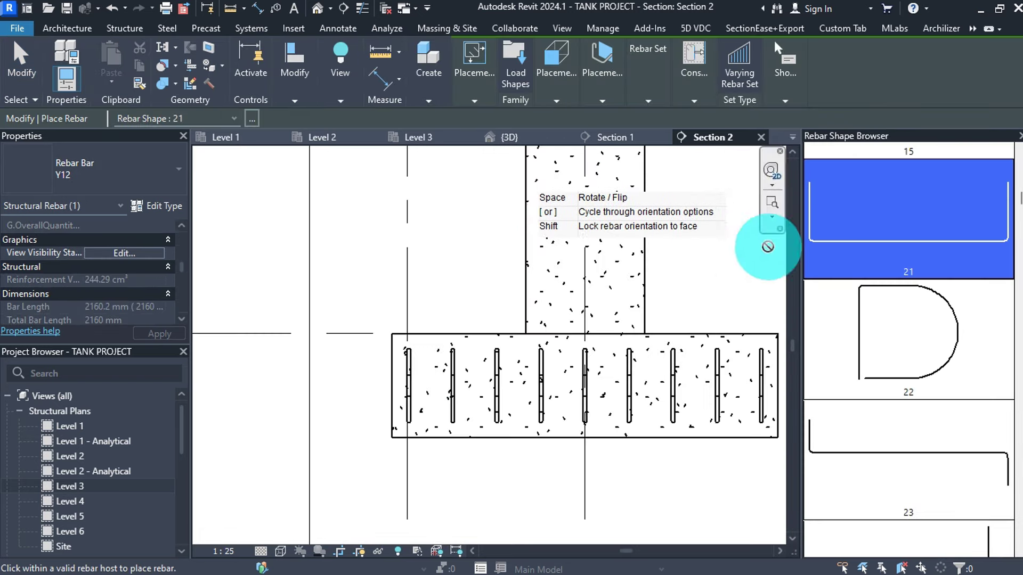
scroll(404, 267, down, 1)
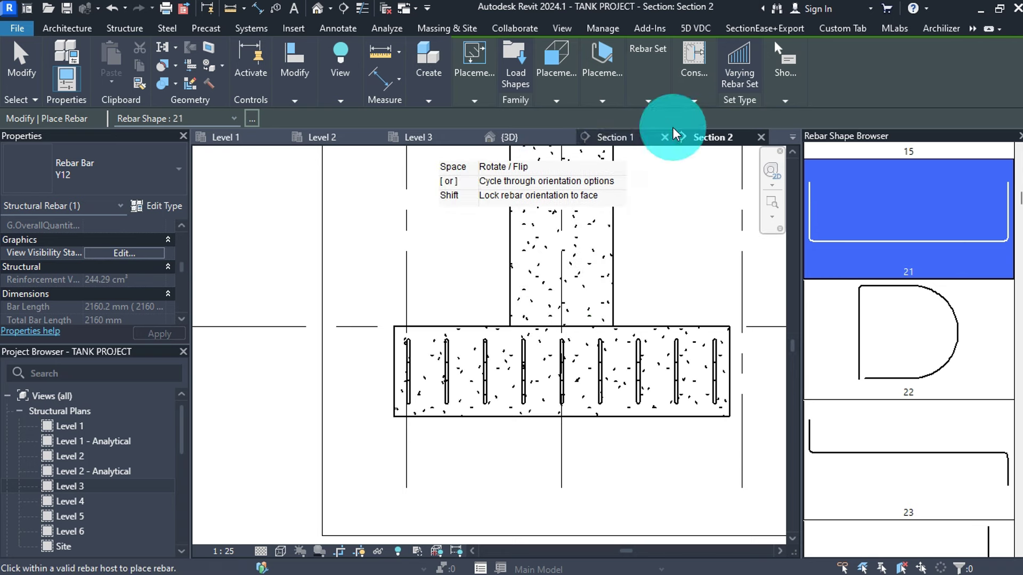
click(694, 100)
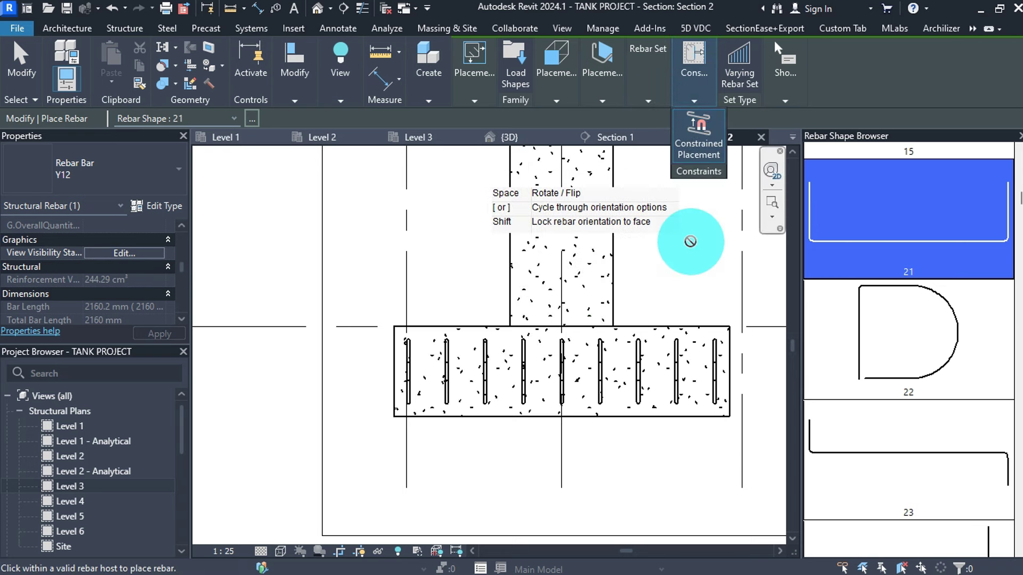
scroll(467, 427, up, 1)
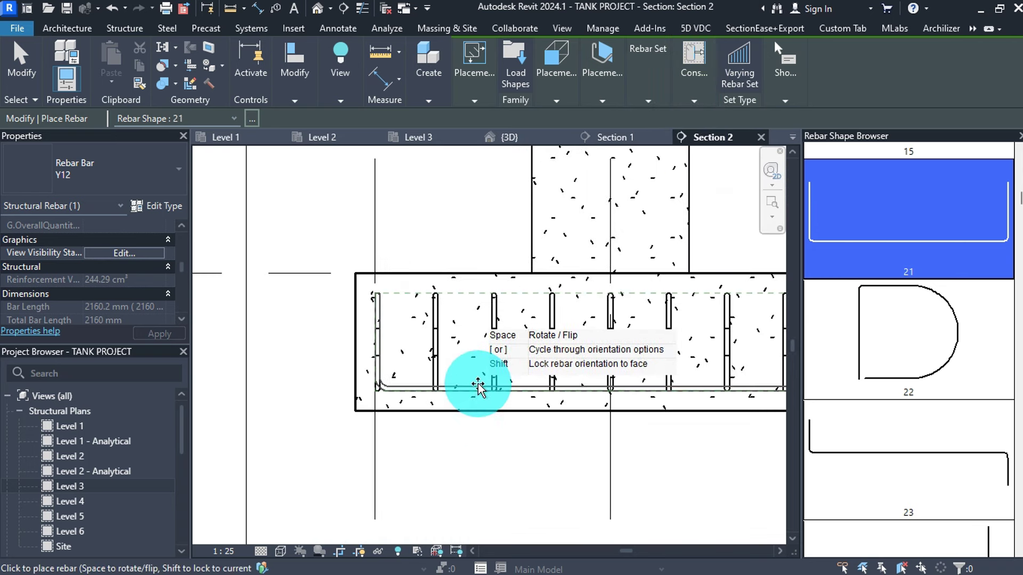
click(477, 387)
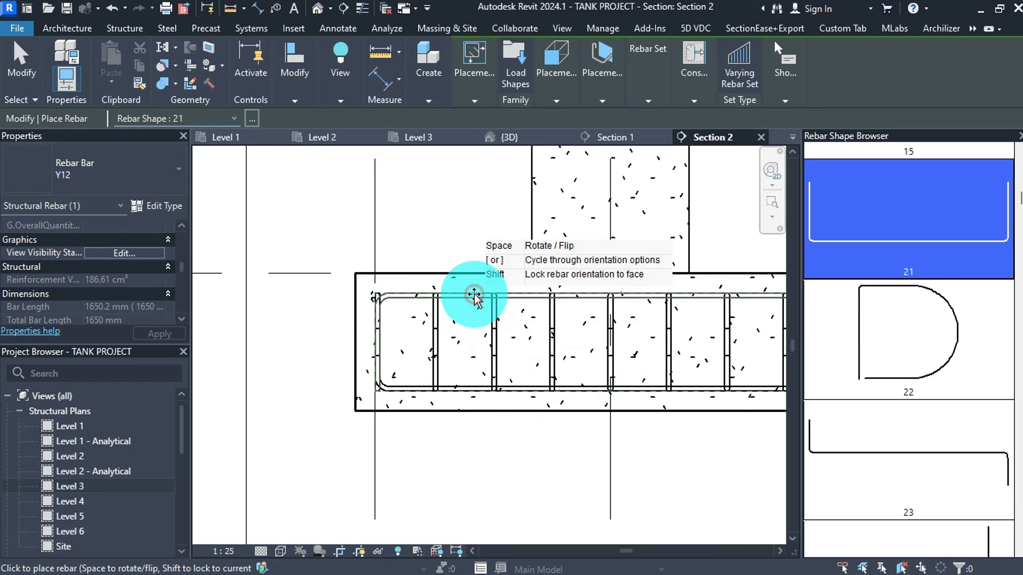
scroll(356, 312, down, 2)
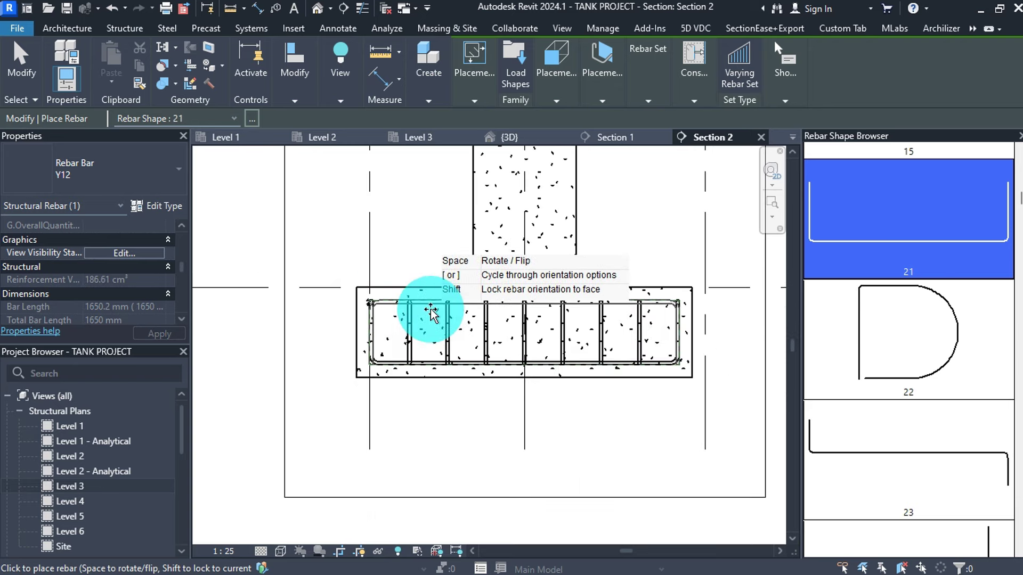
click(430, 313)
key(Escape)
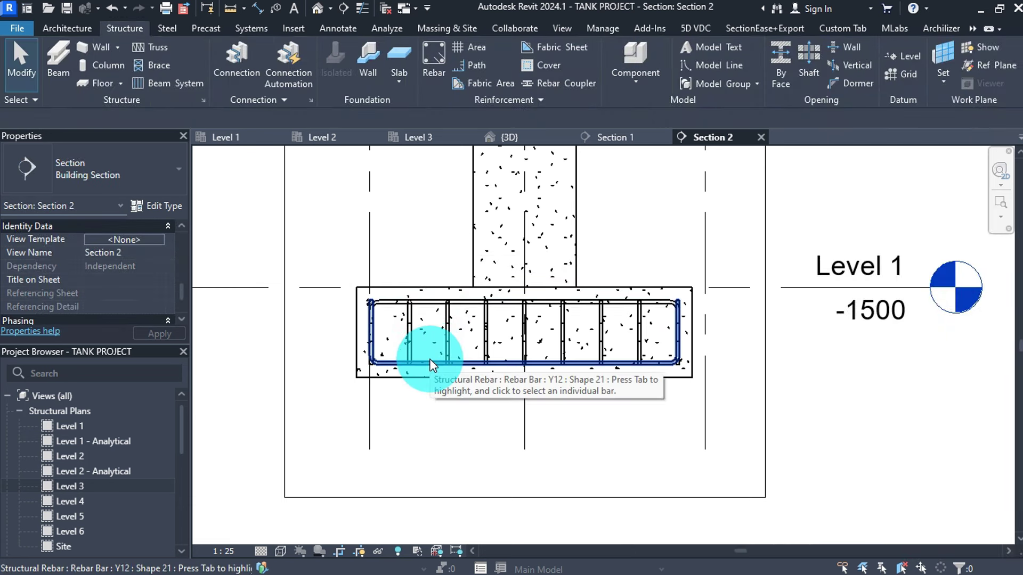
Select both footing U-bars and set their A and C leg lengths to 160 mm
click(425, 309)
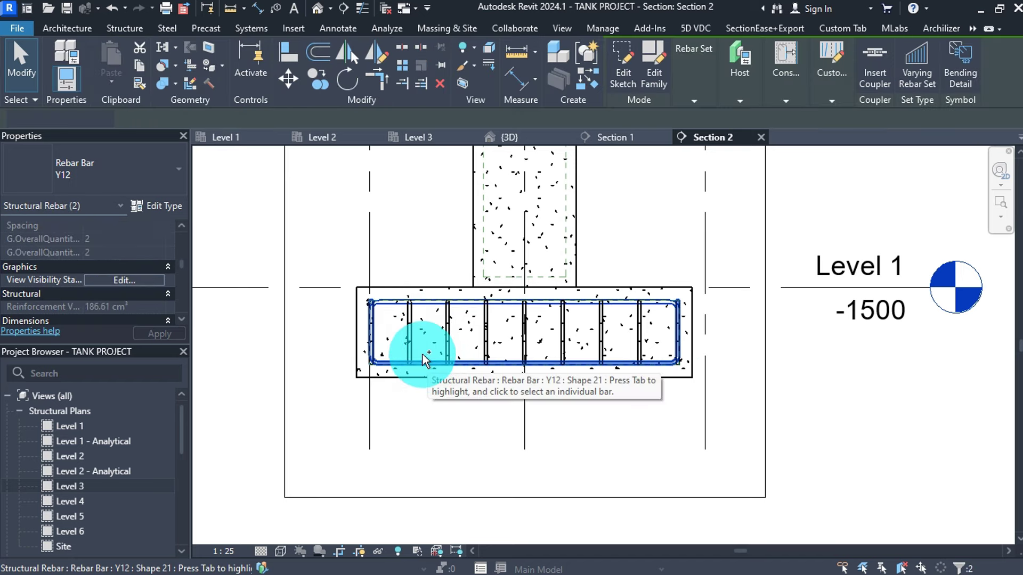
scroll(60, 271, down, 6)
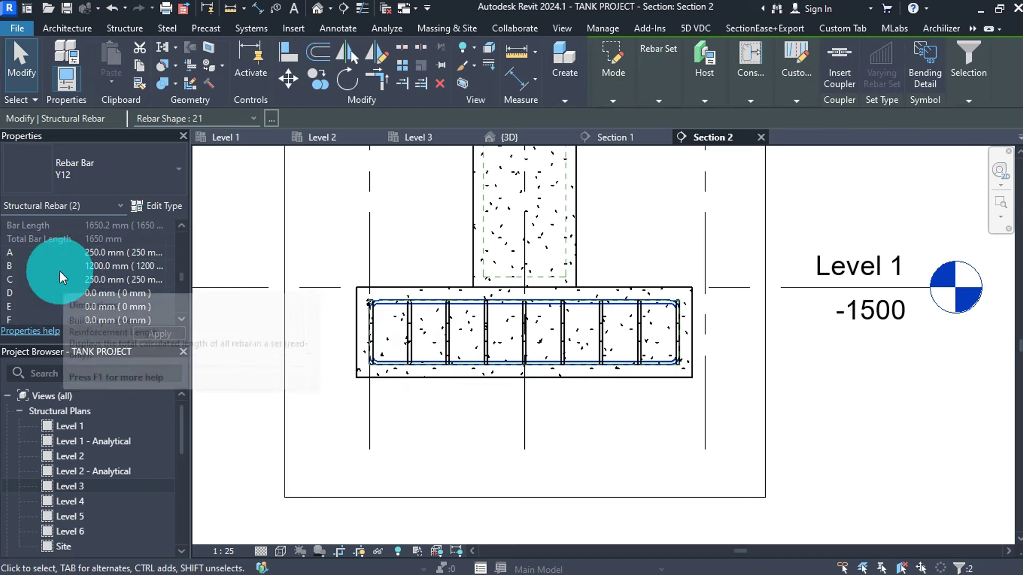
click(133, 252)
text(160)
click(123, 278)
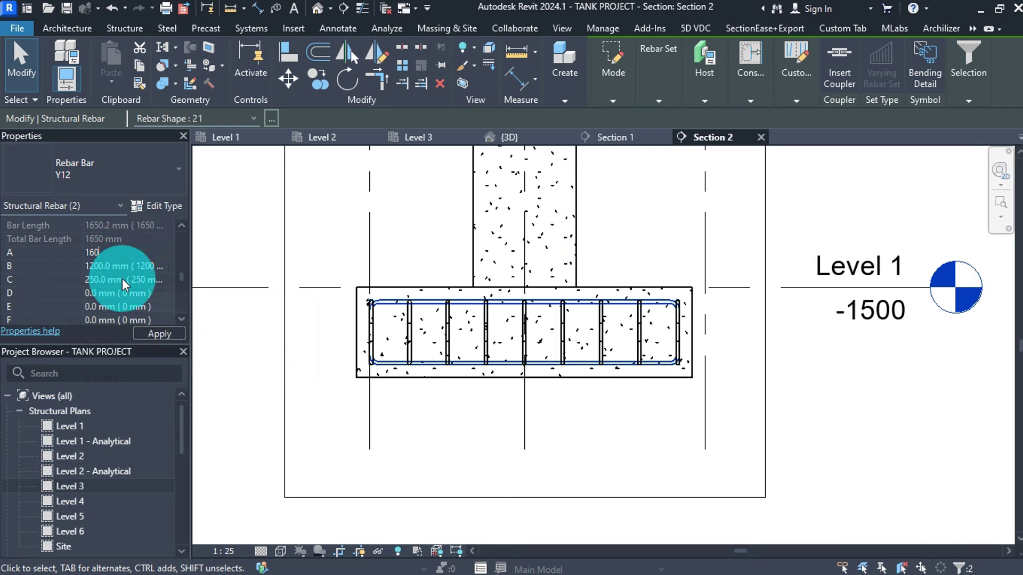
text(1650)
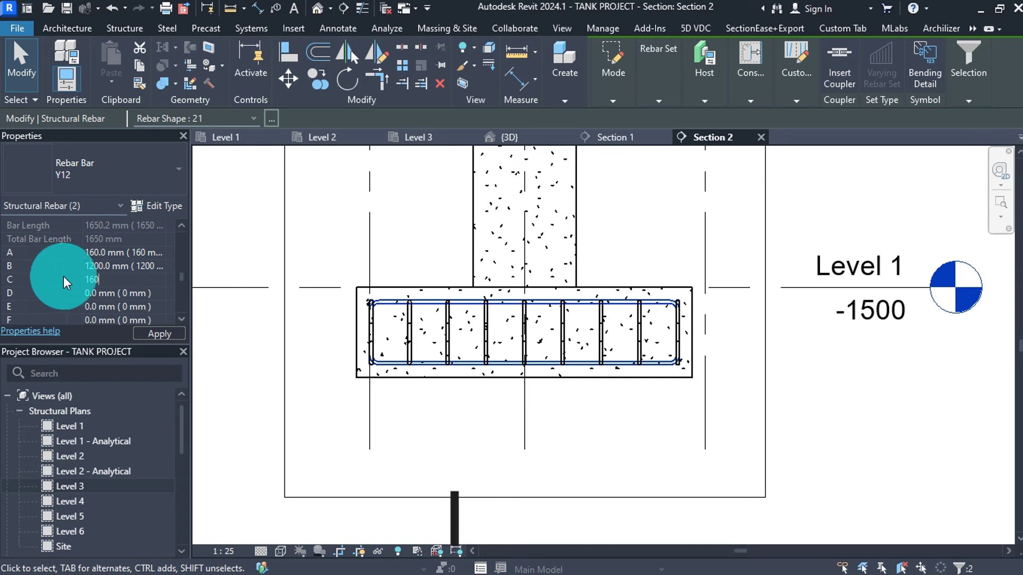
scroll(63, 276, down, 3)
scroll(63, 276, down, 1)
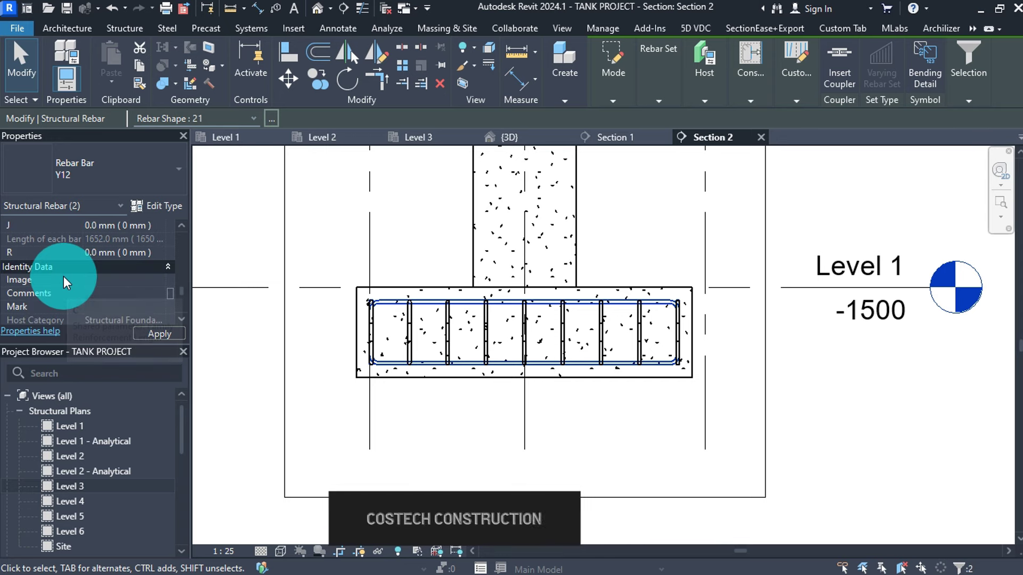
Give the bars Comments 'B2,T2' and Mark 04, accepting the duplicate-Mark warning
click(103, 293)
text(B2)
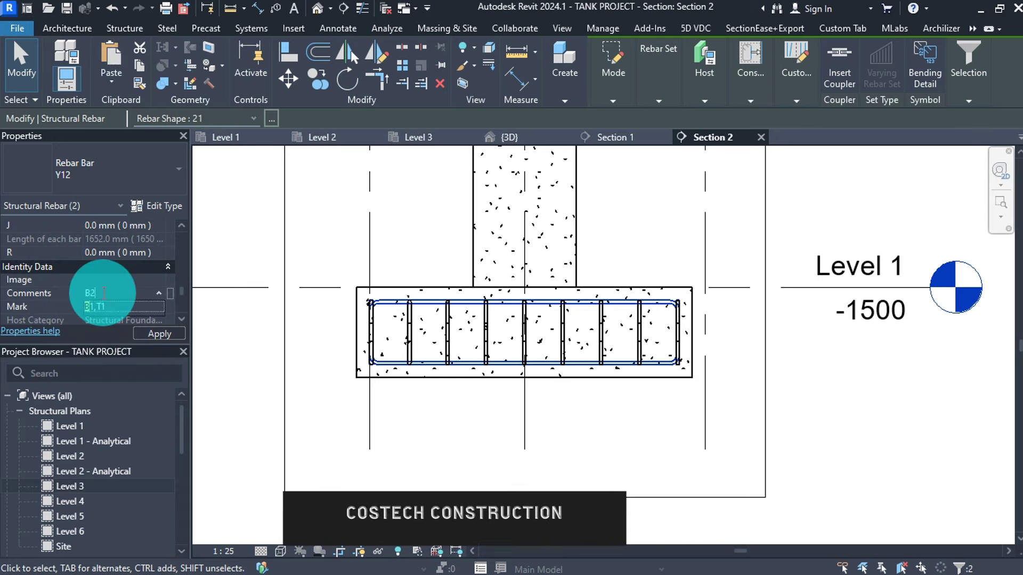
text(,T)
click(165, 330)
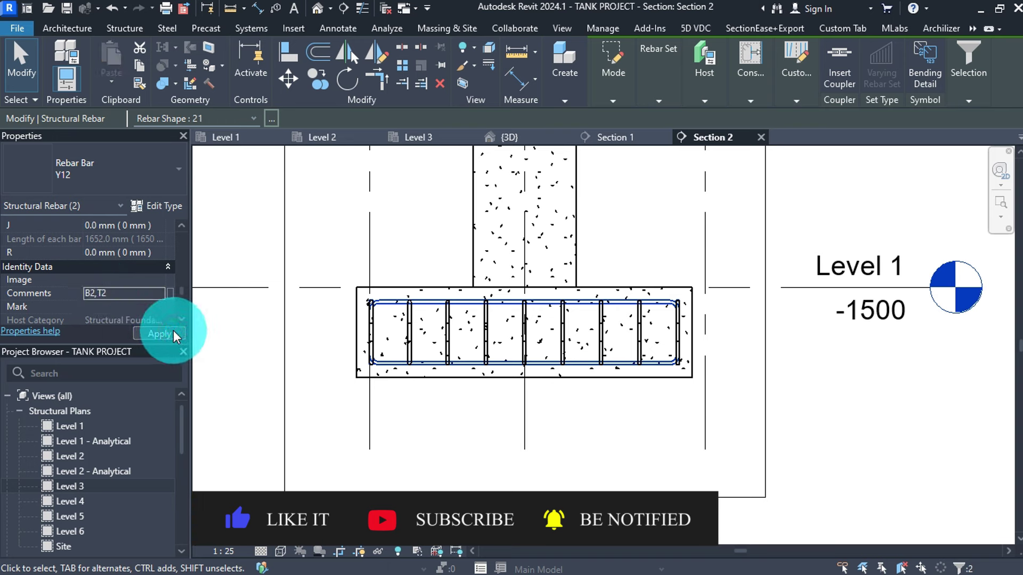
click(134, 306)
text(0)
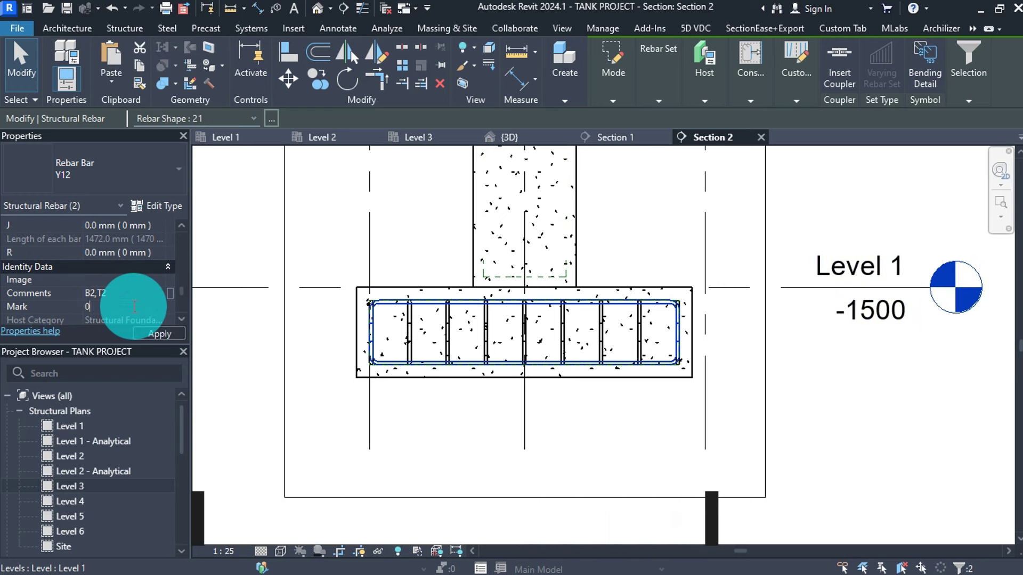
click(171, 329)
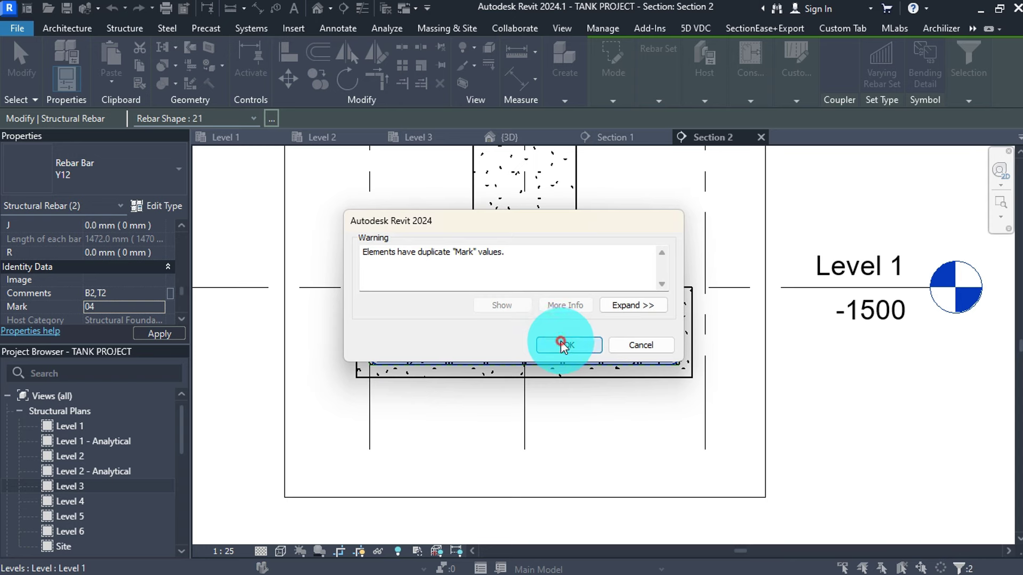
click(560, 343)
scroll(568, 329, up, 2)
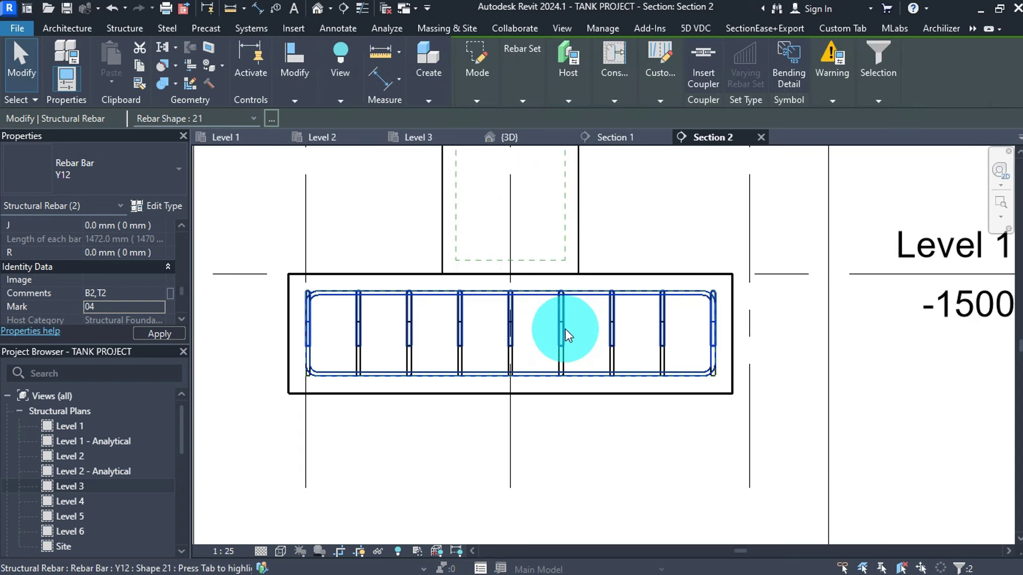
scroll(554, 329, up, 1)
Set the bottom U-bar's bottom segment offset to -12 mm
click(511, 387)
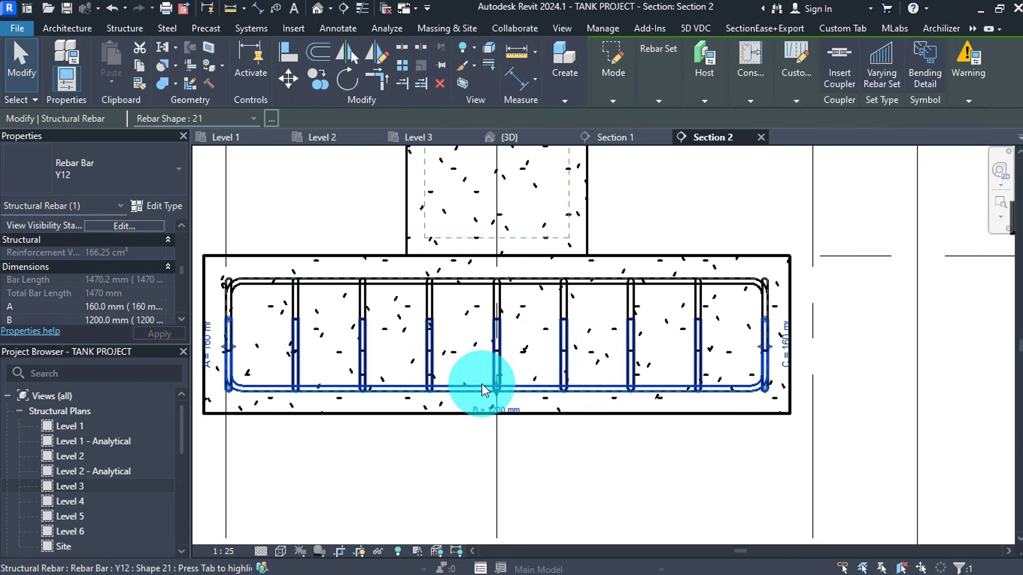
click(750, 101)
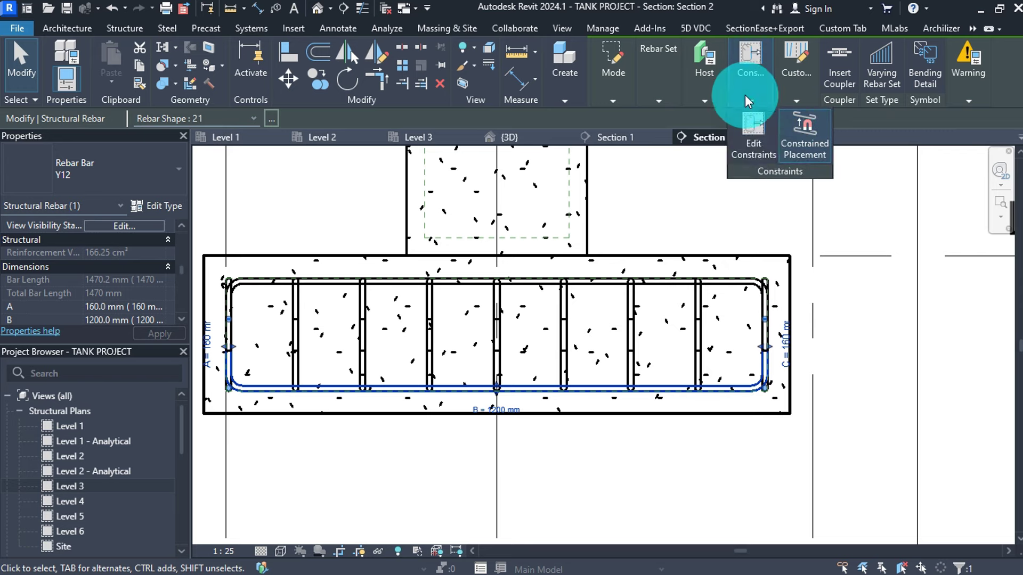
click(751, 130)
scroll(496, 400, up, 2)
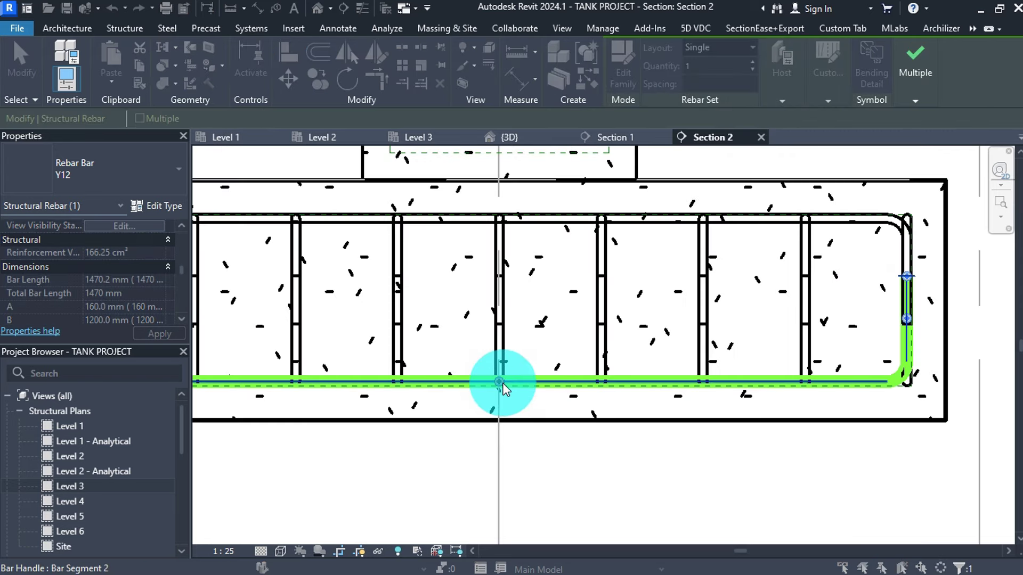
click(503, 385)
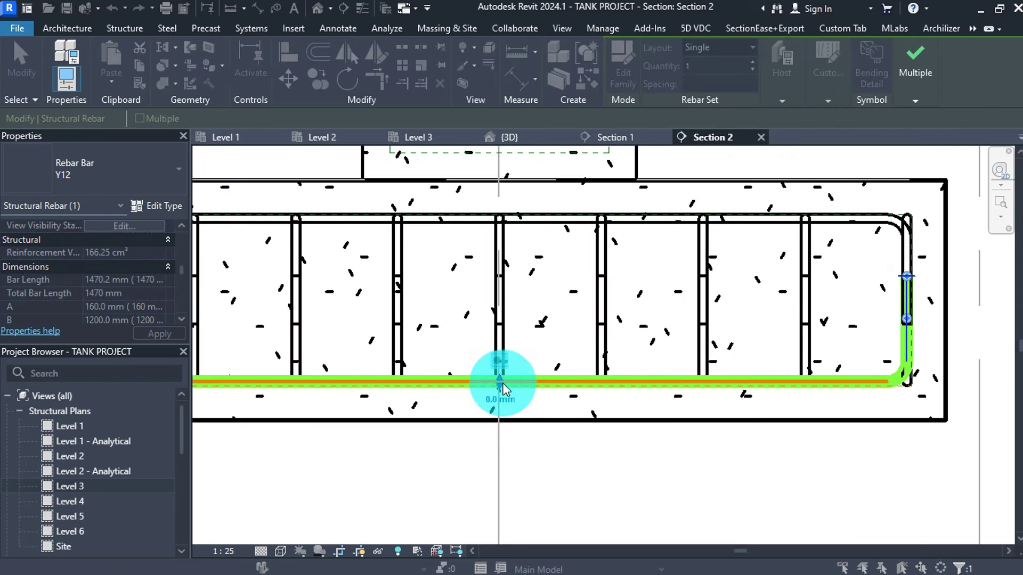
click(501, 402)
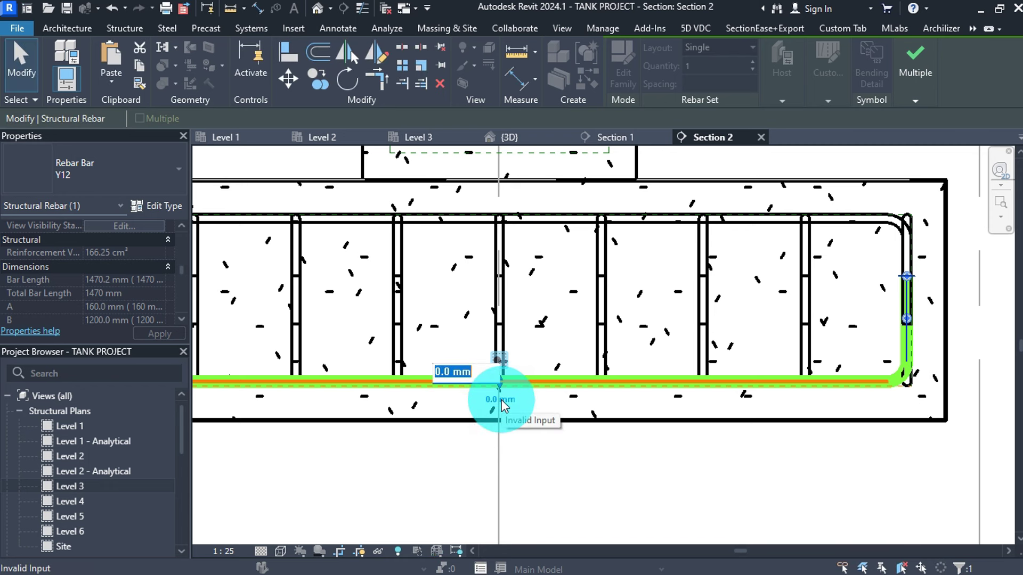
text(-12)
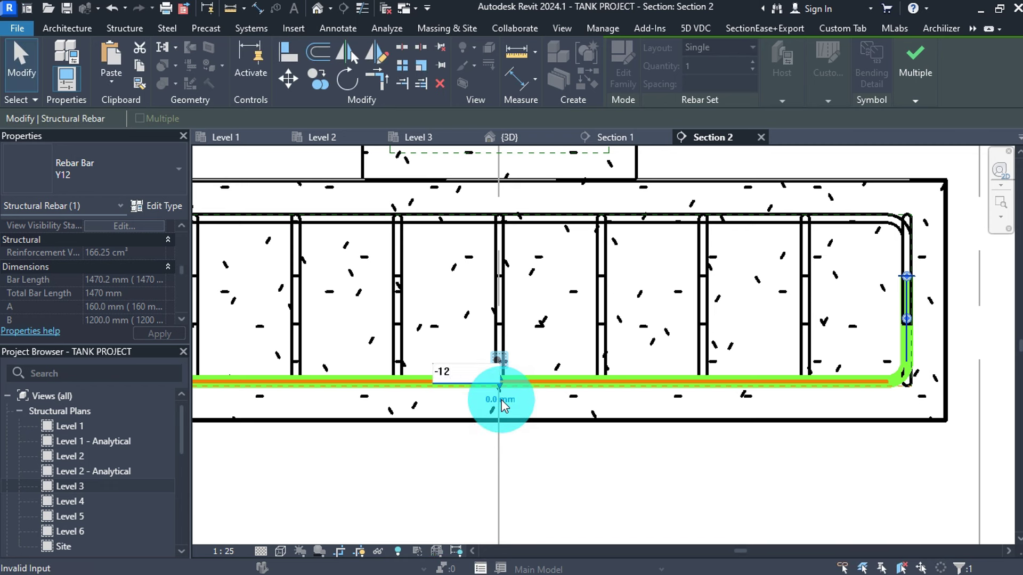
key(Return)
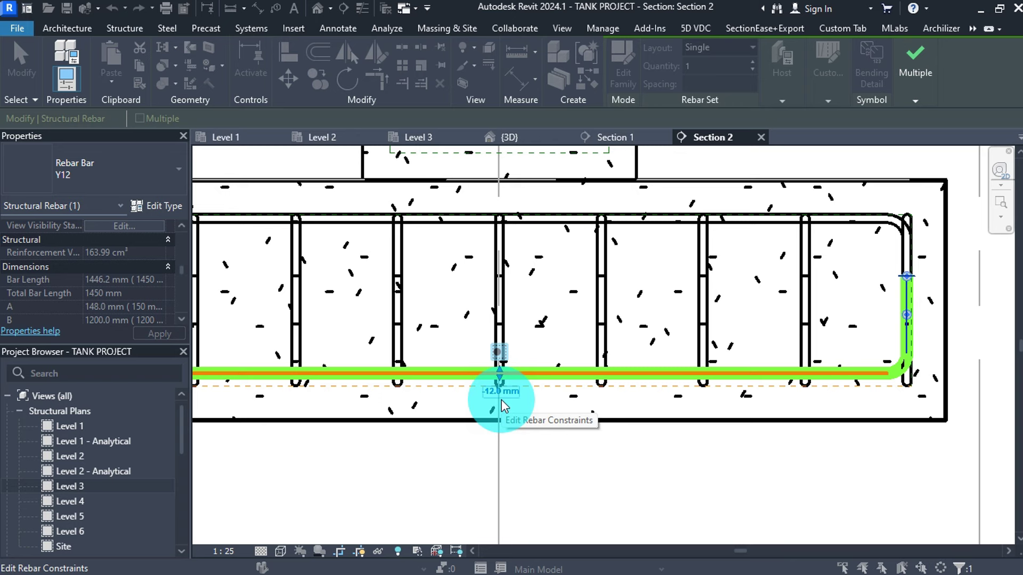
scroll(660, 392, down, 3)
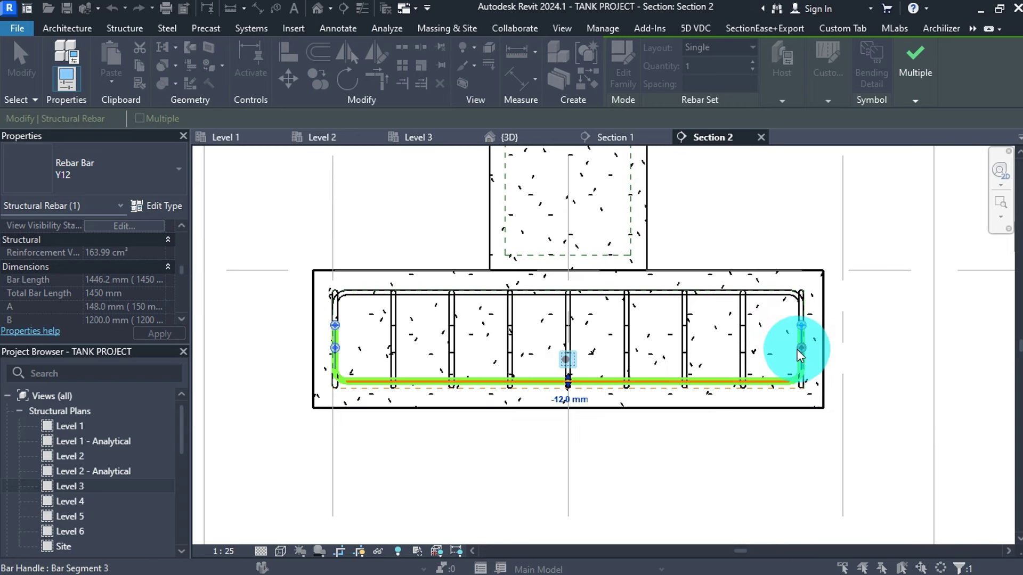
click(908, 97)
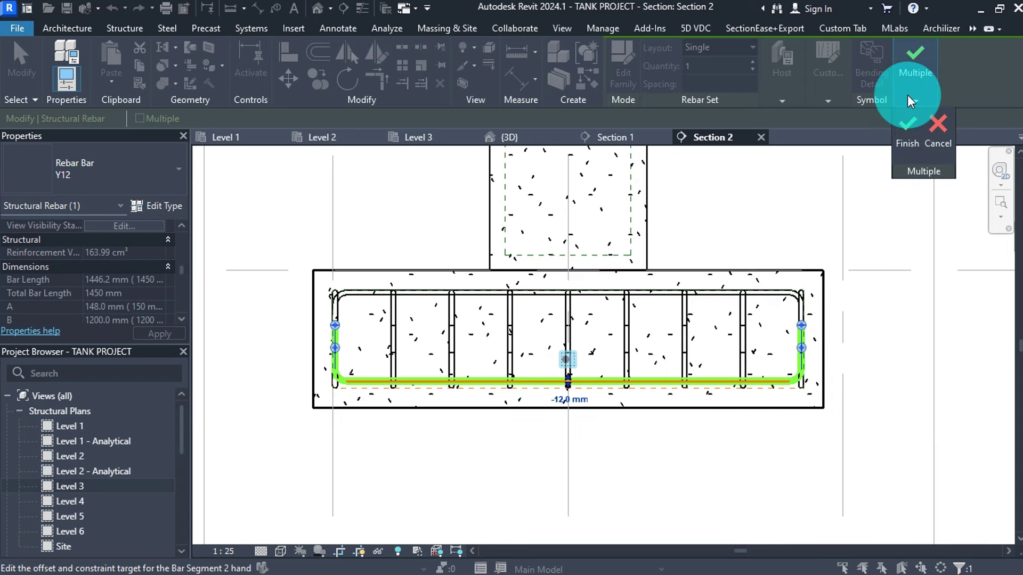
click(907, 126)
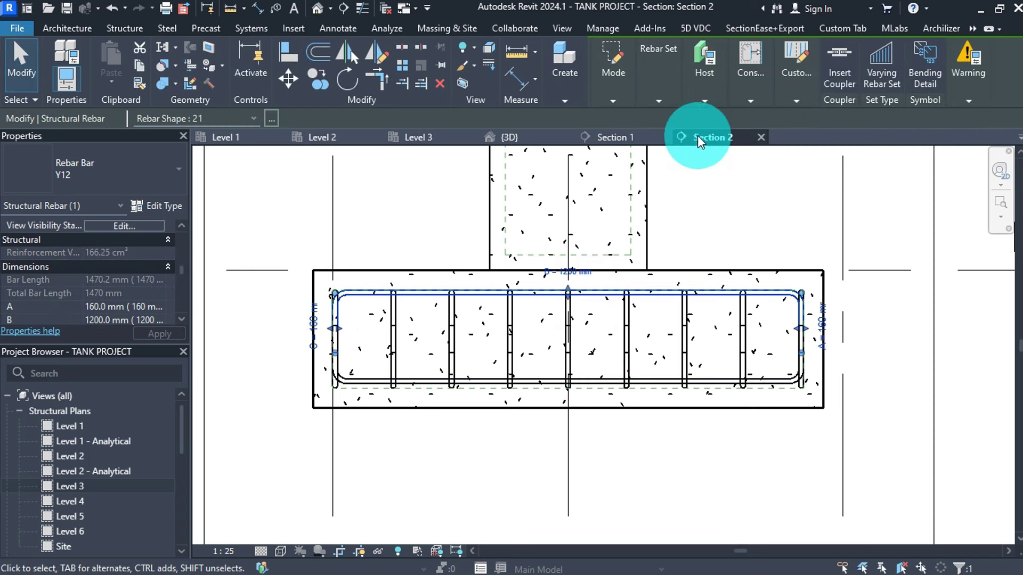
Set the top bar's segment offset to -12 mm
mouse_move(746, 95)
click(757, 140)
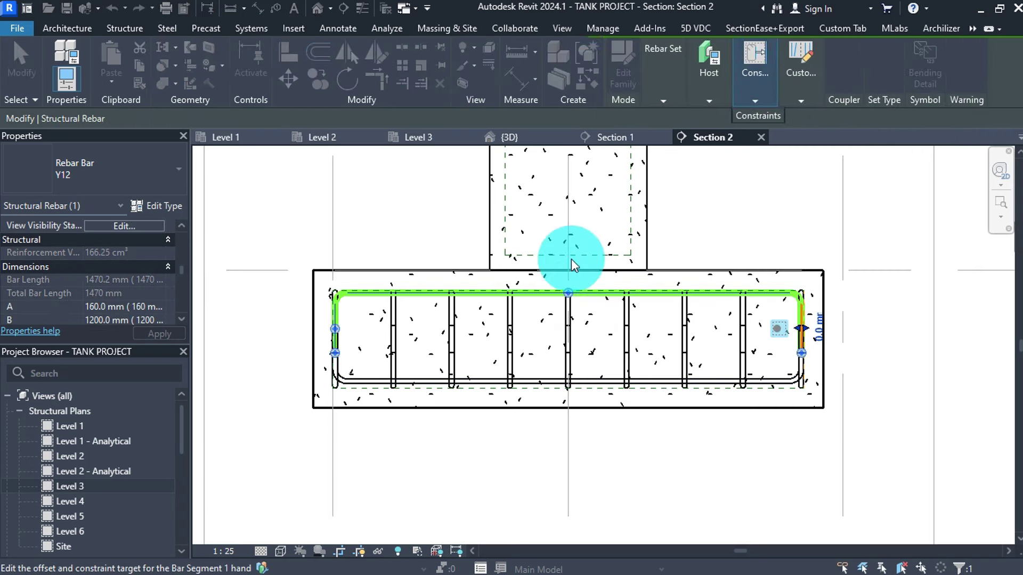
scroll(570, 291, up, 3)
click(573, 290)
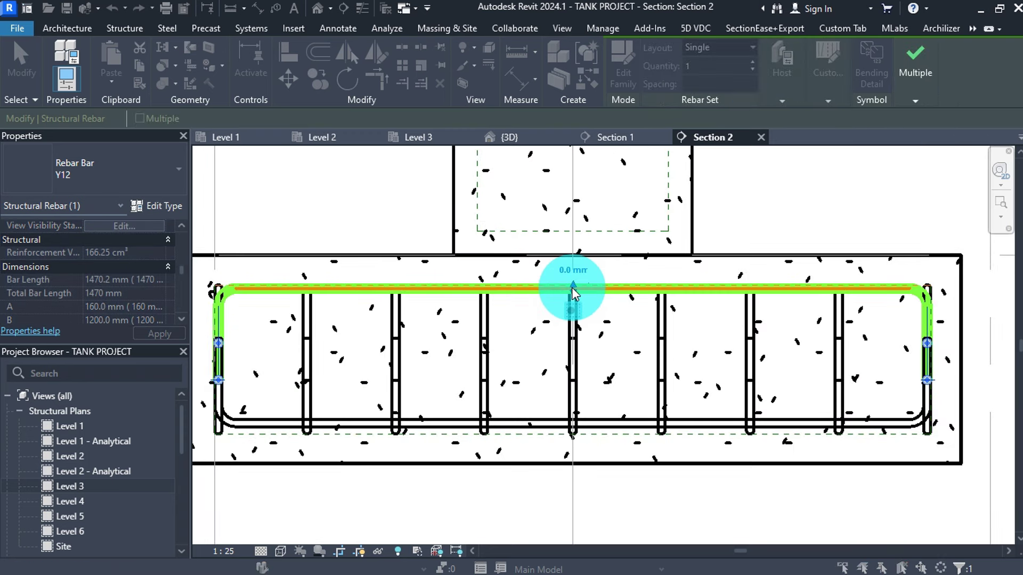
click(578, 268)
key(BackSpace)
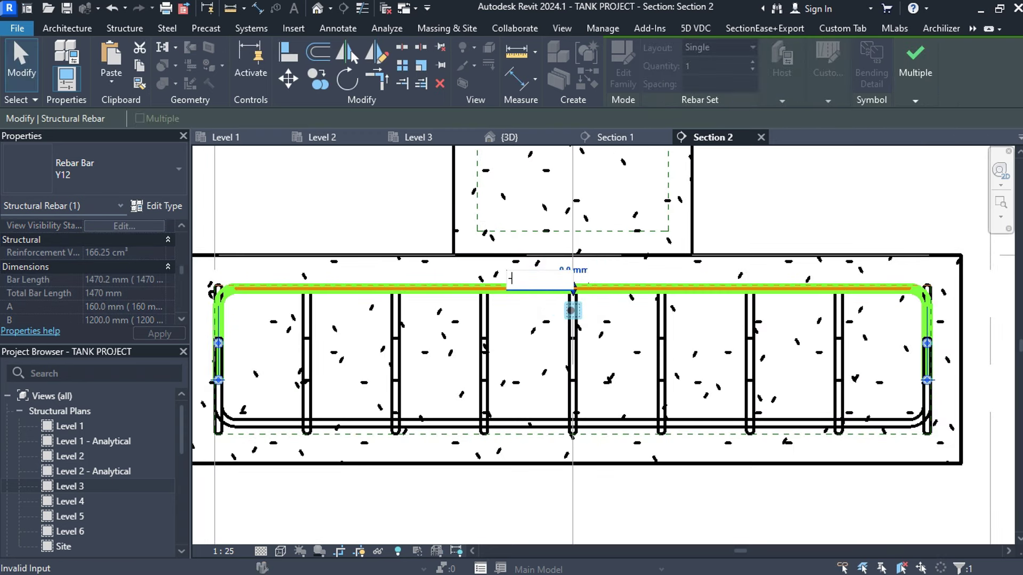
text(-12)
key(Return)
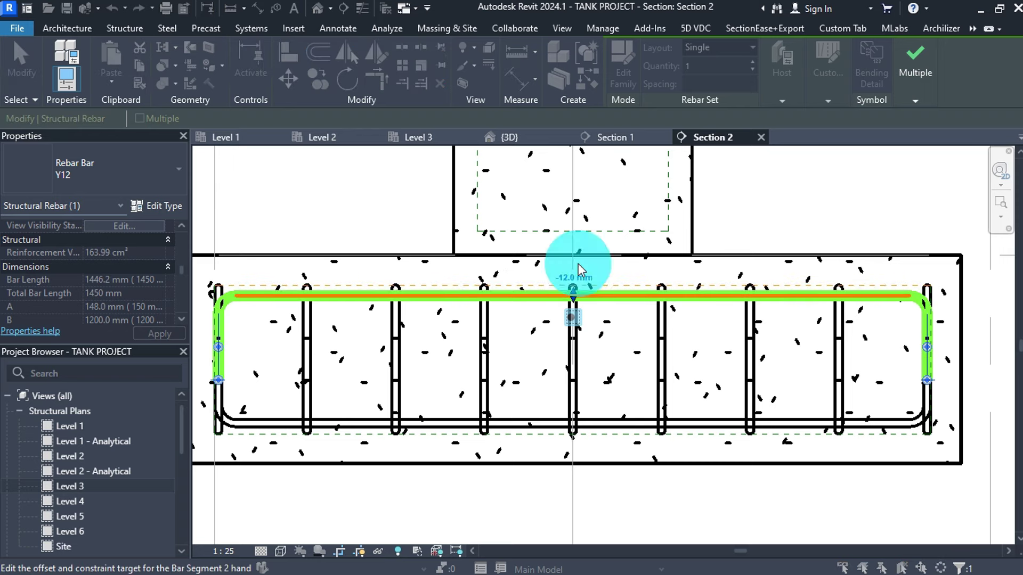
mouse_move(900, 92)
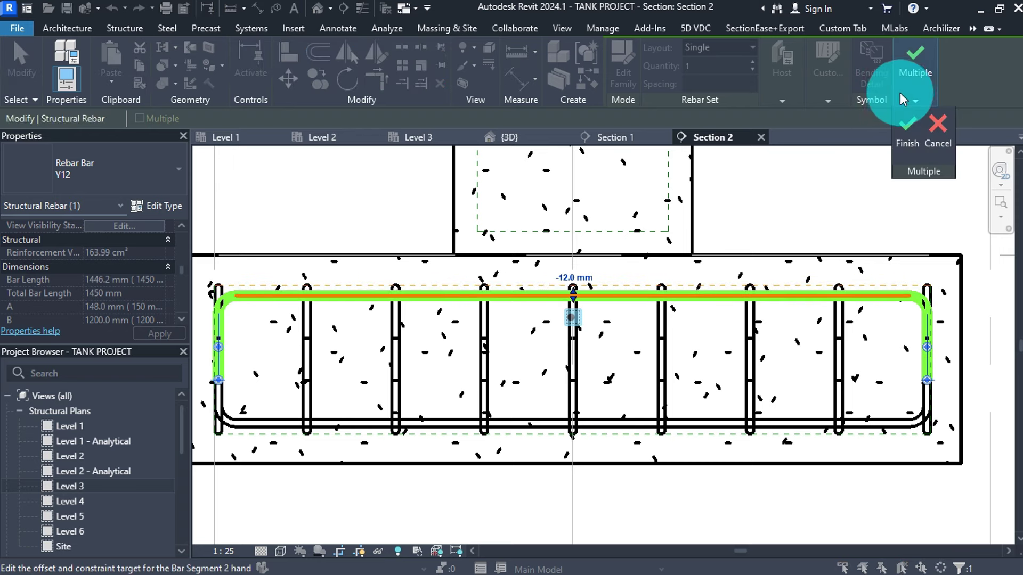
click(904, 123)
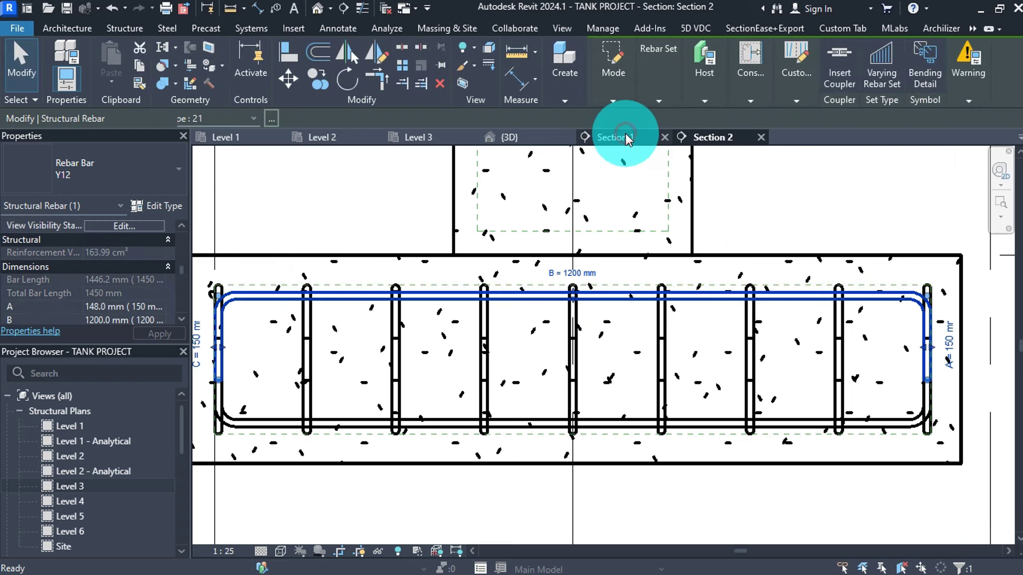
Look over the footing bars in Section 1
click(626, 138)
scroll(436, 317, up, 4)
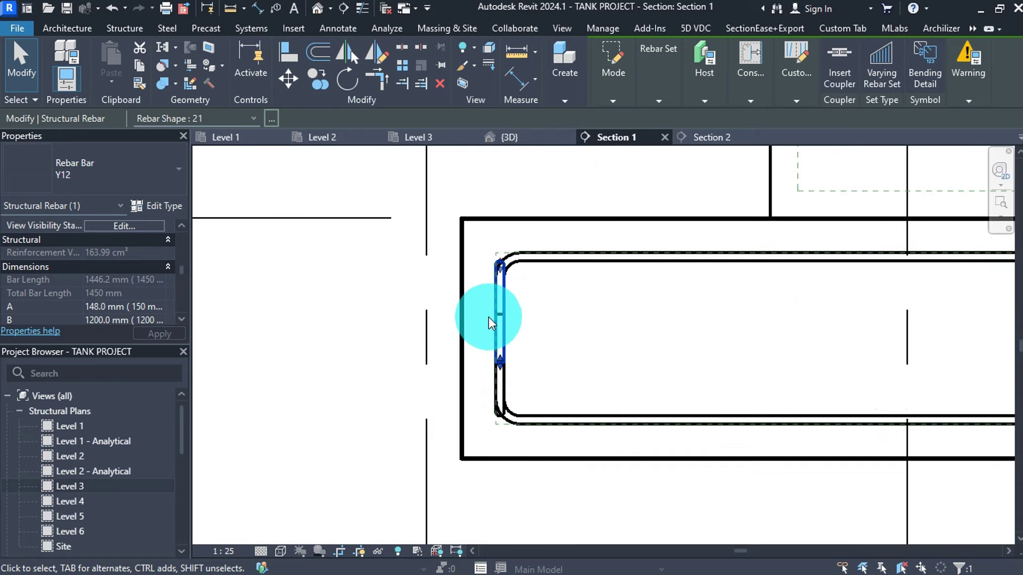
scroll(487, 317, up, 1)
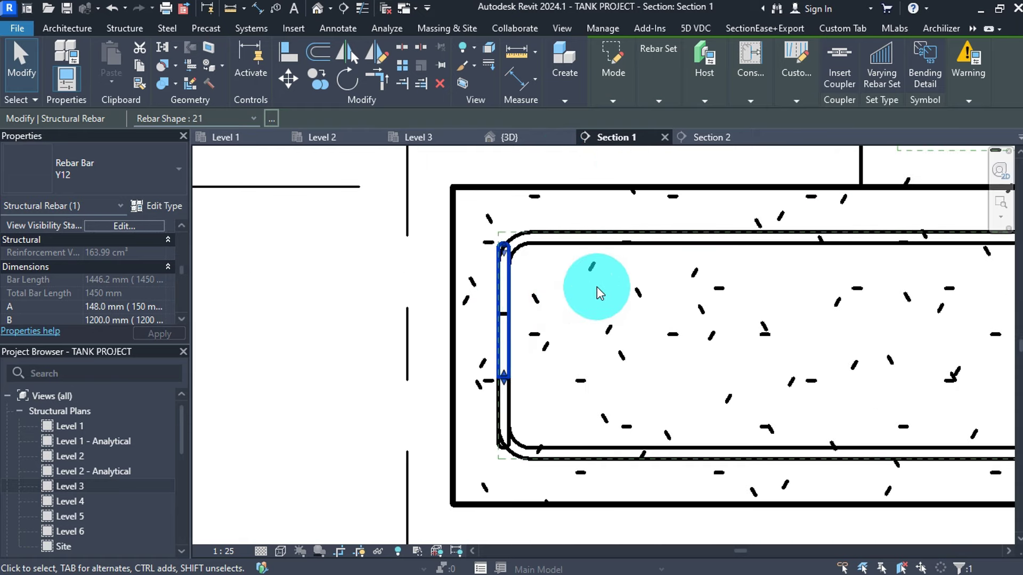
scroll(405, 292, down, 3)
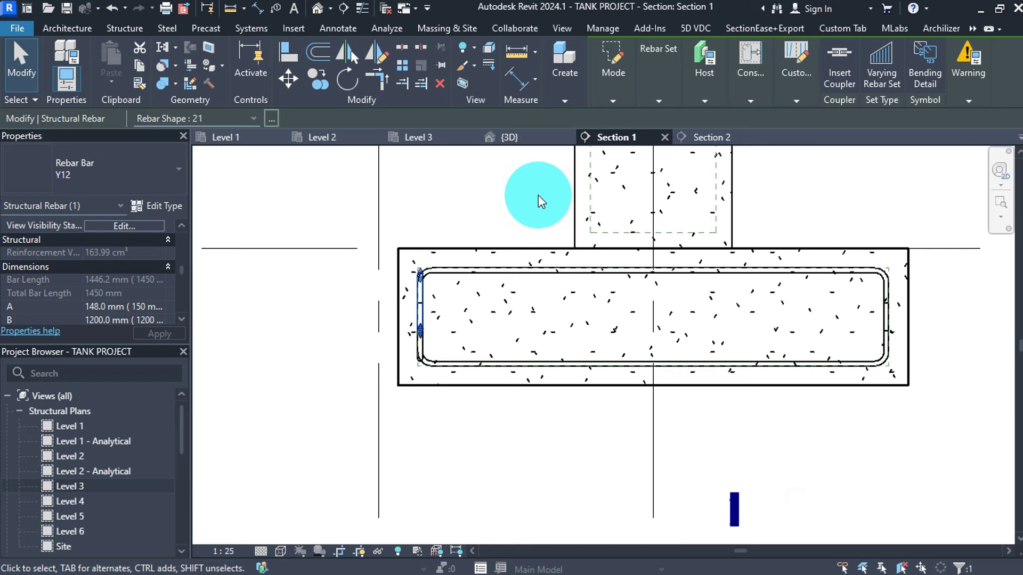
In Section 2, lay the U-bars out as a Maximum Spacing set at 150 mm
click(708, 137)
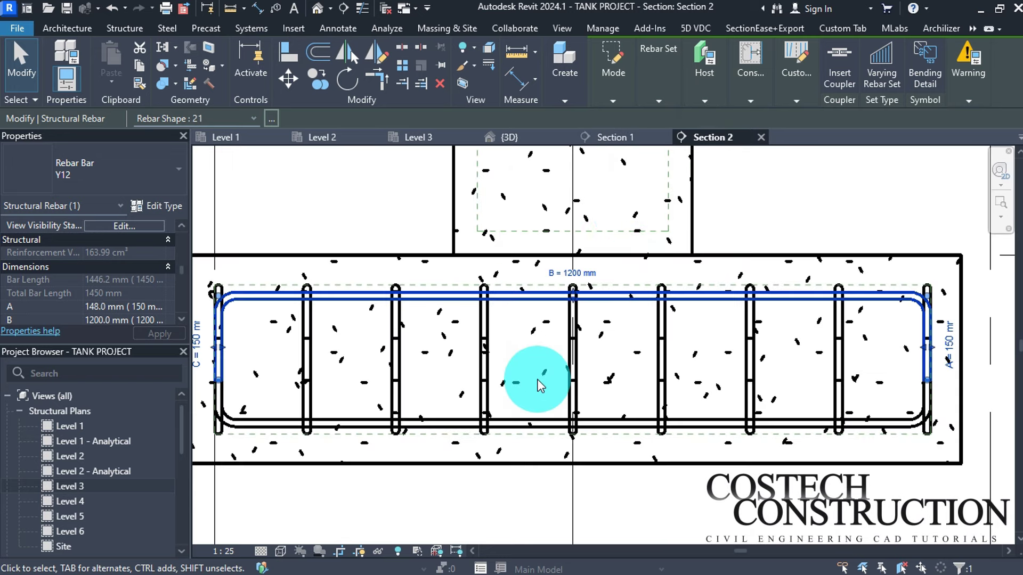
click(522, 419)
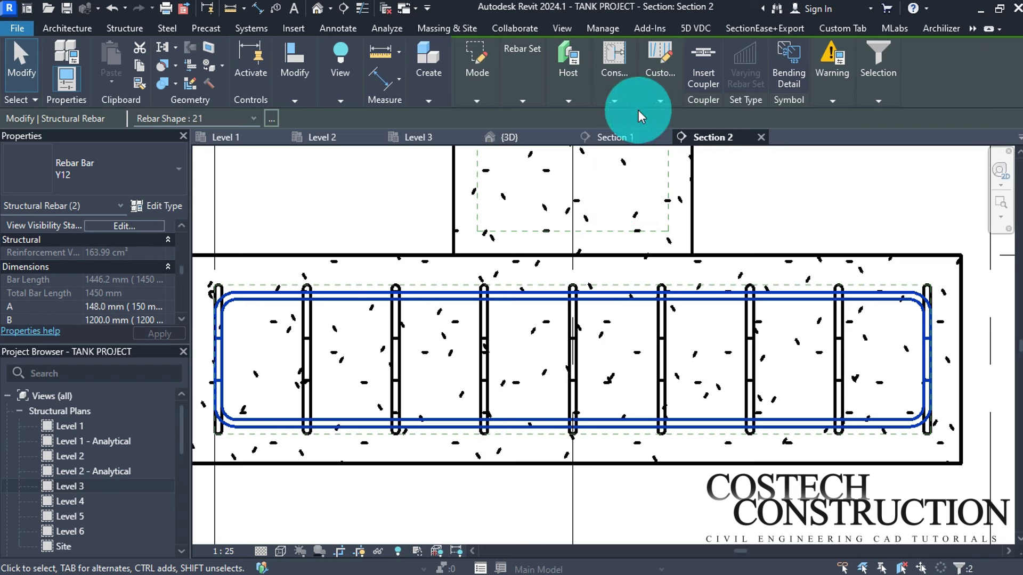
click(540, 101)
click(554, 118)
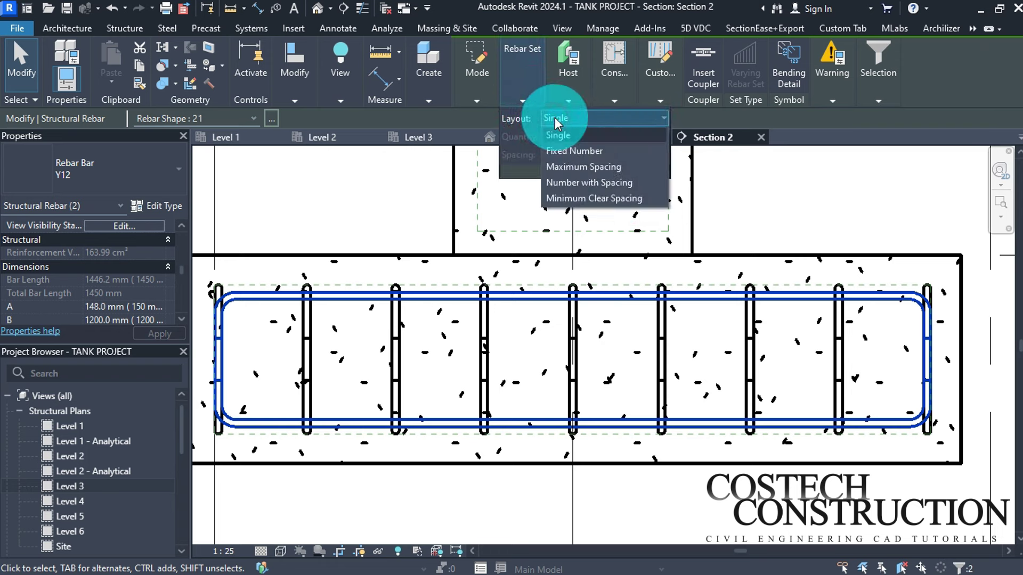
click(573, 163)
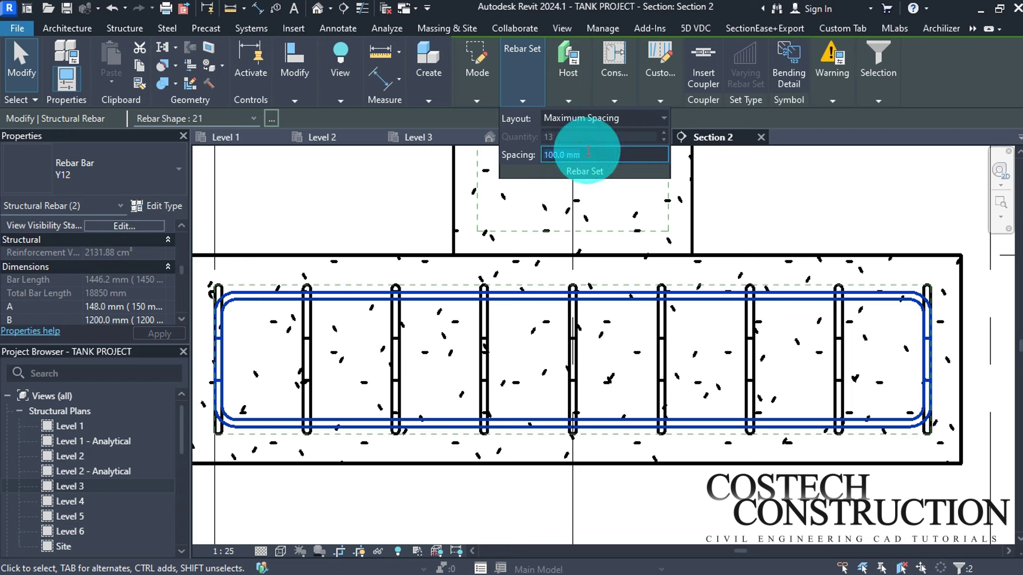
text(150)
click(590, 151)
key(Return)
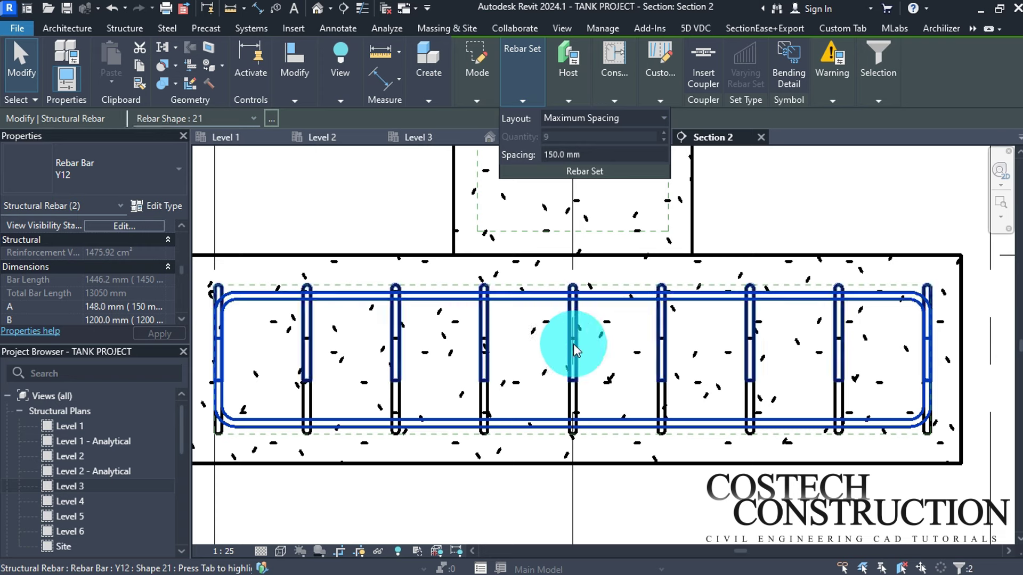
scroll(612, 336, down, 2)
click(634, 136)
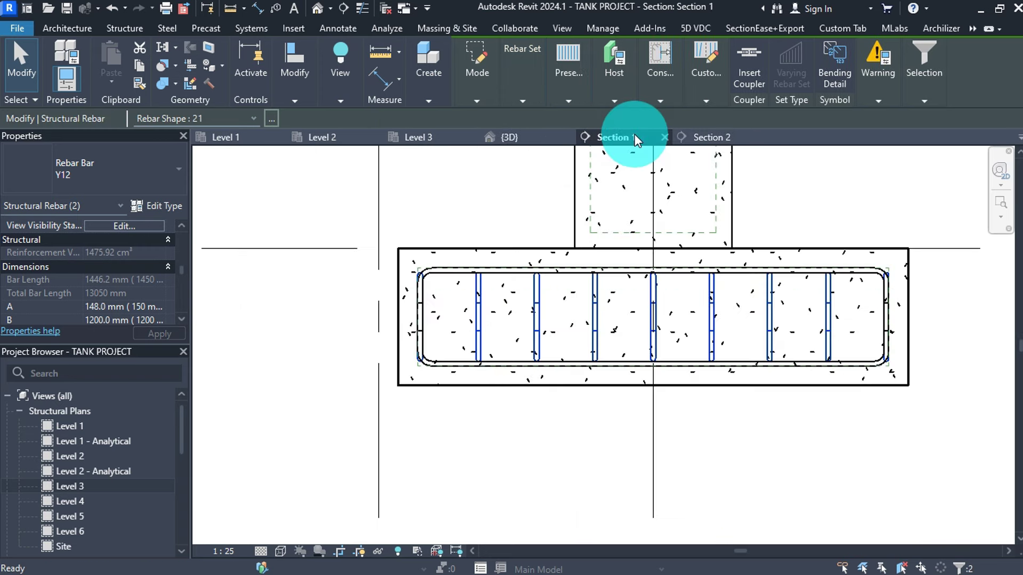
Zoom in and pick a bar in Section 1, inspect Section 2, then return to {3D}
scroll(410, 320, up, 3)
scroll(424, 314, up, 3)
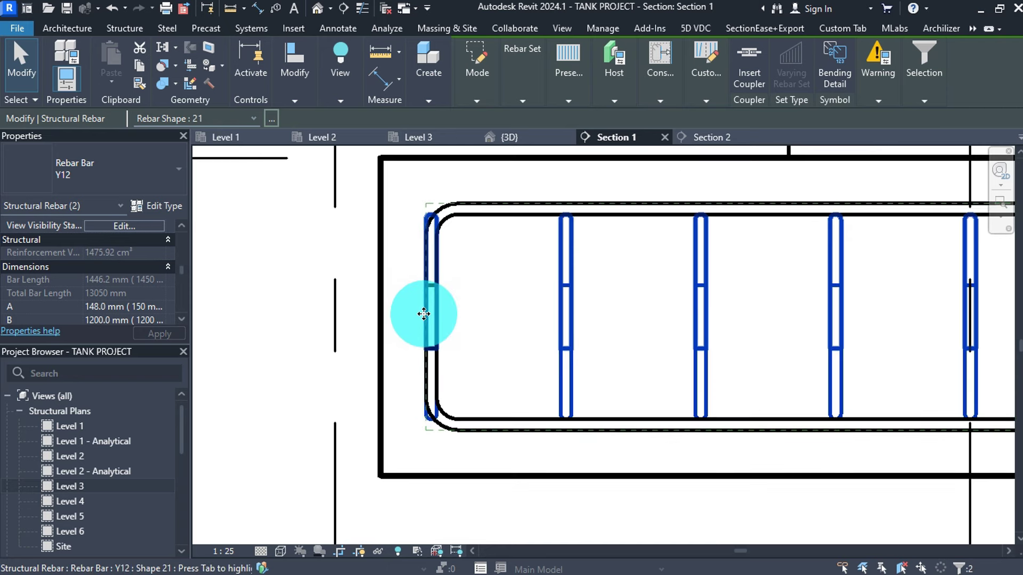
click(489, 297)
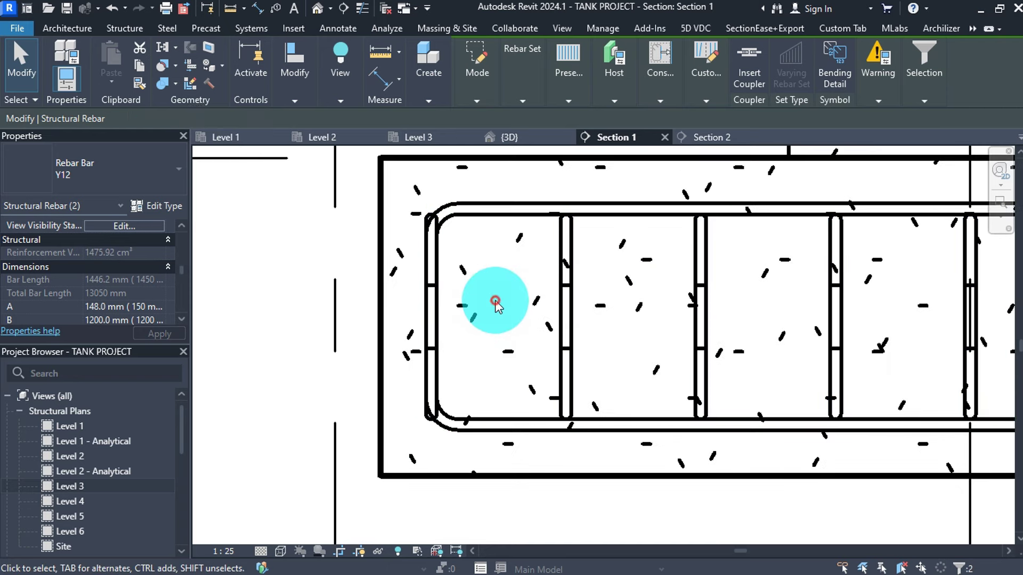
click(563, 261)
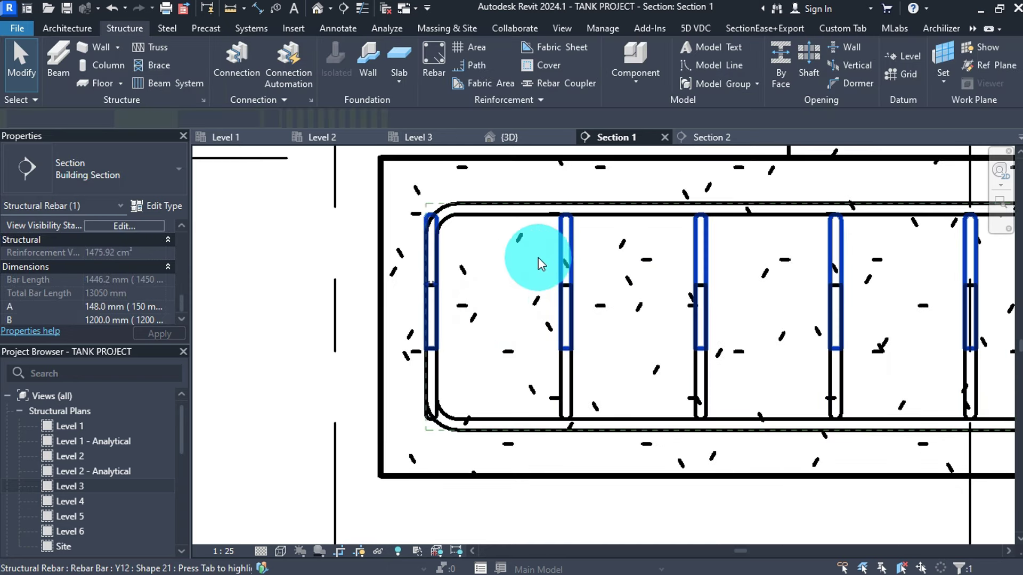
click(699, 137)
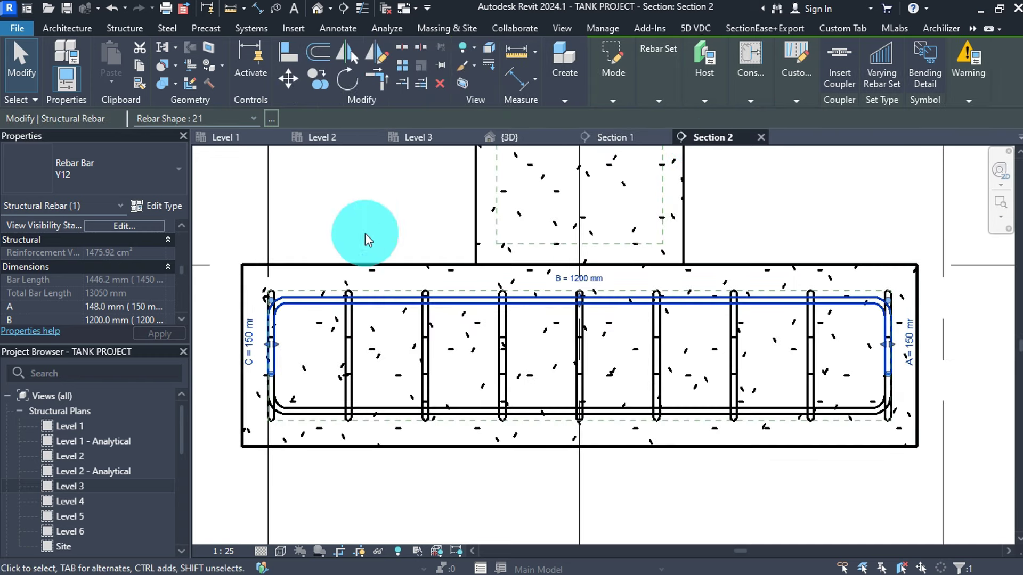
scroll(264, 344, up, 3)
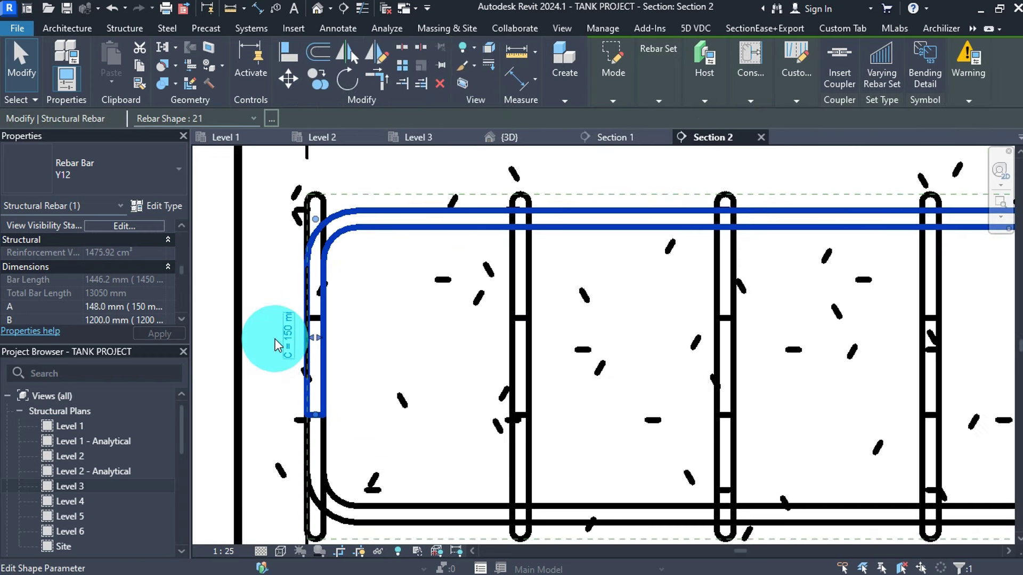
scroll(279, 337, down, 5)
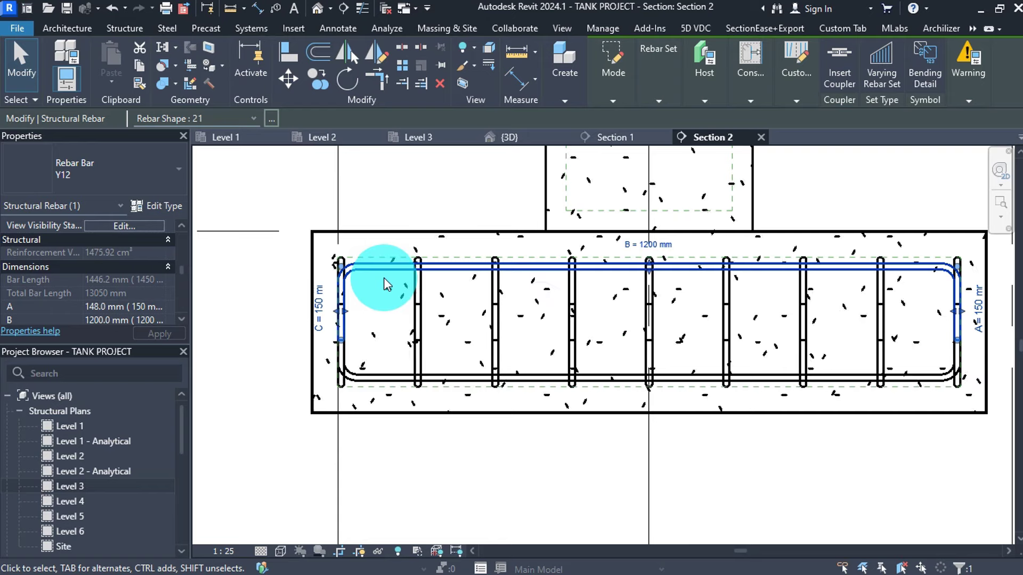
scroll(731, 307, up, 3)
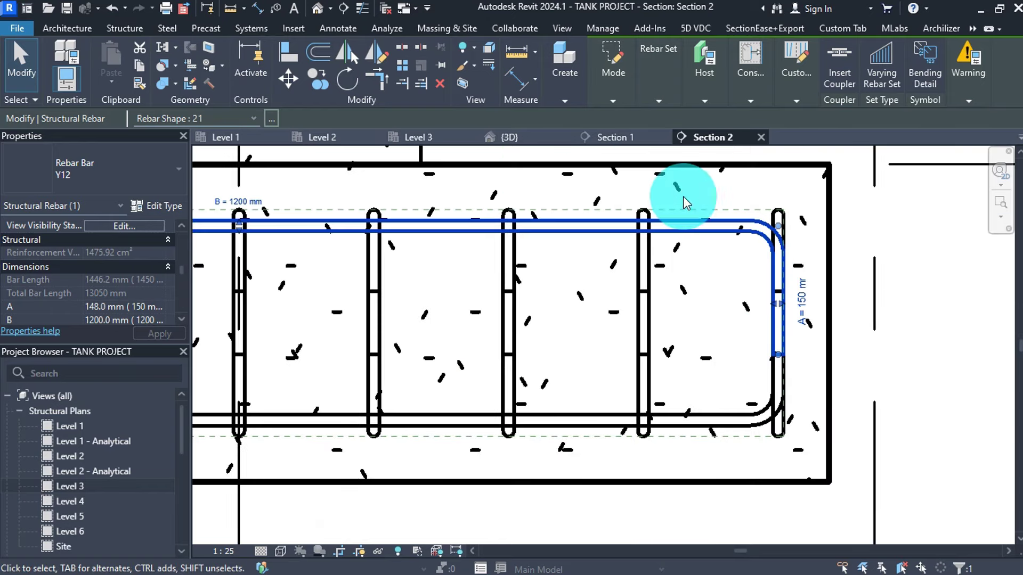
click(527, 140)
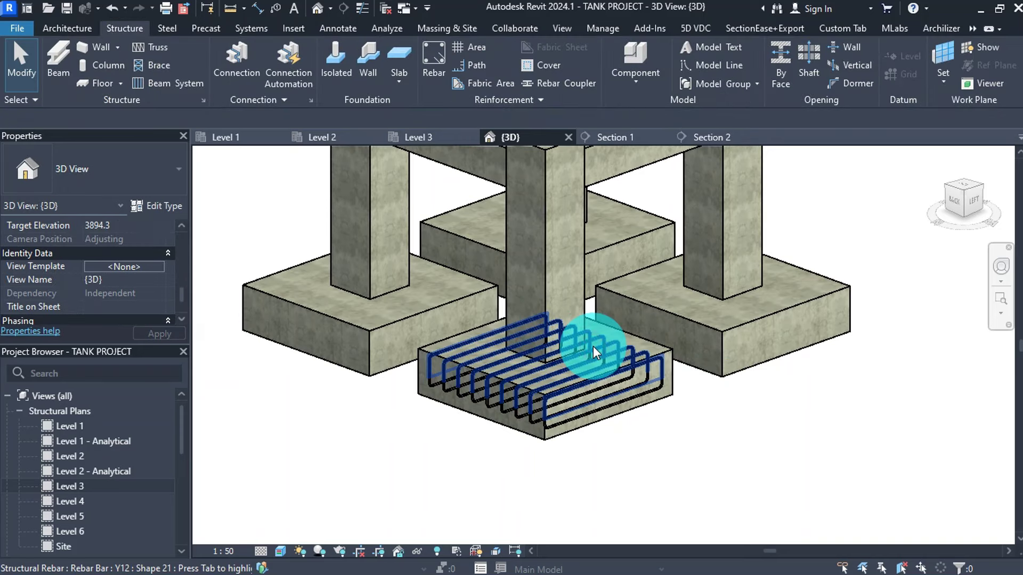
Select every rebar instance in the project and tick View Unobscured for the {3D} view
click(593, 346)
right_click(592, 346)
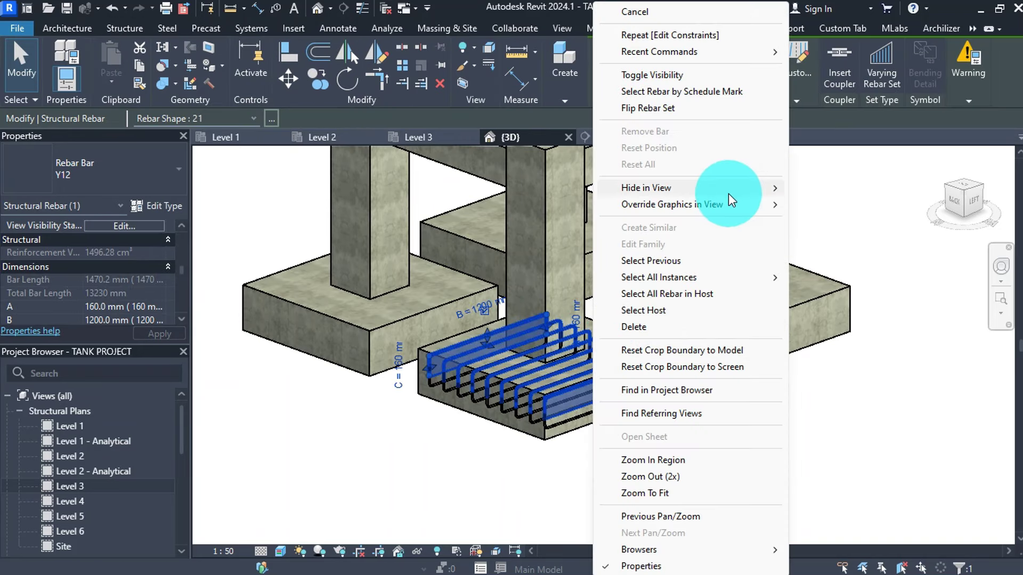
mouse_move(746, 277)
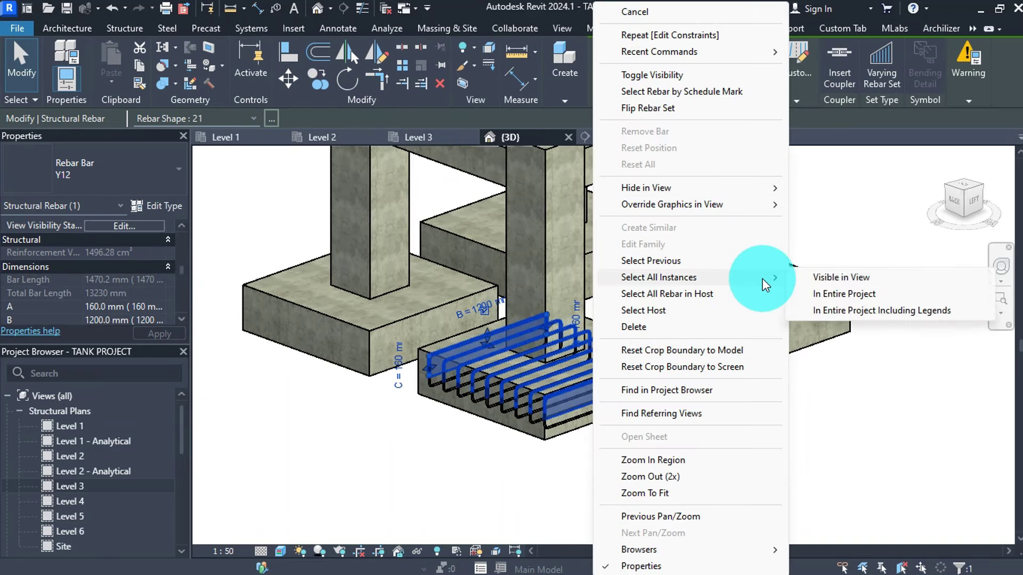
click(832, 294)
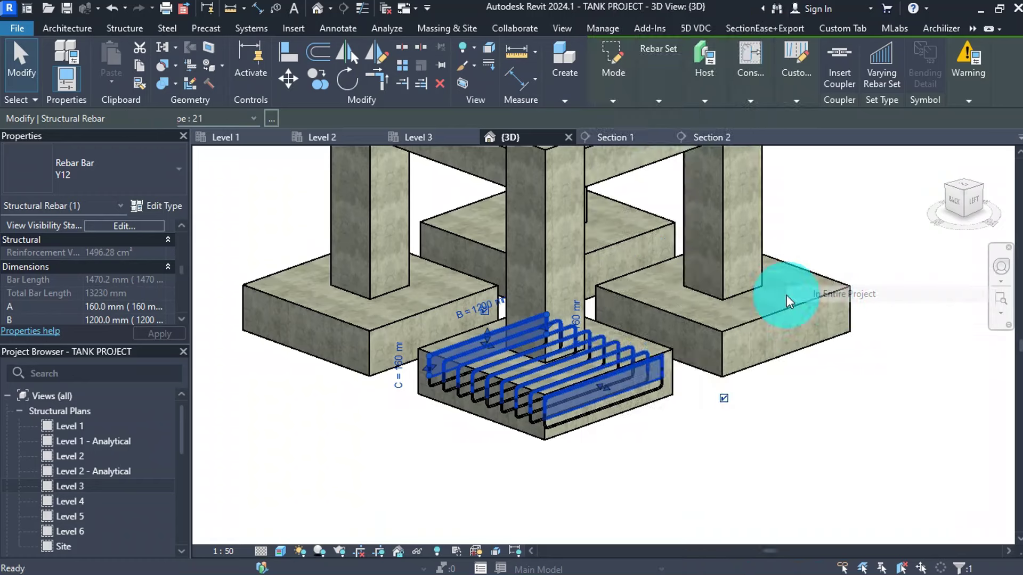
click(155, 228)
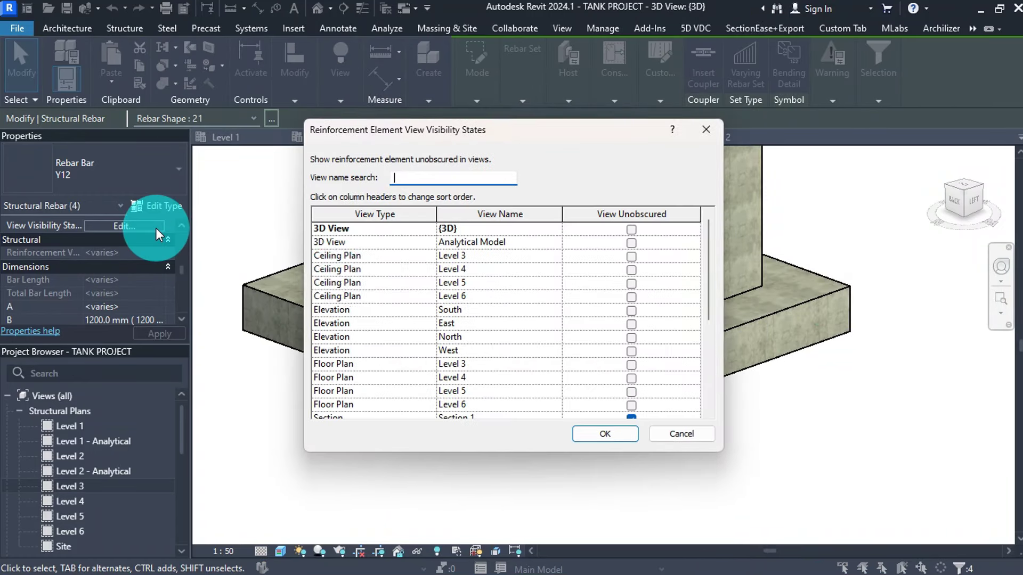
click(631, 229)
click(607, 434)
click(615, 433)
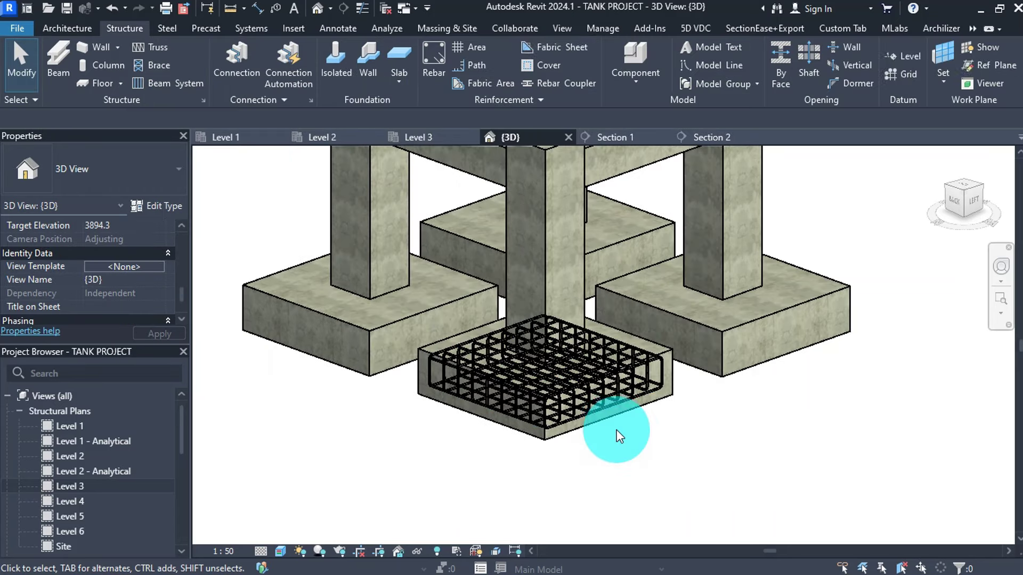
Orbit around the footing cage in 3D, then return to Section 1
scroll(592, 405, up, 5)
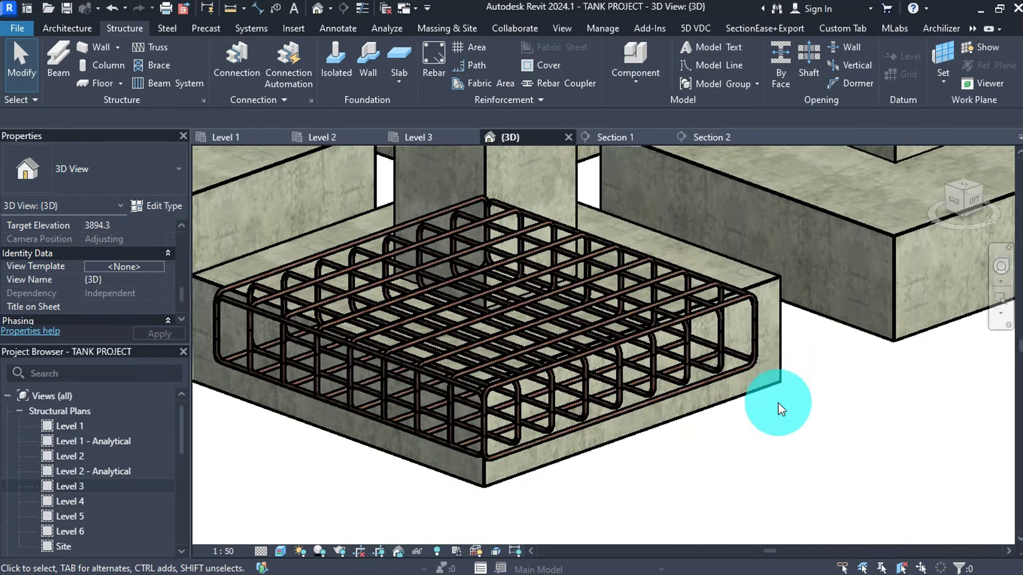
shift+middle_drag(792, 406, 712, 392)
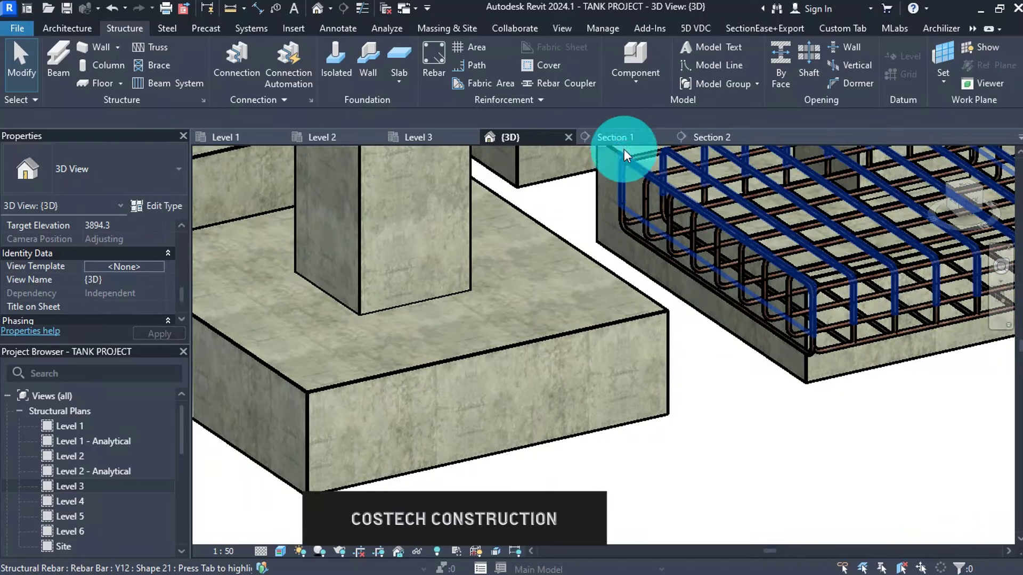
scroll(676, 336, down, 3)
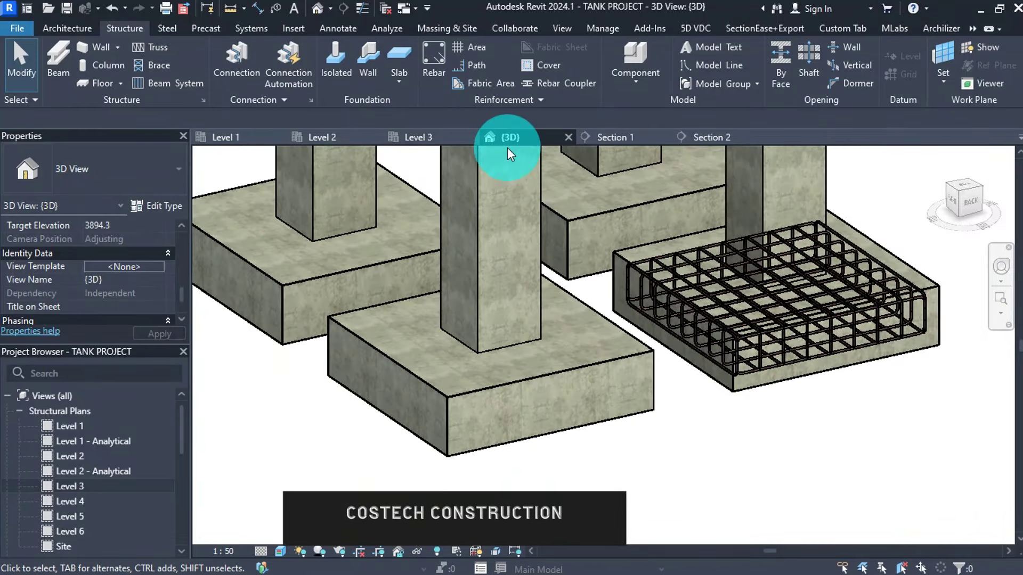
click(623, 137)
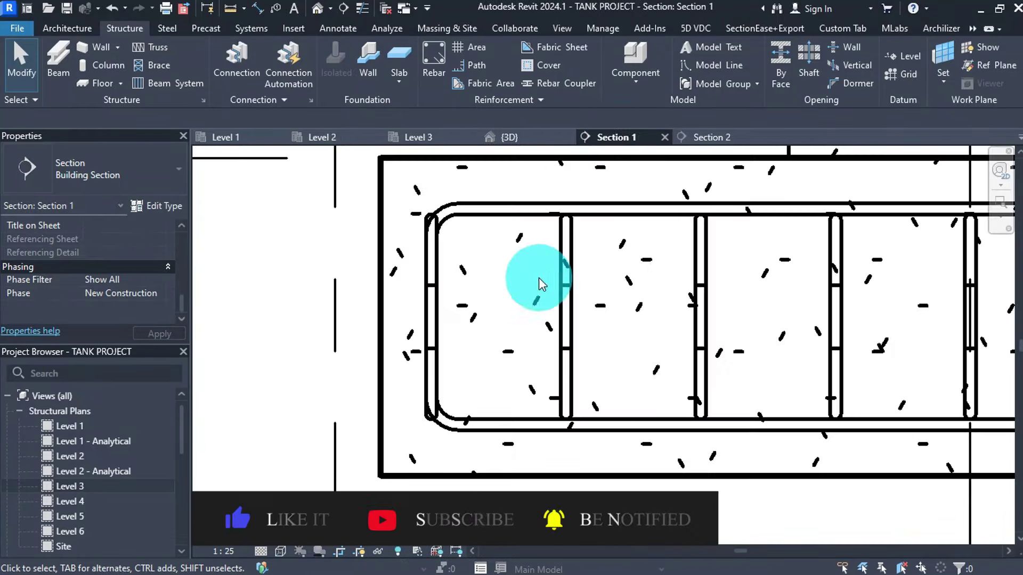
Place a Y12 shape-12 L-shaped starter bar inside the column above the footing
scroll(538, 282, down, 8)
scroll(543, 416, down, 2)
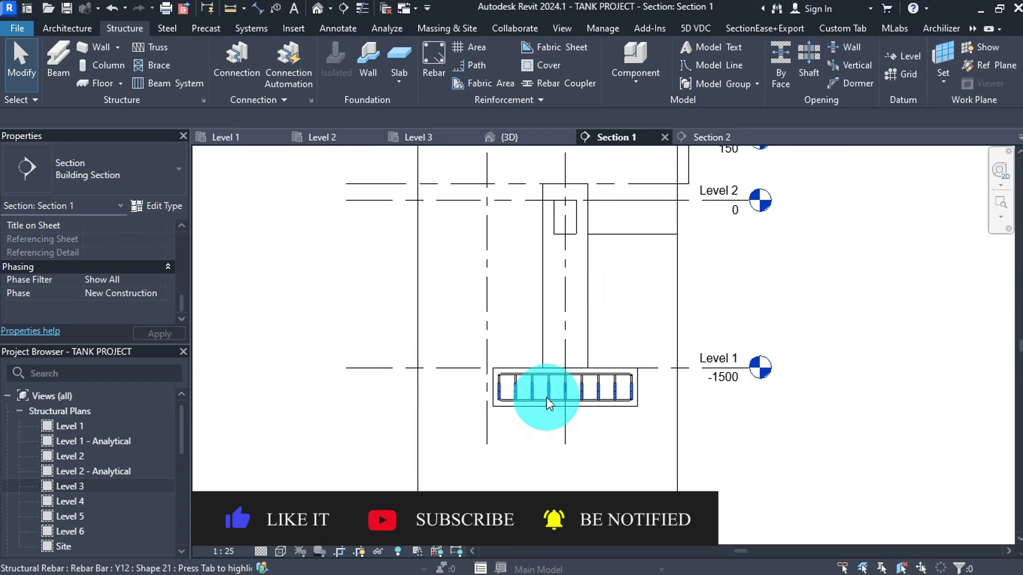
scroll(554, 241, up, 3)
scroll(557, 373, up, 2)
scroll(554, 392, down, 2)
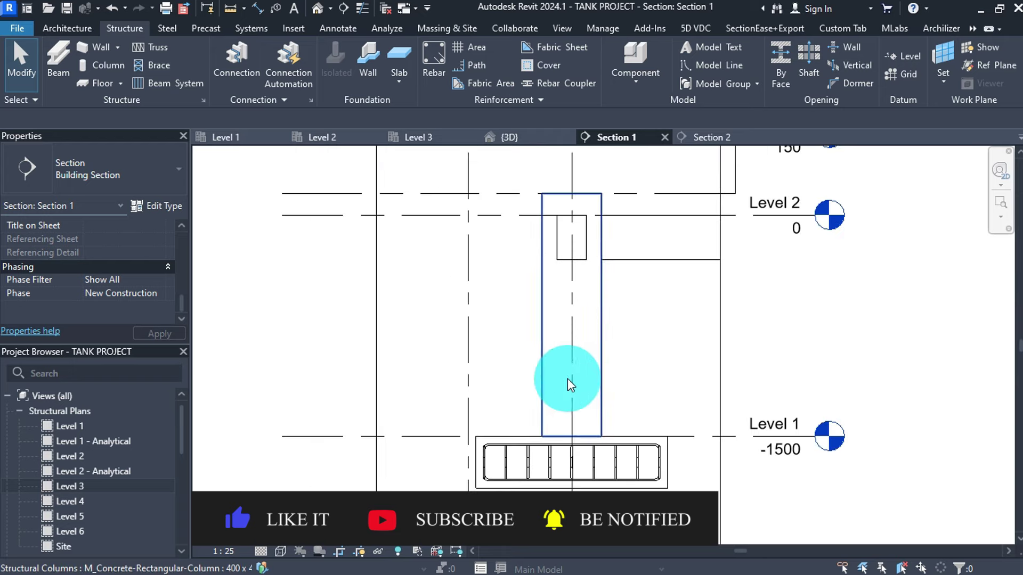
click(600, 341)
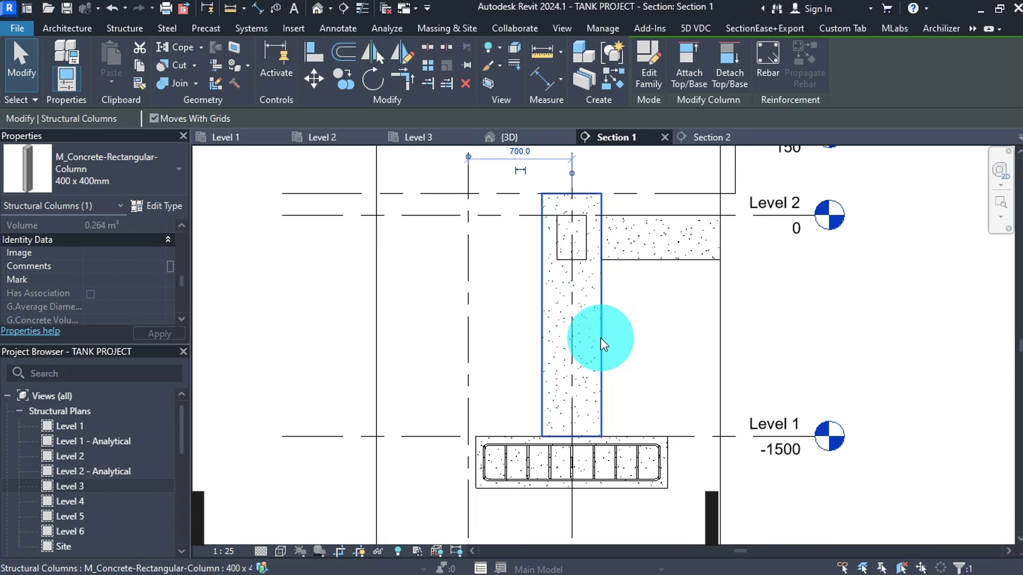
click(765, 69)
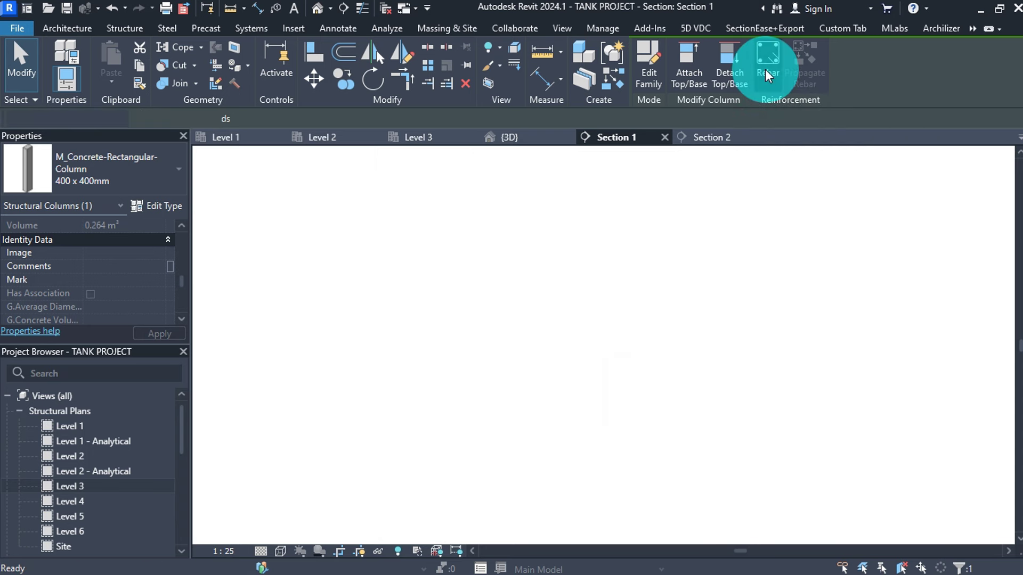
scroll(902, 284, up, 3)
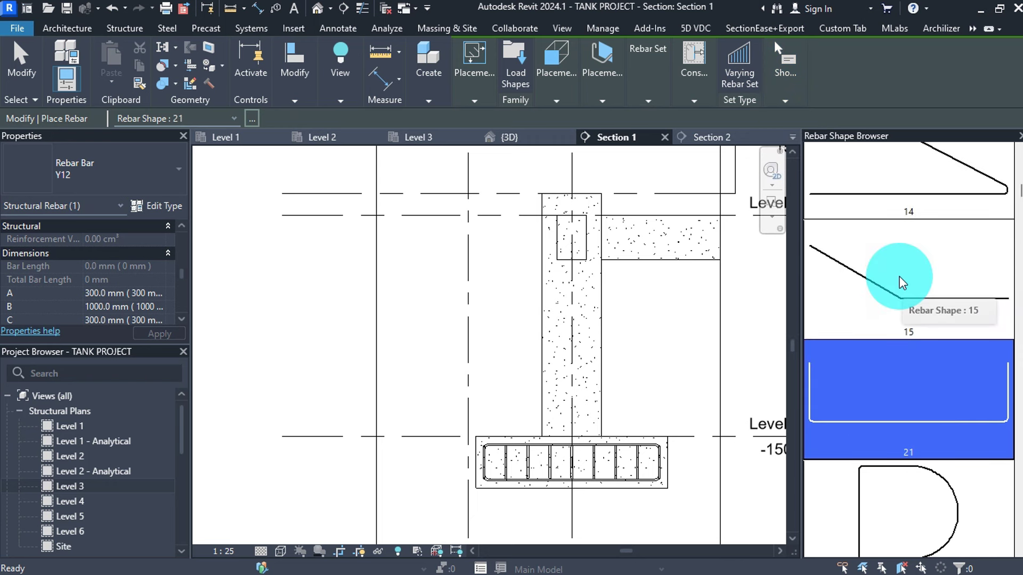
scroll(900, 282, up, 3)
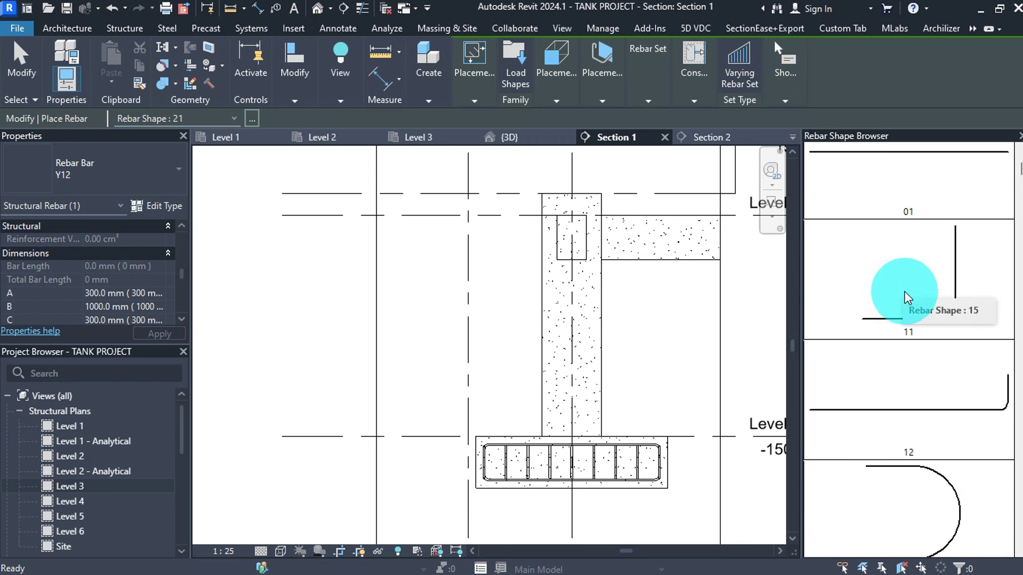
click(965, 417)
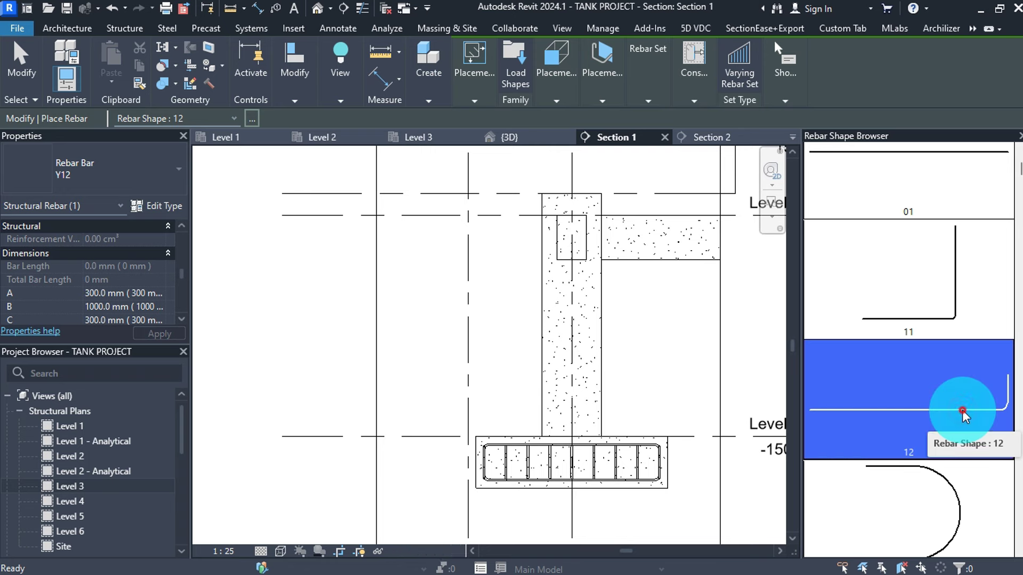
click(558, 391)
key(Escape)
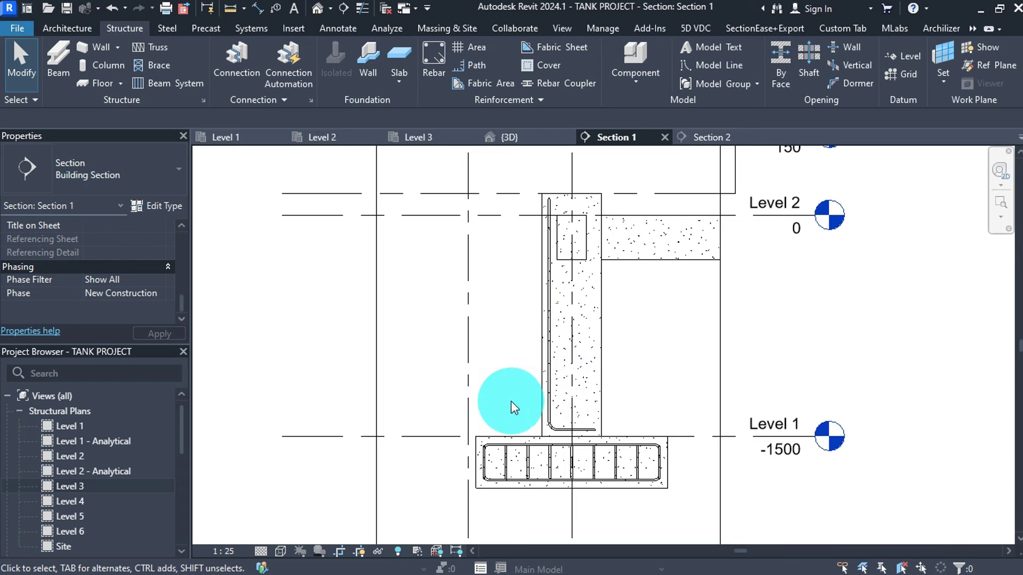
Make the column L-bar a Fixed Number rebar set of 3, then show the Level 3 plan
scroll(513, 403, up, 2)
click(570, 395)
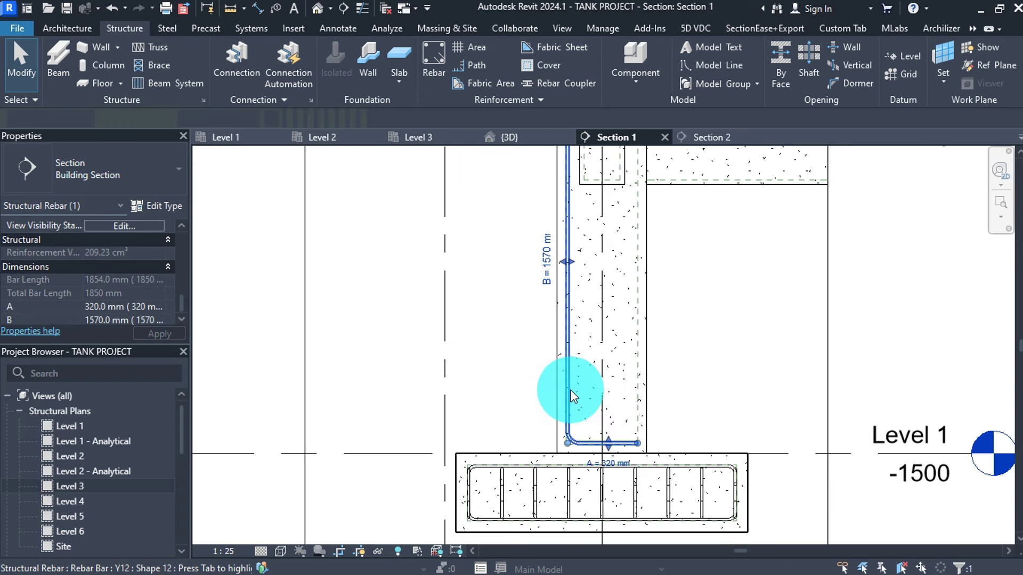
scroll(578, 446, down, 2)
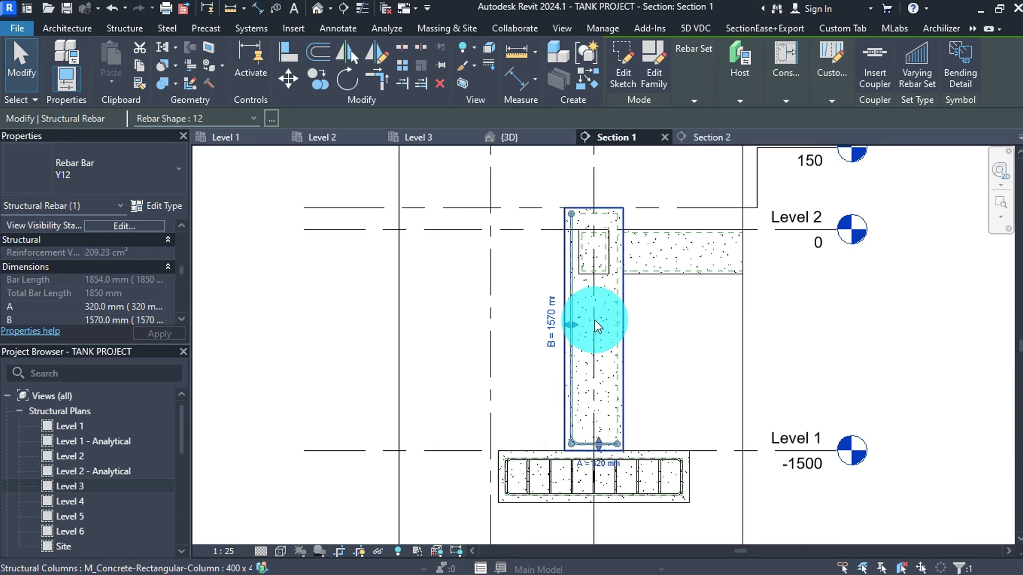
click(695, 99)
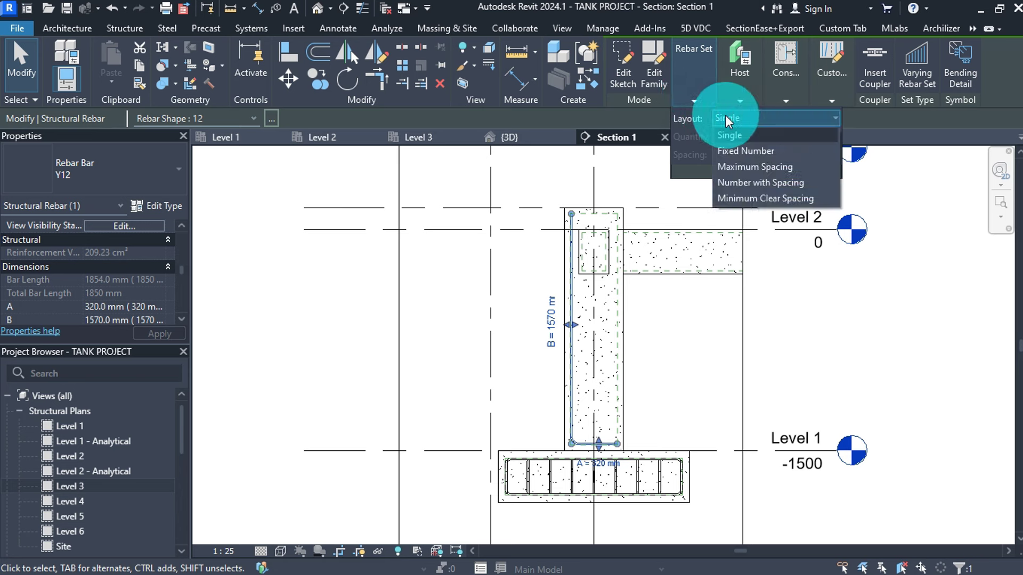
click(746, 150)
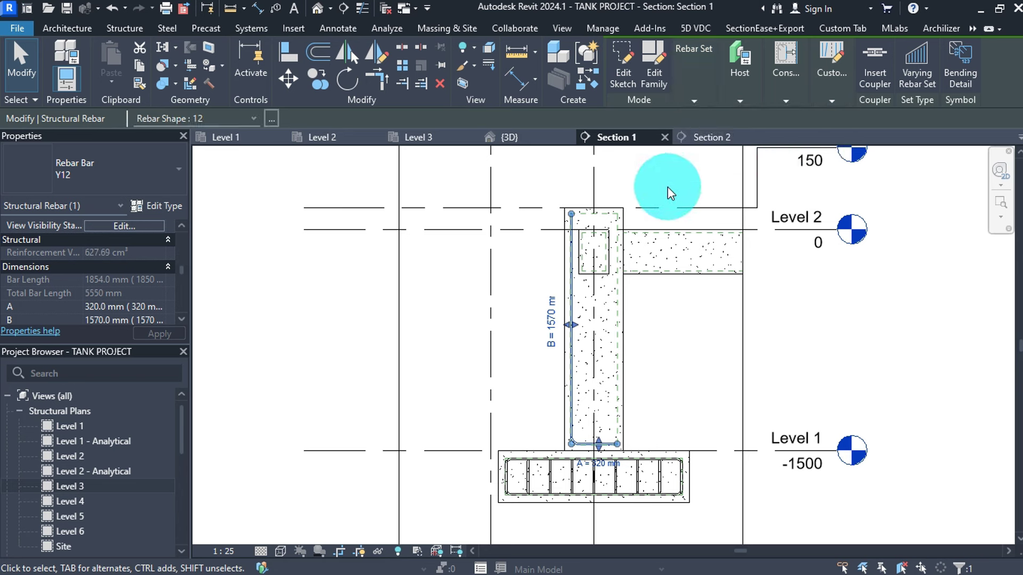
click(422, 139)
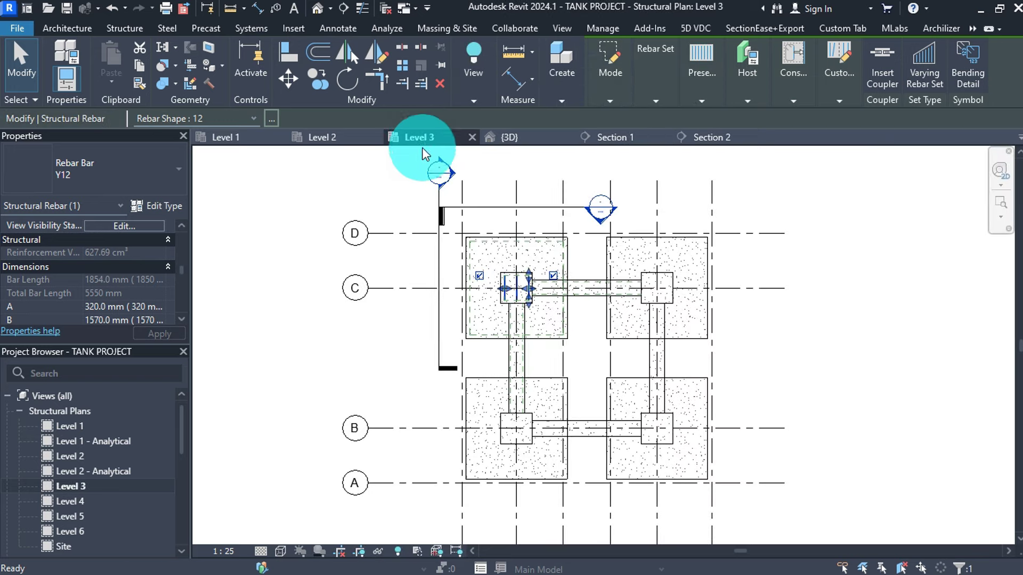
Zoom in on the column in the Level 3 plan to inspect the three bars, then return to Section 1
scroll(480, 288, up, 4)
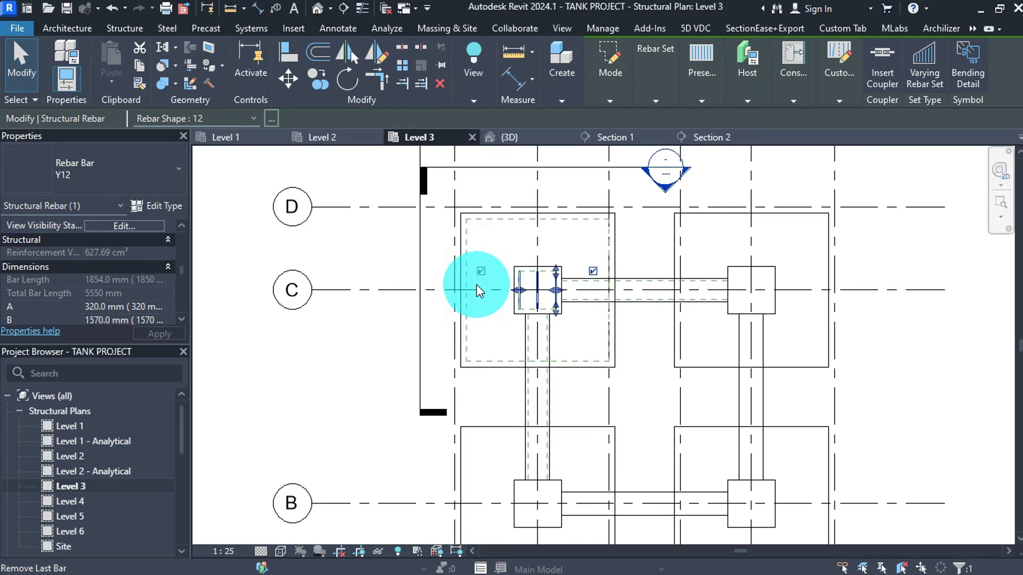
scroll(514, 288, up, 3)
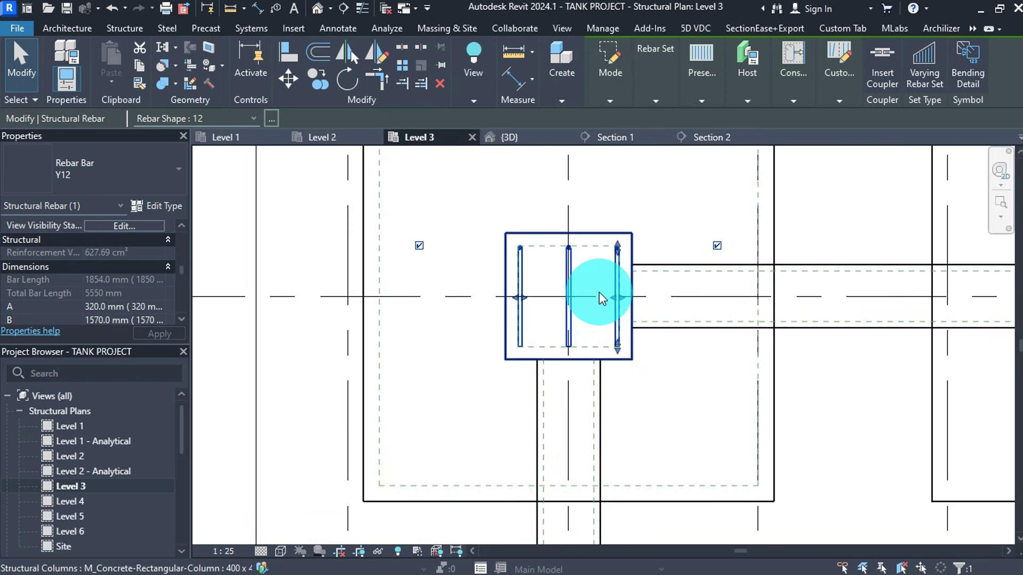
scroll(592, 291, up, 2)
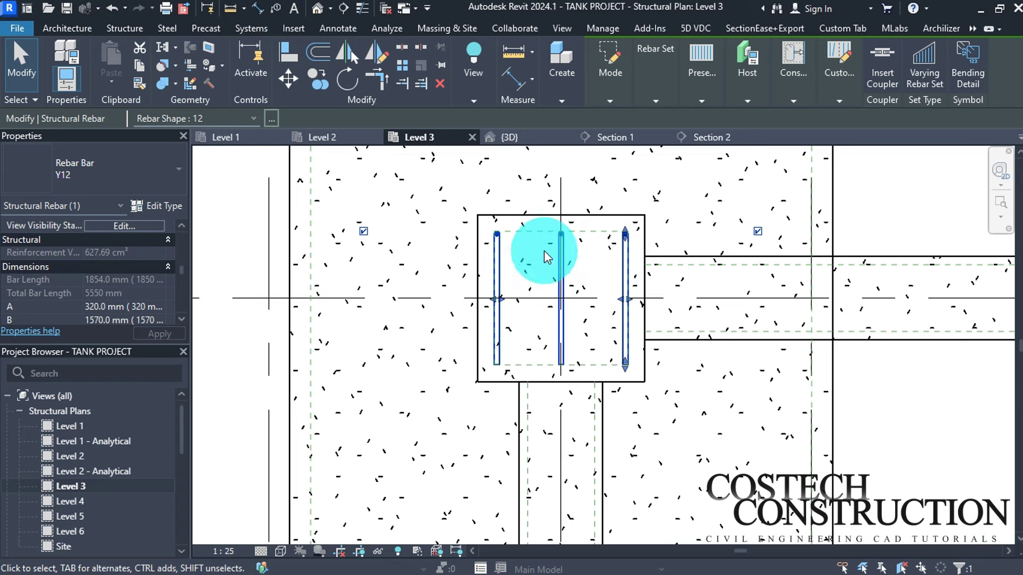
click(610, 138)
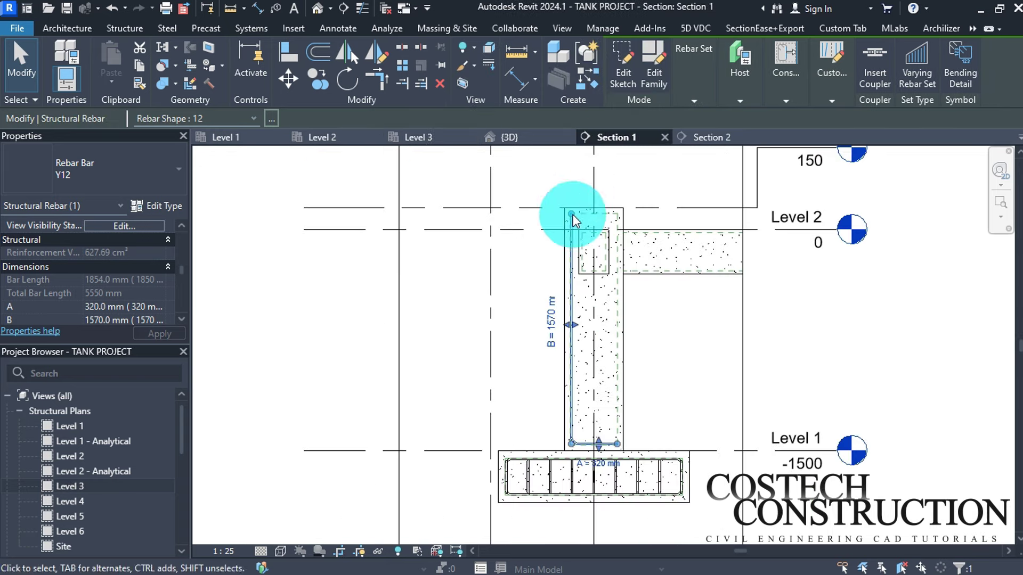
Clear the rebar selection and start the Detail Line tool (DL), zoomed on the footing rebar
scroll(541, 388, down, 2)
scroll(574, 411, up, 2)
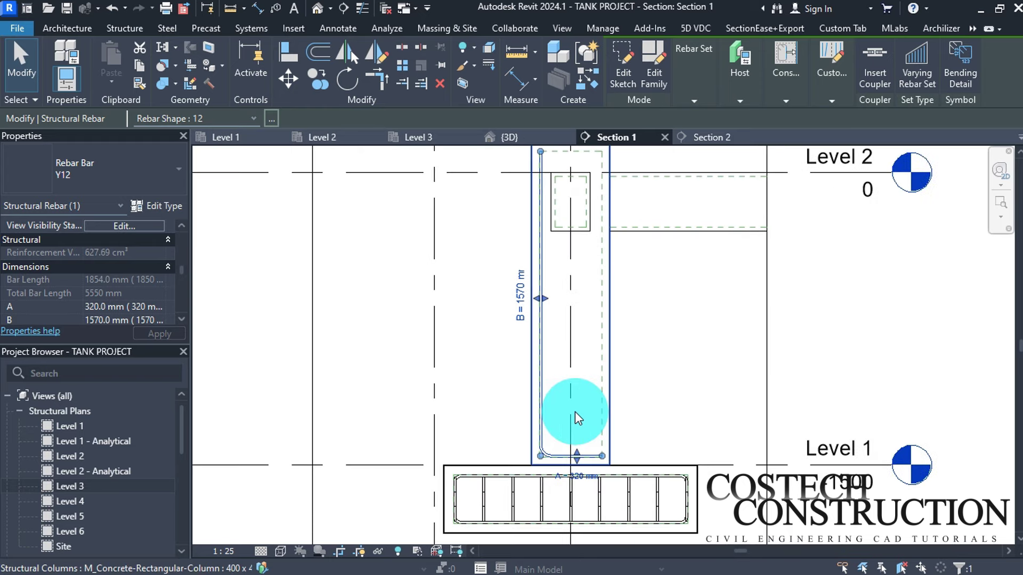
key(Escape)
scroll(571, 368, down, 2)
scroll(543, 469, up, 3)
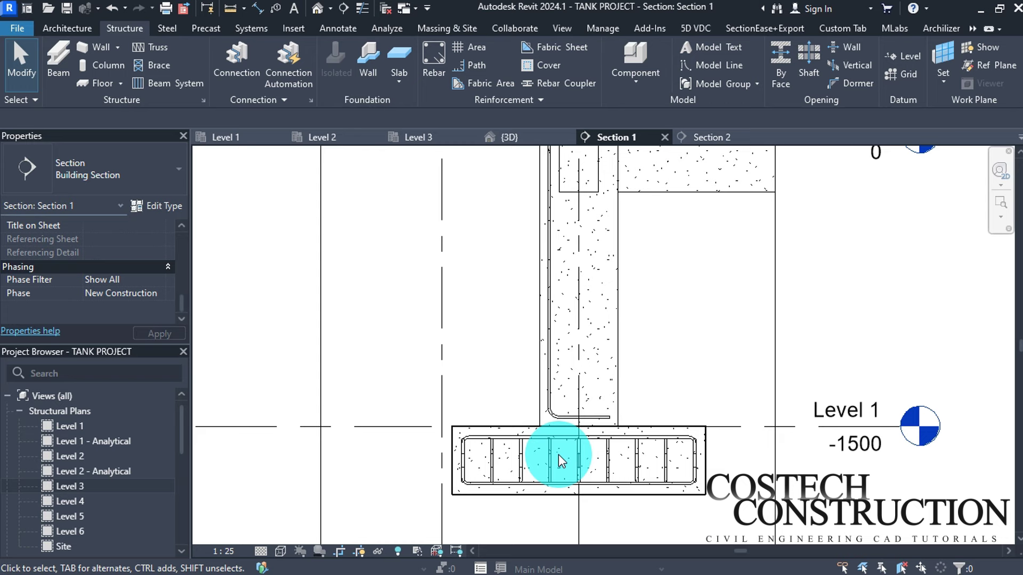
scroll(560, 356, down, 1)
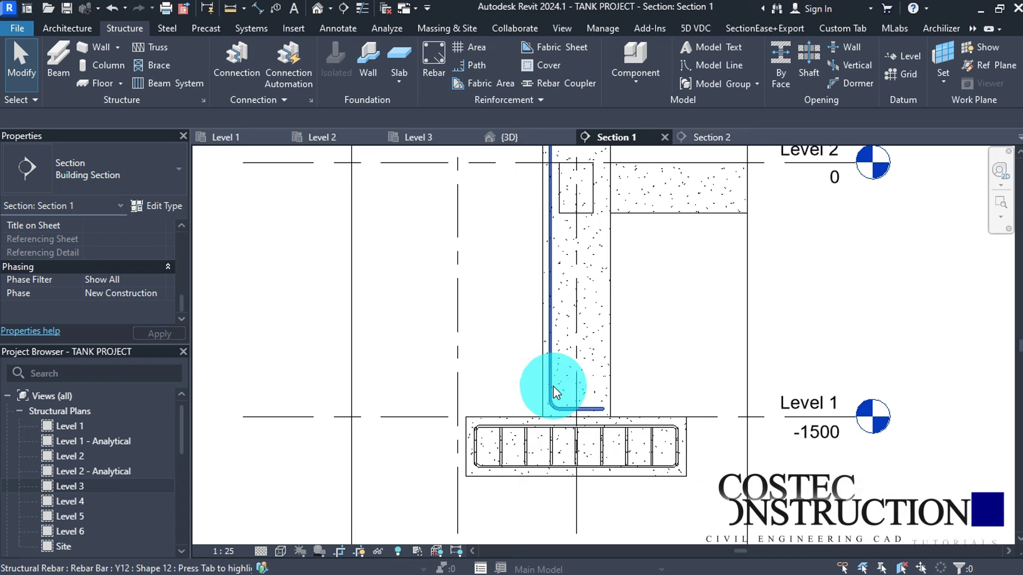
key(d)
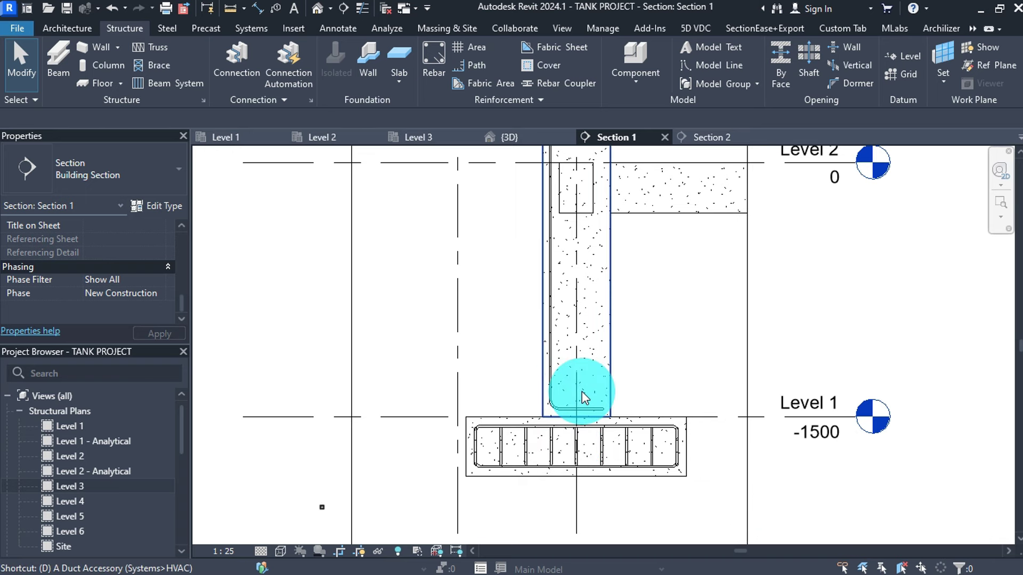
key(l)
scroll(565, 471, up, 2)
scroll(565, 472, up, 2)
scroll(584, 351, up, 3)
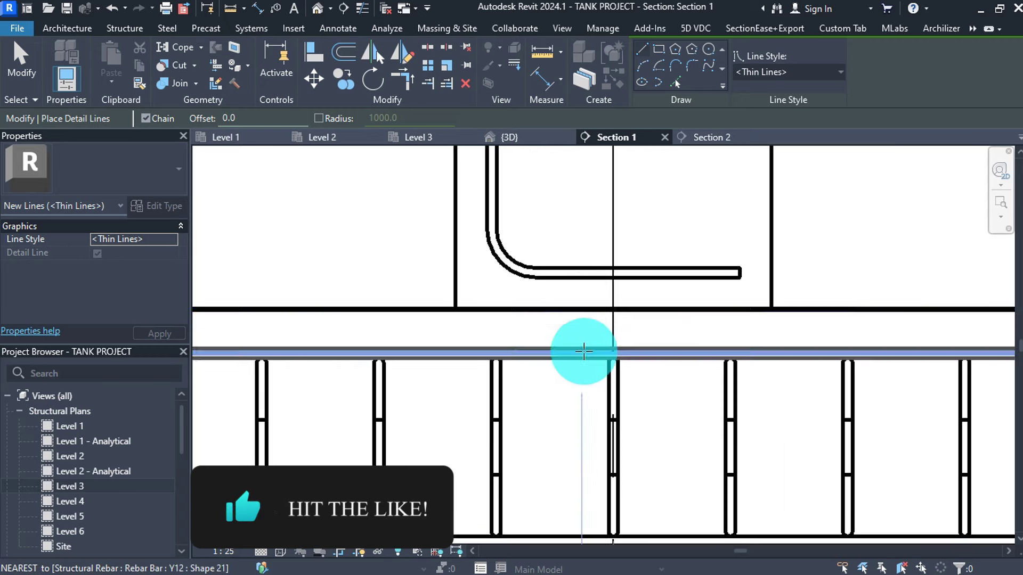
Draw a vertical detail line from the top footing bar down to the bottom bar
click(590, 277)
scroll(587, 278, down, 2)
scroll(597, 375, up, 2)
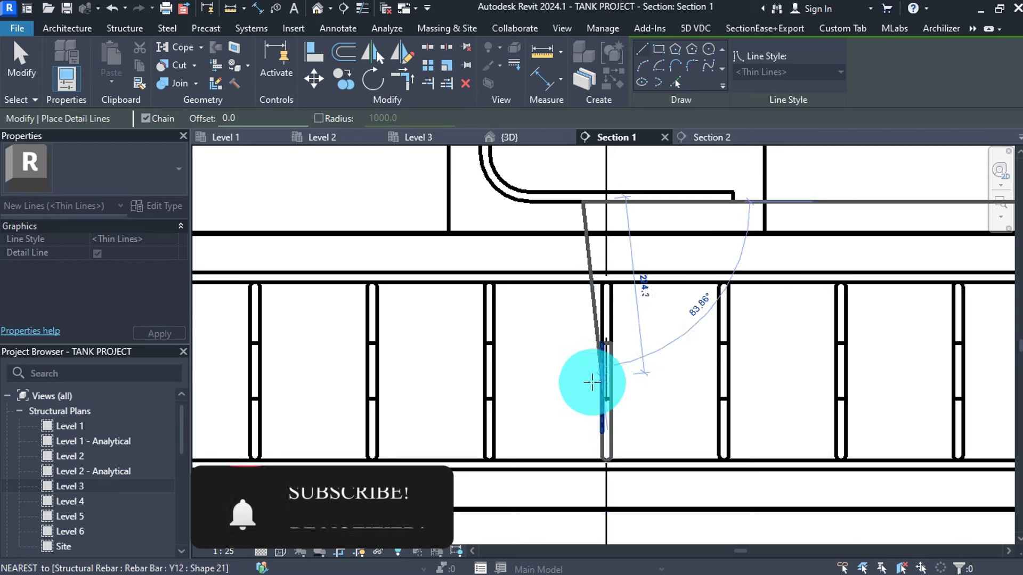
click(573, 457)
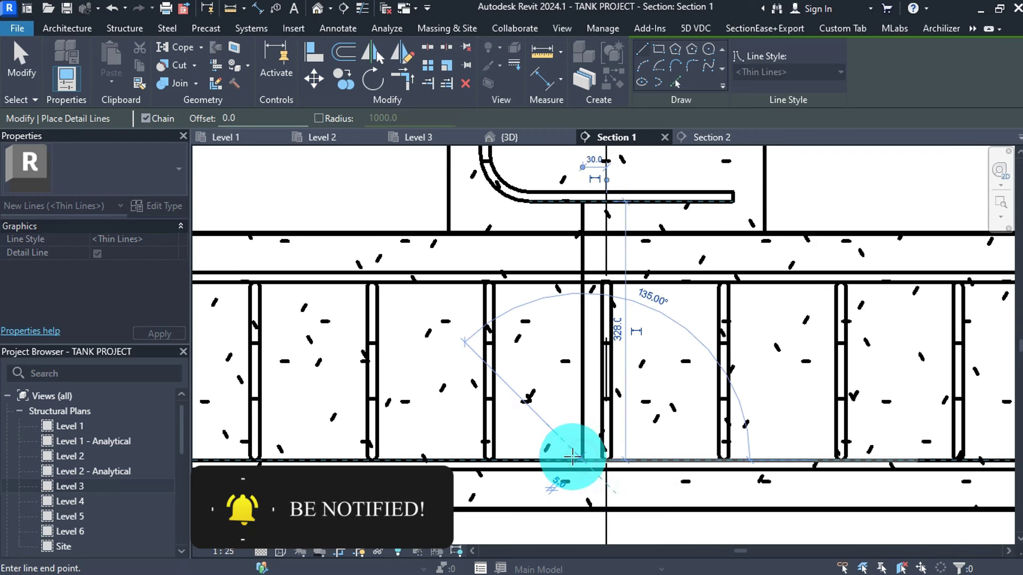
key(Escape)
Draw a second detail line with a 12 mm segment up to the top bar and copy its 316.0 length
click(544, 460)
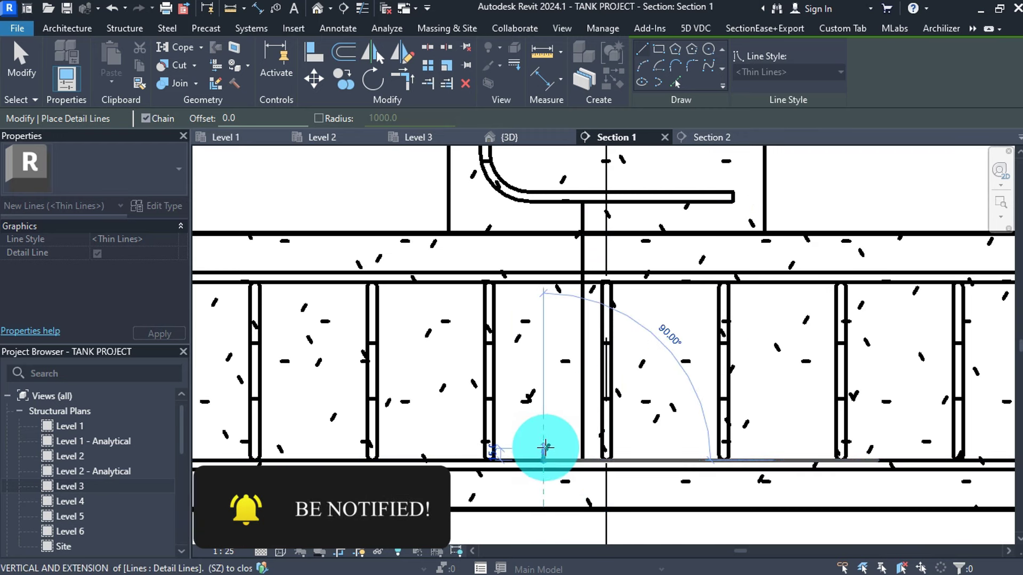
text(12)
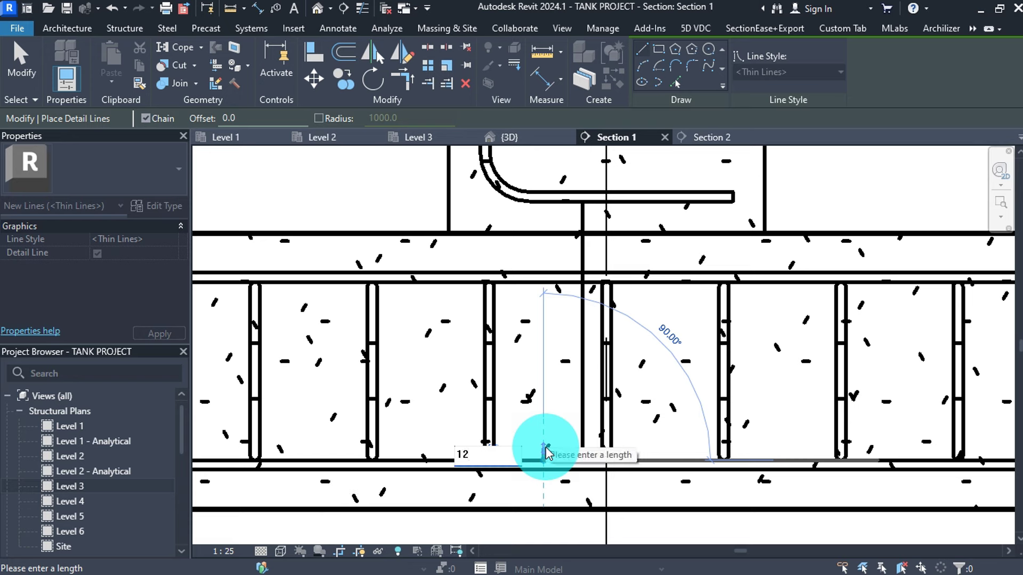
key(Return)
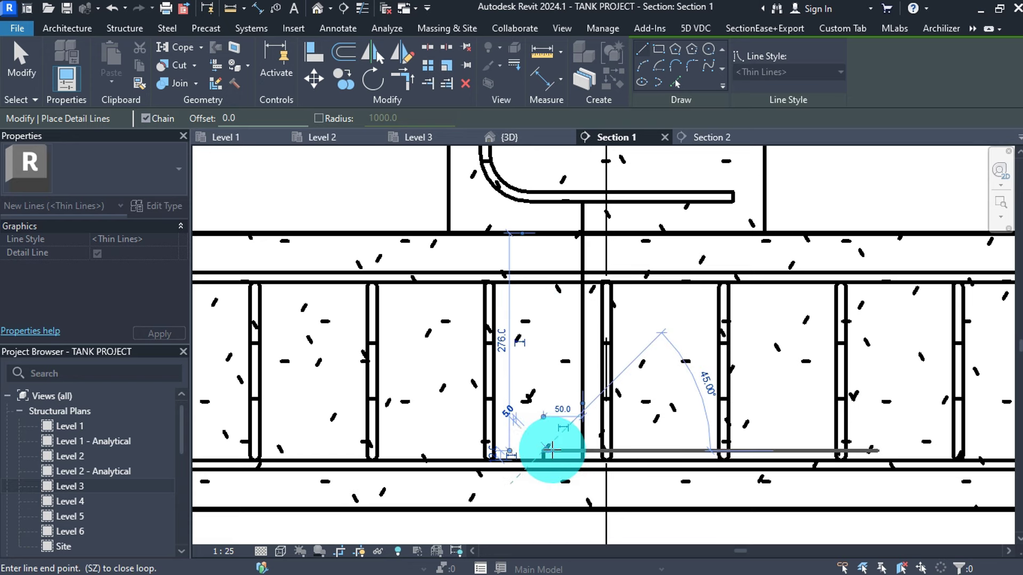
click(544, 451)
click(560, 451)
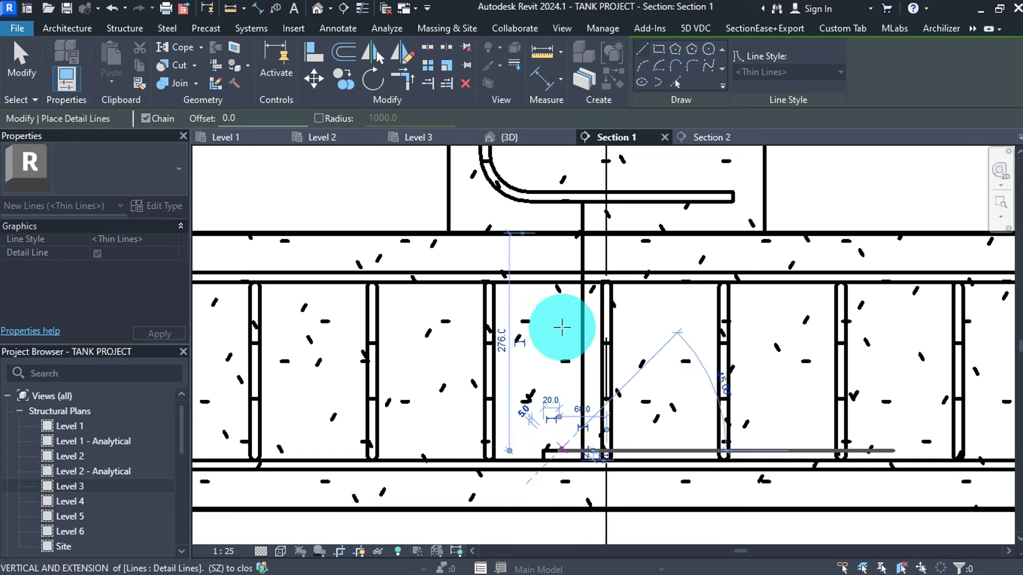
click(558, 202)
key(Escape)
key(Escape)
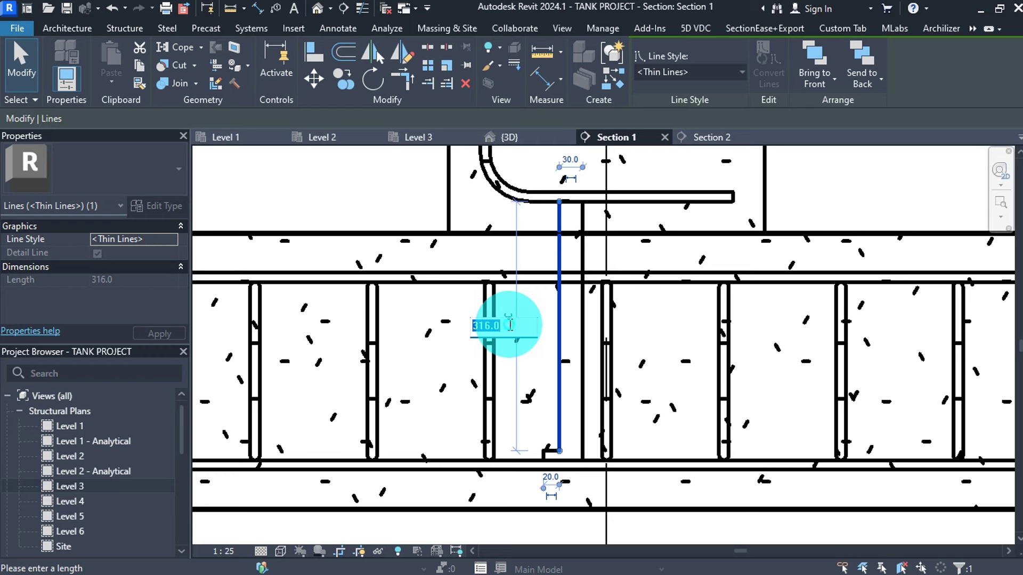
right_click(510, 325)
click(550, 361)
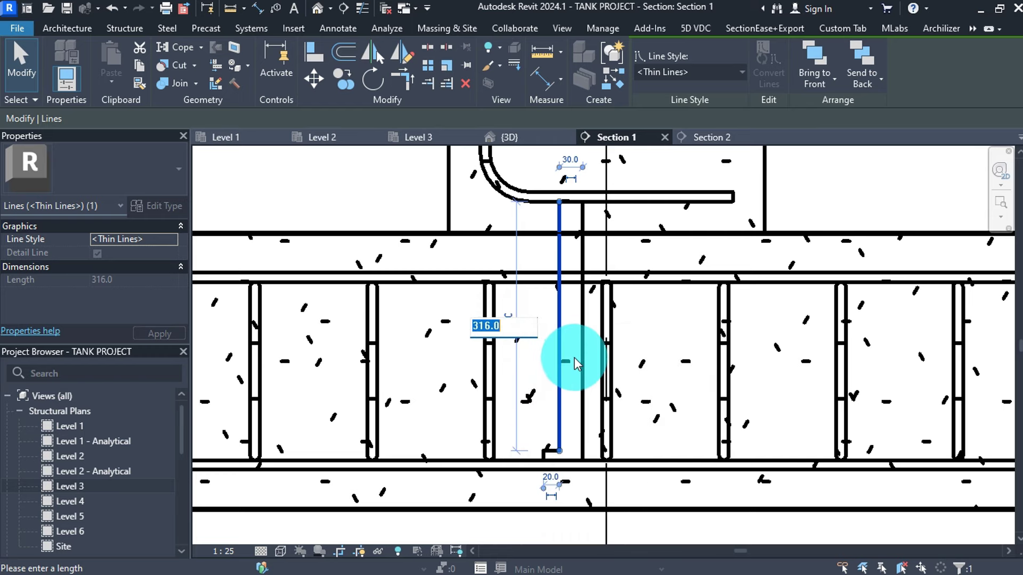
key(Escape)
key(Escape)
Select all detail lines visible in the view and delete them
click(586, 348)
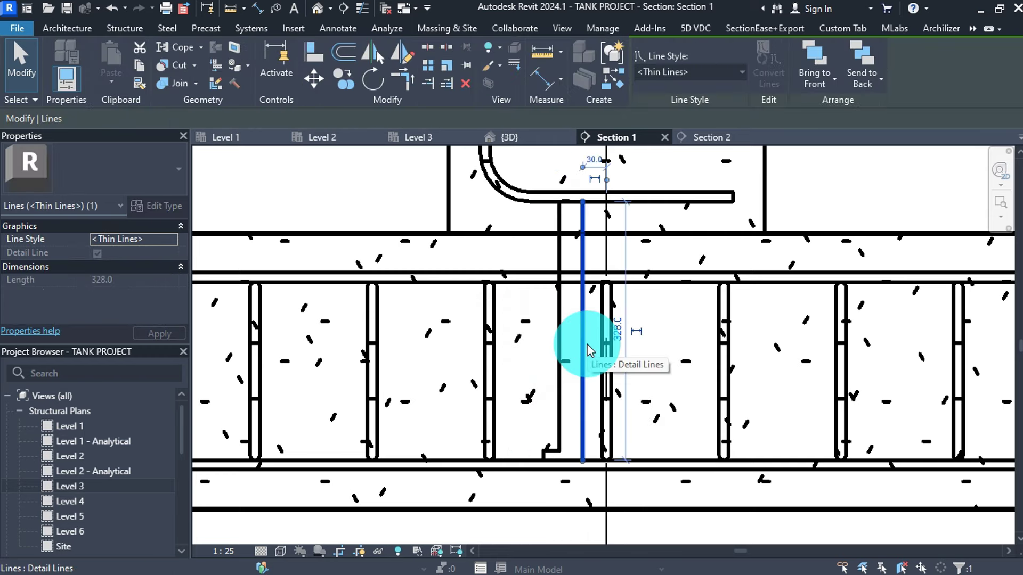
right_click(579, 342)
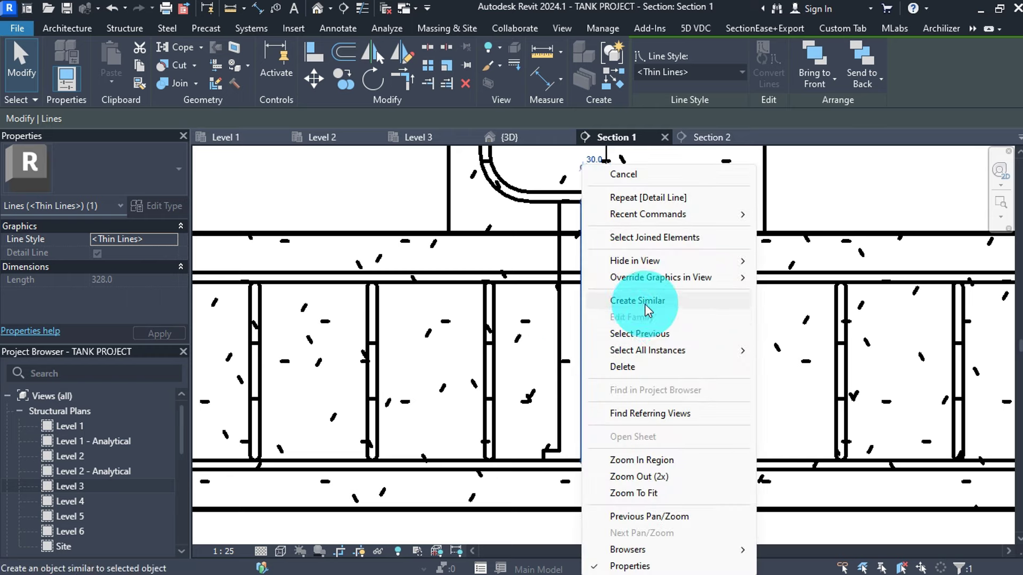
mouse_move(701, 351)
click(796, 352)
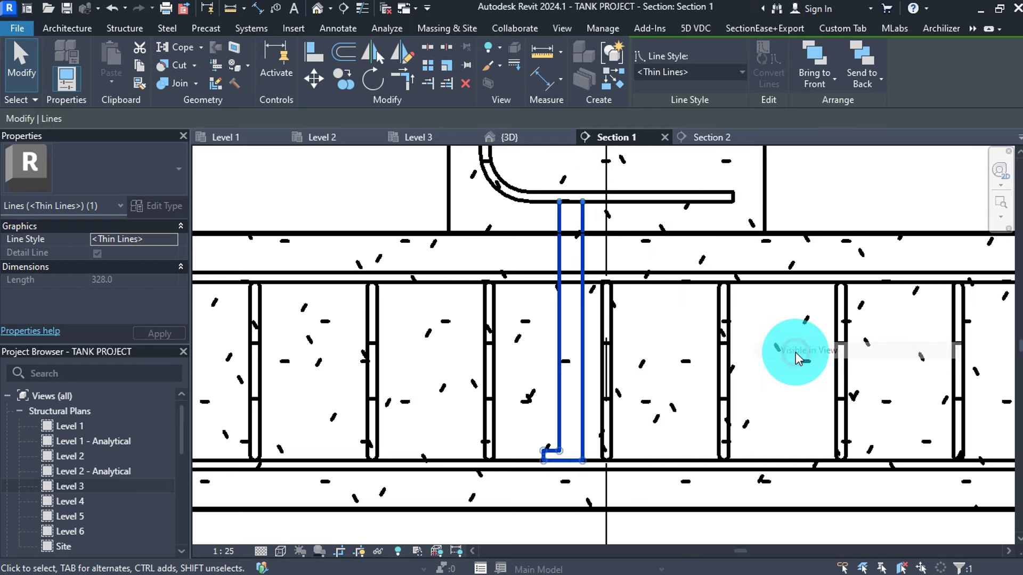
key(Delete)
Edit the starter bar's constraints to offset its bottom segment down into the footing
scroll(548, 389, down, 3)
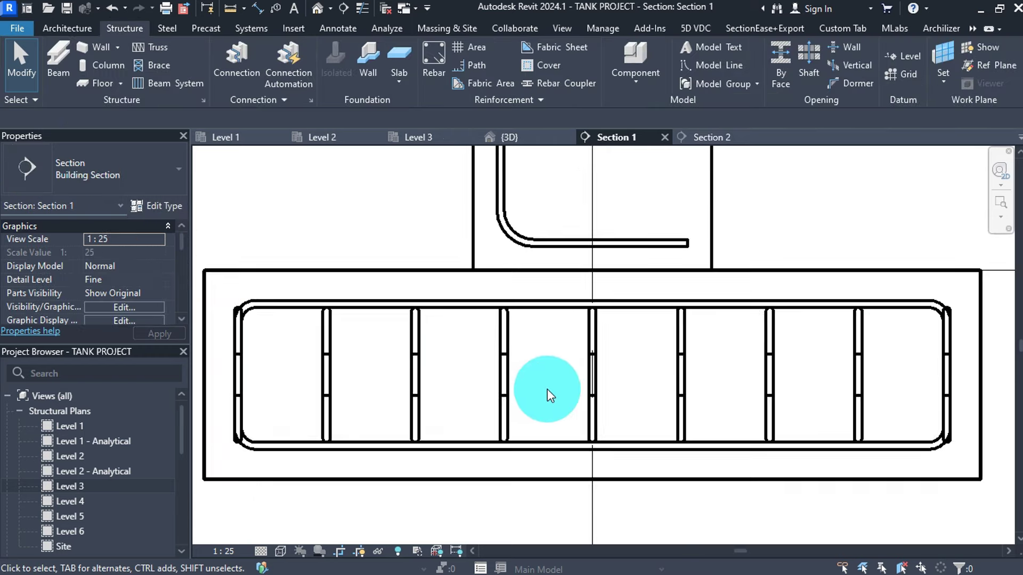
scroll(568, 320, up, 5)
click(564, 300)
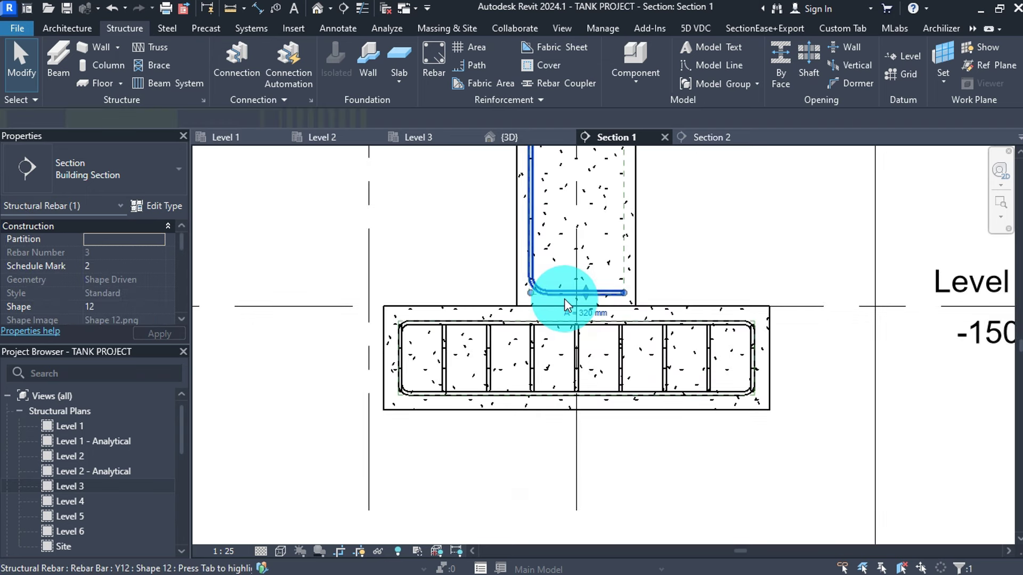
click(785, 84)
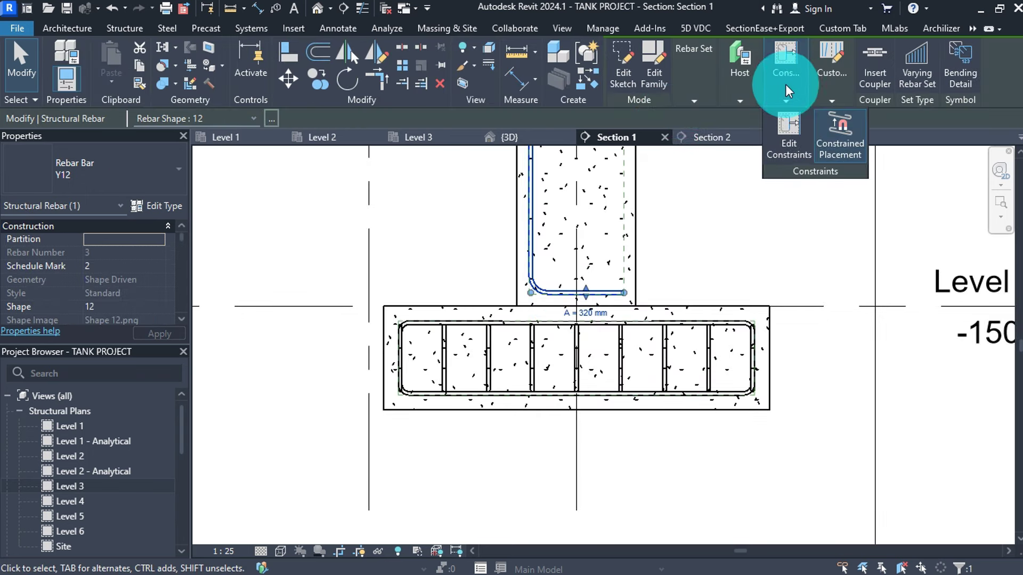
click(788, 130)
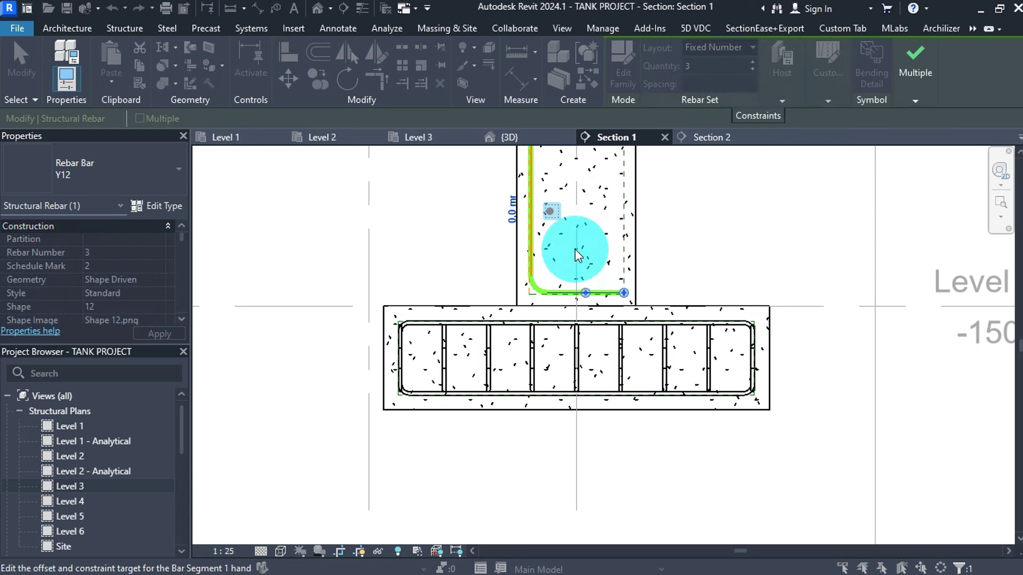
scroll(571, 300, up, 2)
click(593, 290)
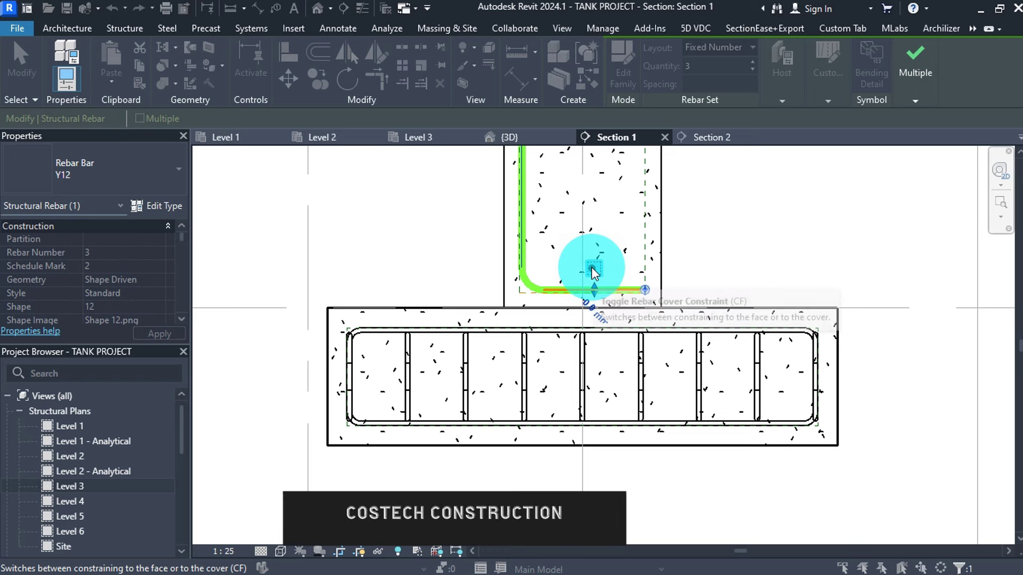
scroll(584, 290, up, 4)
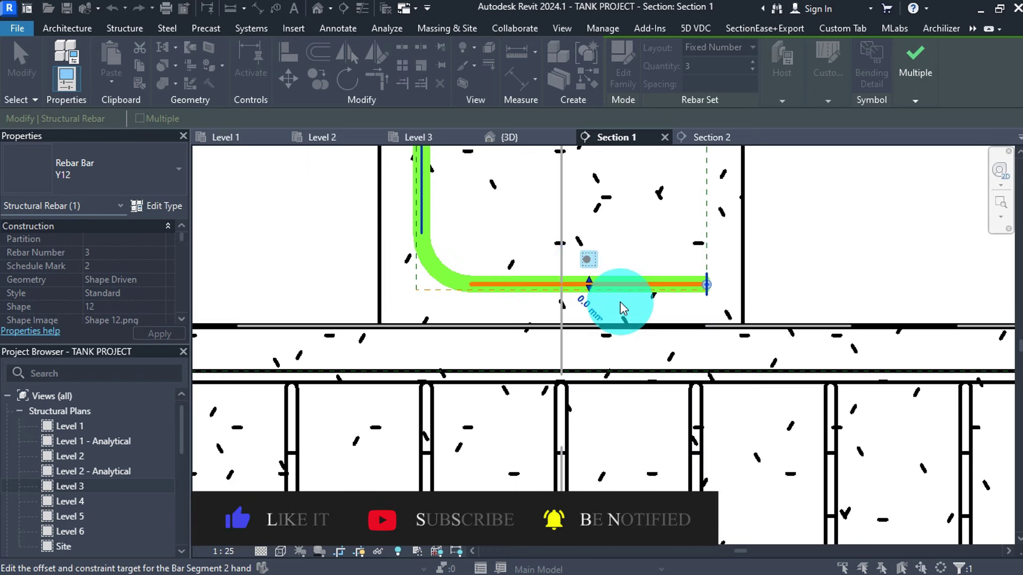
click(593, 315)
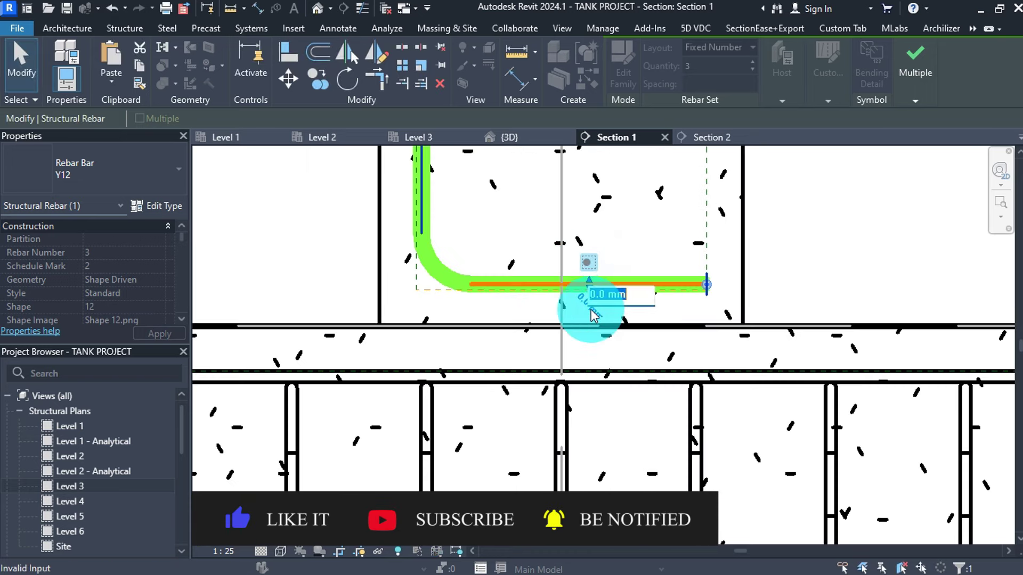
key(Return)
scroll(607, 287, down, 3)
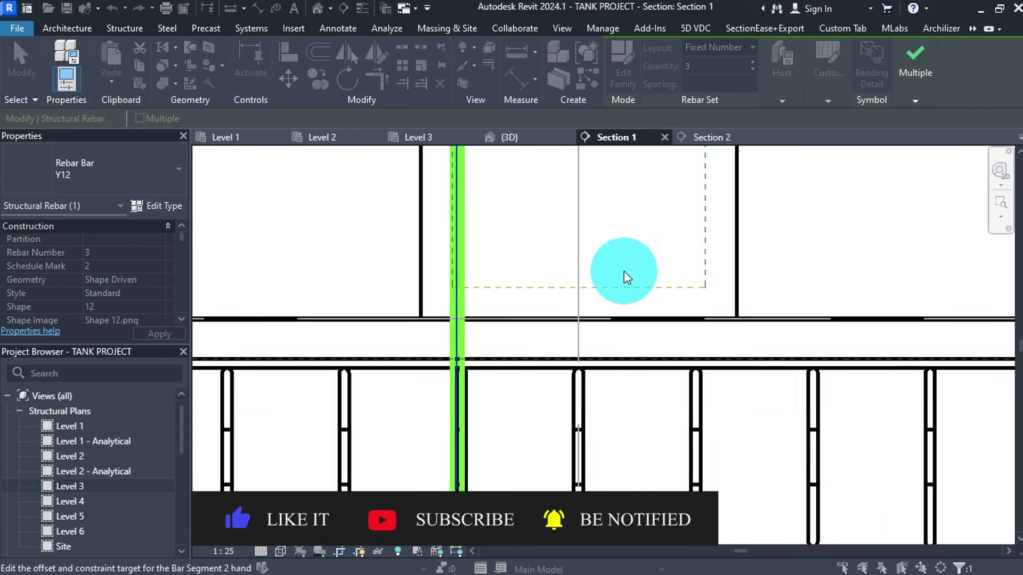
scroll(597, 405, up, 3)
scroll(584, 440, down, 3)
click(915, 64)
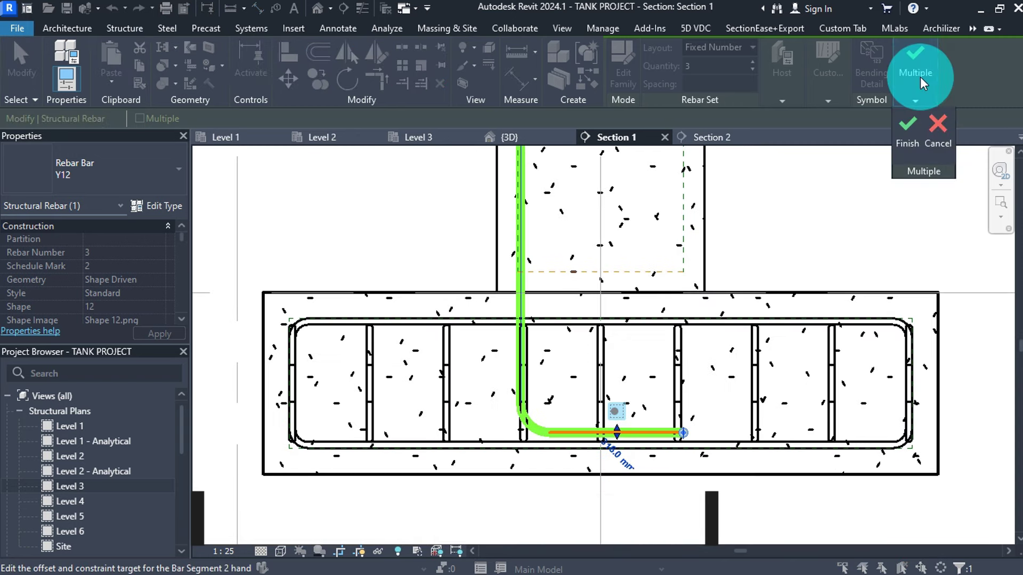
click(905, 126)
Set the starter bar's A leg to 480 mm
click(616, 440)
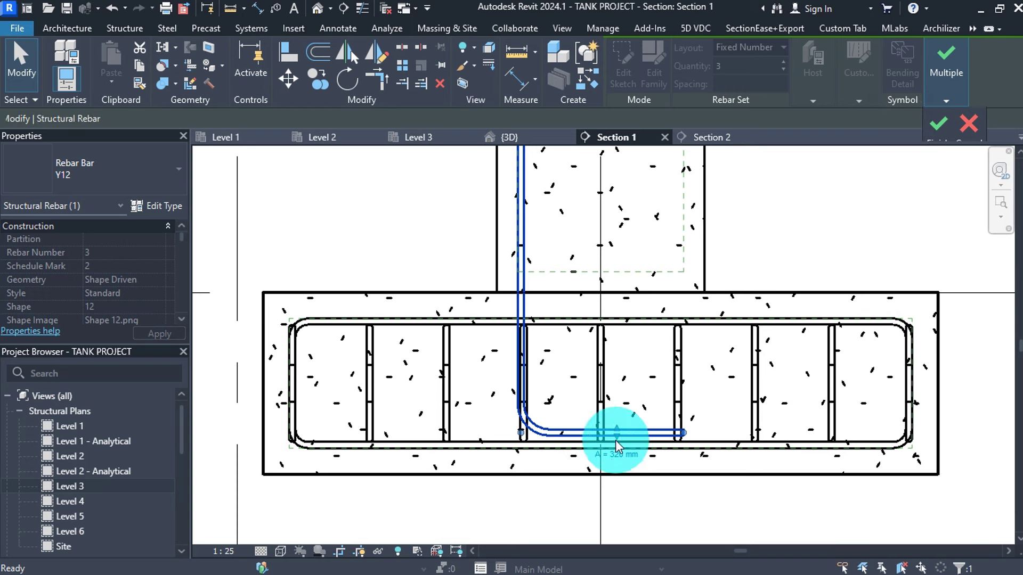
click(623, 454)
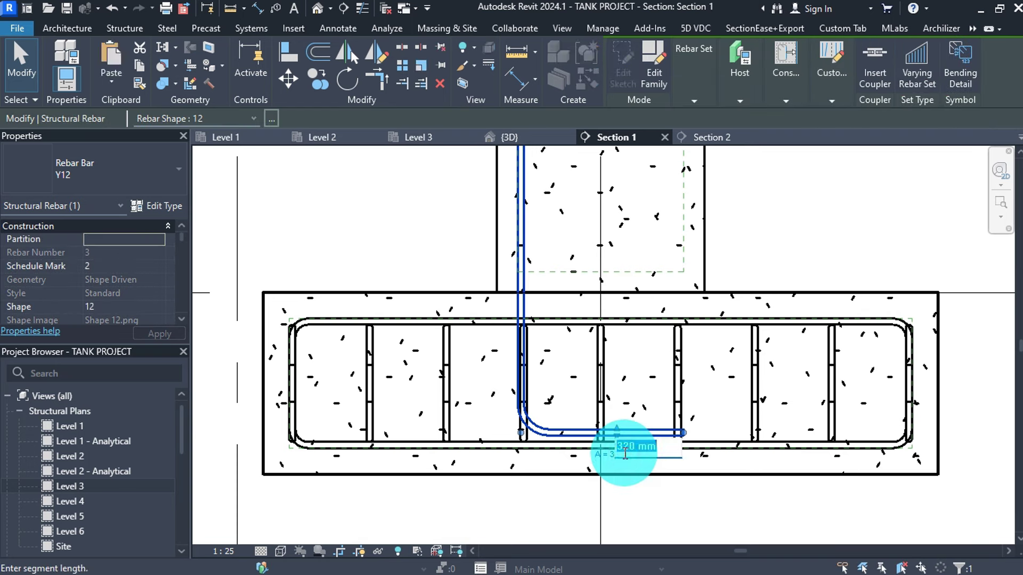
text(48)
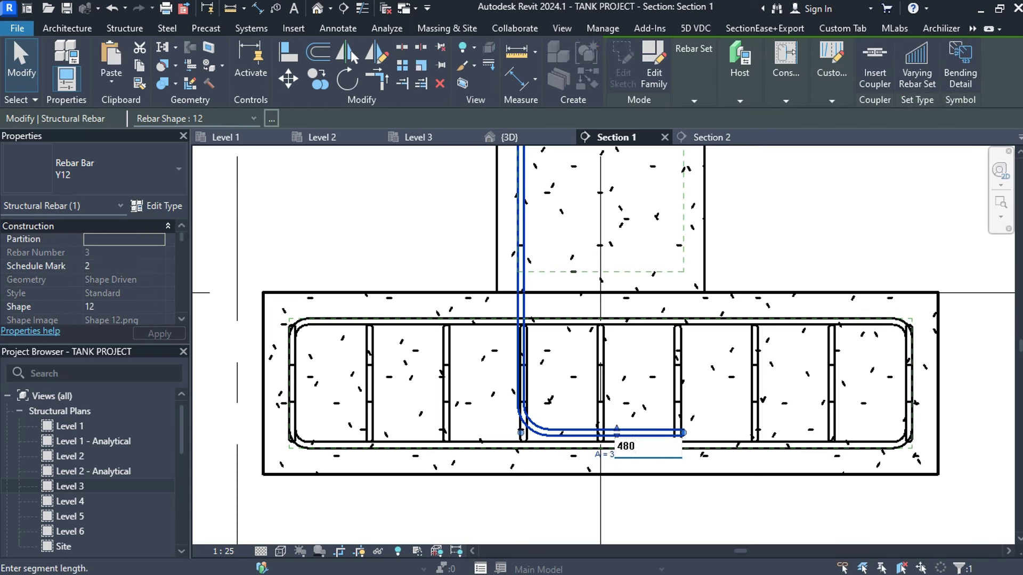
text(0)
key(Return)
scroll(637, 442, down, 3)
scroll(630, 429, down, 5)
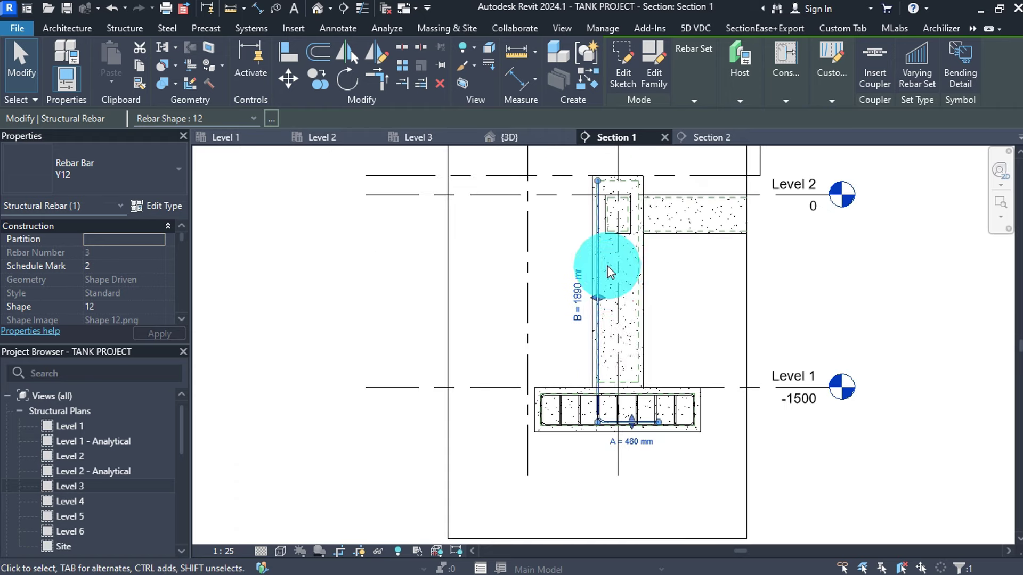
scroll(608, 260, up, 2)
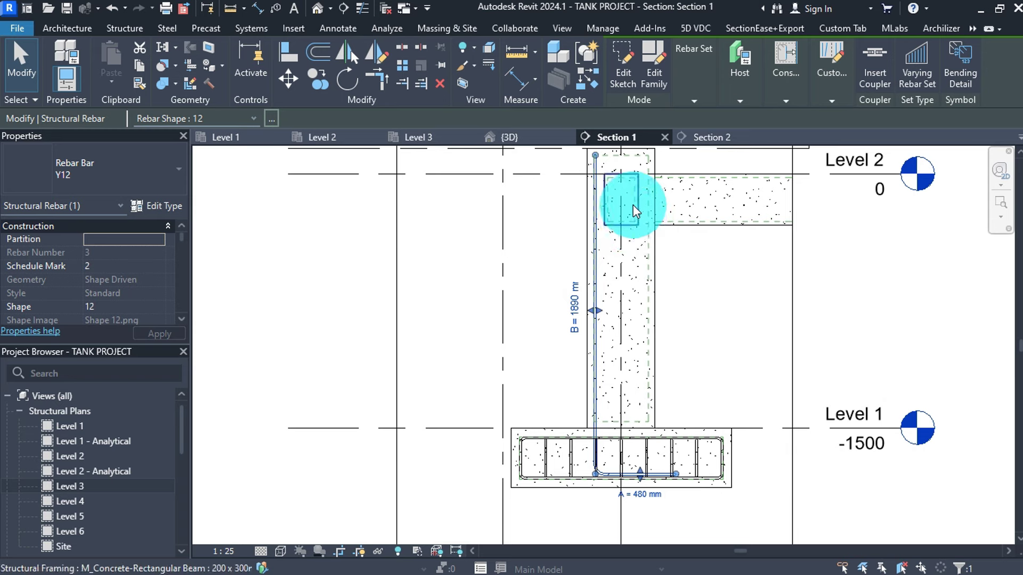
key(Escape)
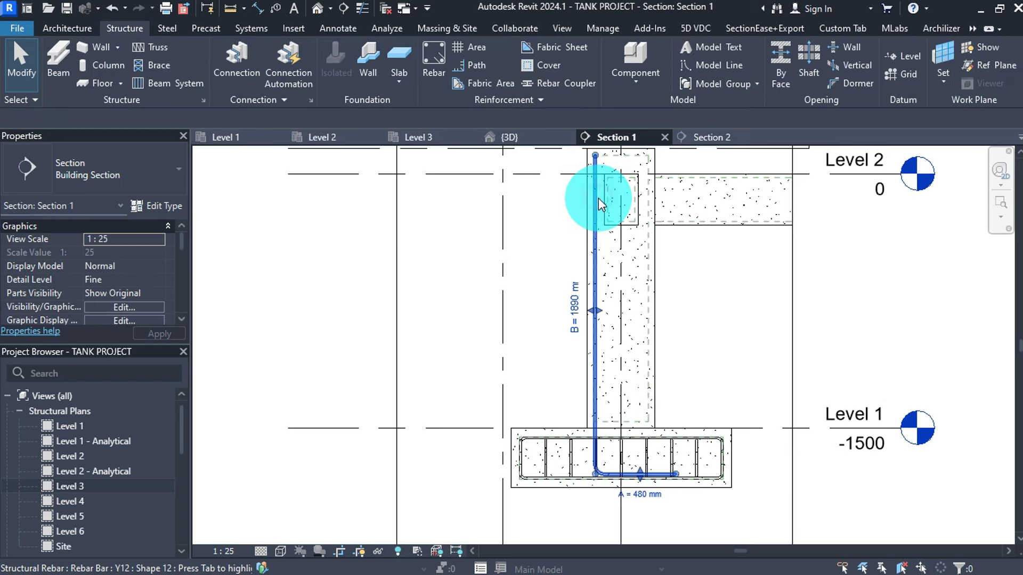
Mirror the starter bar across the column centreline
click(597, 202)
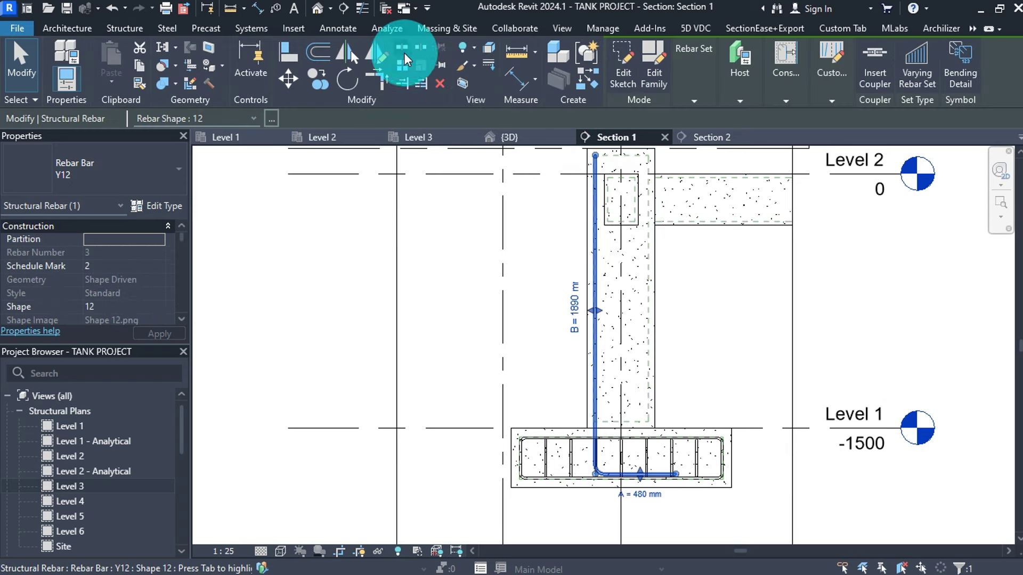
click(350, 53)
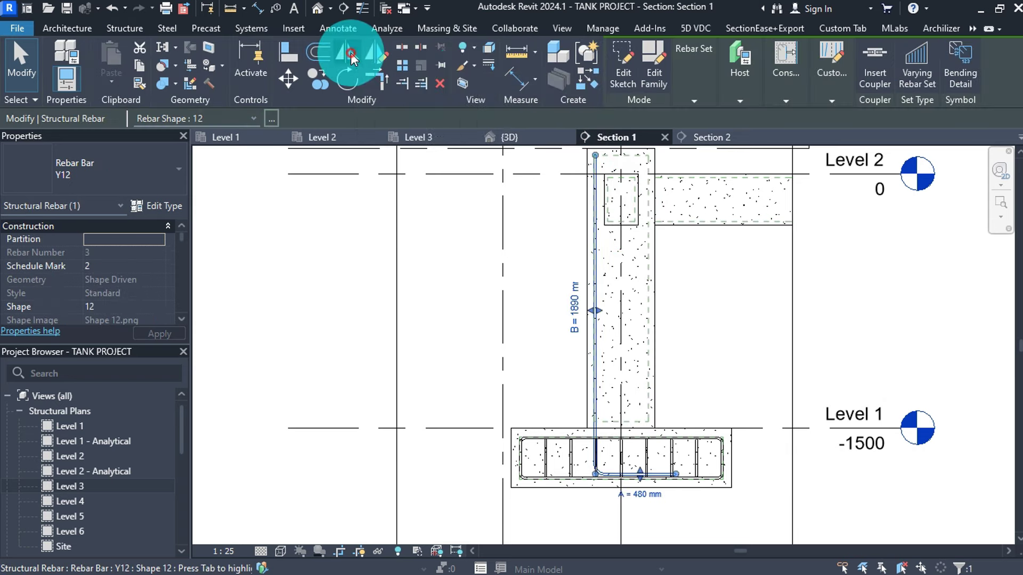
click(621, 305)
key(Escape)
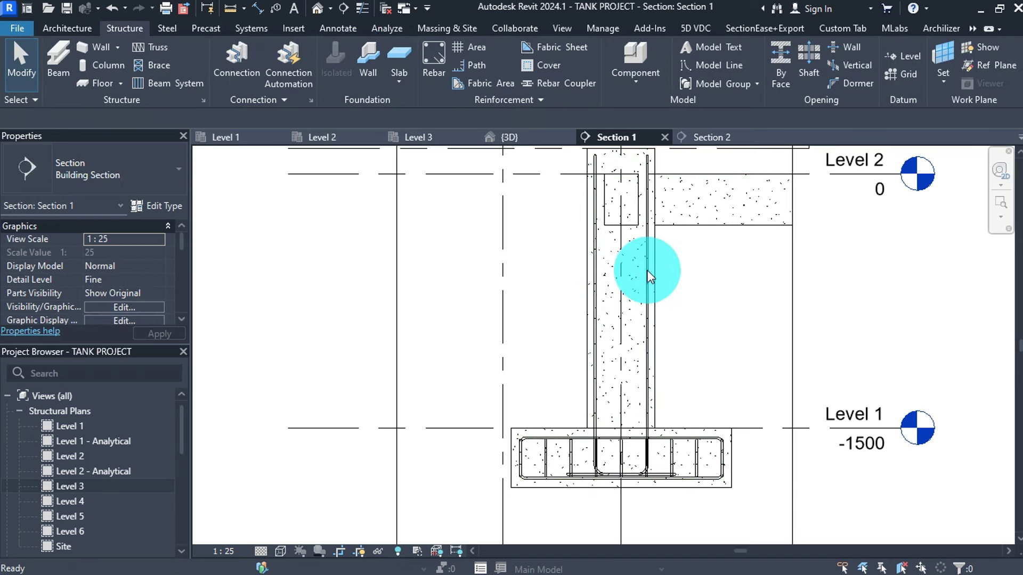
Constrain the mirrored bar's bottom segment to the footing cover at a -24.0 mm offset
click(671, 260)
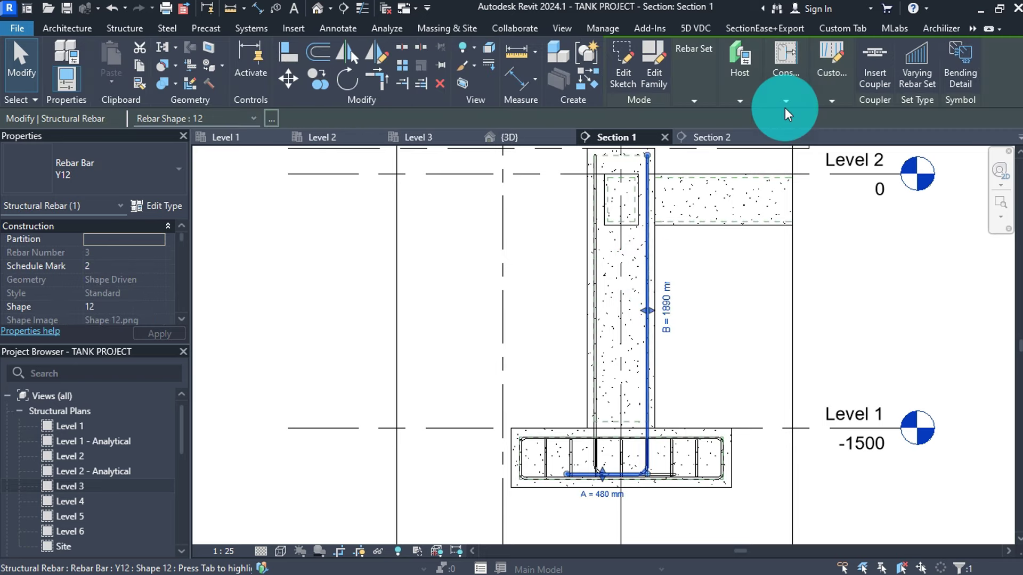
click(788, 87)
click(787, 133)
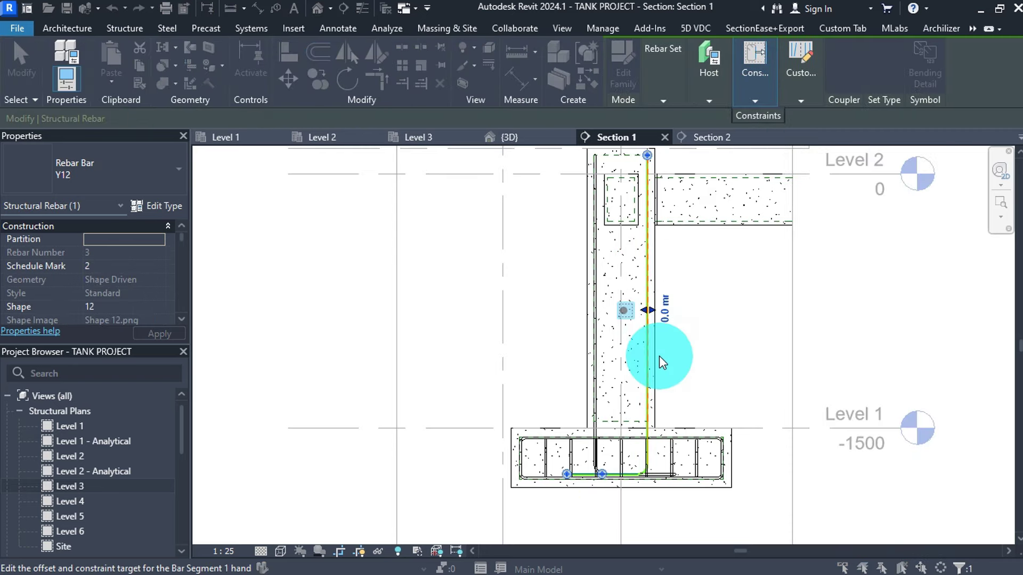
scroll(635, 429, down, 2)
scroll(635, 429, up, 5)
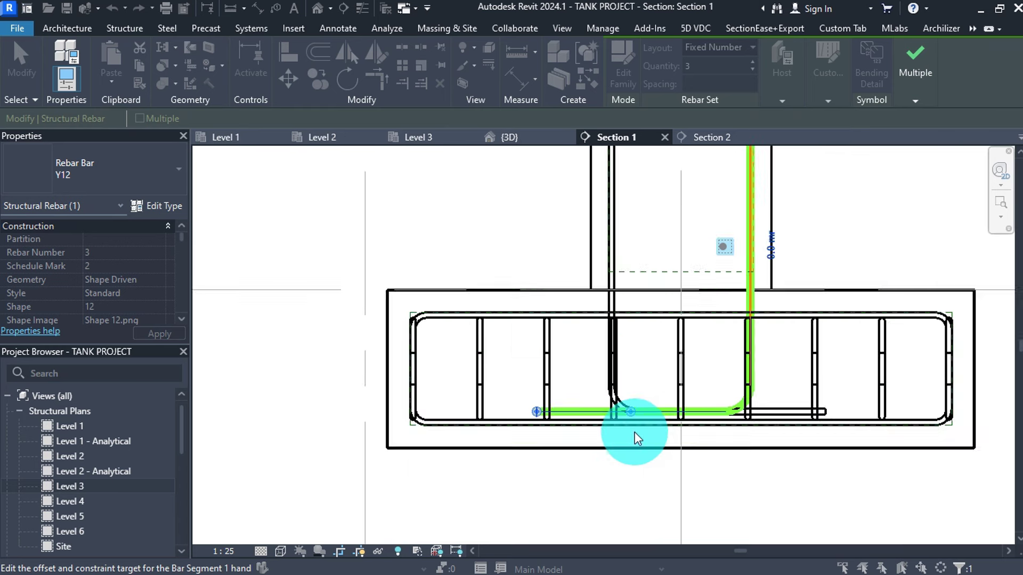
click(627, 401)
scroll(612, 417, up, 1)
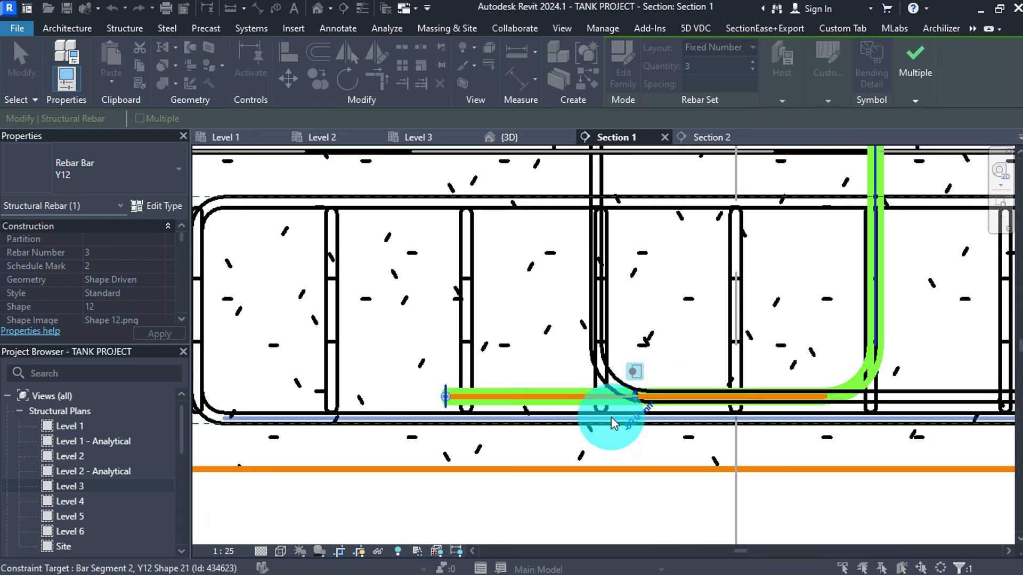
click(634, 376)
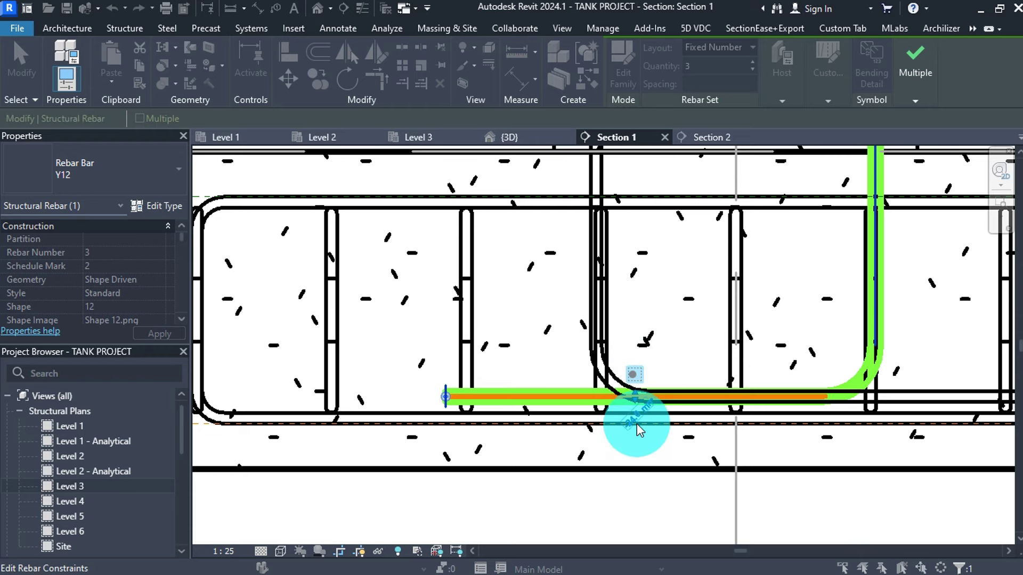
scroll(637, 423, up, 3)
scroll(634, 380, down, 3)
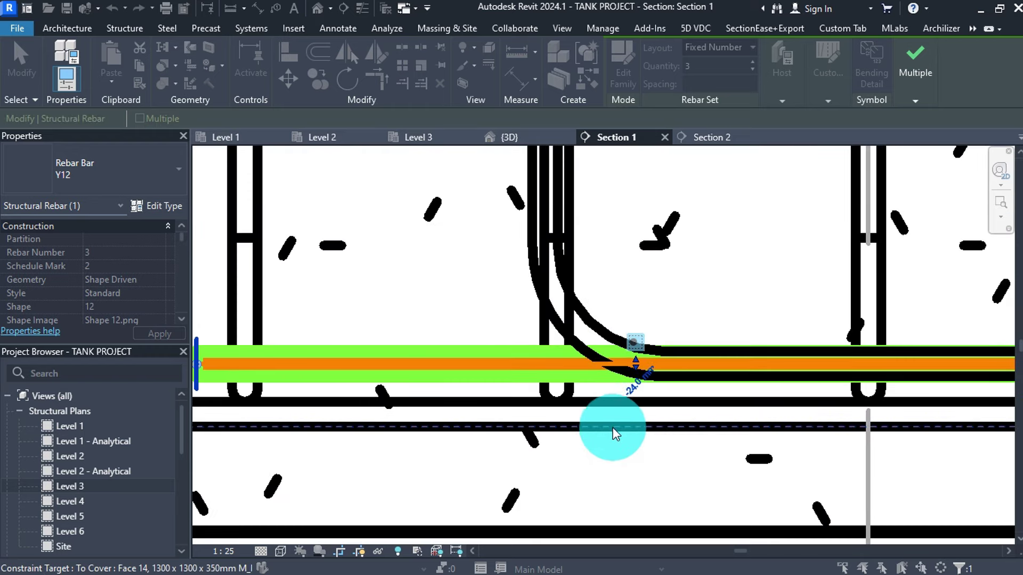
scroll(626, 435, up, 2)
scroll(612, 469, down, 4)
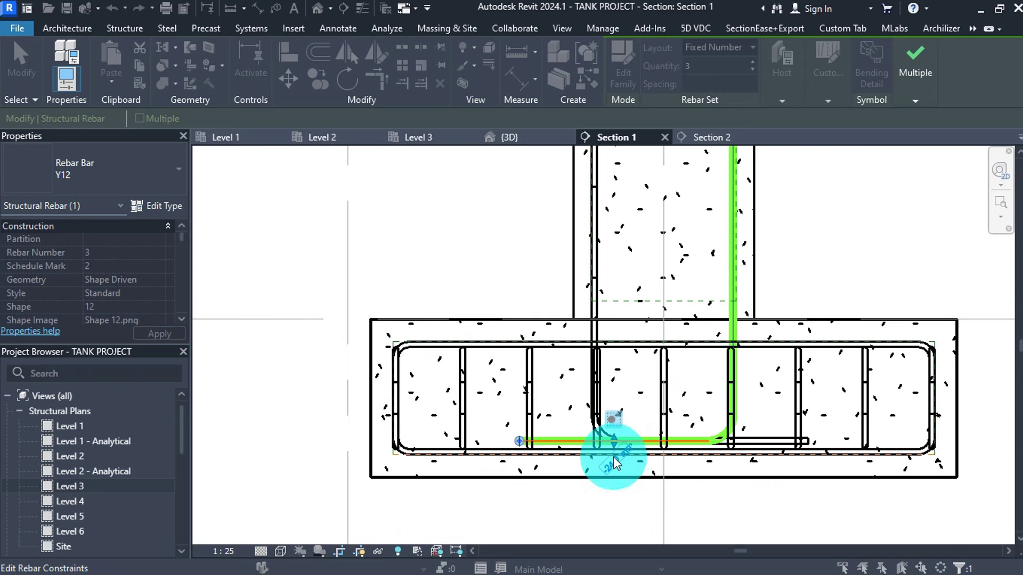
click(906, 100)
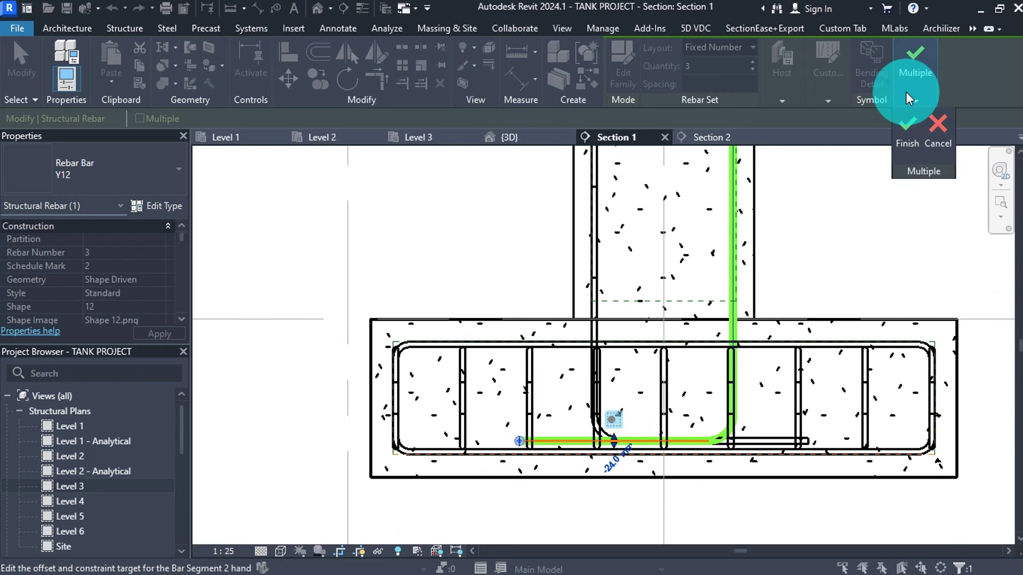
click(906, 127)
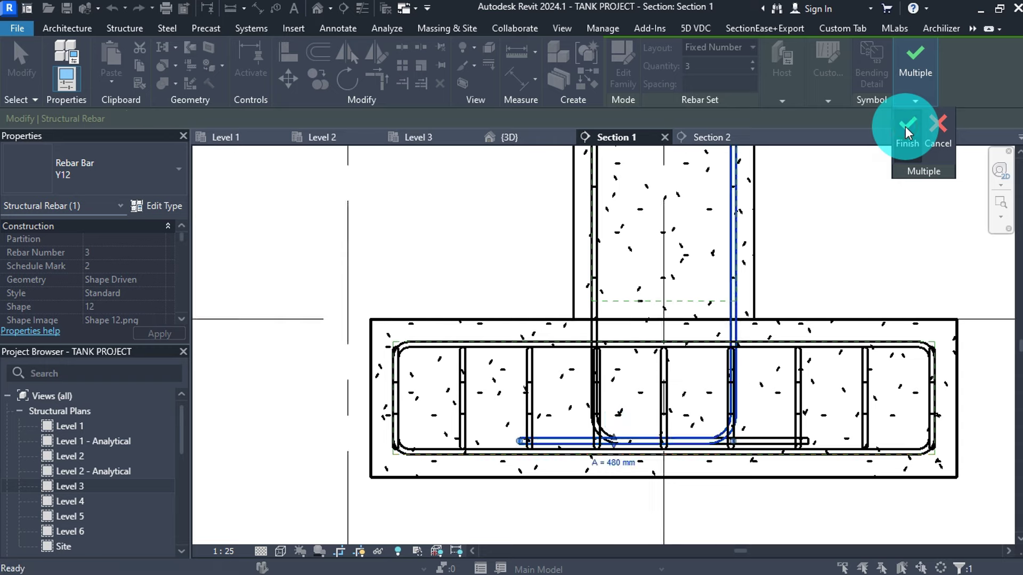
scroll(618, 458, down, 5)
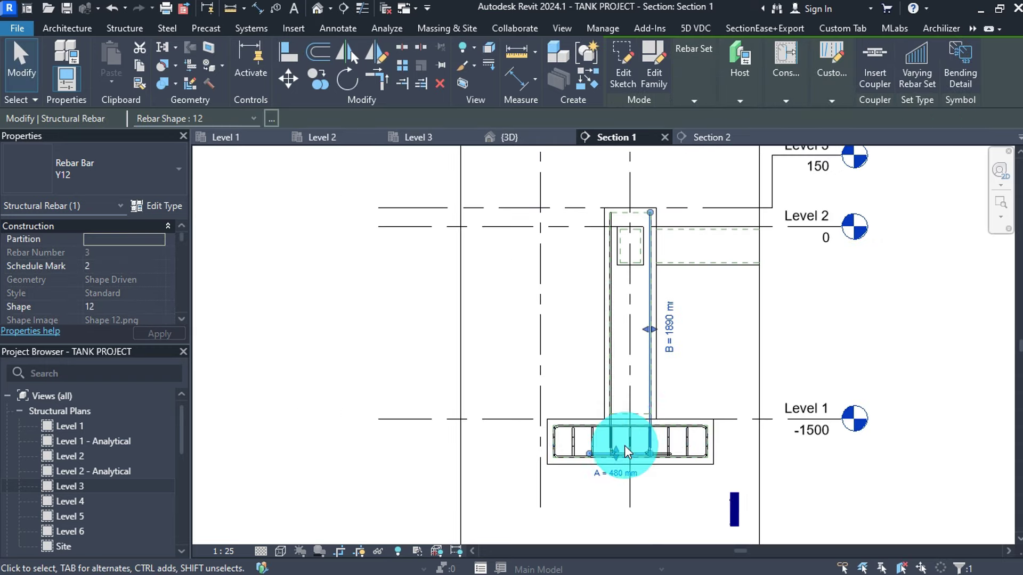
key(Escape)
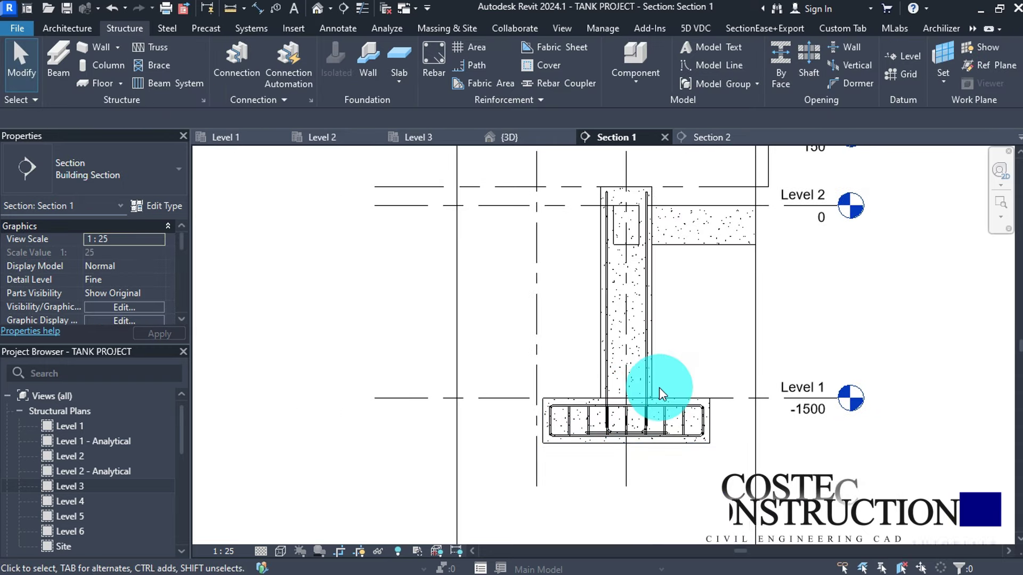
In Section 2, place a flipped Y12 shape-12 L-shaped starter bar at the column face
click(718, 139)
scroll(676, 421, up, 4)
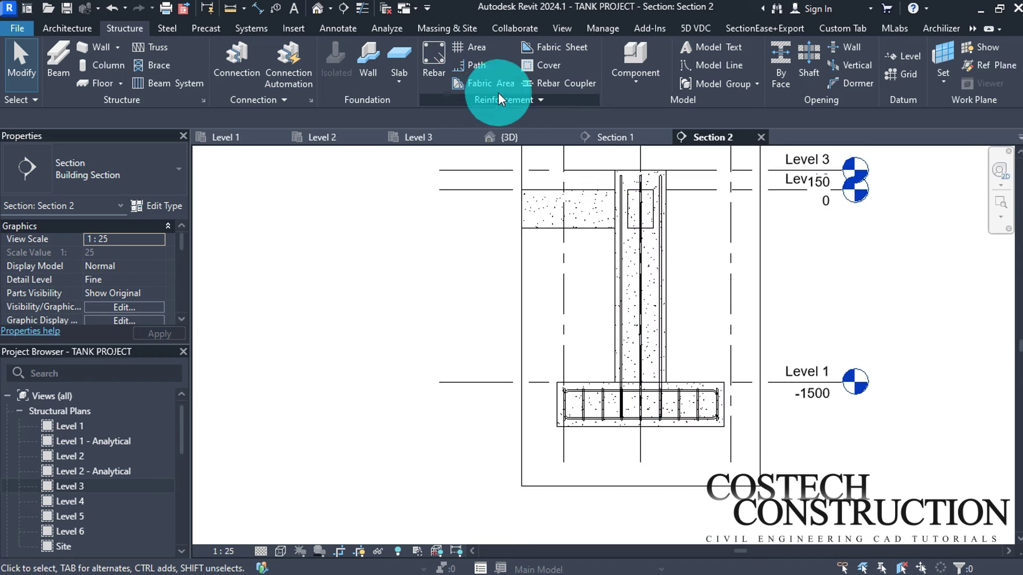
click(439, 70)
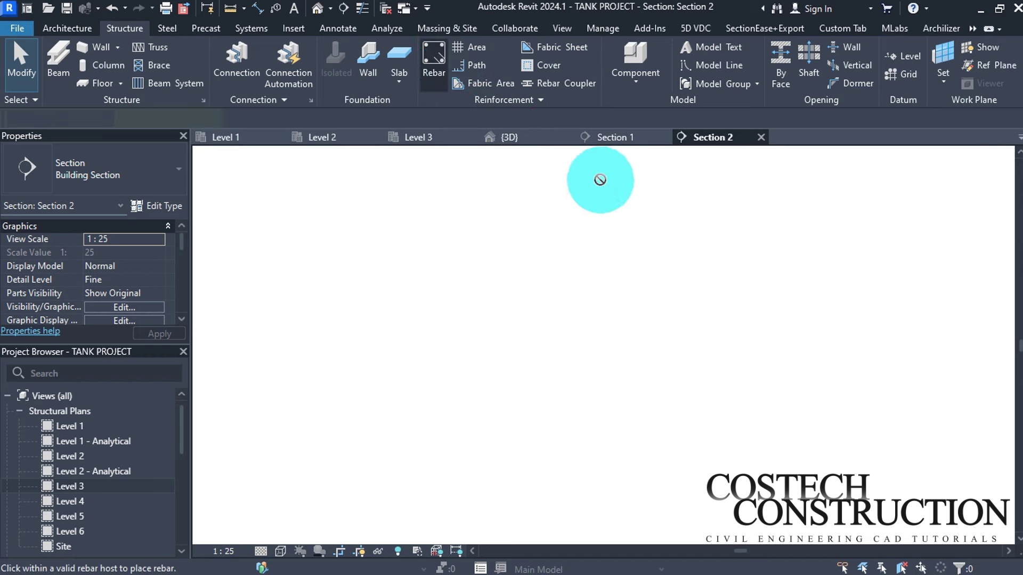
scroll(924, 486, down, 2)
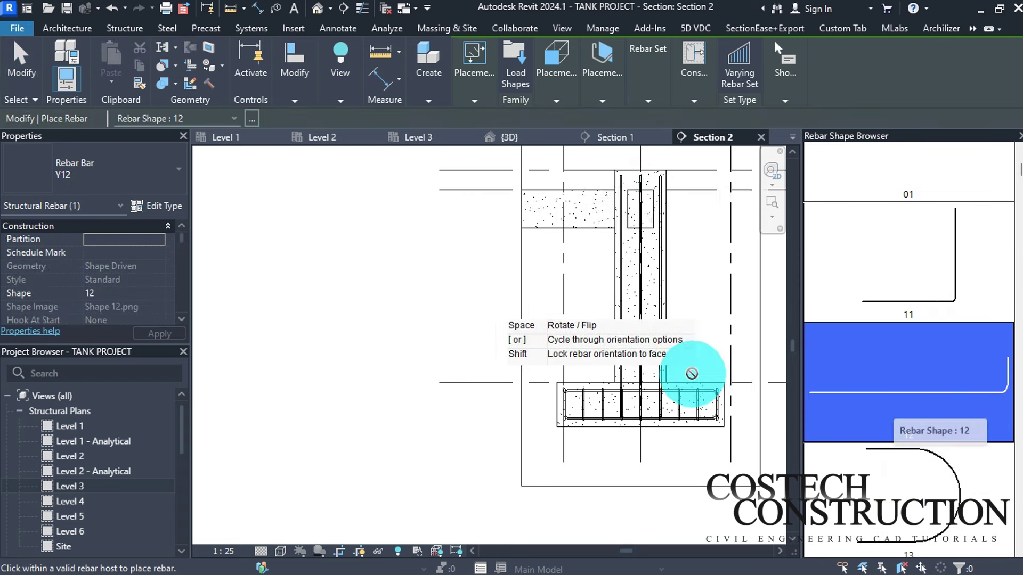
scroll(639, 356, up, 2)
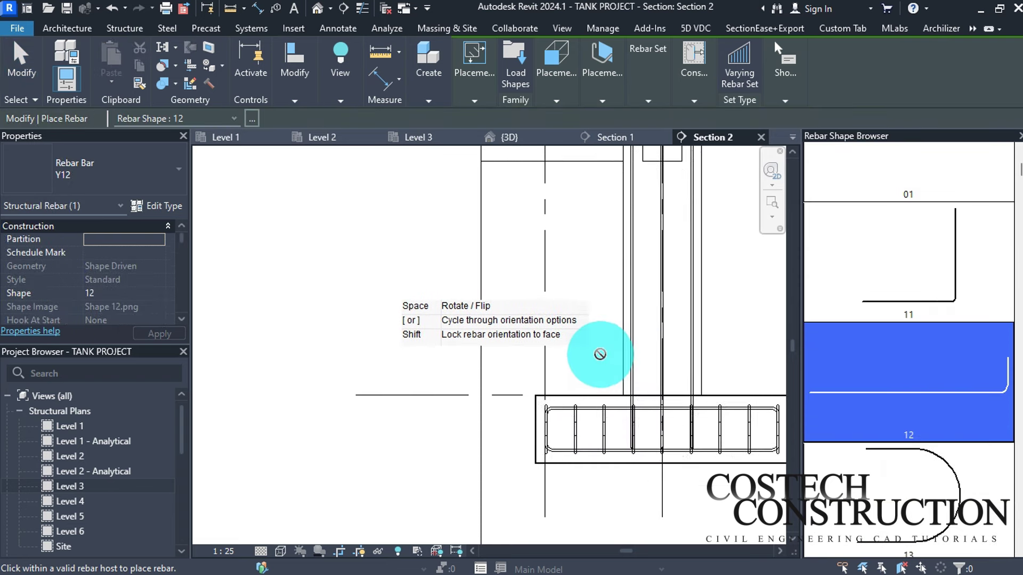
click(641, 362)
key(Escape)
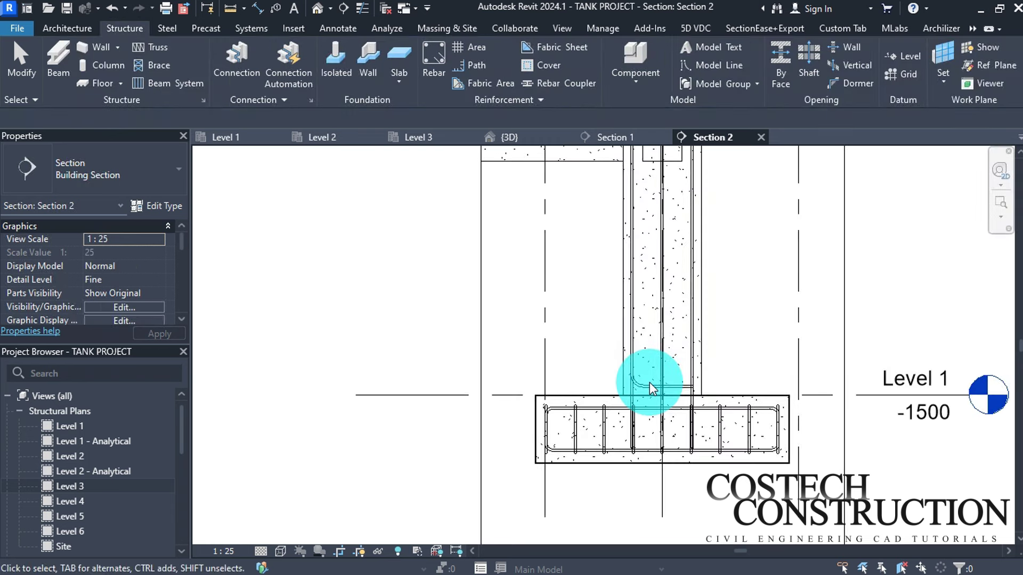
click(650, 384)
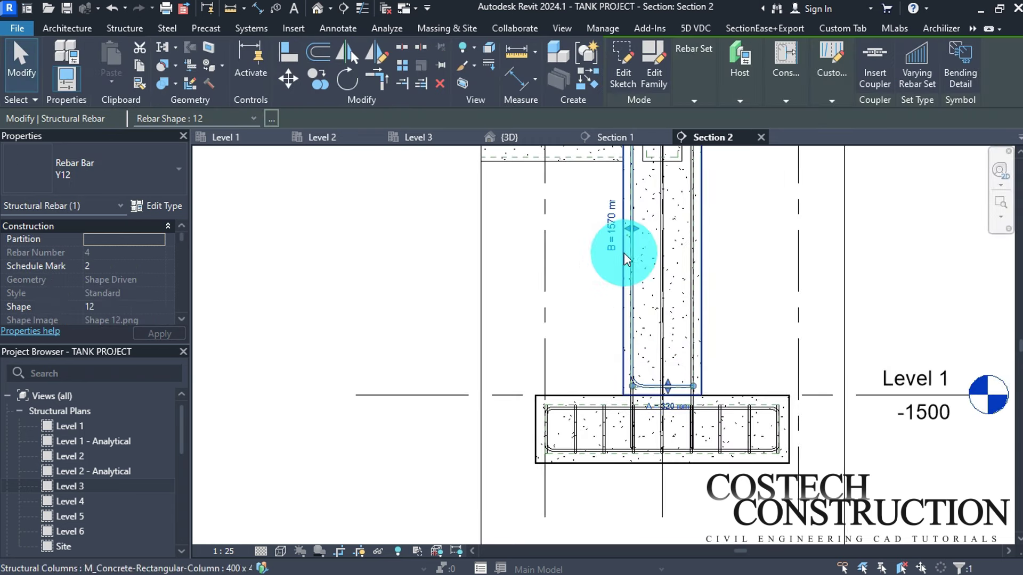
click(786, 80)
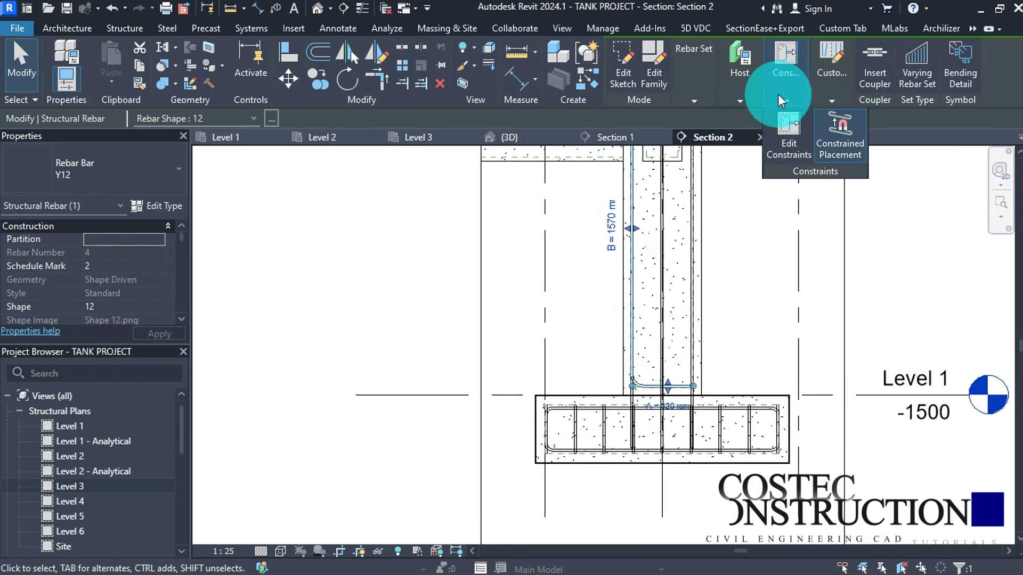
Offset the starter bar's bottom leg 316 mm down into the footing
click(789, 133)
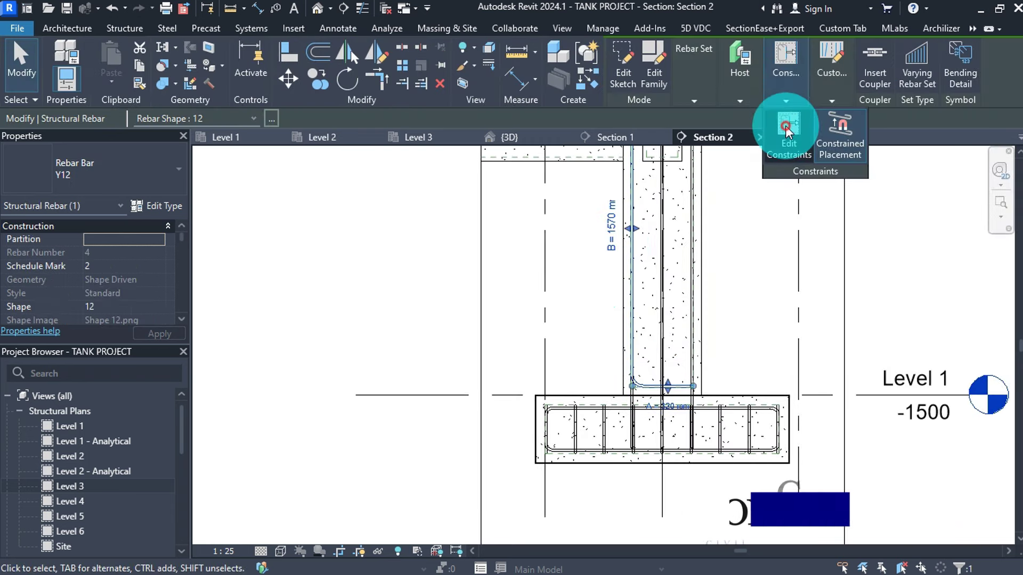
click(670, 385)
click(669, 403)
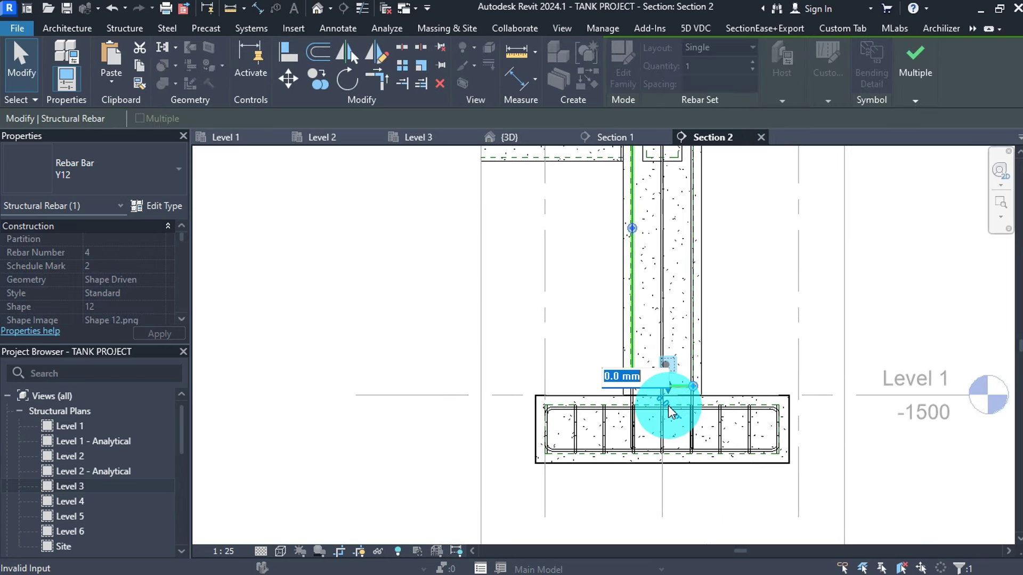
text(316)
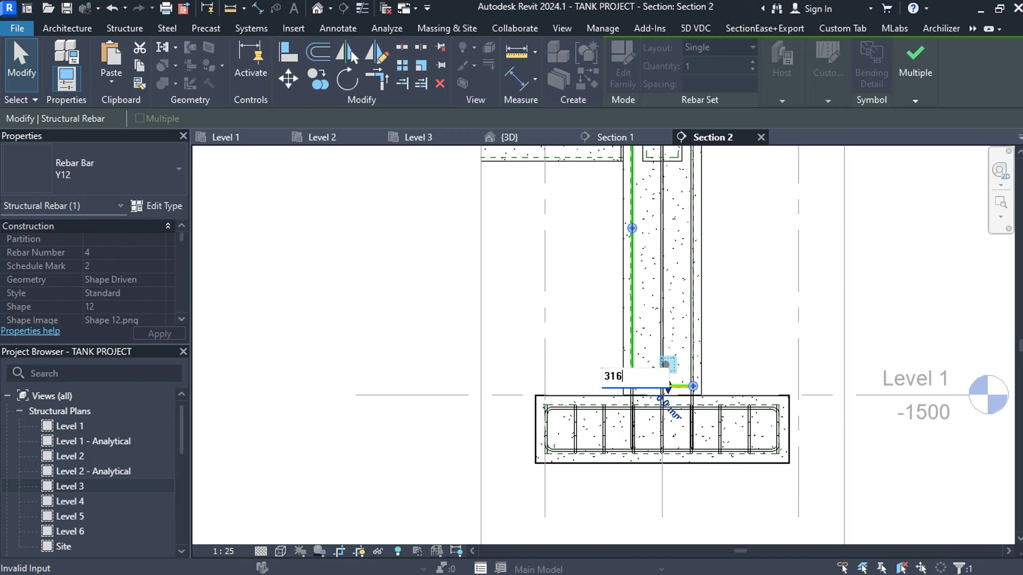
click(668, 405)
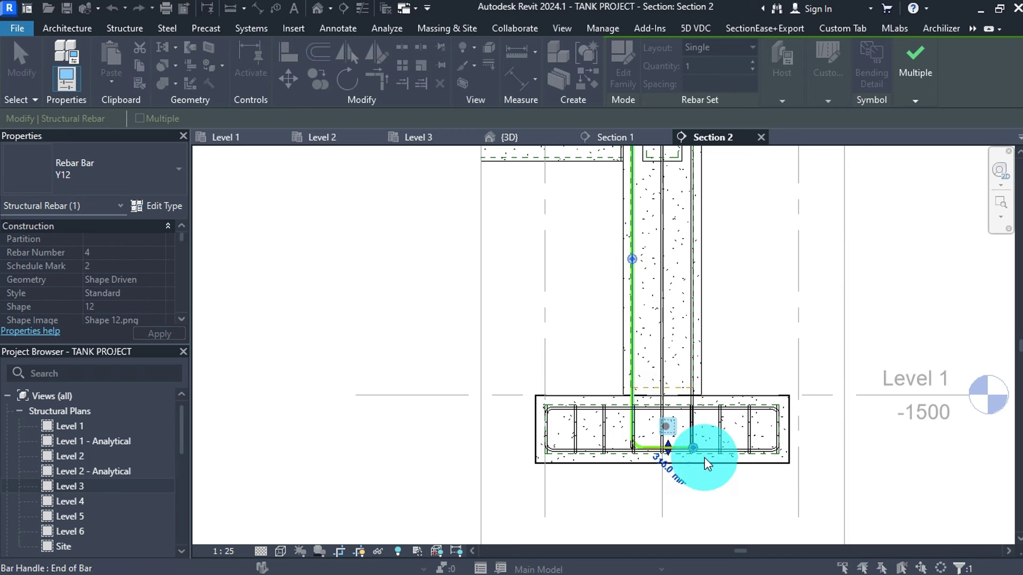
scroll(736, 353, down, 2)
click(914, 100)
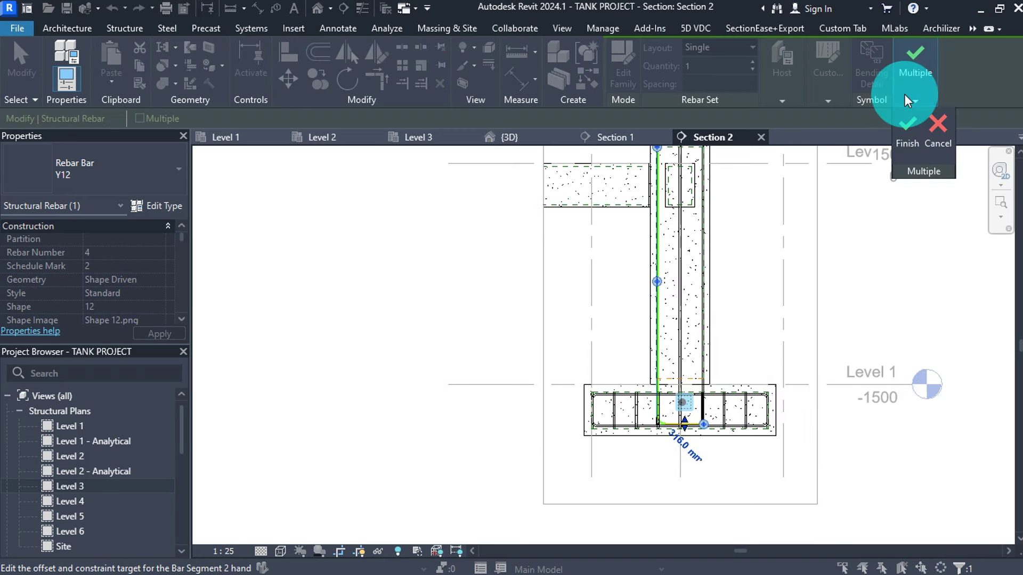
click(906, 122)
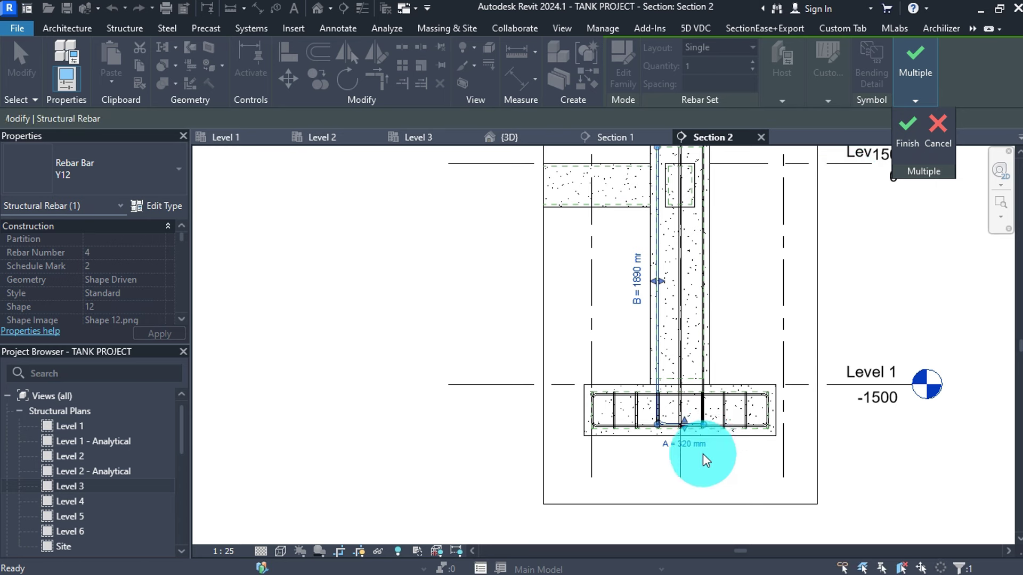
Set the bar's foot (A) length to 480 mm, then show the Level 3 plan
scroll(677, 438, up, 2)
click(677, 428)
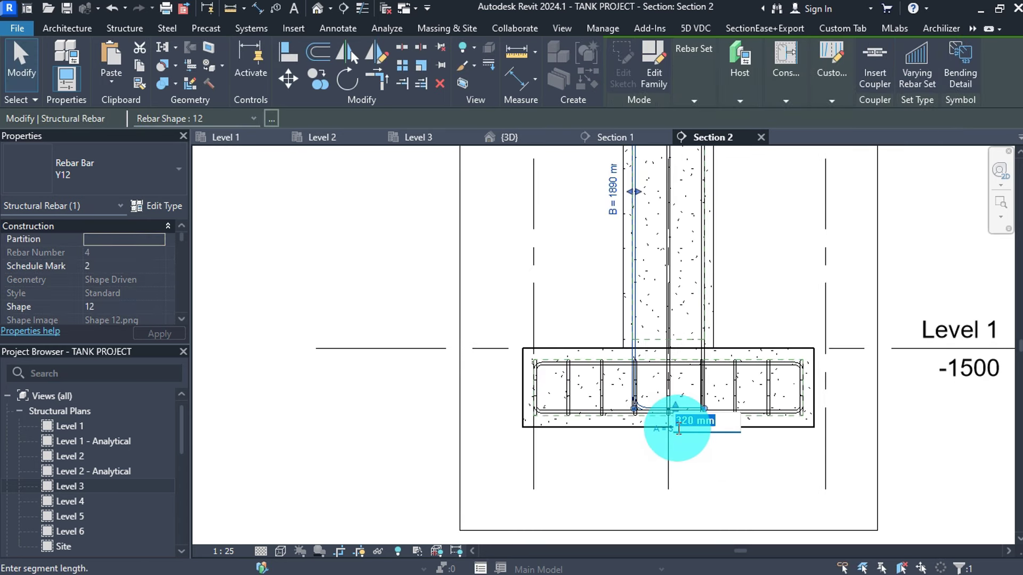
text(480)
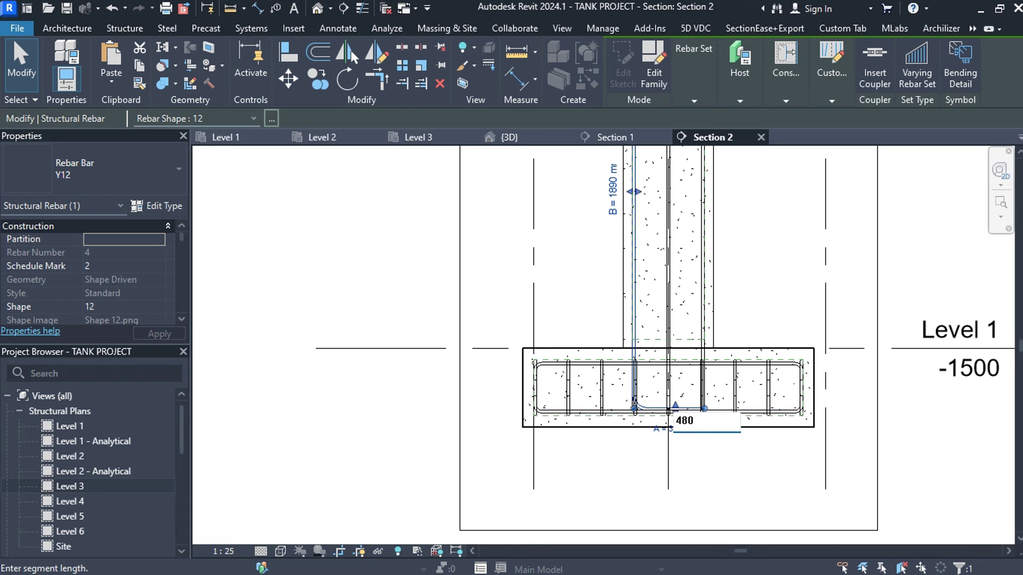
click(677, 427)
click(597, 214)
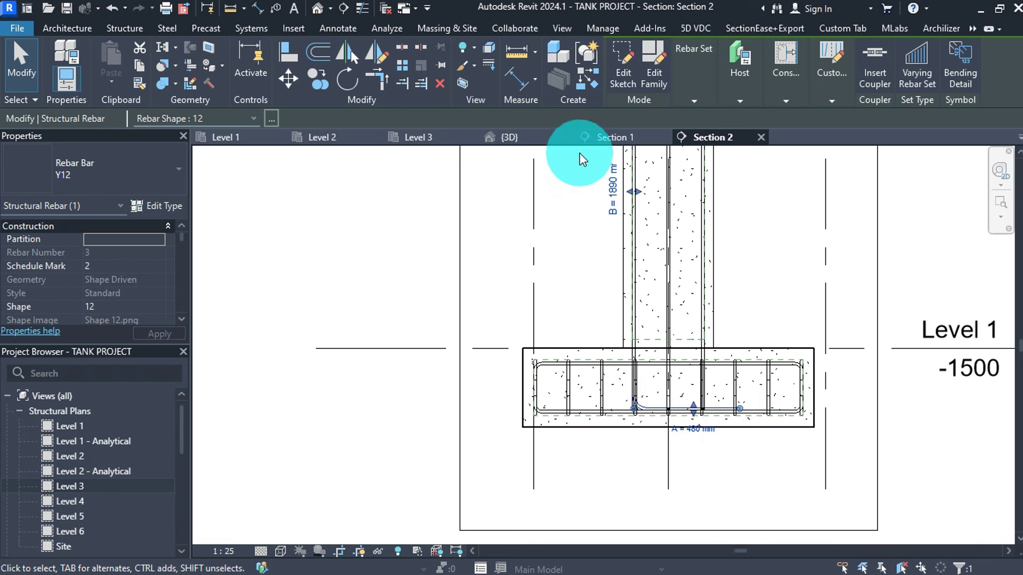
click(427, 138)
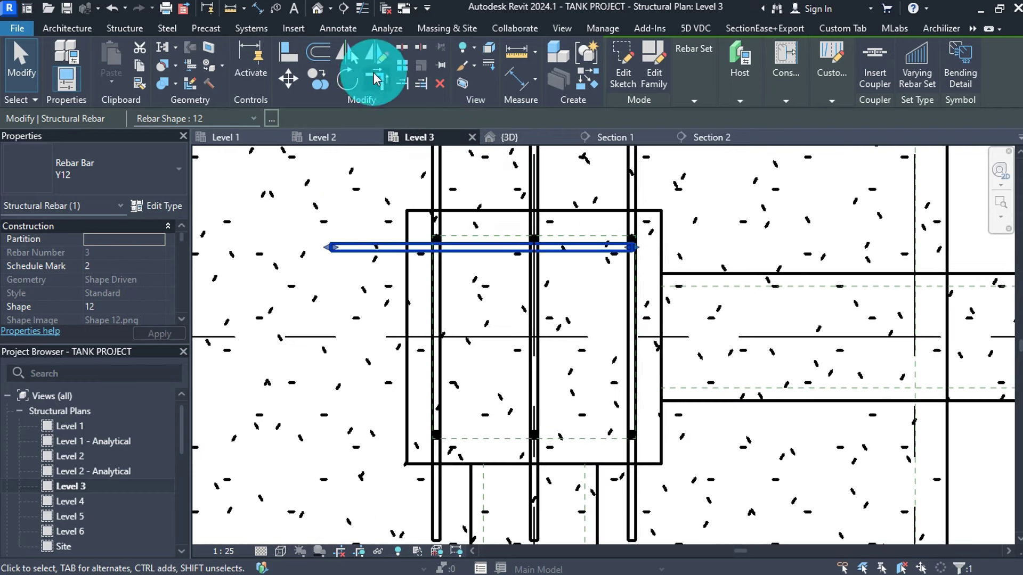
Align the starter bar to the horizontal grid line in the Level 3 plan, then return to Section 2
click(320, 52)
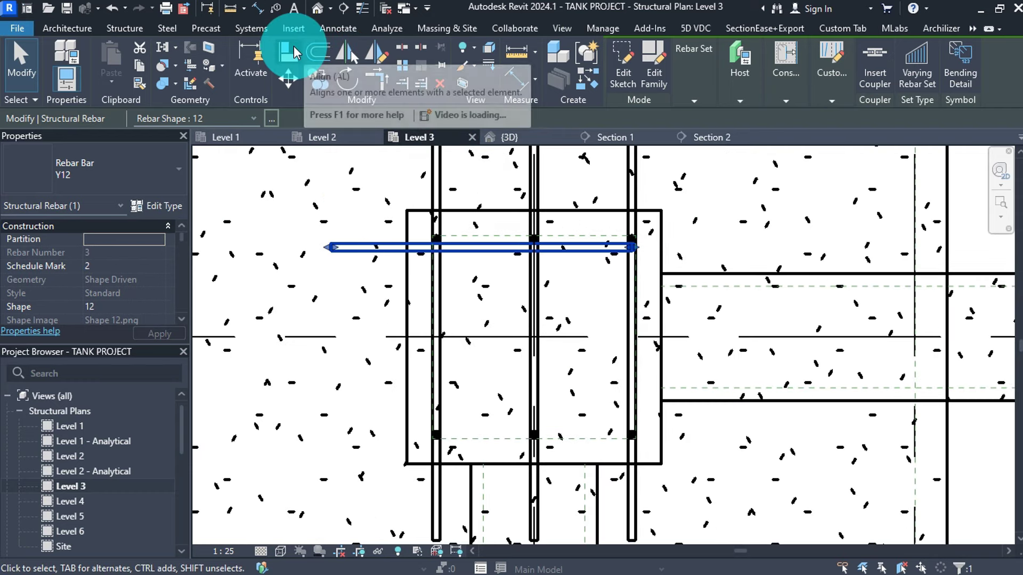
click(491, 337)
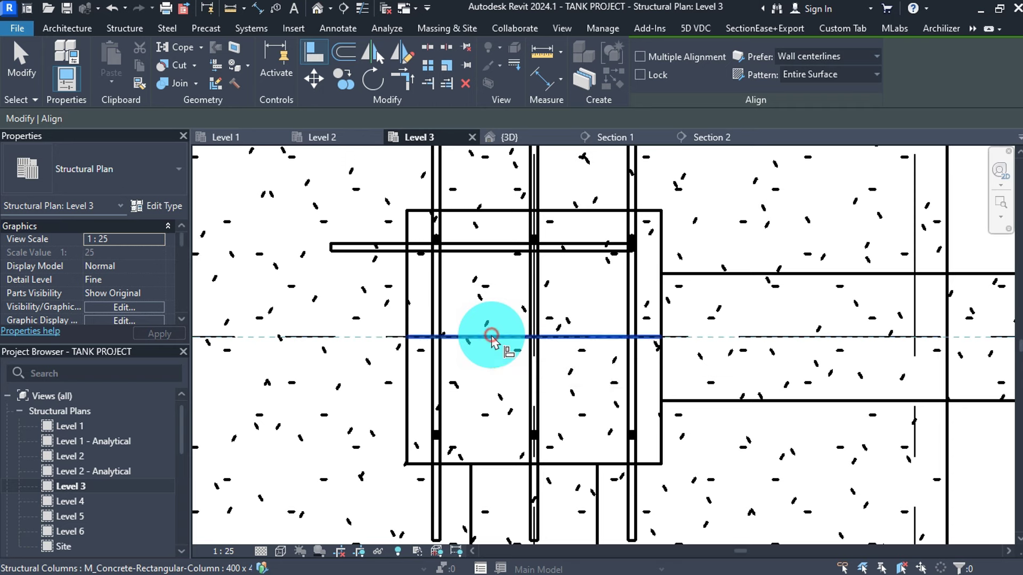
click(491, 247)
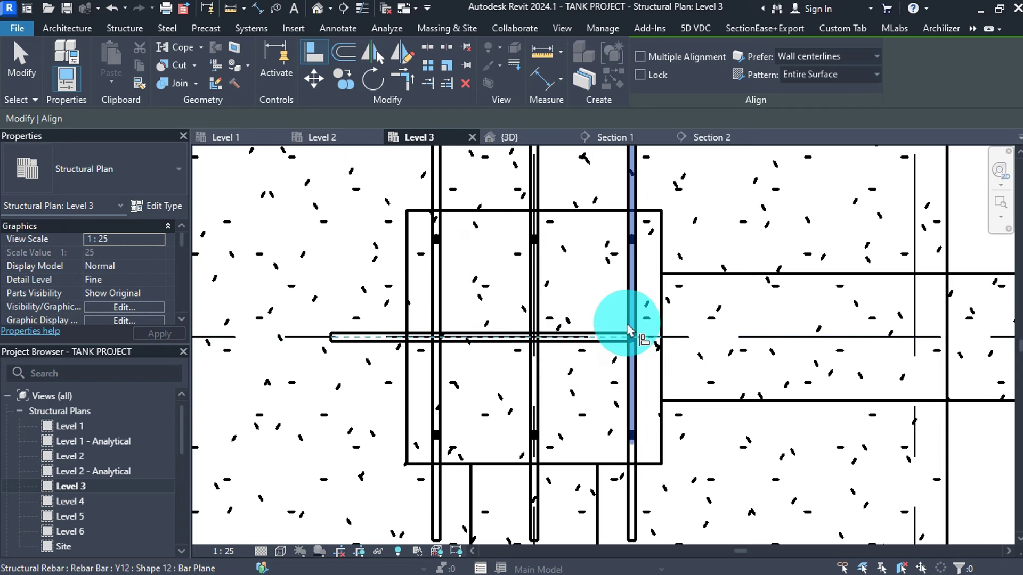
key(Escape)
key(Escape)
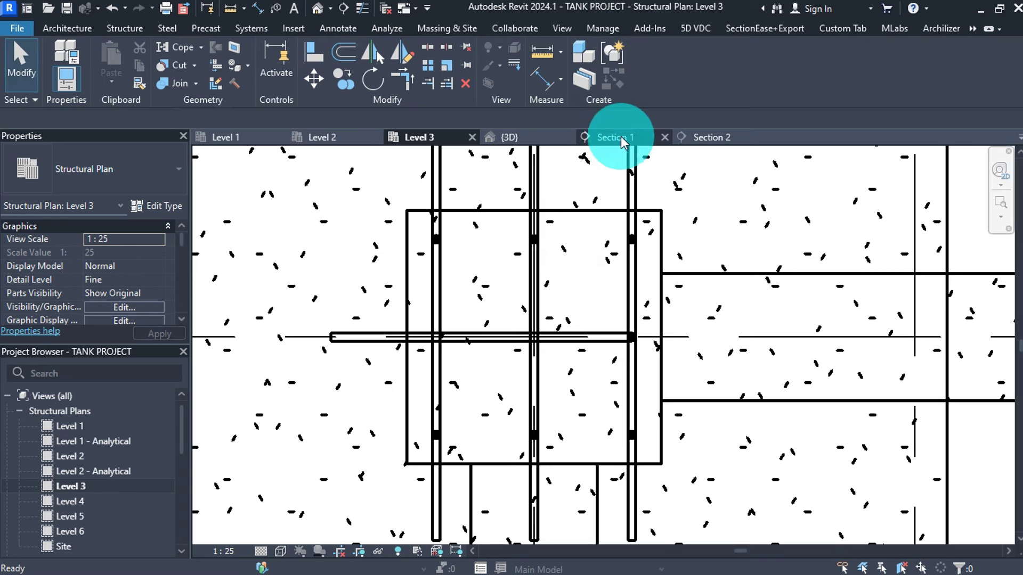
click(695, 138)
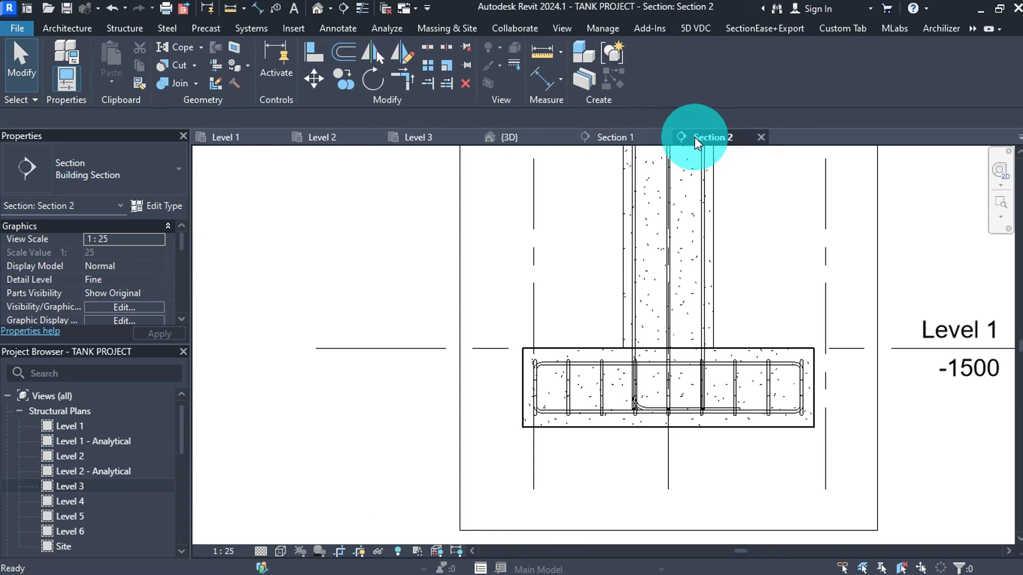
Mirror a copy of the L-shaped starter bar across the vertical reference line in Section 2
click(660, 411)
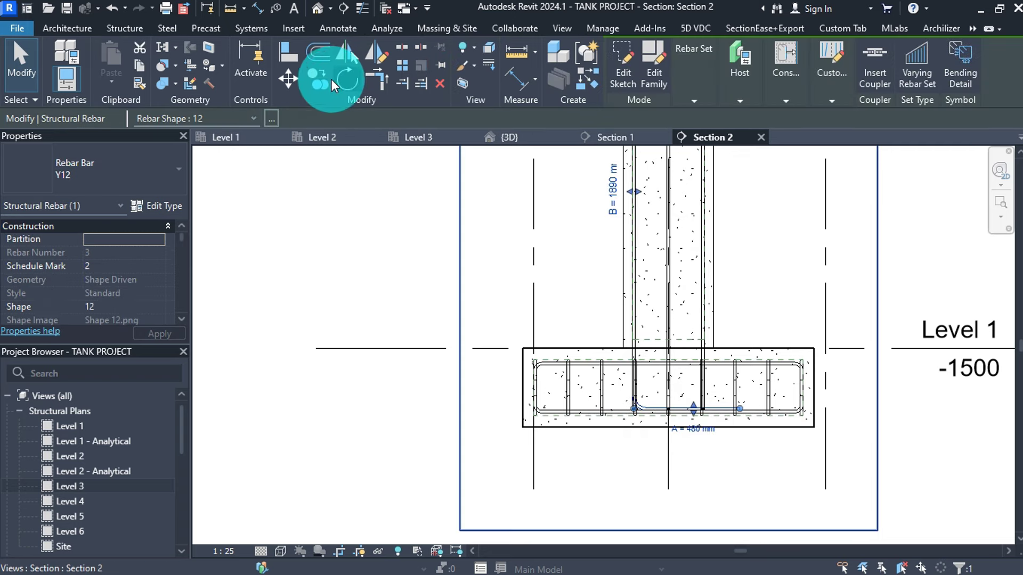
click(336, 50)
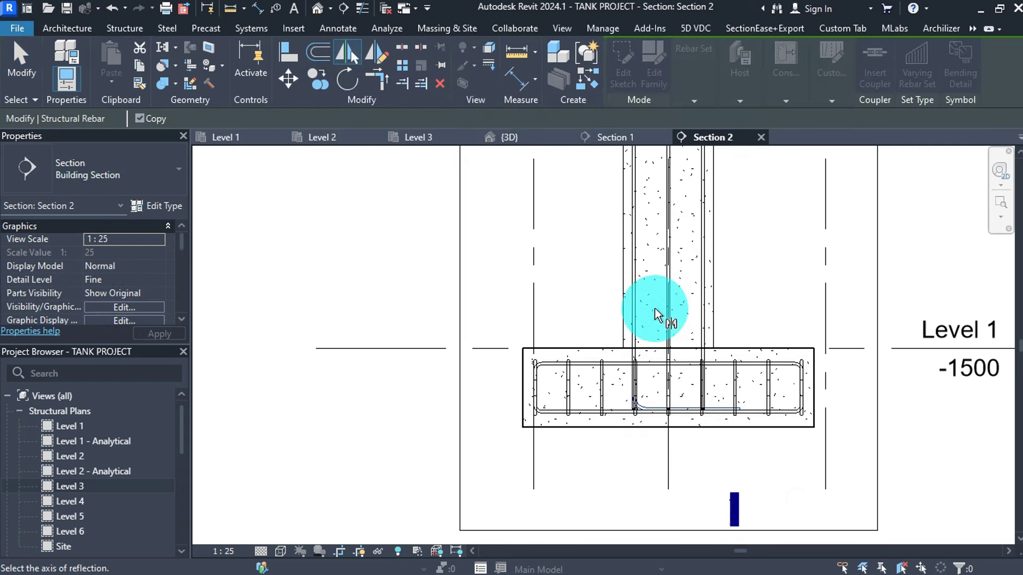
scroll(654, 308, up, 8)
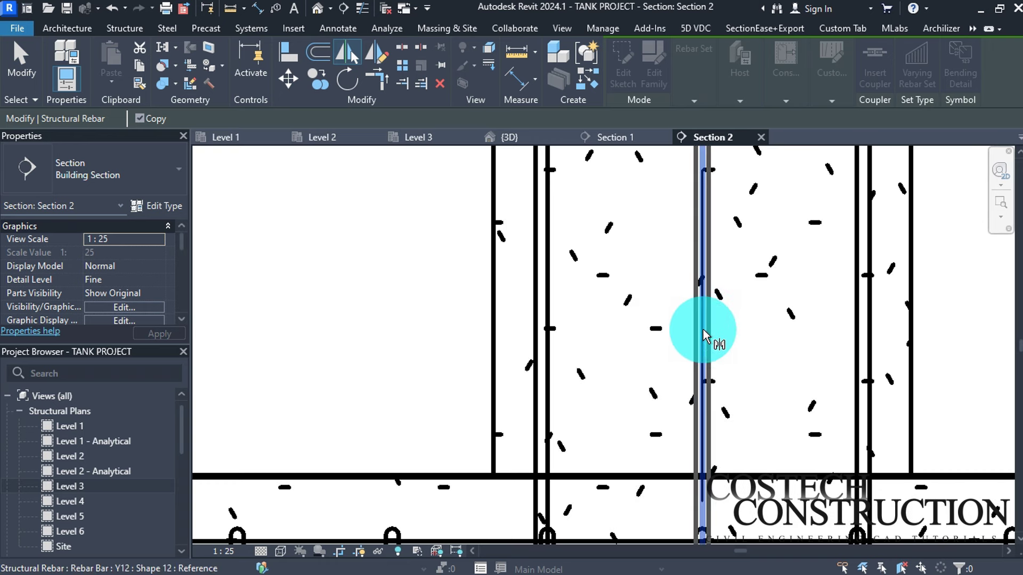
click(703, 336)
scroll(647, 290, down, 5)
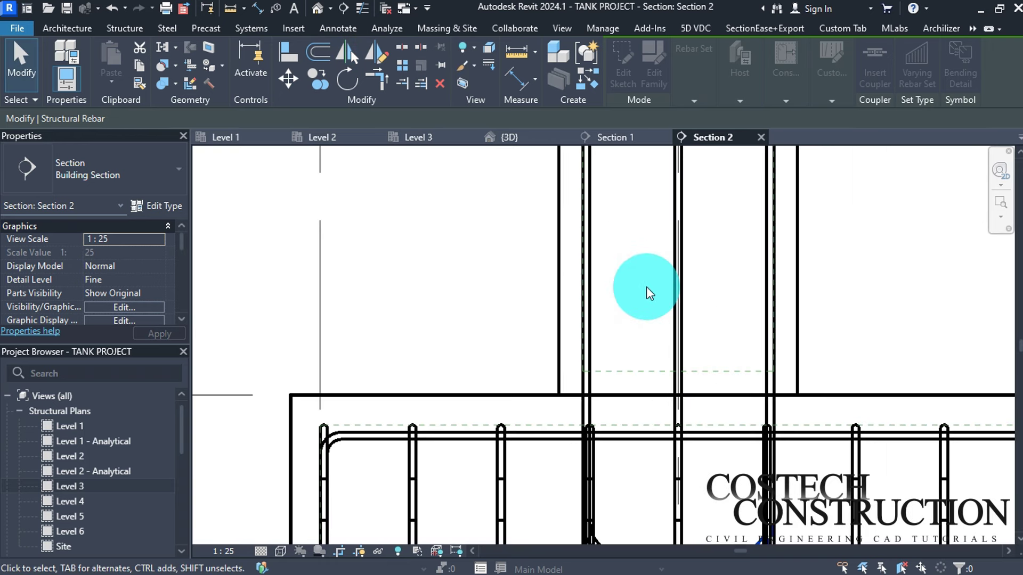
scroll(646, 290, up, 3)
click(660, 308)
key(Escape)
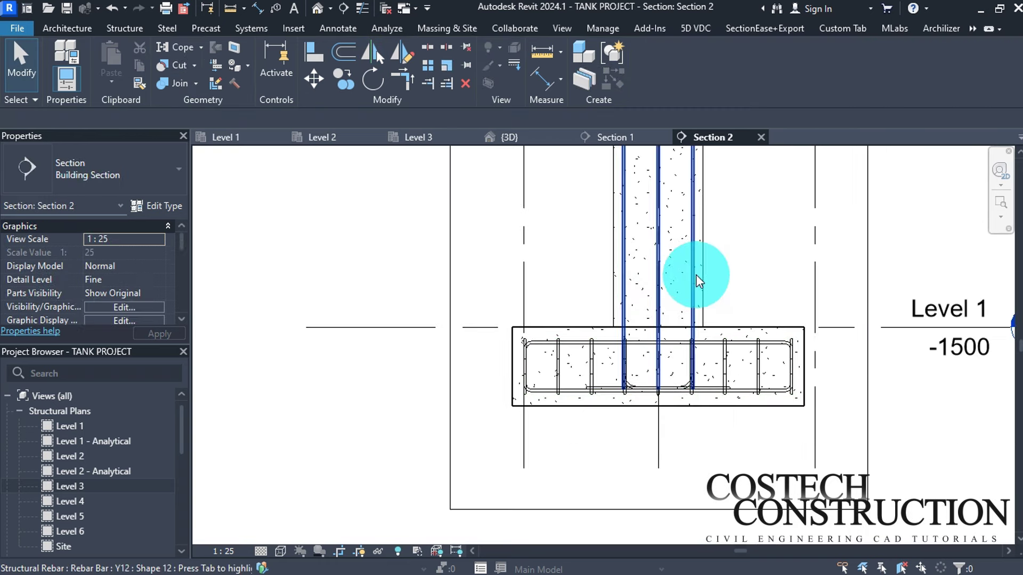
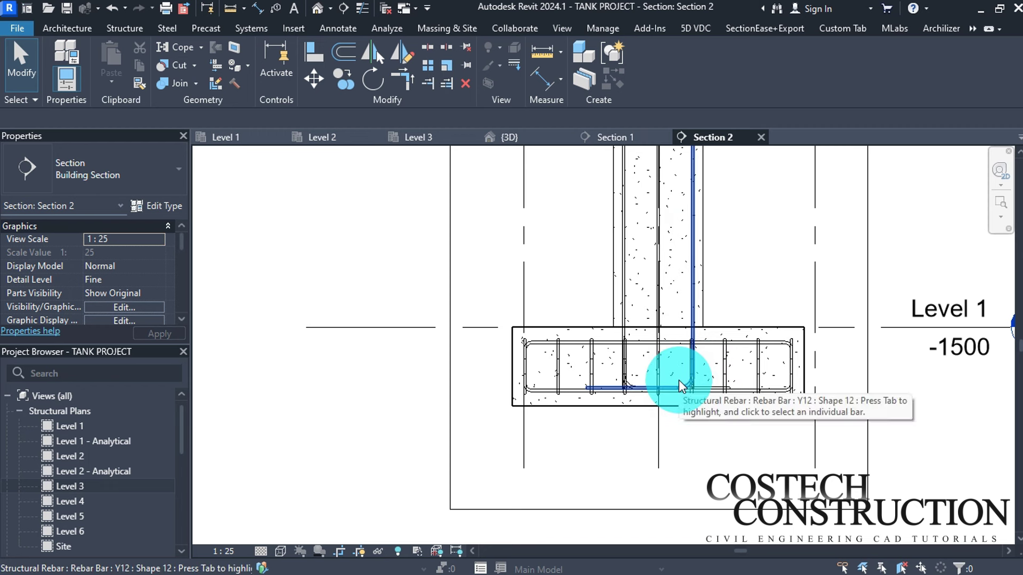
In the 3D view, select every instance of the footing rebar mesh across the entire project
scroll(621, 381, up, 5)
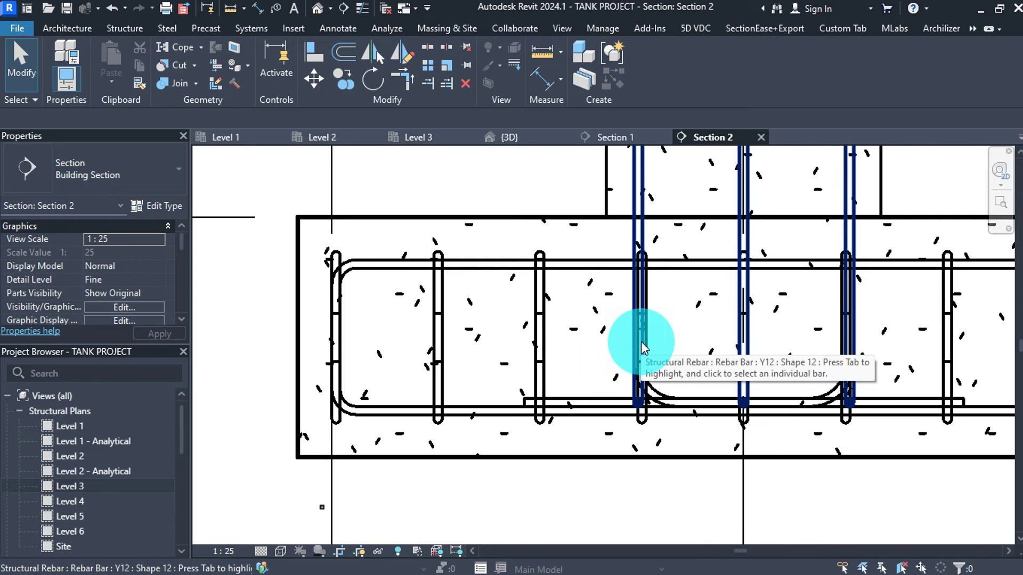
click(509, 139)
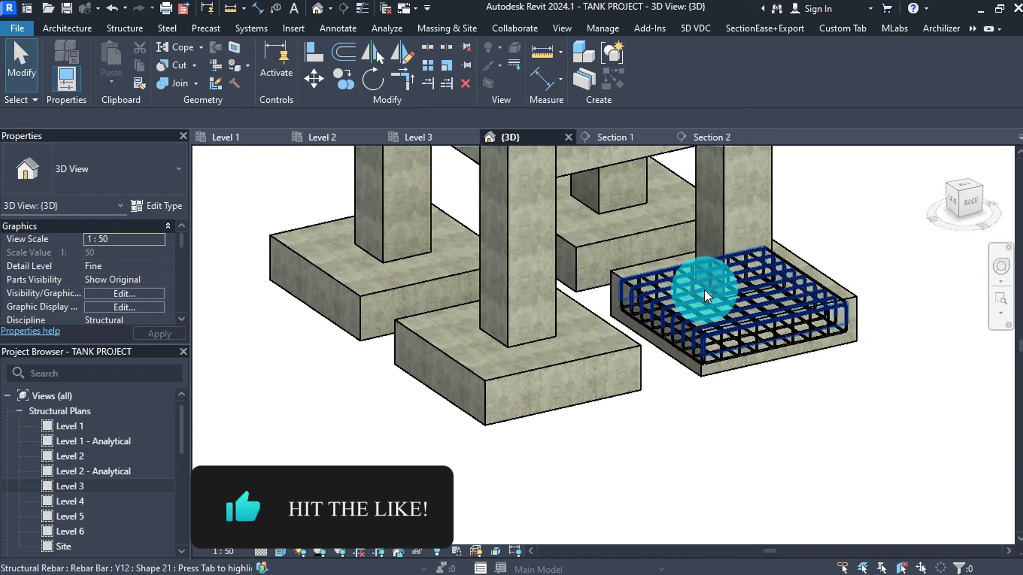
click(704, 292)
right_click(704, 292)
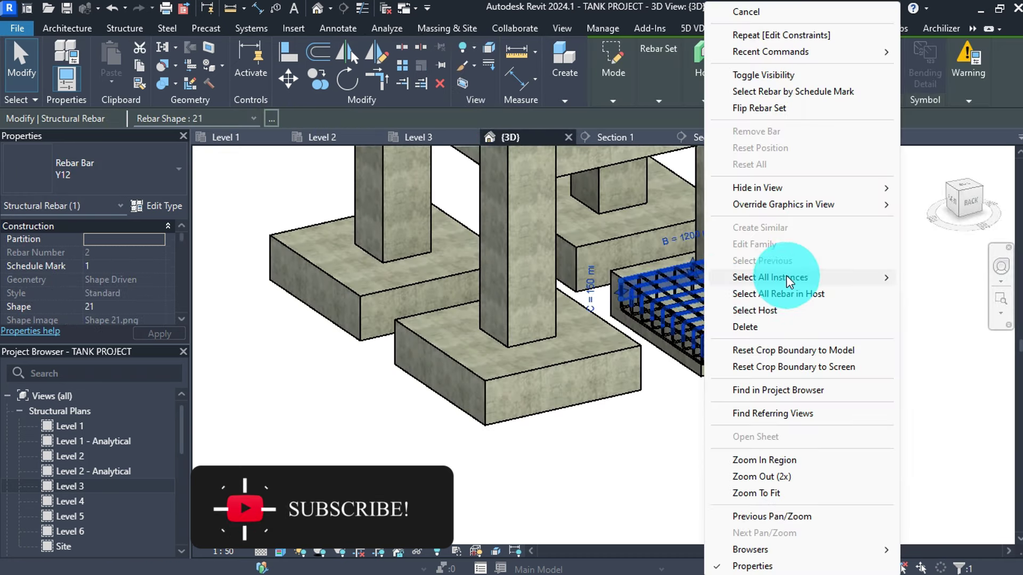
mouse_move(801, 276)
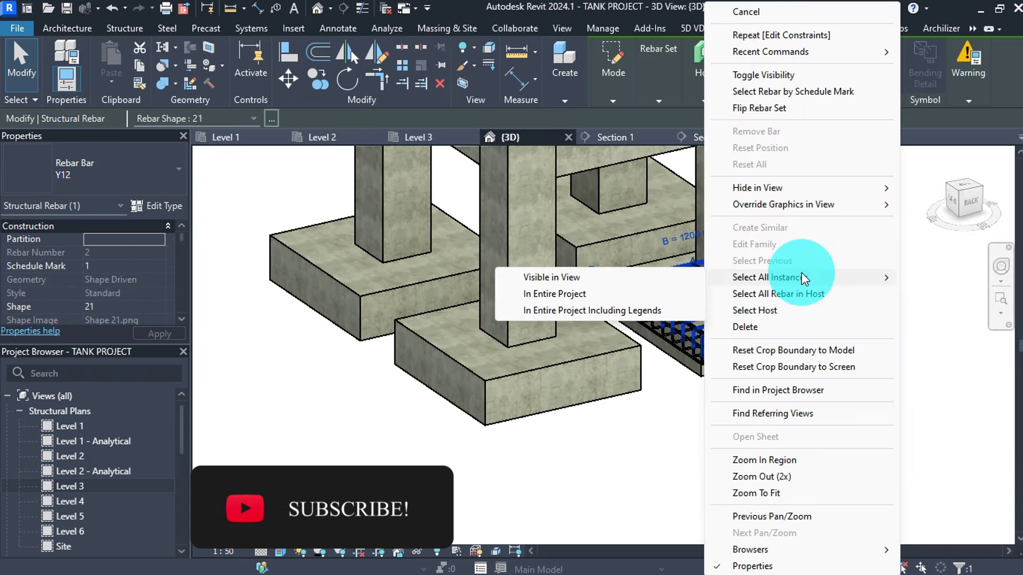
click(586, 293)
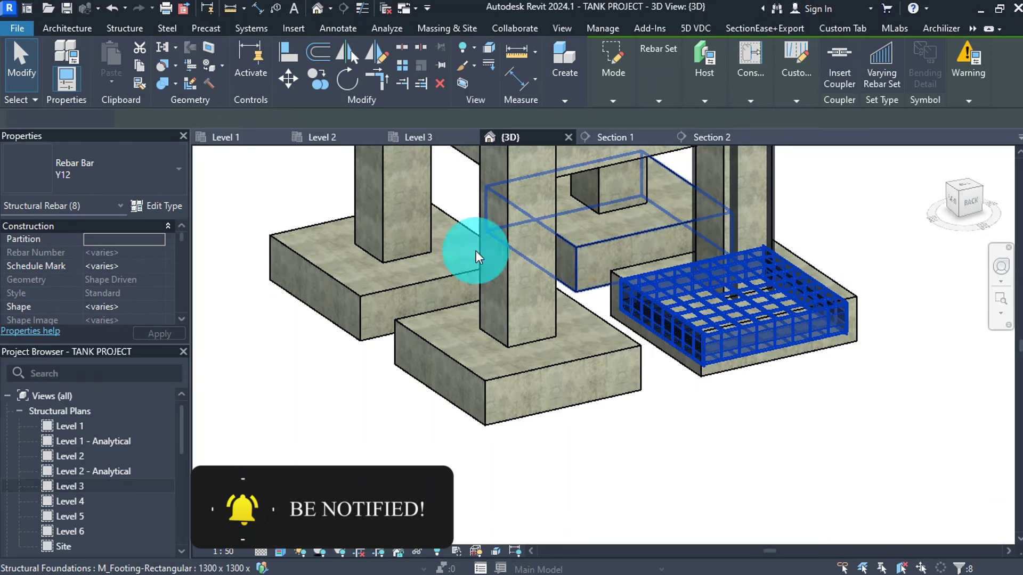
scroll(50, 255, down, 3)
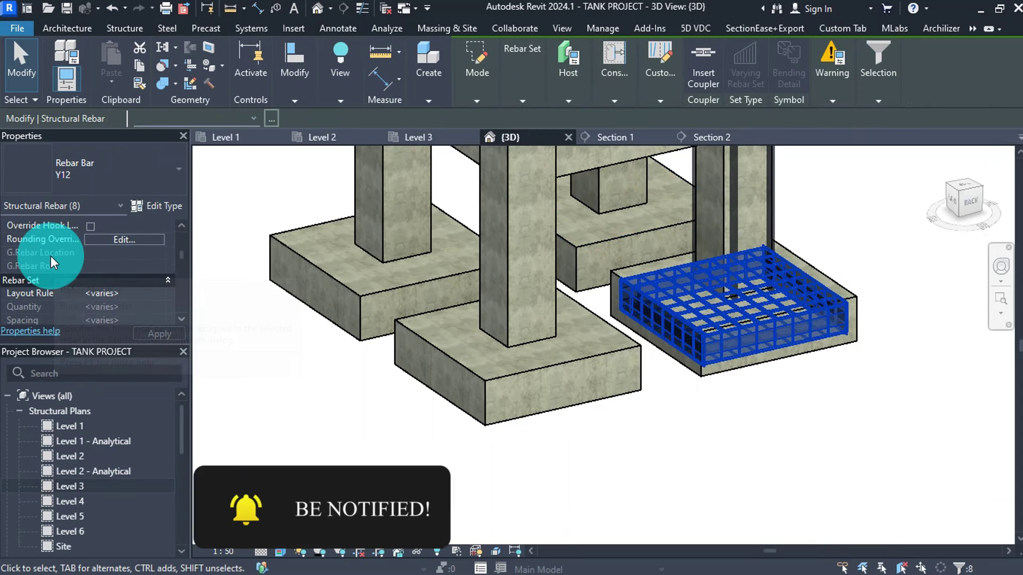
scroll(65, 249, down, 3)
scroll(65, 248, down, 3)
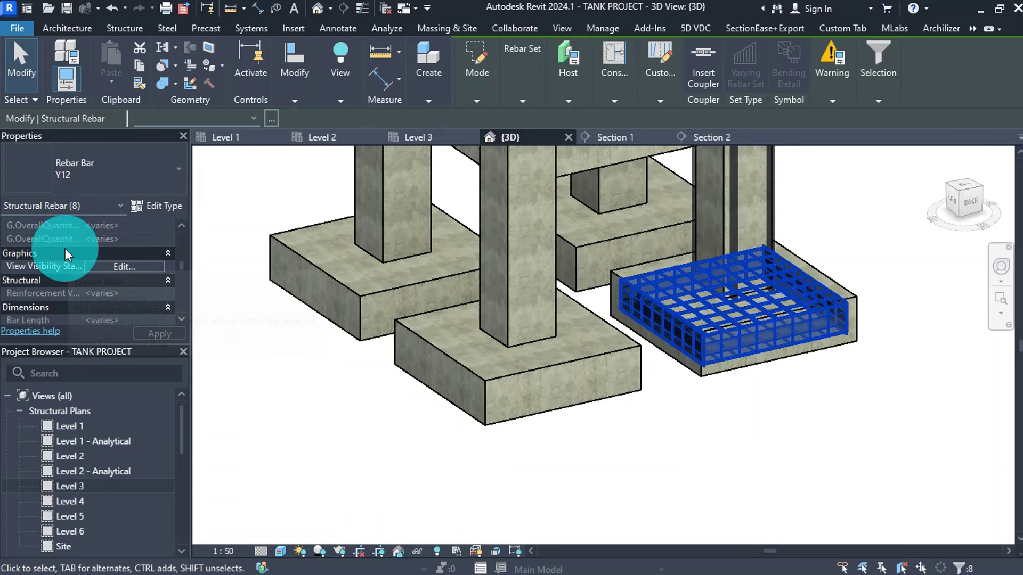
Set the selected rebar to View Unobscured in the {3D} view, then clear the selection
click(130, 228)
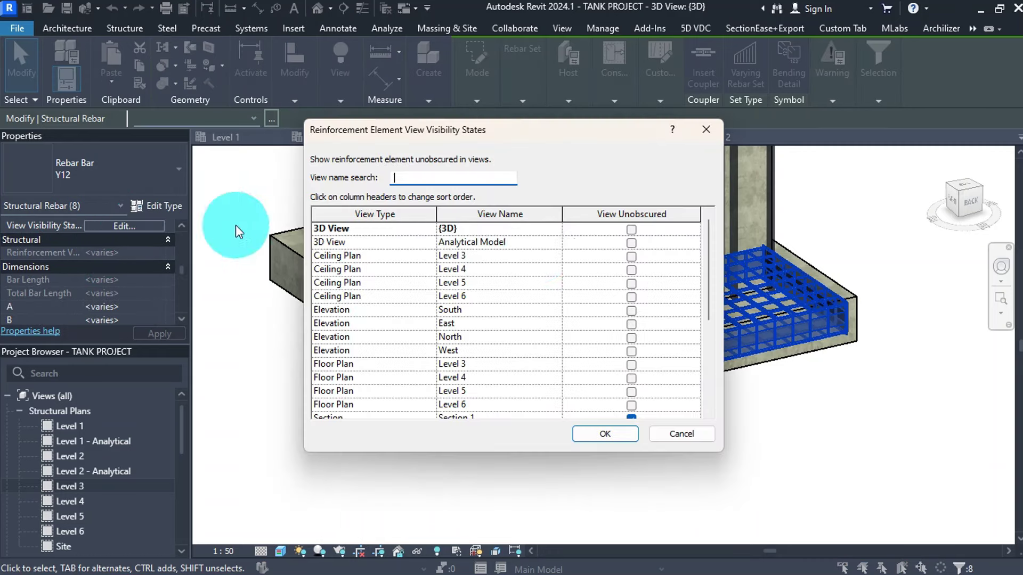
click(631, 230)
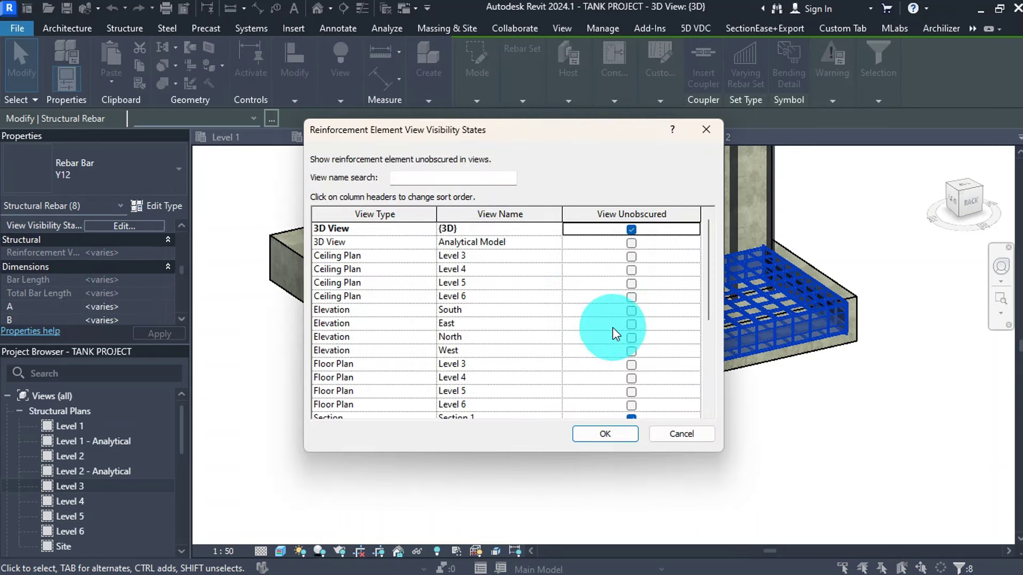
click(605, 433)
scroll(673, 429, down, 3)
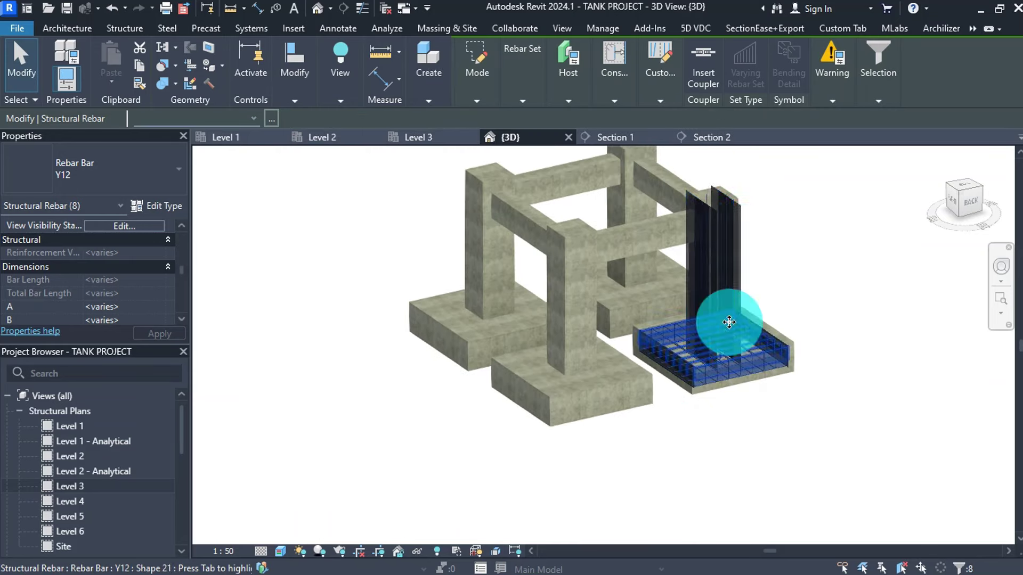
key(Escape)
Zoom and orbit the 3D view to inspect the footing cage and the whole frame
scroll(738, 196, up, 2)
scroll(724, 189, up, 5)
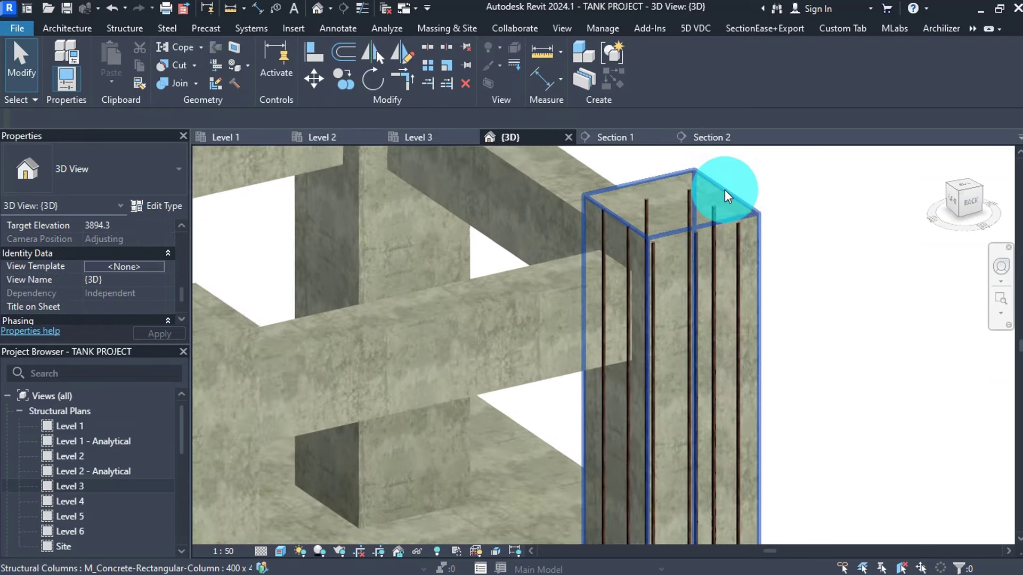
scroll(701, 184, down, 3)
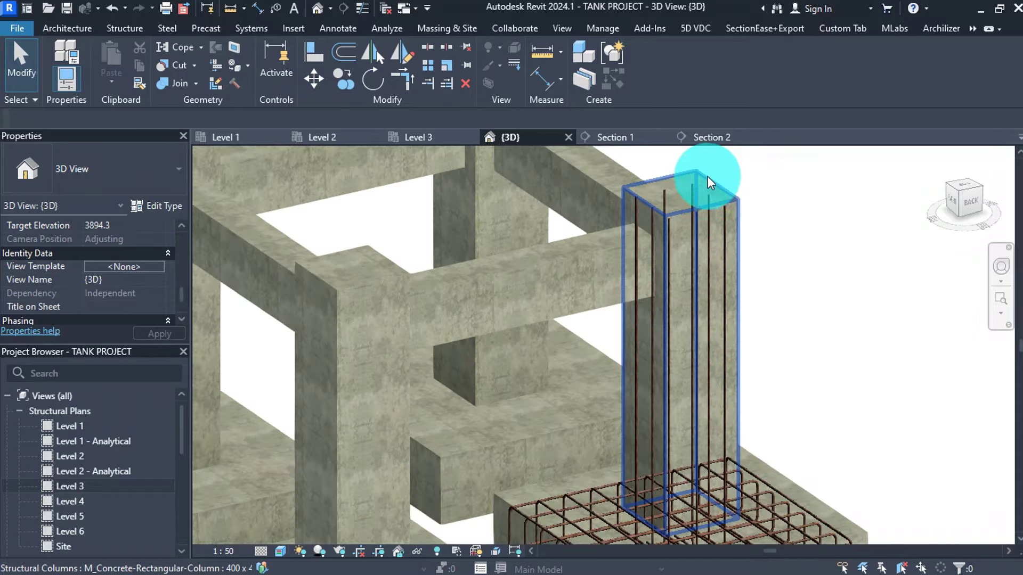
scroll(719, 189, down, 4)
shift+middle_drag(792, 347, 838, 357)
scroll(727, 403, up, 6)
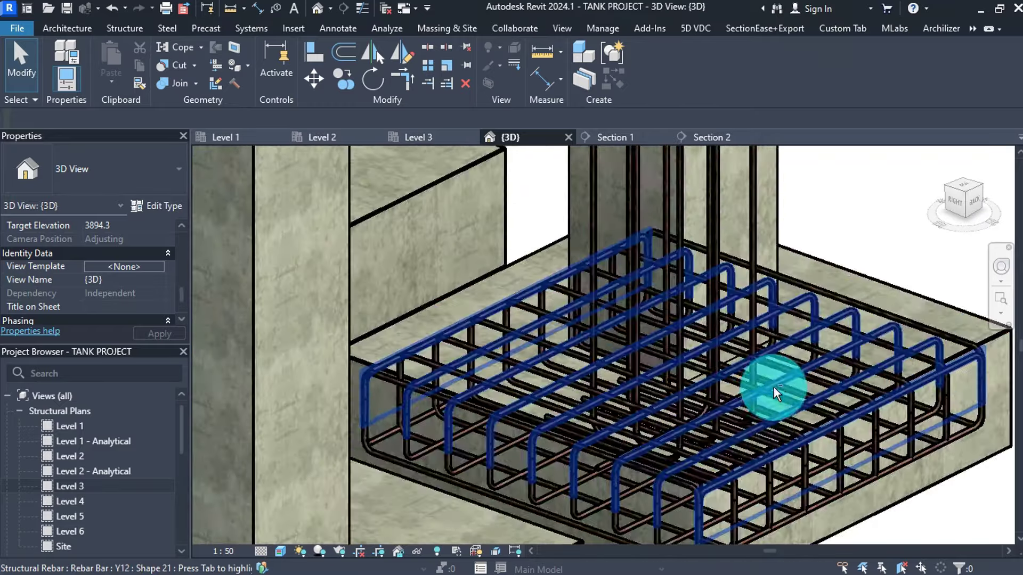
shift+middle_drag(773, 388, 708, 420)
scroll(708, 420, down, 5)
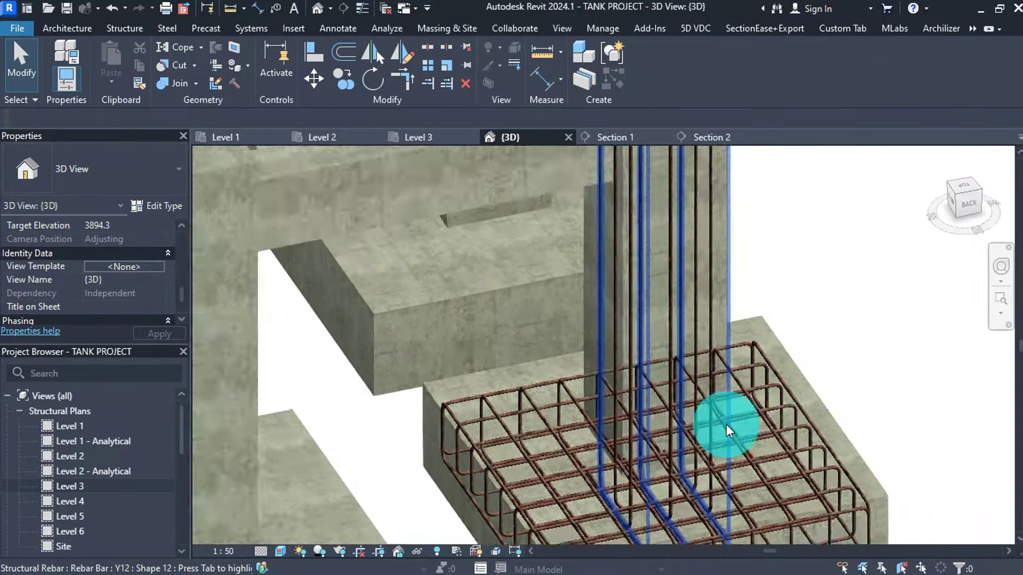
shift+middle_drag(810, 326, 608, 305)
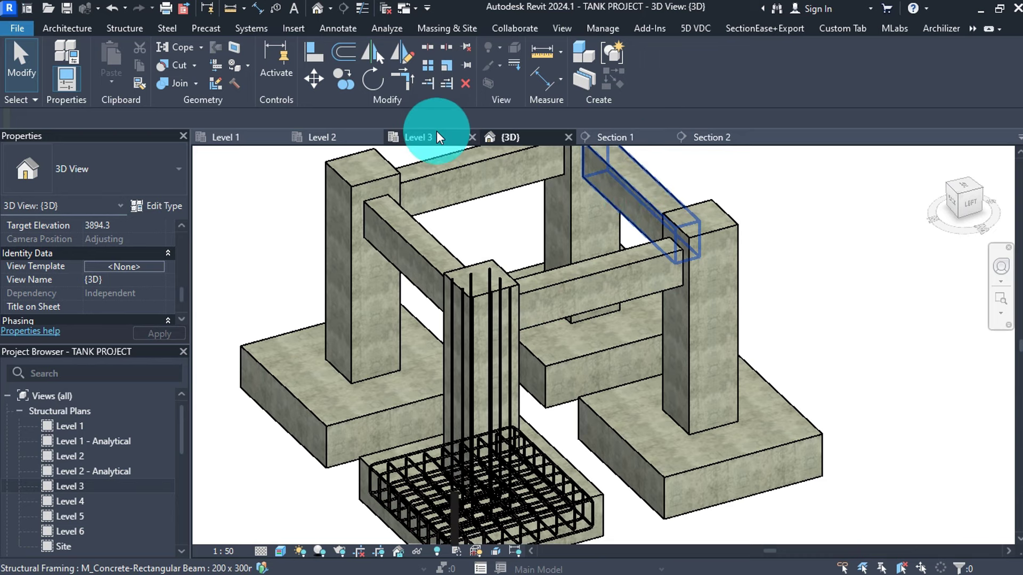
In Section 1, start placing rebar with rebar shape 63
click(607, 138)
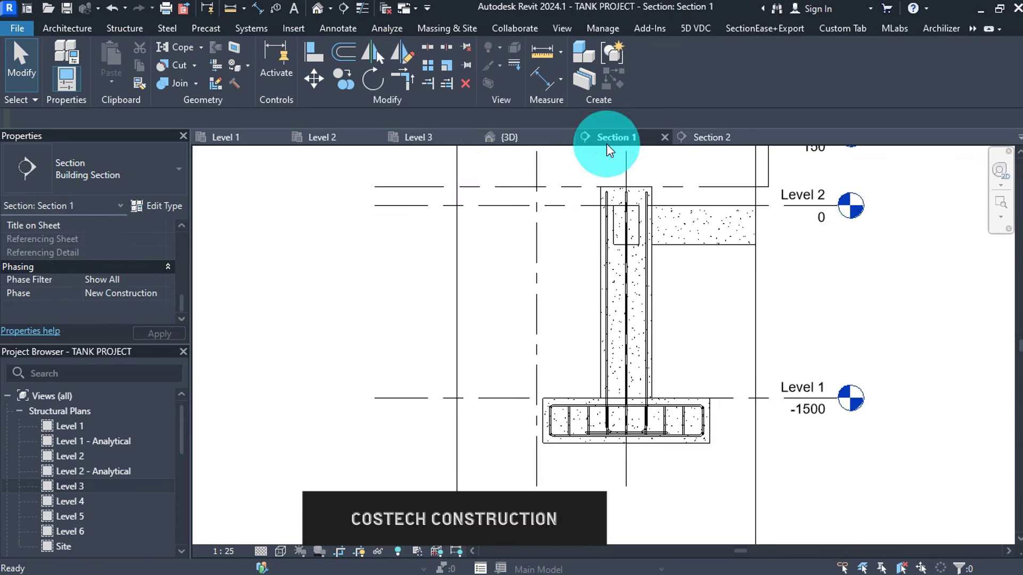
click(124, 28)
click(427, 58)
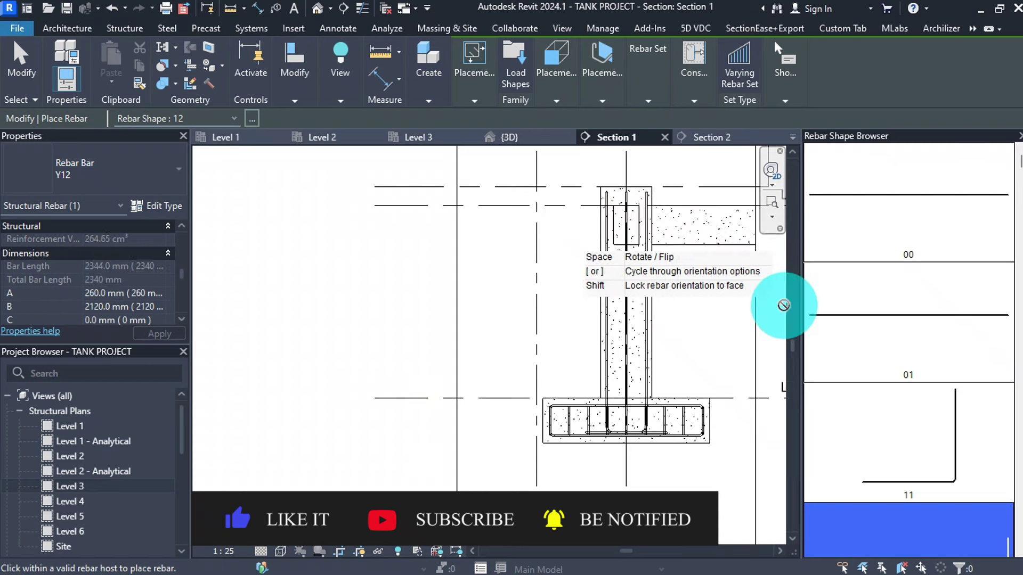
scroll(874, 314, down, 15)
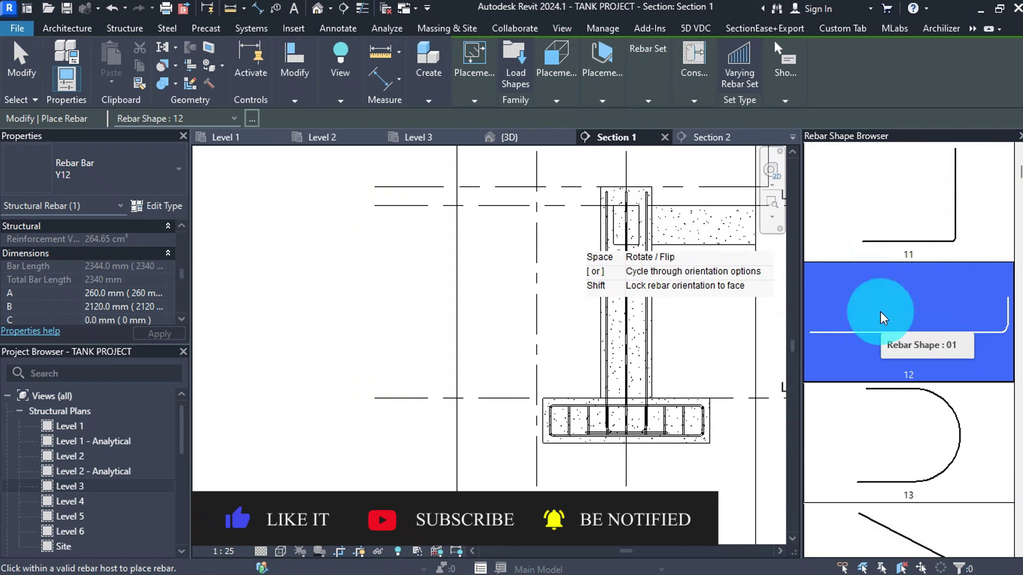
scroll(881, 316, down, 10)
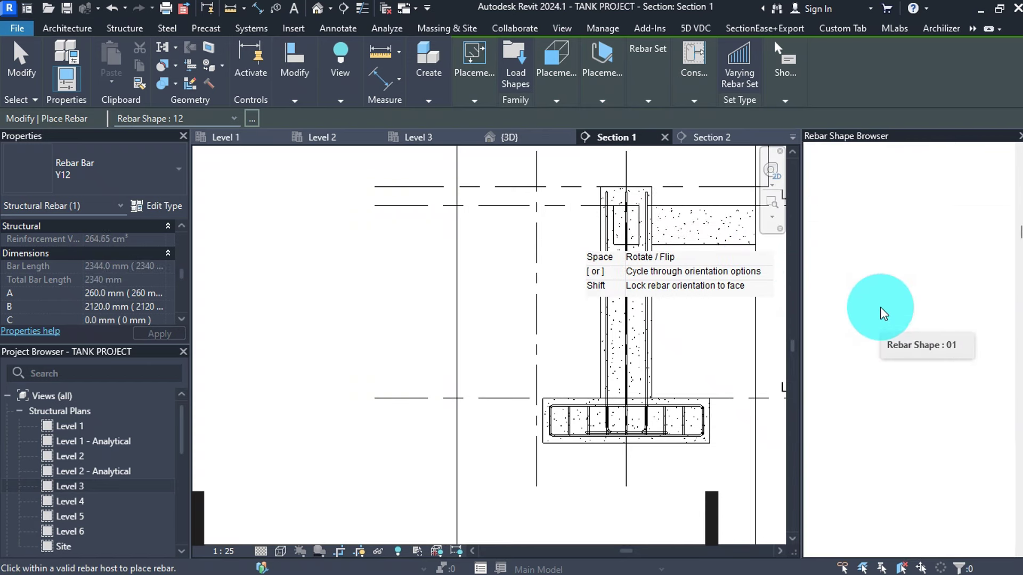
scroll(882, 314, down, 15)
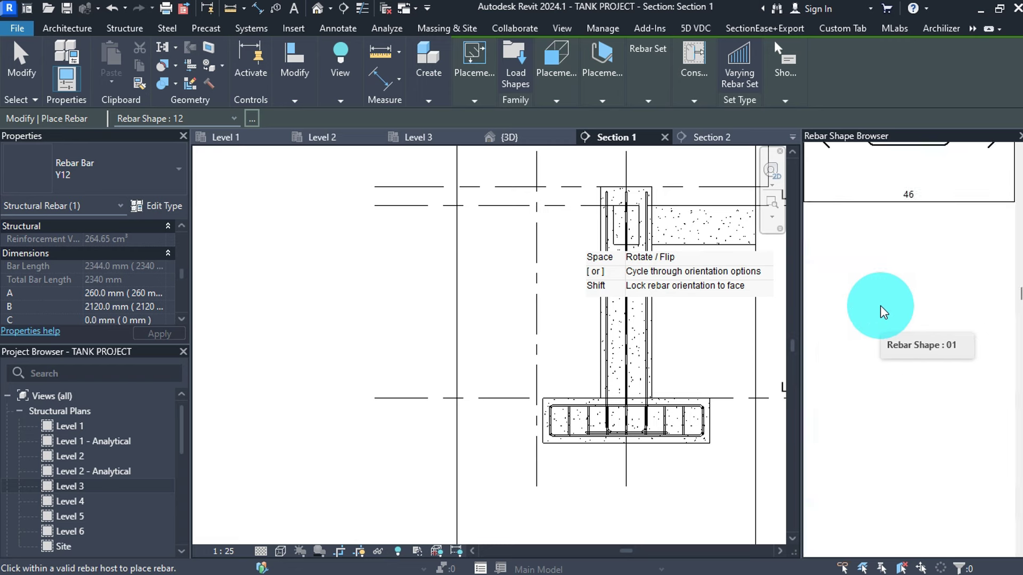
click(899, 308)
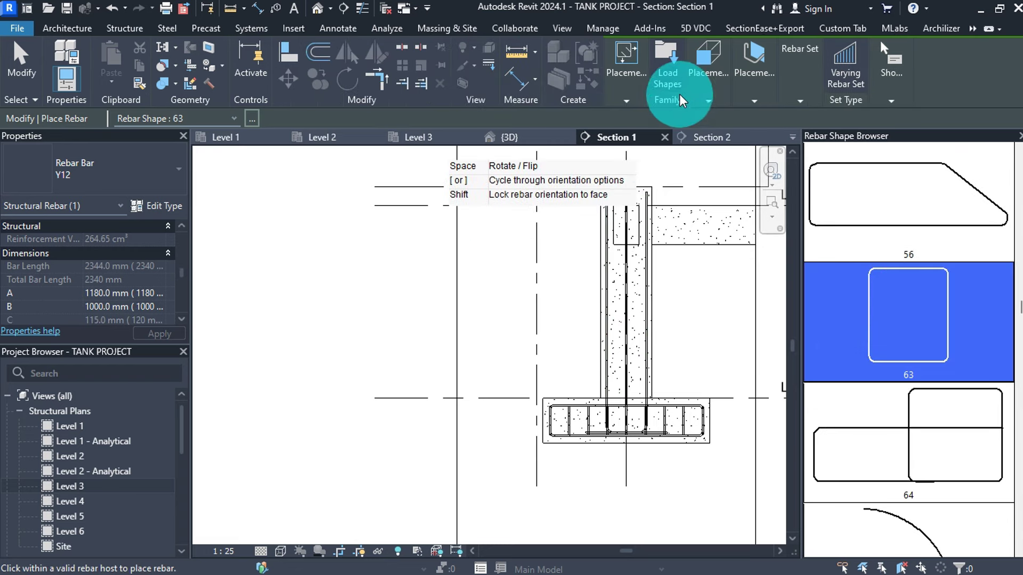
Set the placement plane to Near Cover Reference and the bar size to Y8
click(708, 100)
click(761, 128)
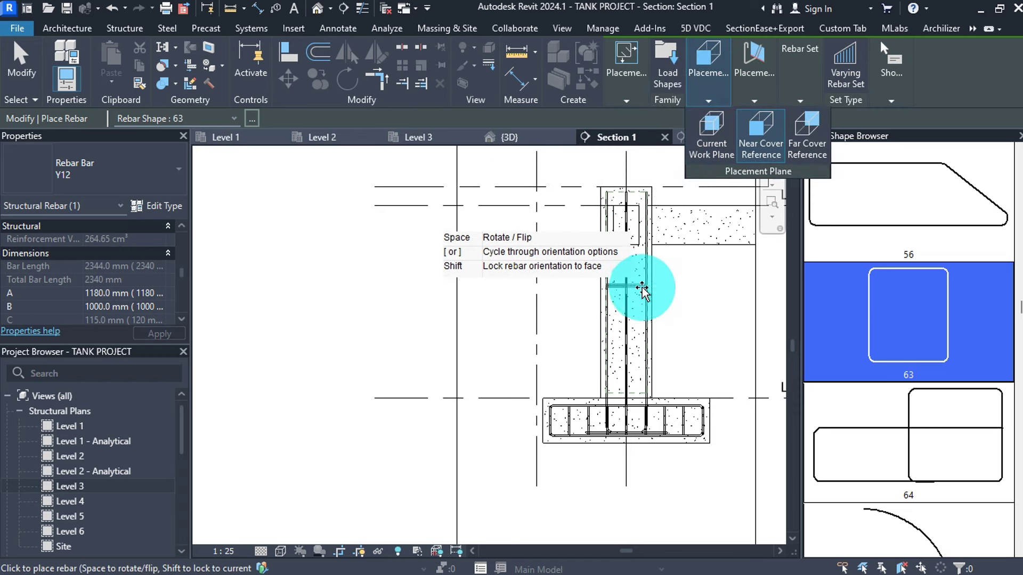
scroll(618, 309, up, 2)
scroll(620, 314, up, 2)
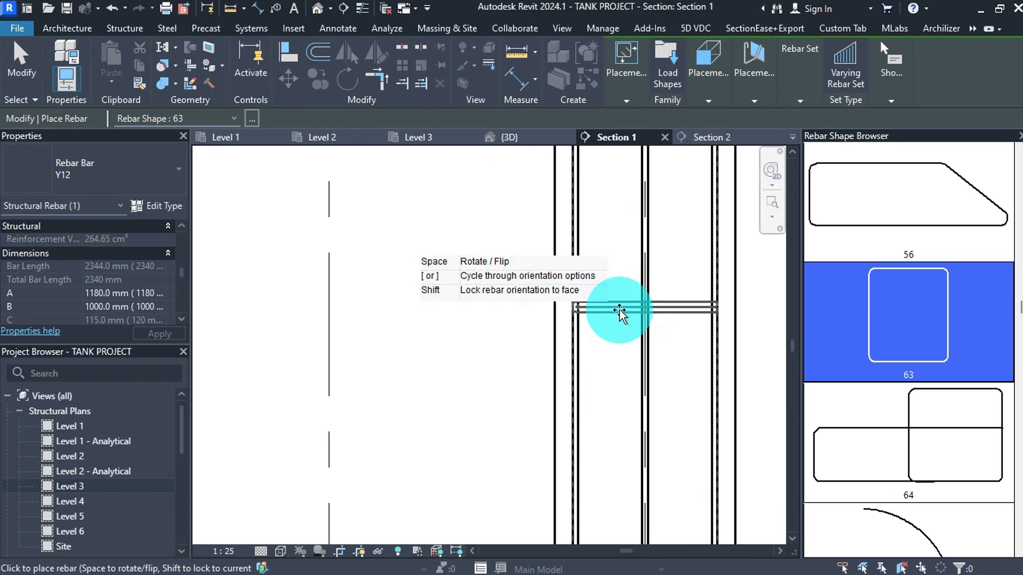
click(591, 280)
click(67, 169)
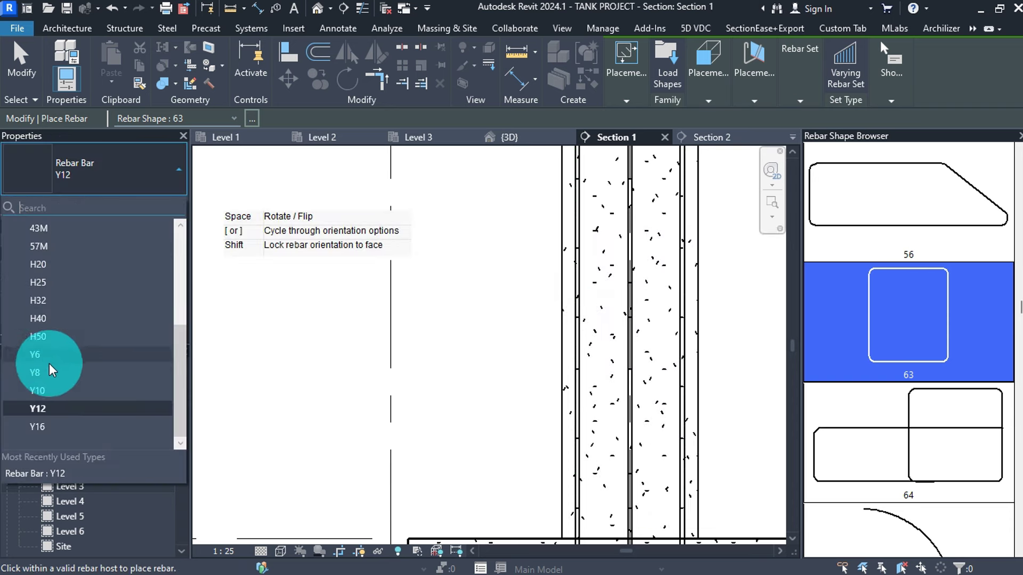
click(50, 373)
Place the Y8 shape 63 tie in the column and select it
scroll(315, 258, down, 1)
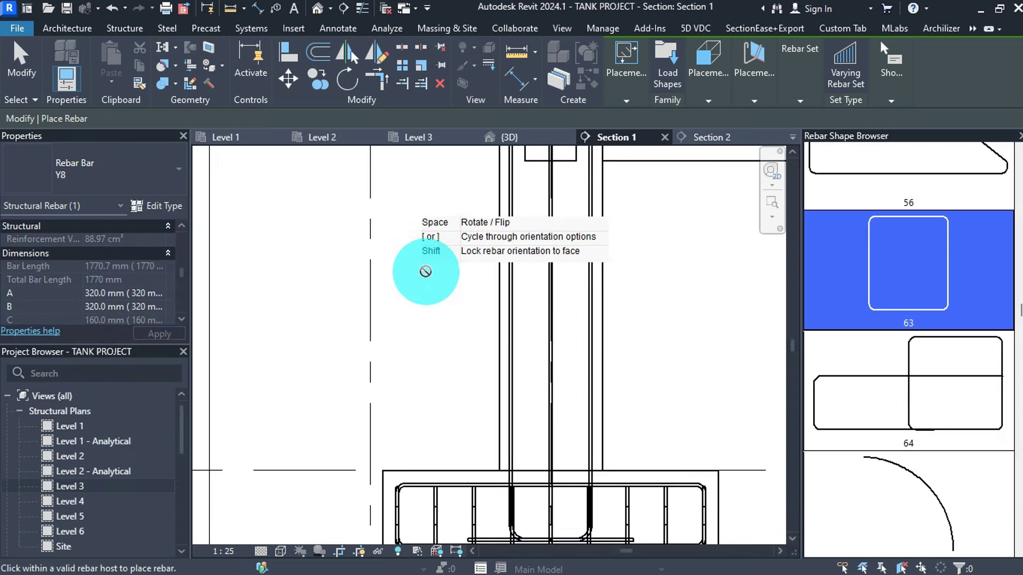
scroll(513, 271, up, 5)
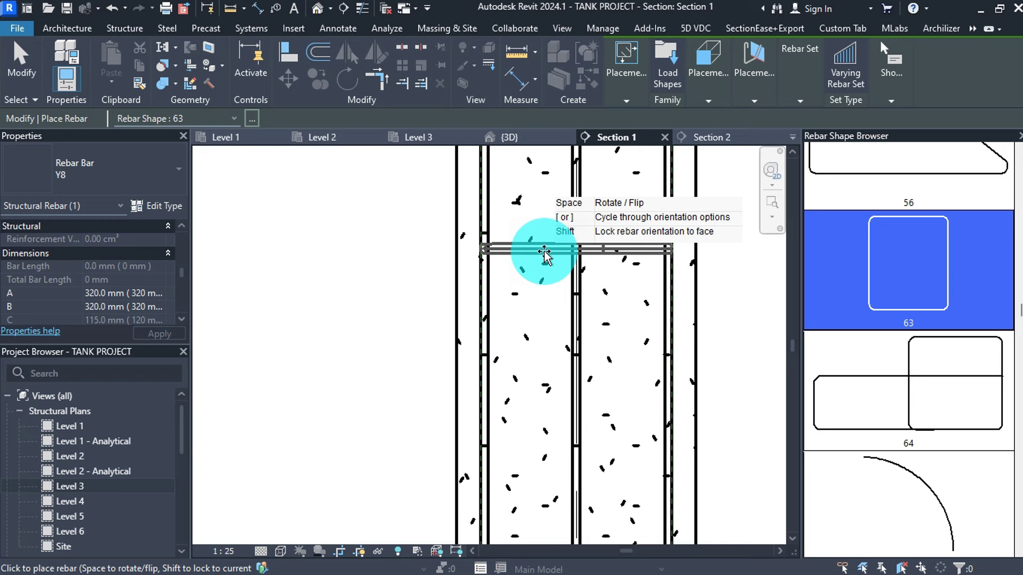
click(544, 253)
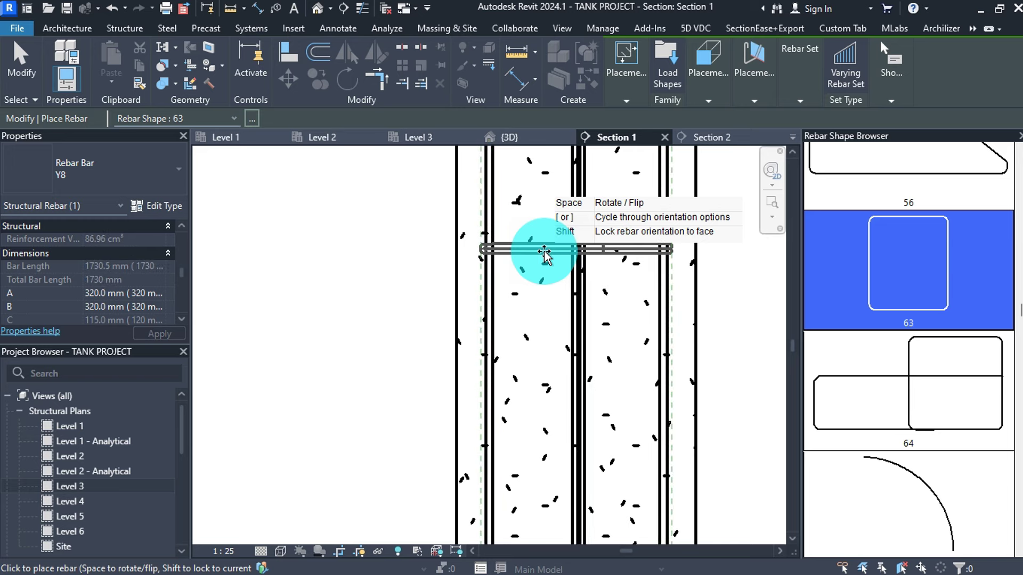
key(Escape)
key(Escape)
scroll(533, 293, down, 5)
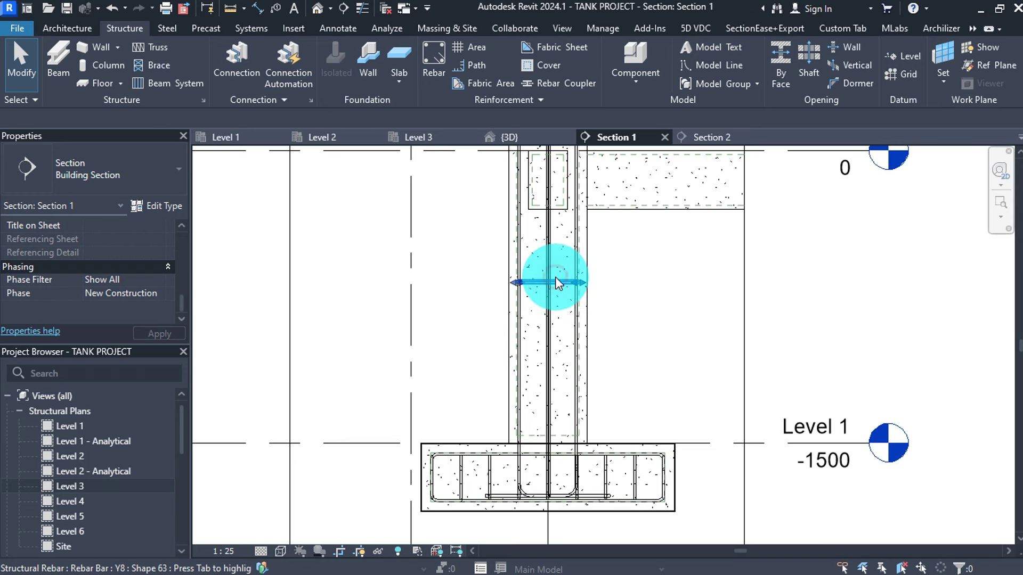
click(555, 276)
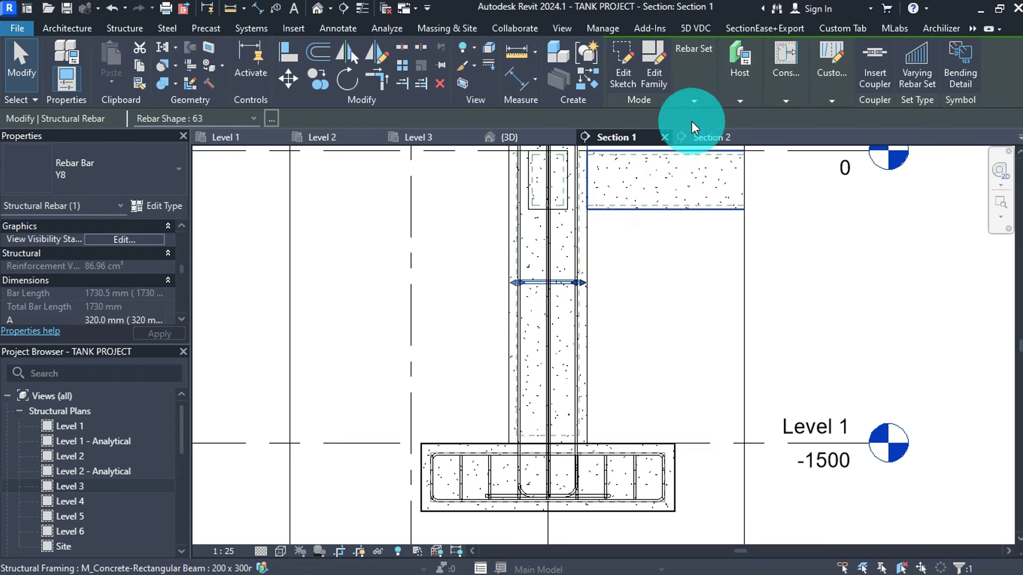
Lay the tie out as a Maximum Spacing rebar set at 200 mm
click(693, 101)
click(728, 118)
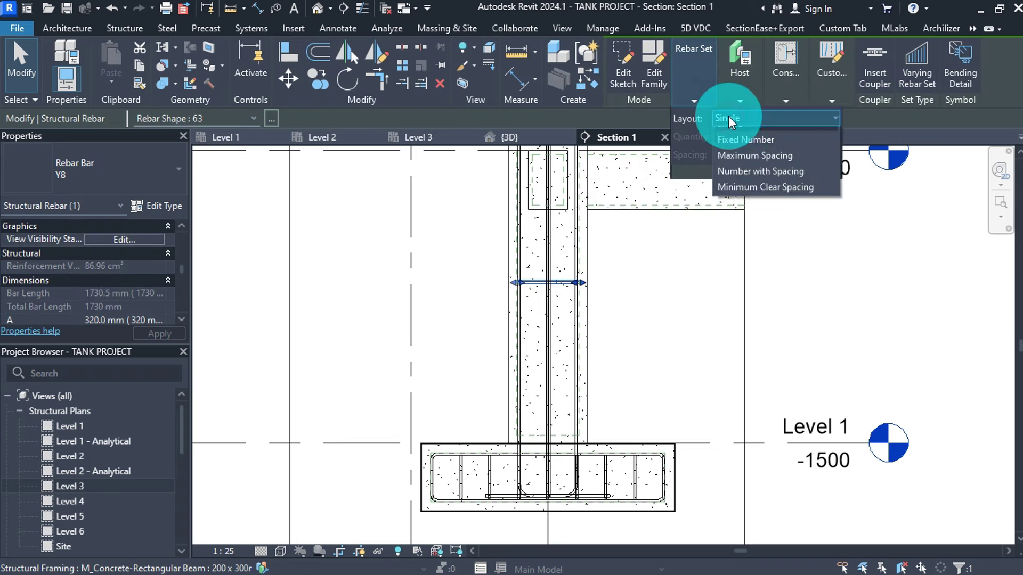
click(735, 164)
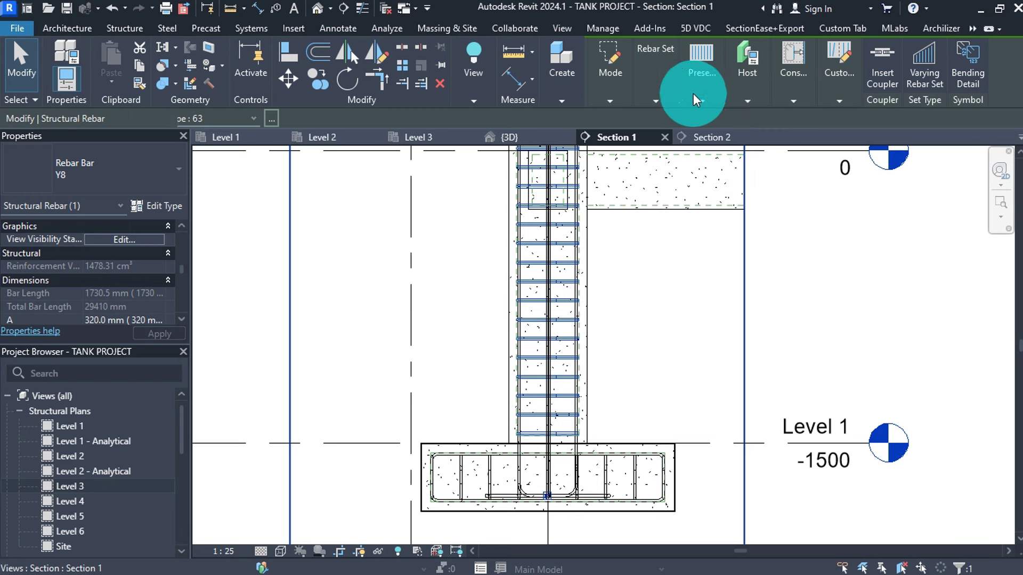
click(655, 81)
click(724, 155)
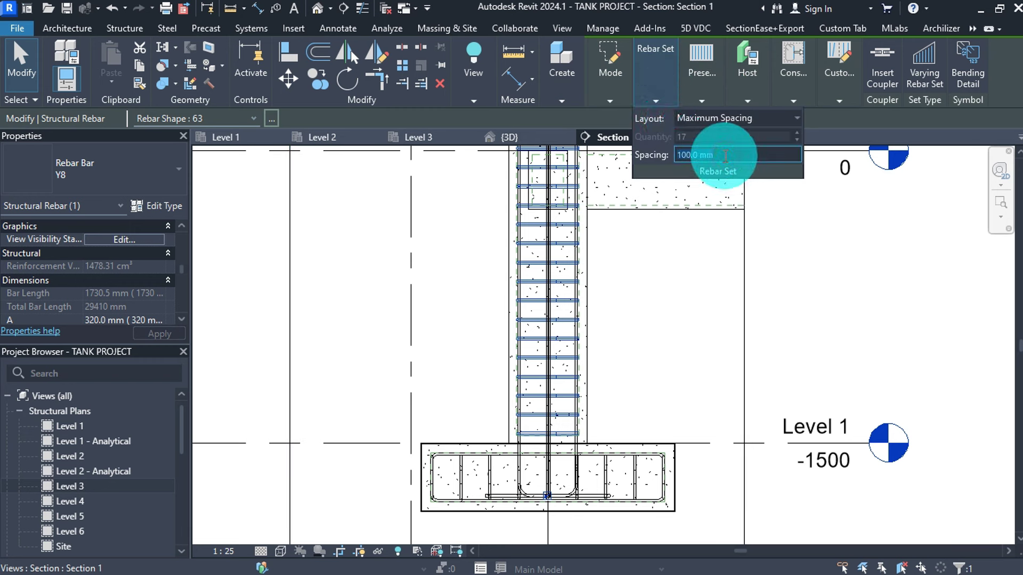
text(2)
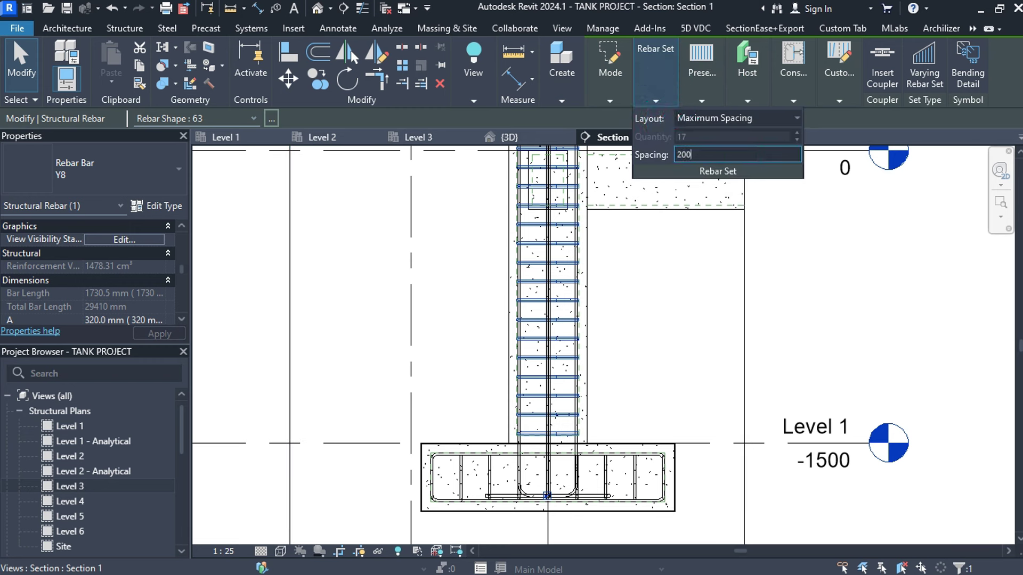
text(00)
key(Return)
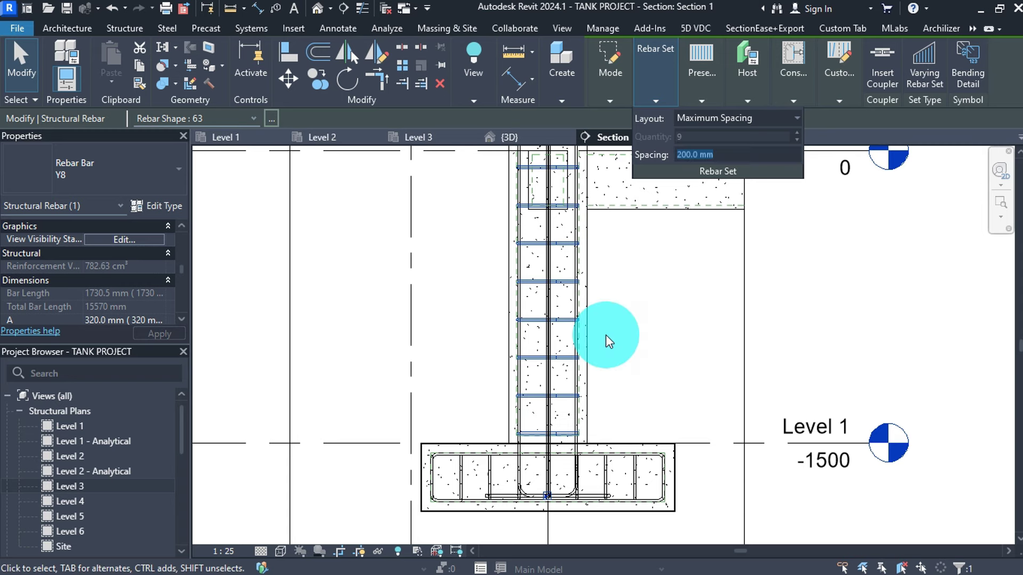
scroll(610, 352, down, 1)
Switch to Section 2 and turn on Thin Lines display
scroll(566, 211, up, 3)
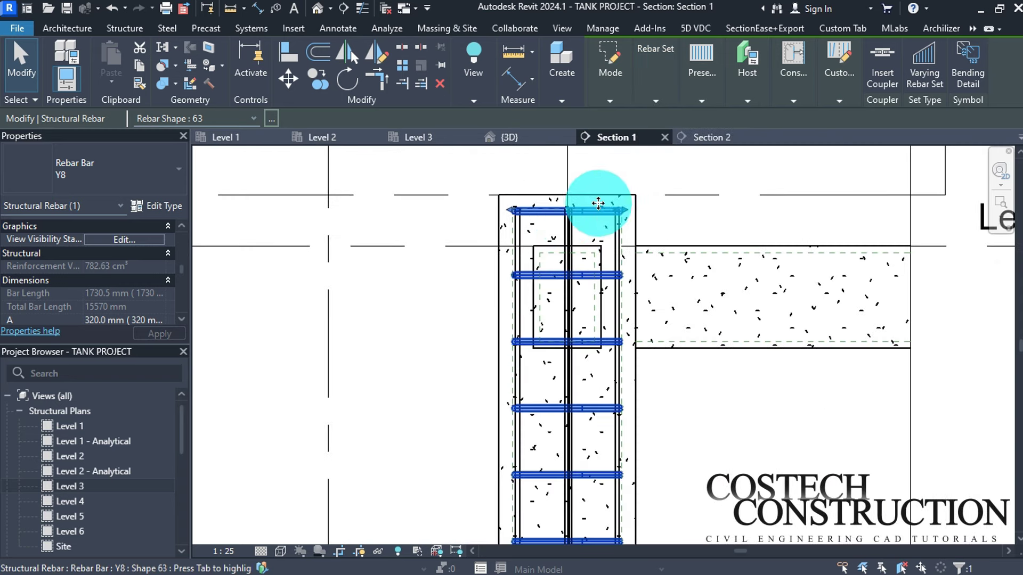
click(695, 133)
scroll(559, 352, down, 6)
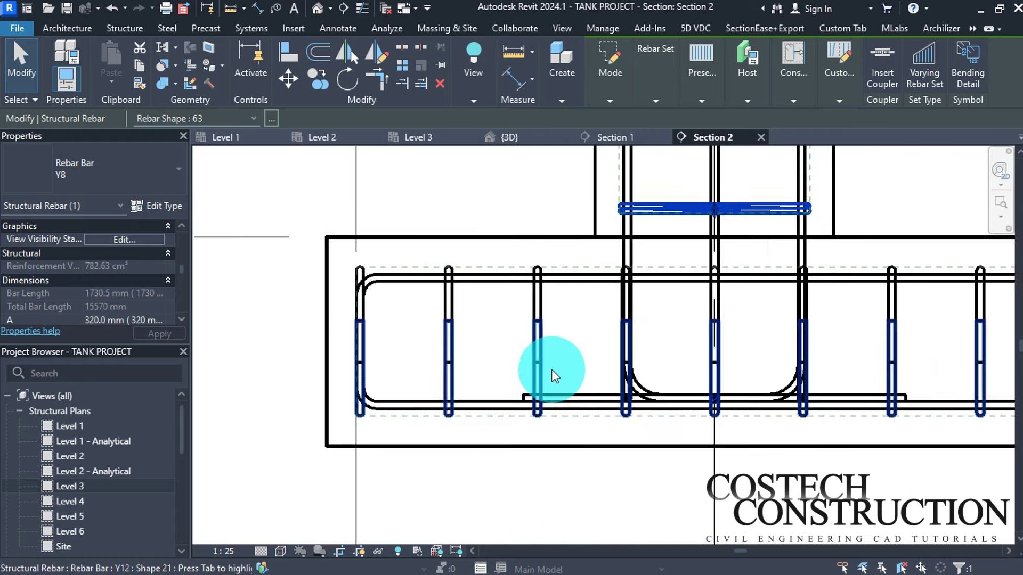
scroll(583, 177, up, 5)
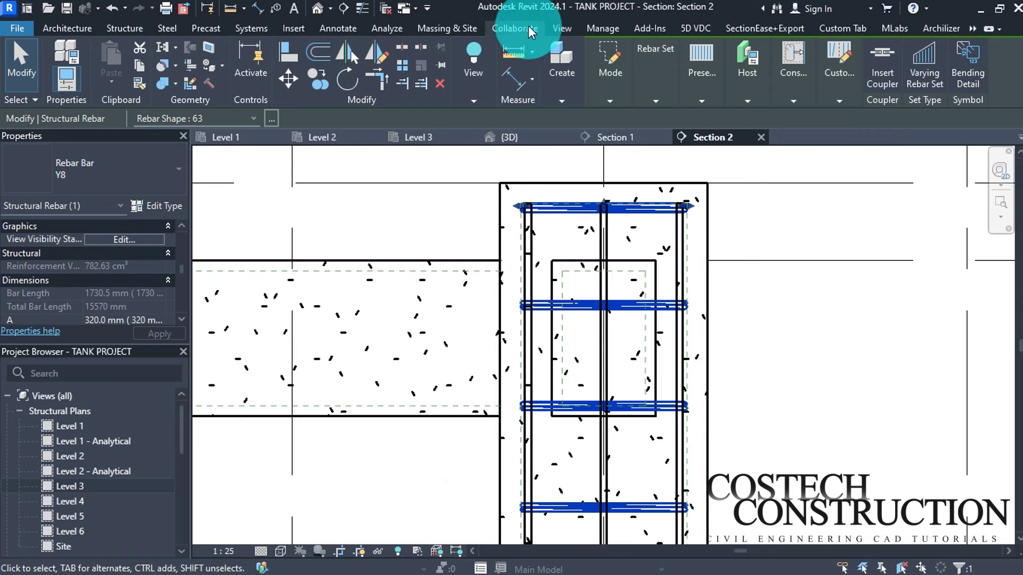
click(563, 30)
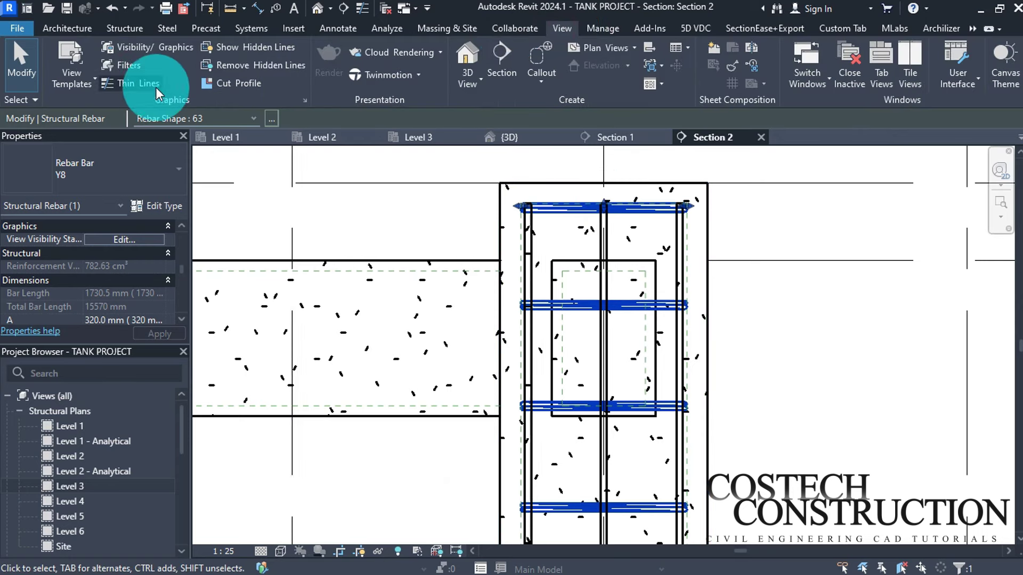
click(140, 85)
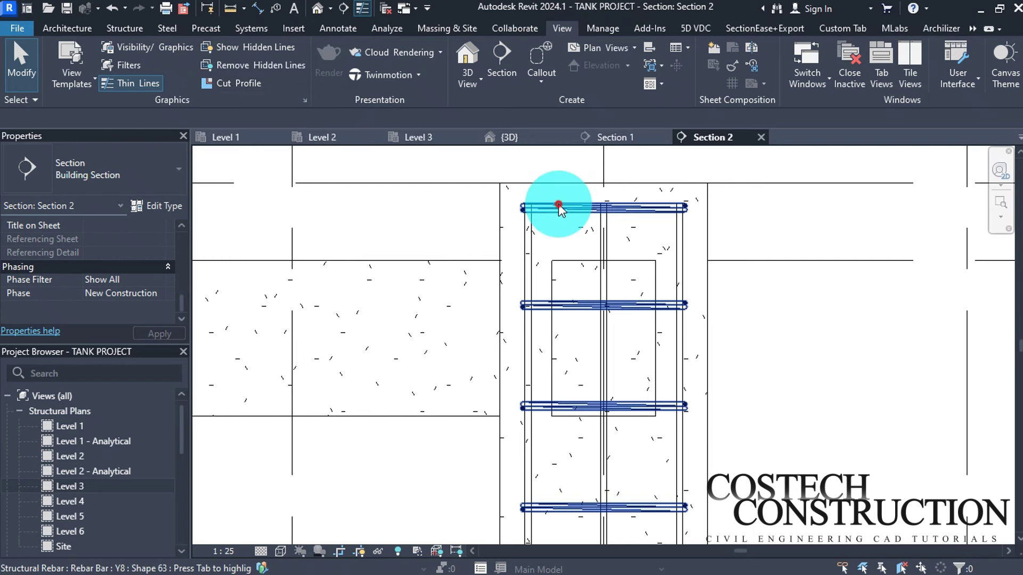
Drag the top end of the column's tie set down to start below the beam
click(597, 205)
drag(600, 201, 595, 417)
scroll(553, 239, down, 3)
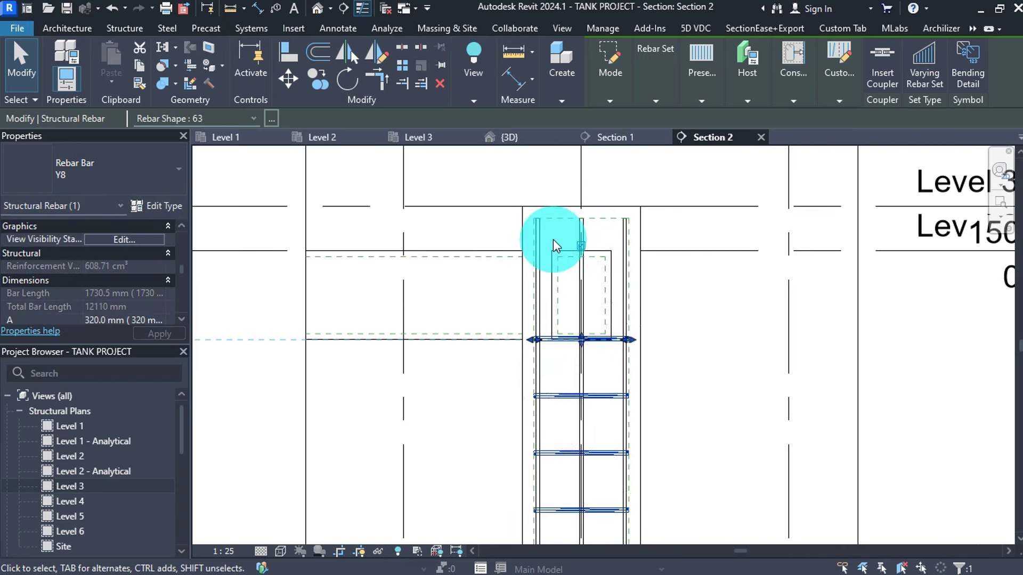
scroll(535, 394, up, 4)
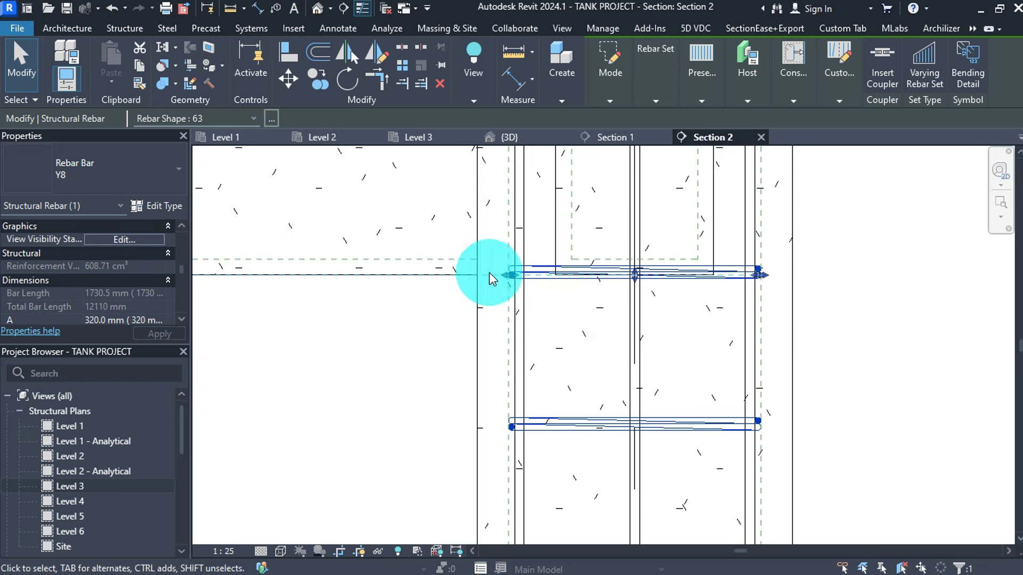
scroll(552, 239, down, 3)
scroll(653, 239, down, 2)
scroll(584, 221, down, 2)
Extend the bottom of the tie set down into the footing
click(652, 83)
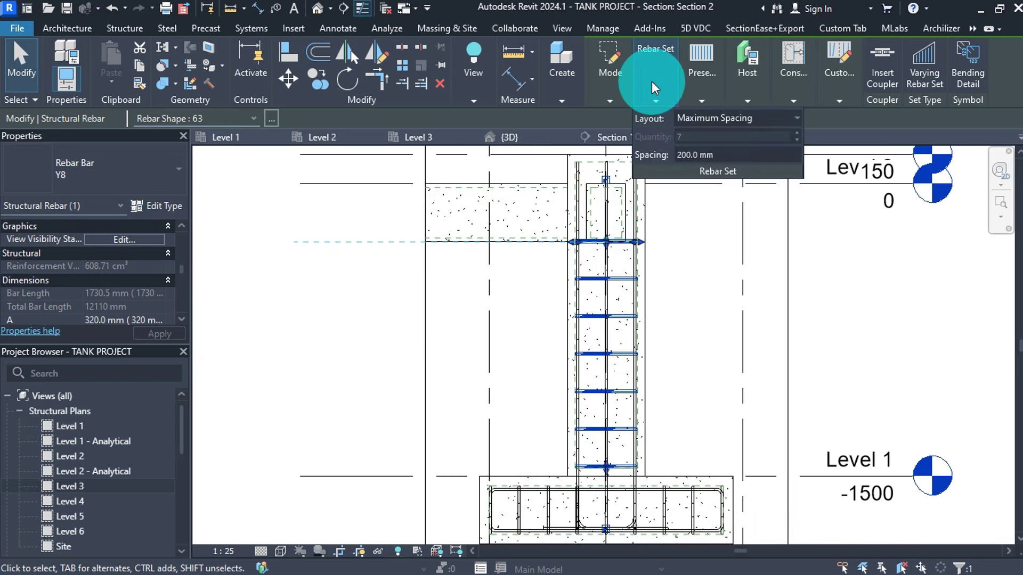
scroll(565, 297, down, 1)
scroll(603, 396, up, 5)
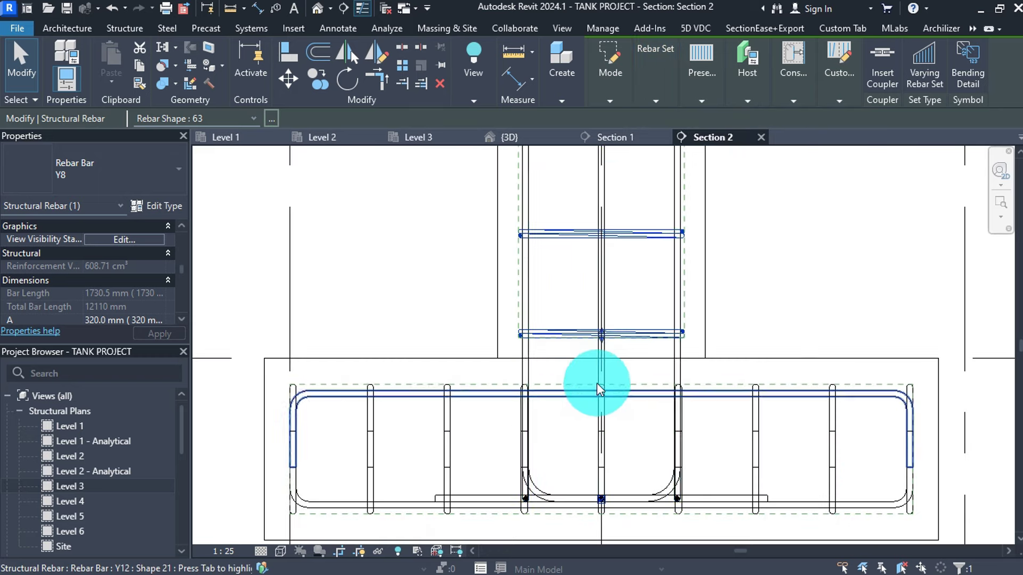
drag(602, 336, 595, 442)
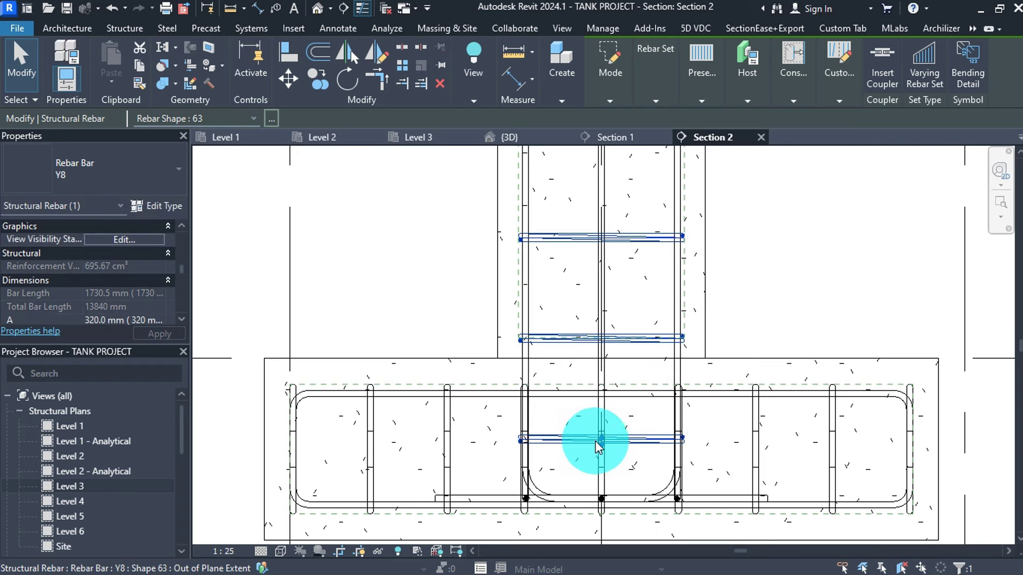
scroll(513, 395, down, 2)
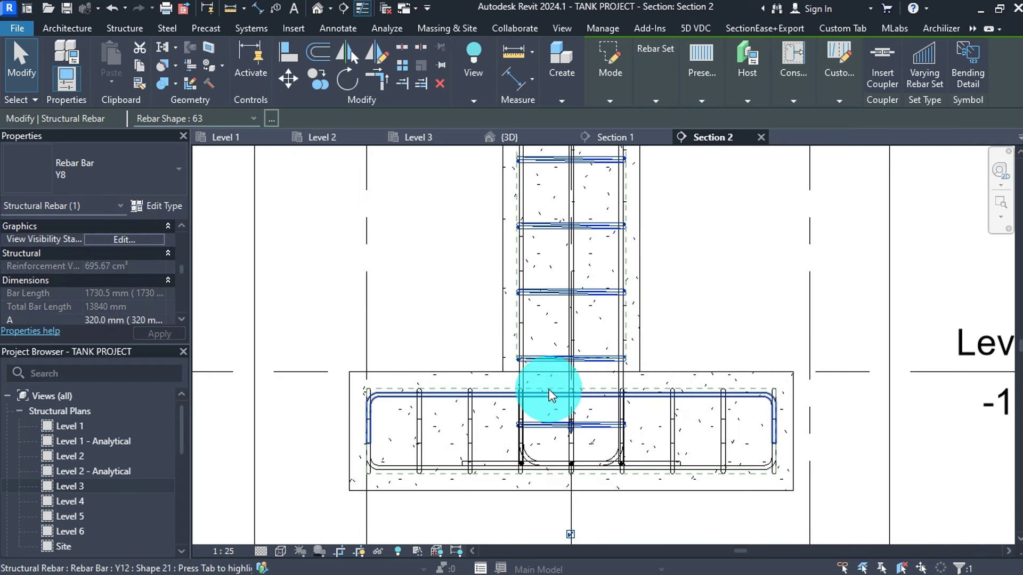
scroll(625, 406, down, 3)
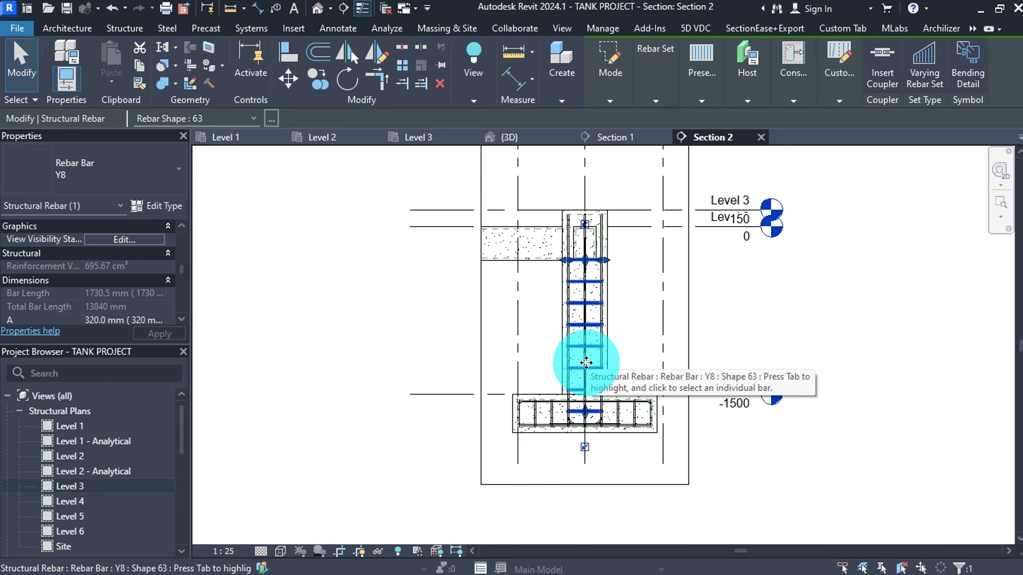
scroll(586, 361, down, 2)
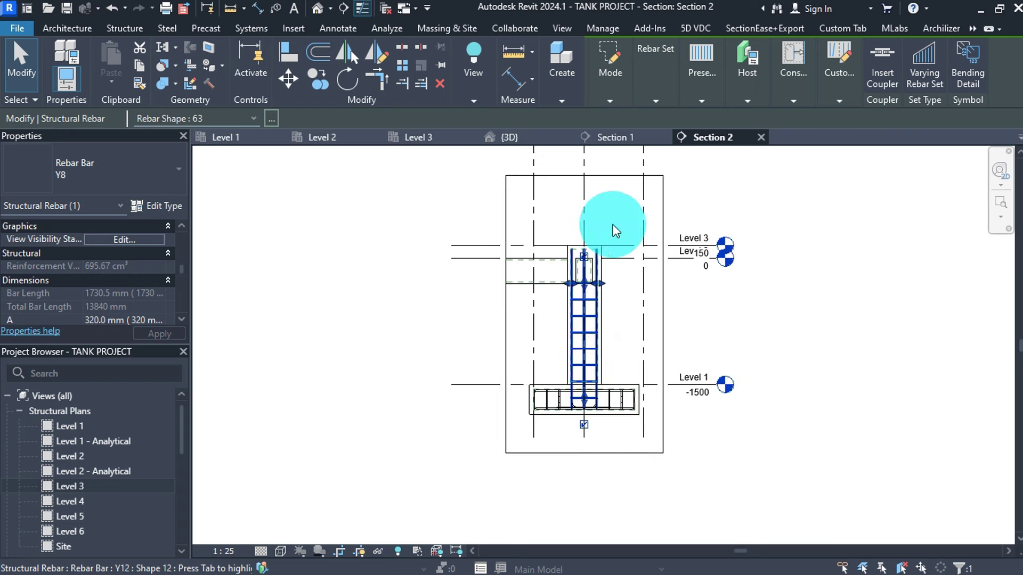
mouse_move(666, 95)
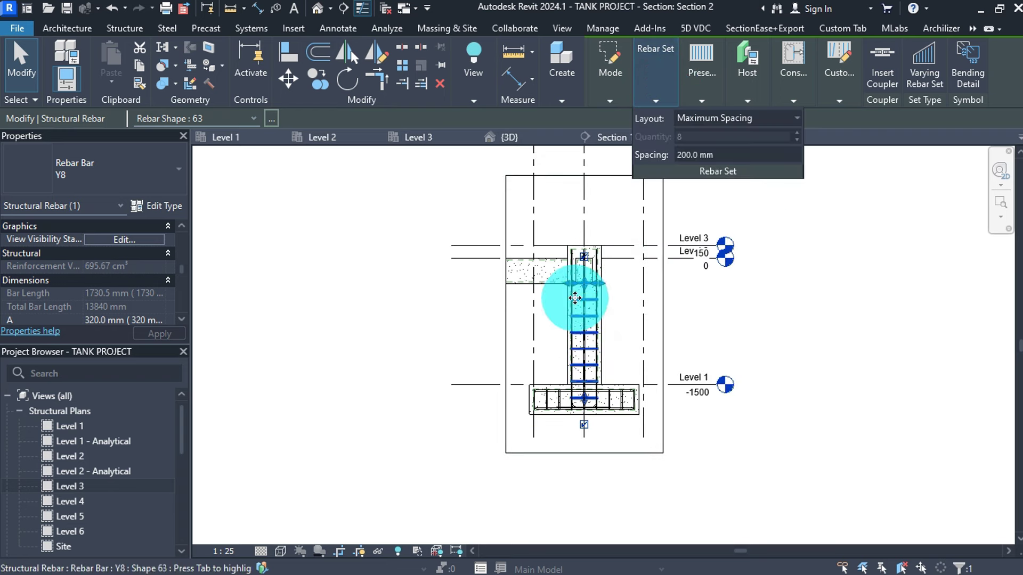
Make the Y8 tie set View Unobscured in {3D}, check it in 3D, and return to Section 1
click(113, 240)
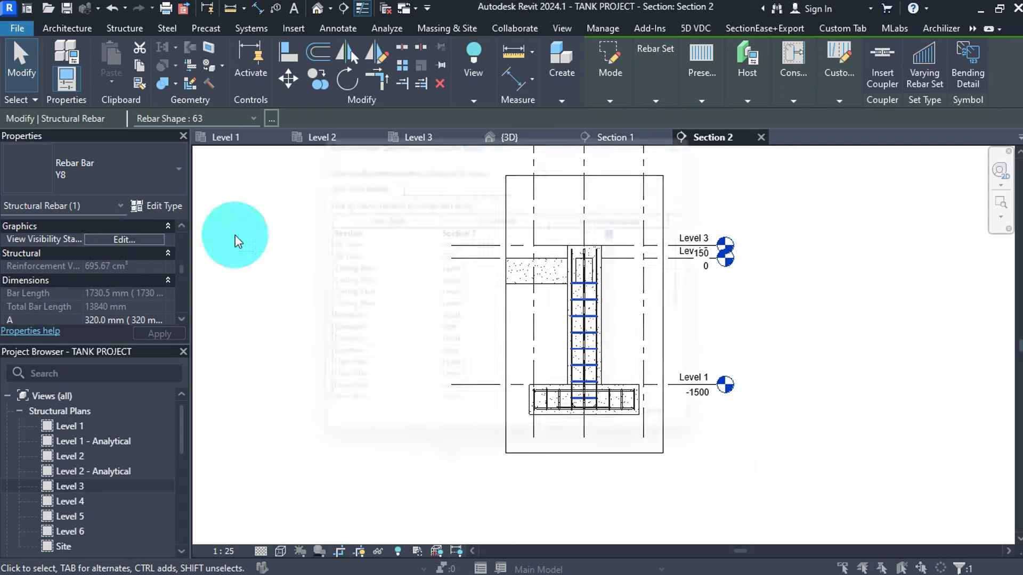
click(632, 257)
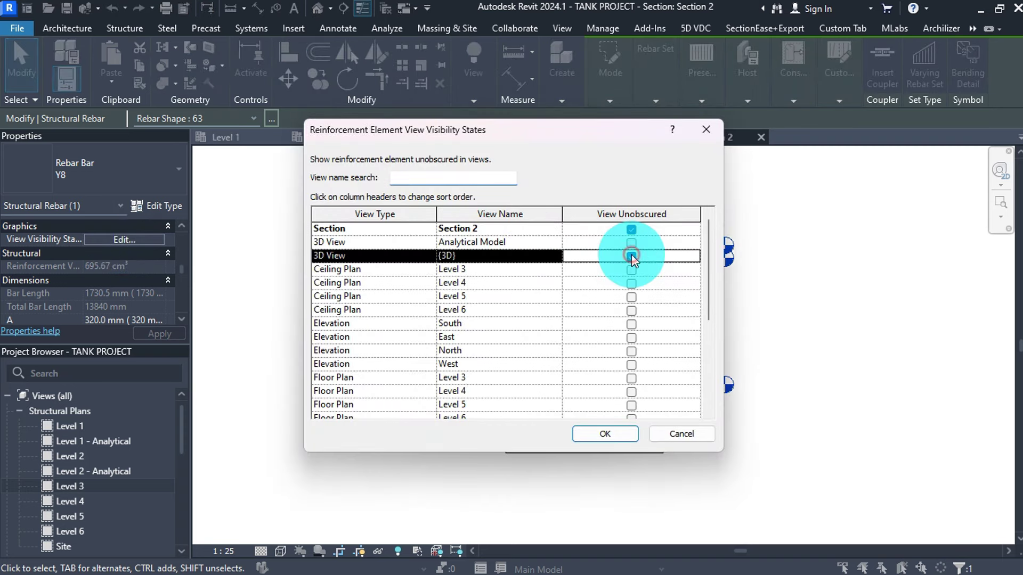
click(617, 433)
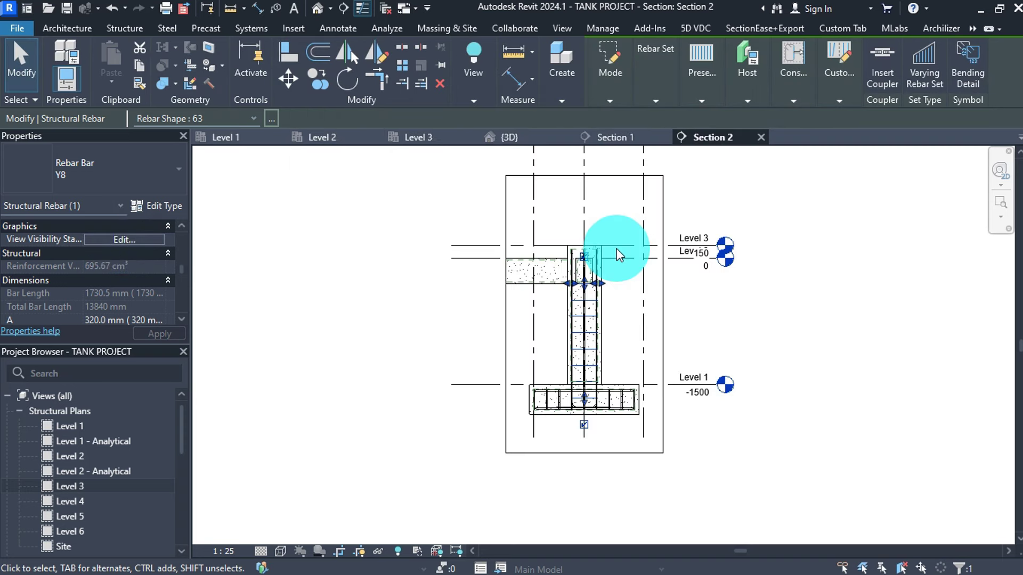
click(528, 136)
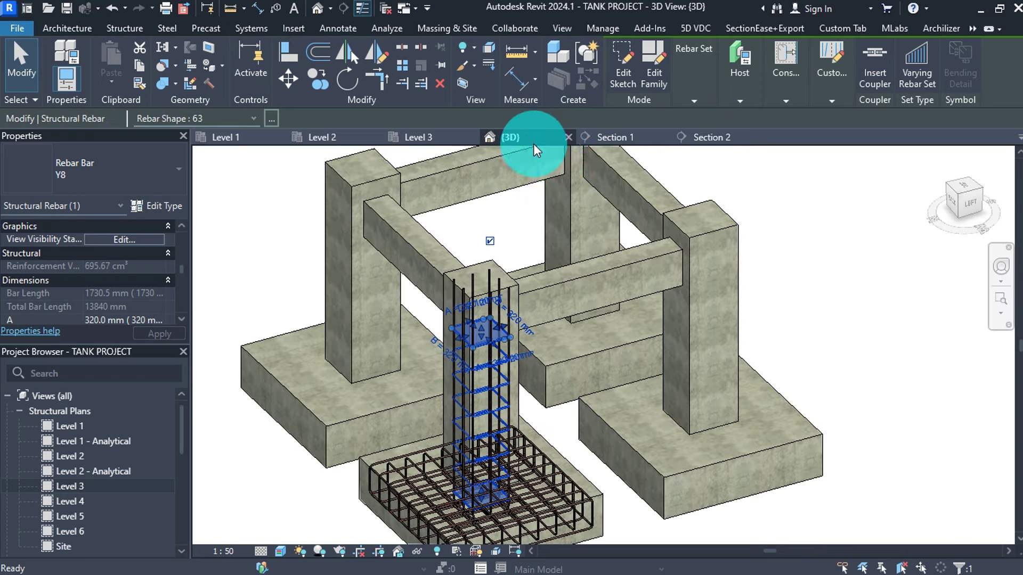
click(606, 137)
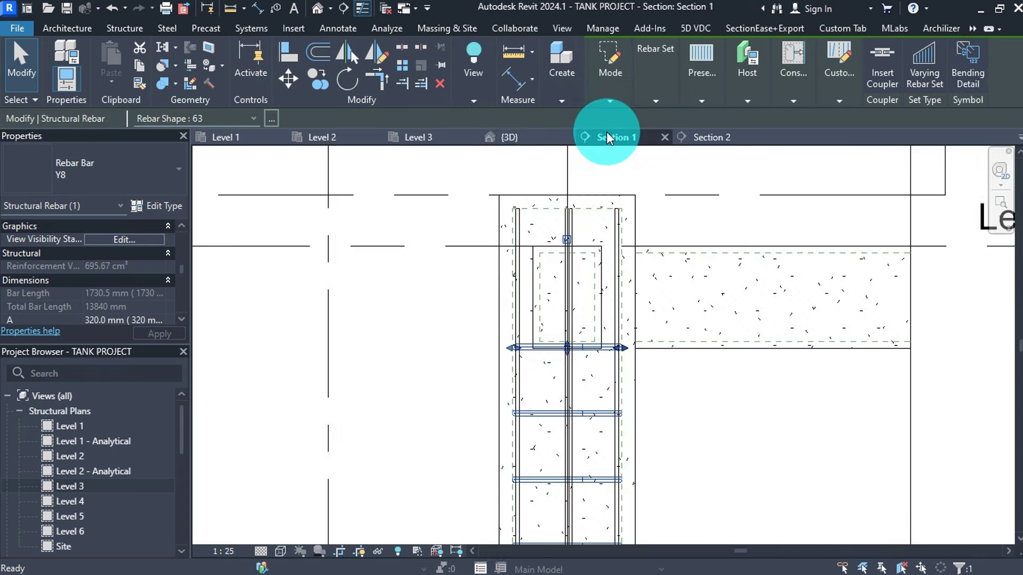
Edit the tie set's constraints and lock its top stirrup to the concrete cover
click(699, 97)
mouse_move(788, 85)
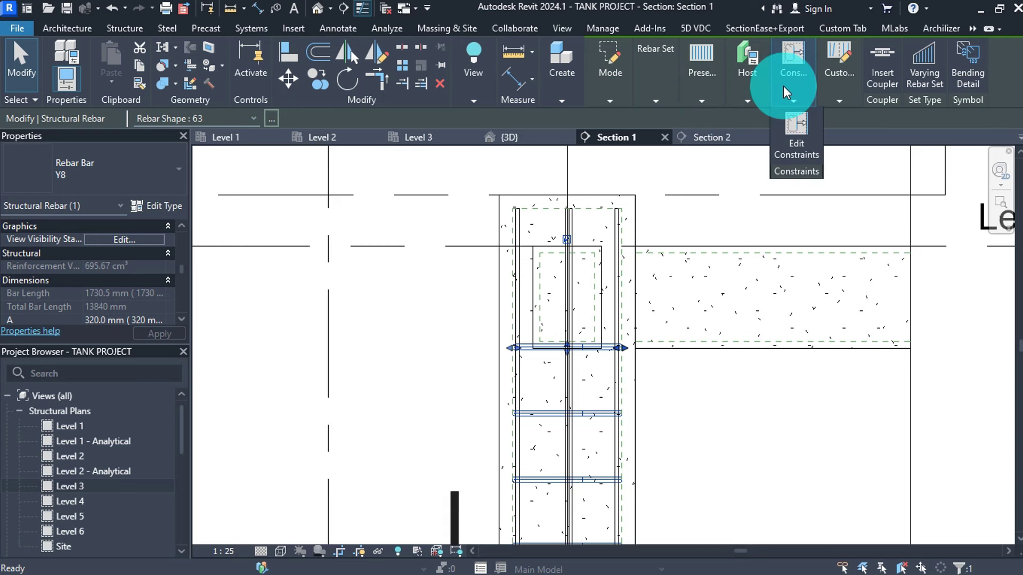
click(794, 127)
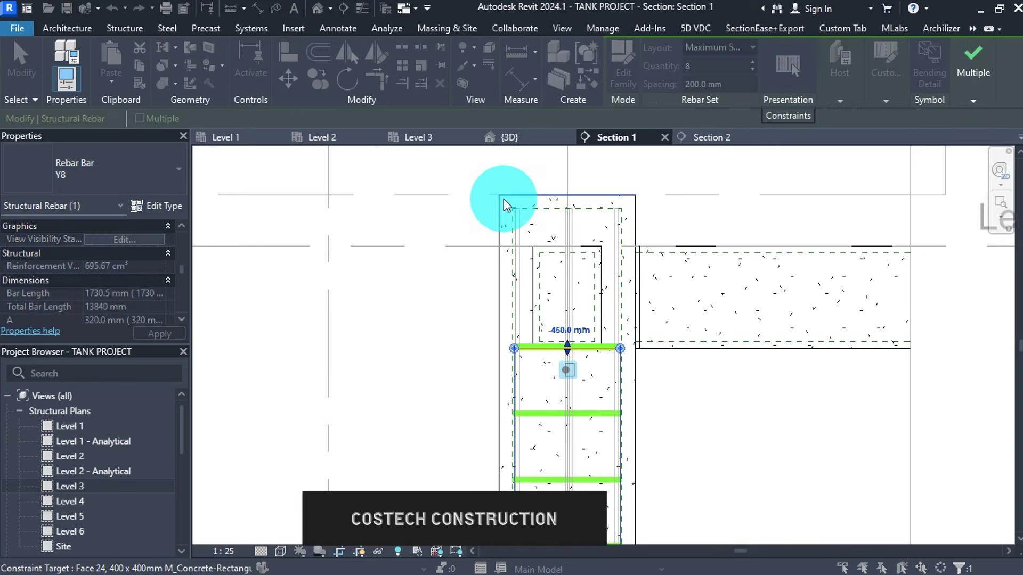
scroll(506, 305, up, 4)
scroll(551, 314, up, 2)
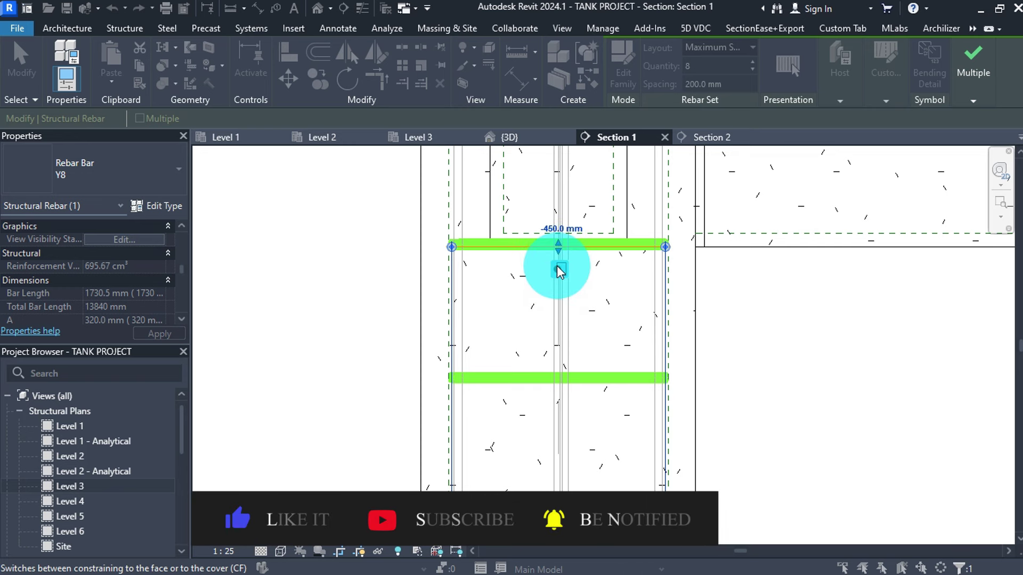
click(556, 266)
drag(556, 266, 556, 267)
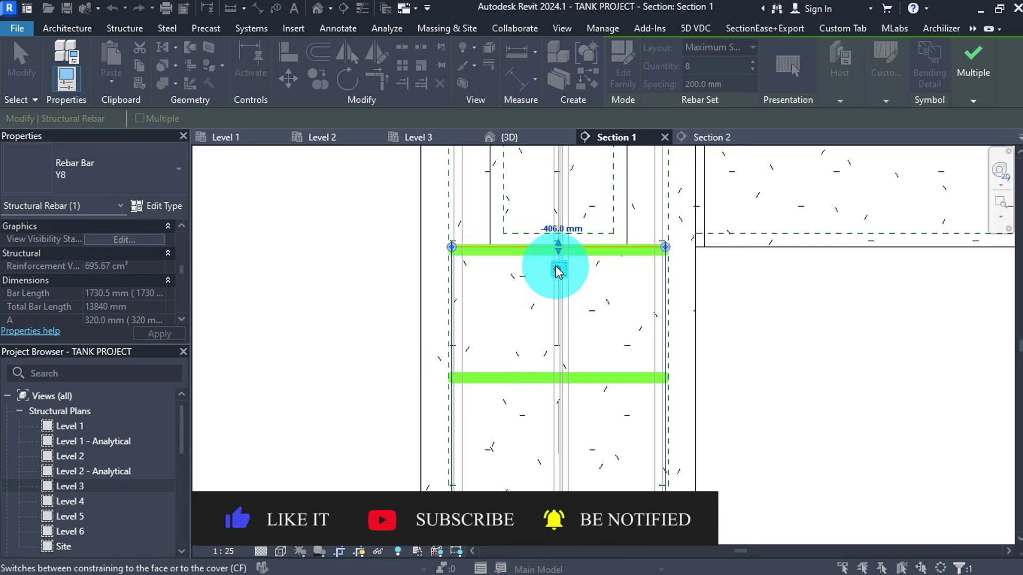
click(558, 271)
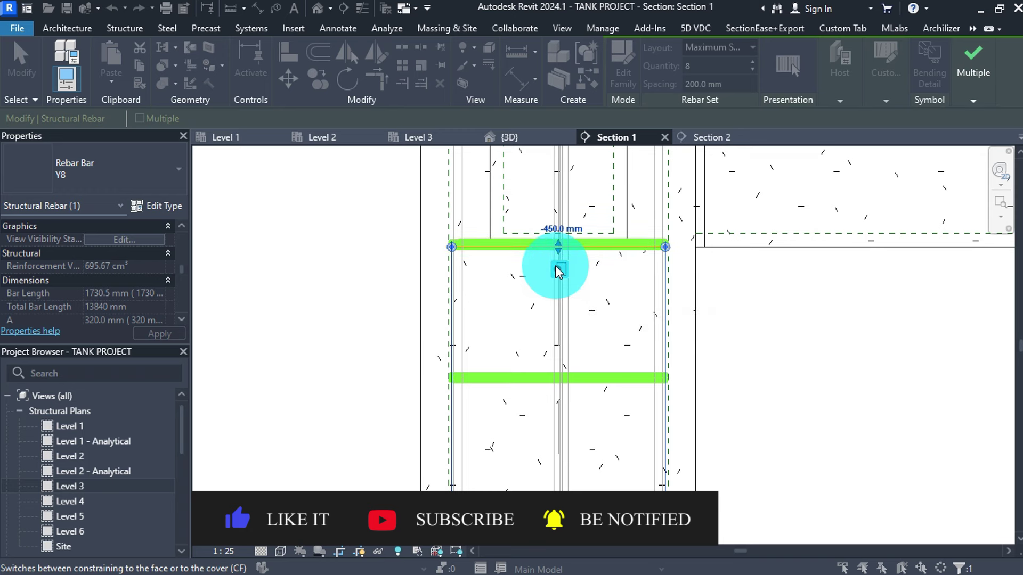
click(558, 271)
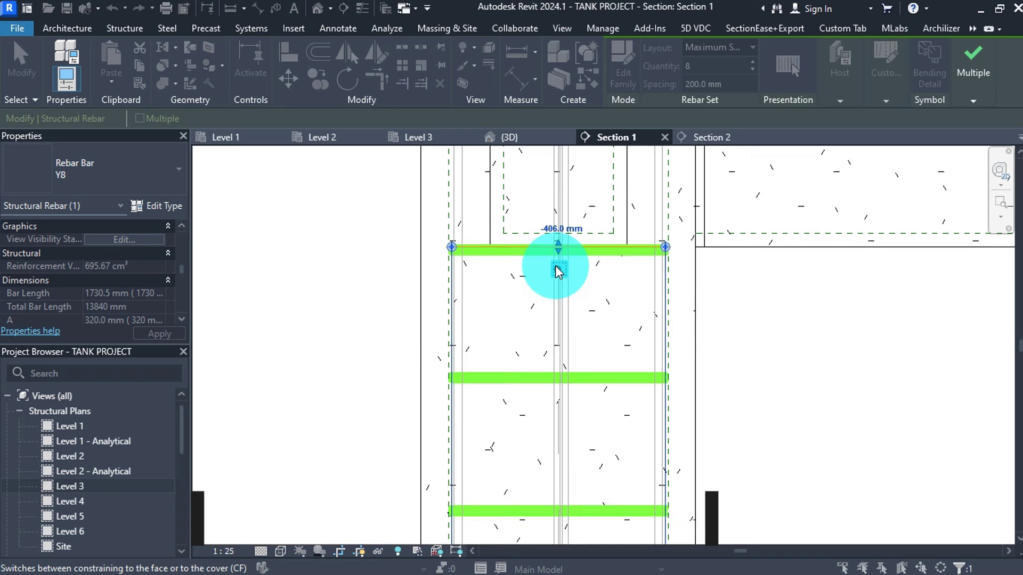
Constrain the bottom stirrup to the concrete cover and finish the rebar edit
scroll(587, 222, down, 5)
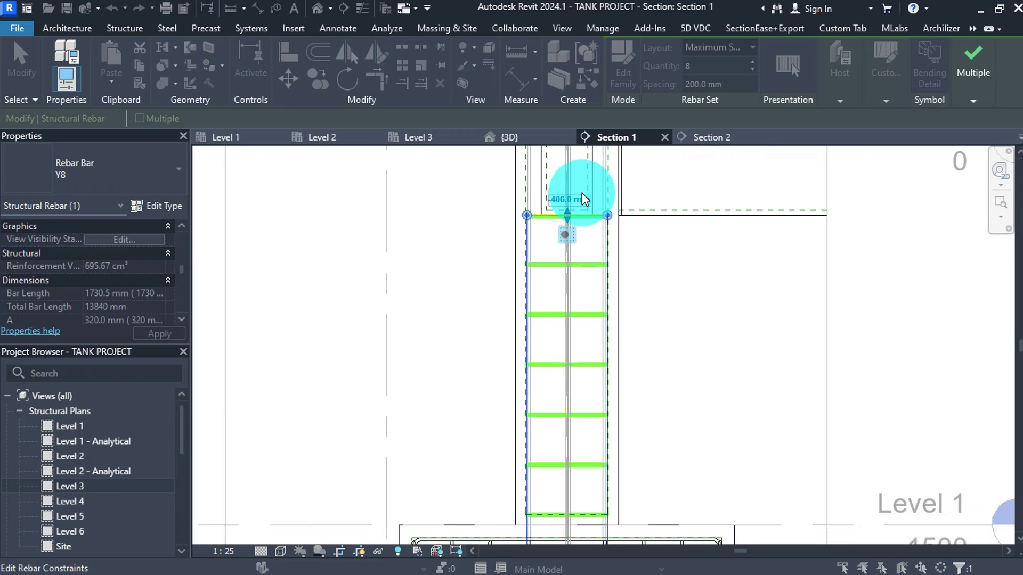
scroll(577, 411, up, 5)
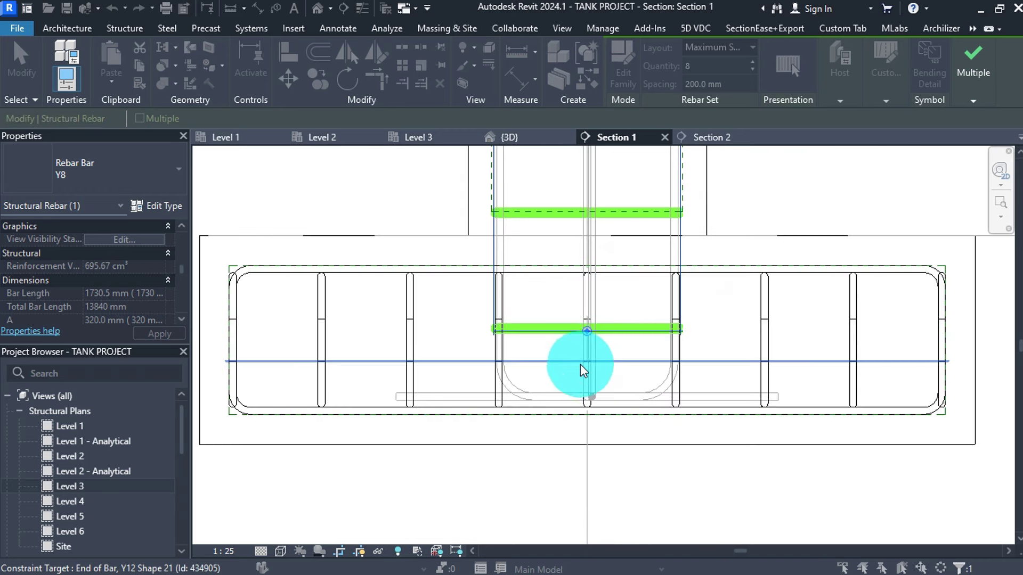
click(595, 332)
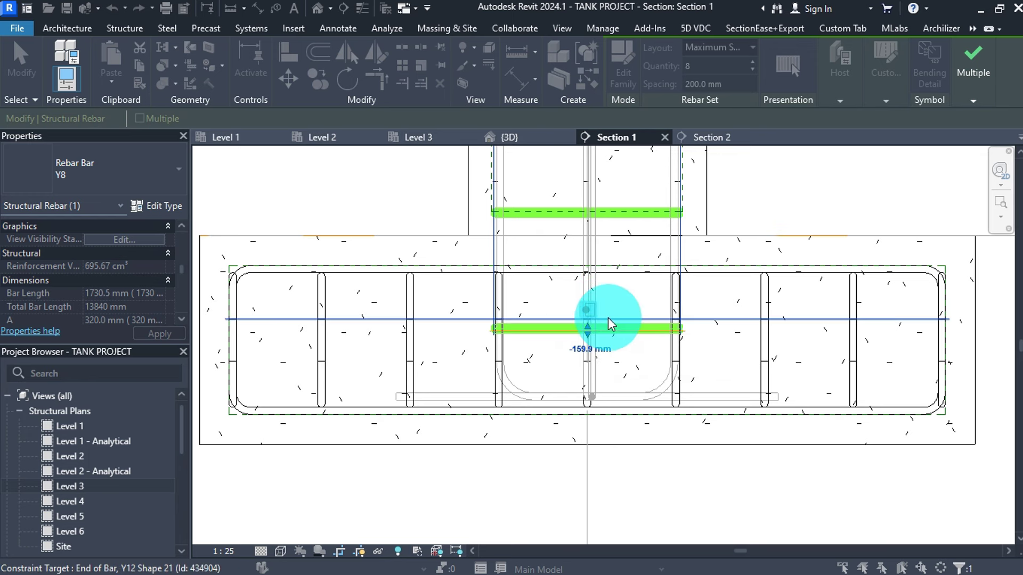
click(588, 310)
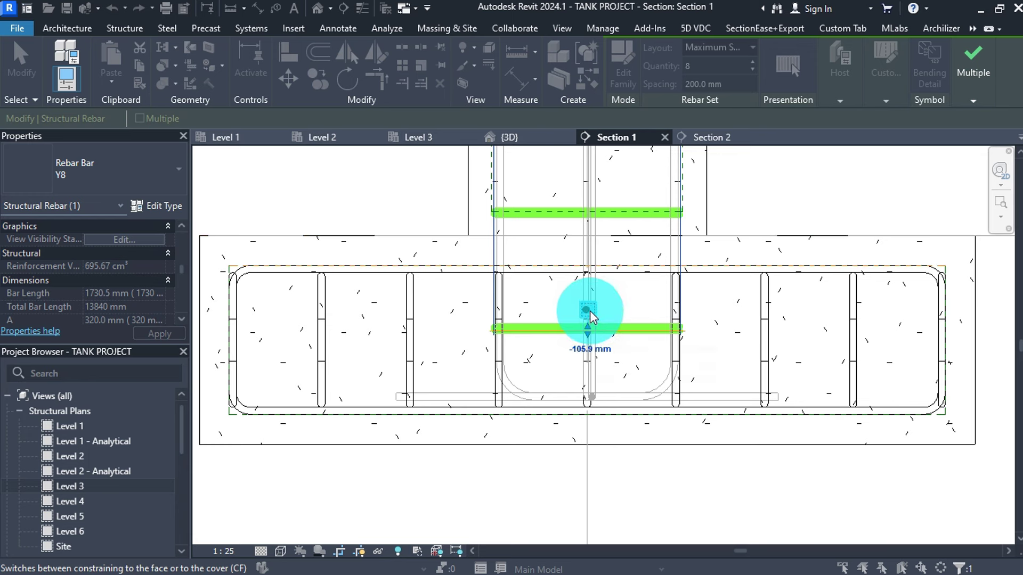
click(974, 80)
click(963, 115)
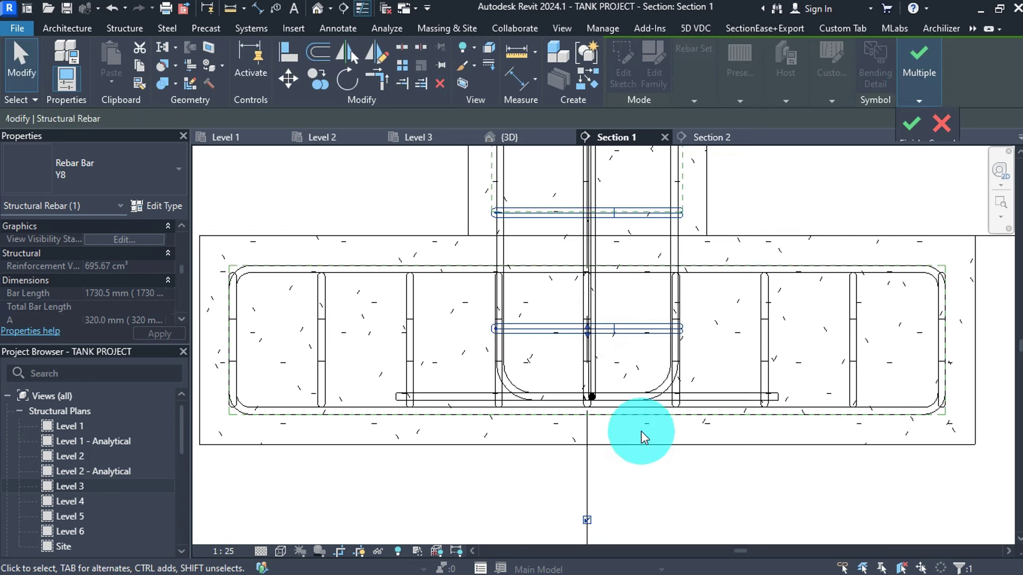
scroll(638, 421, down, 3)
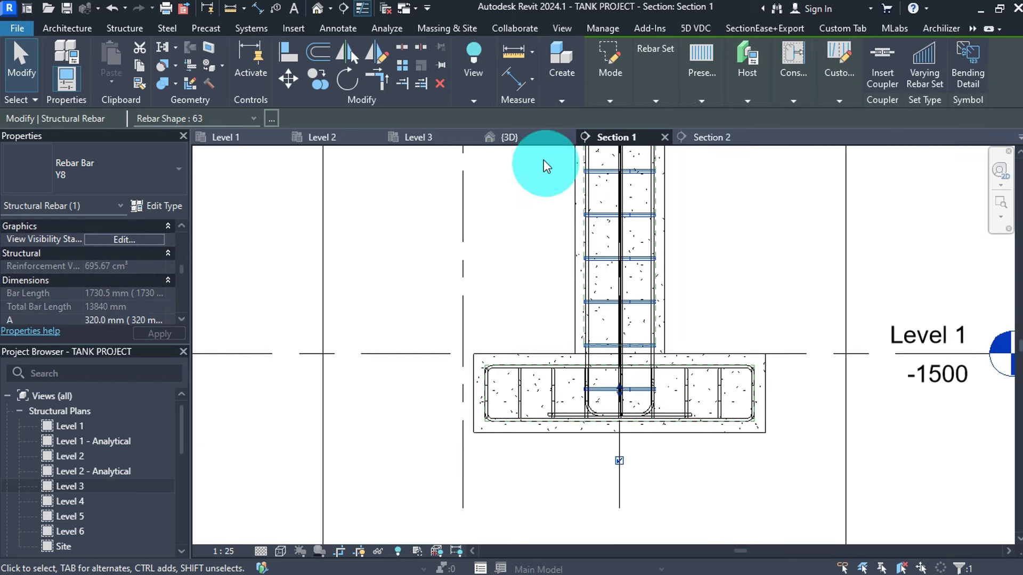
Orbit the 3D view to inspect the column ties, then move through Section 1 to Section 2
click(518, 137)
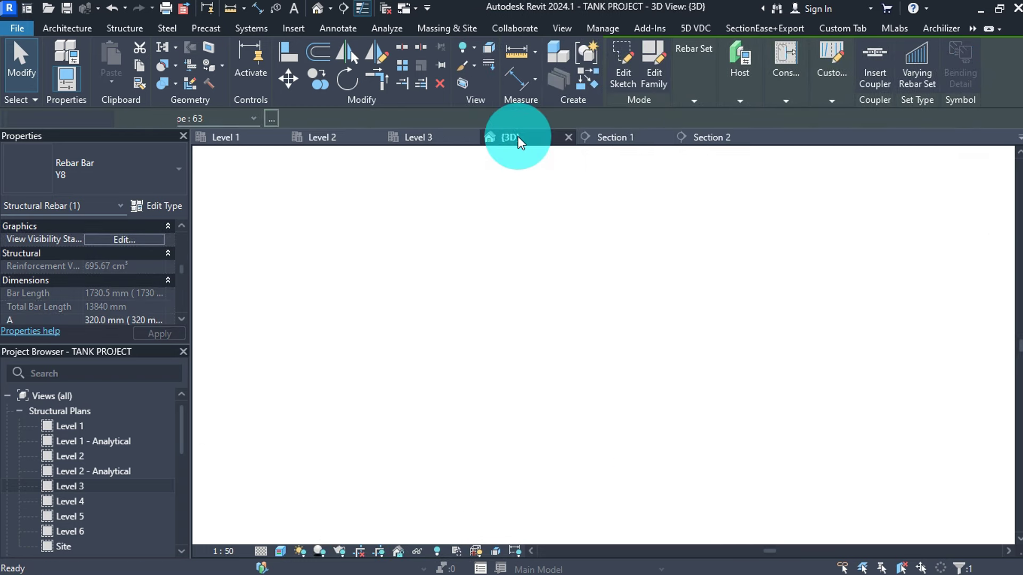
click(551, 426)
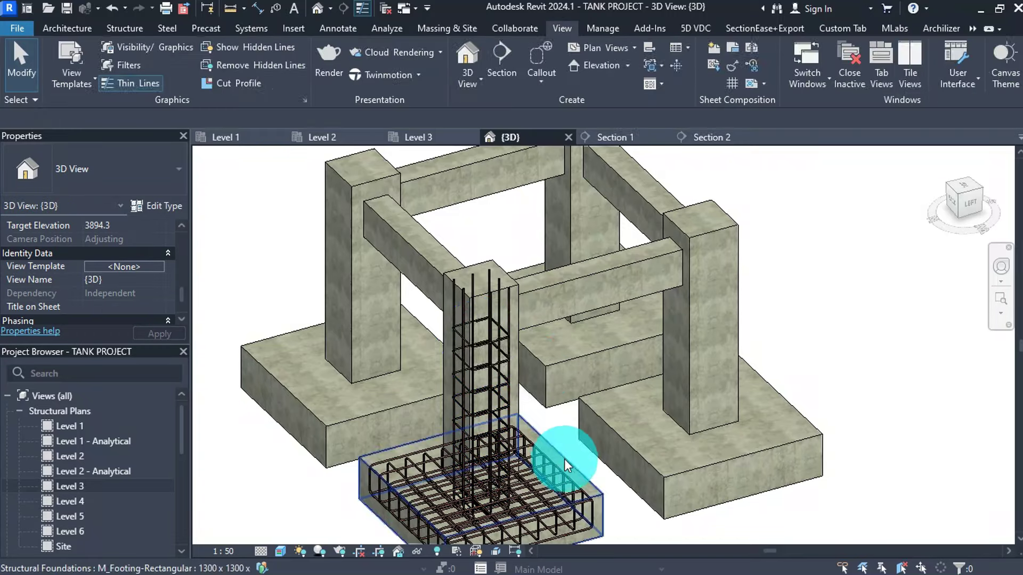
click(558, 316)
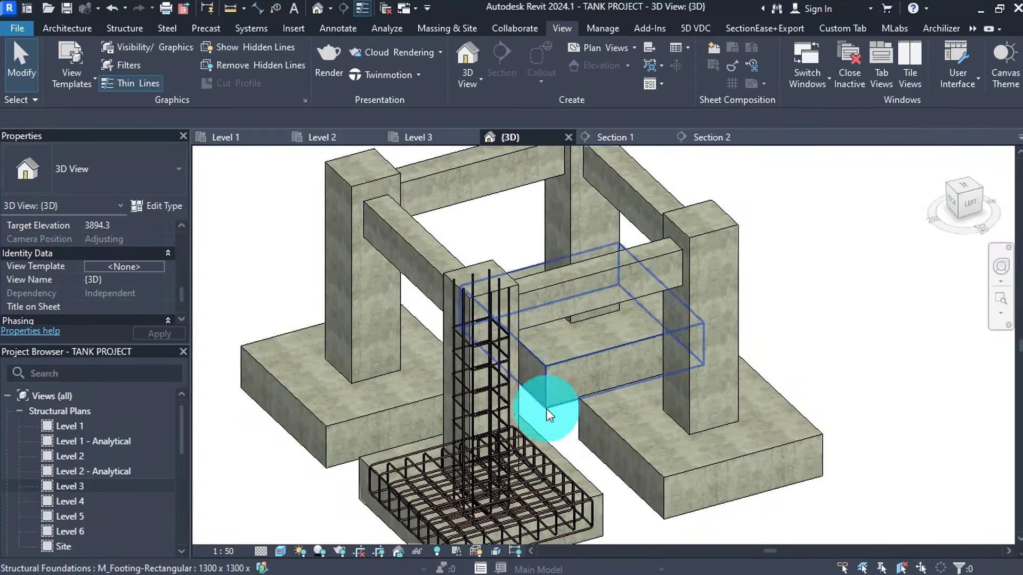
shift+middle_drag(545, 430, 616, 380)
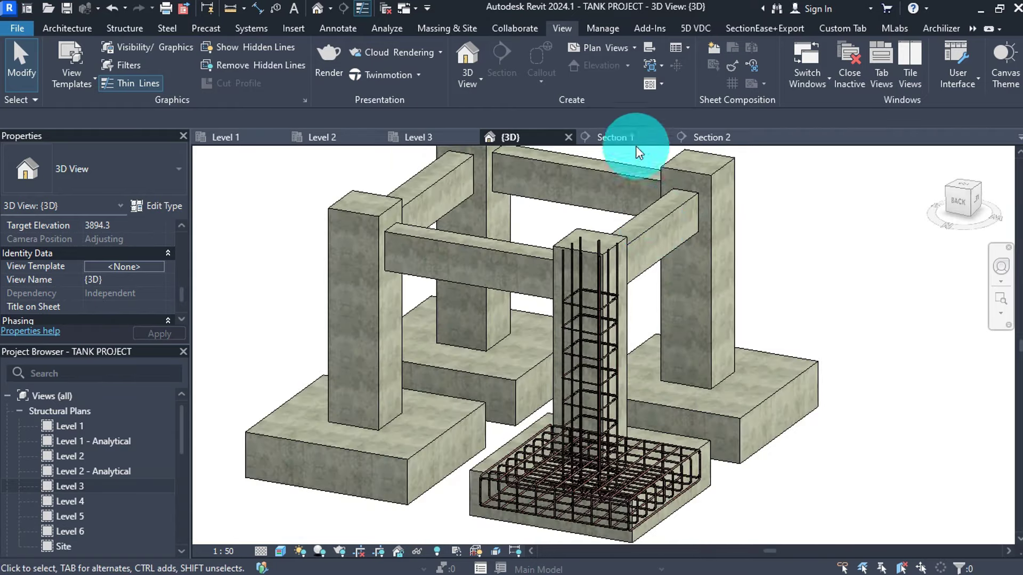
click(628, 134)
scroll(644, 286, down, 5)
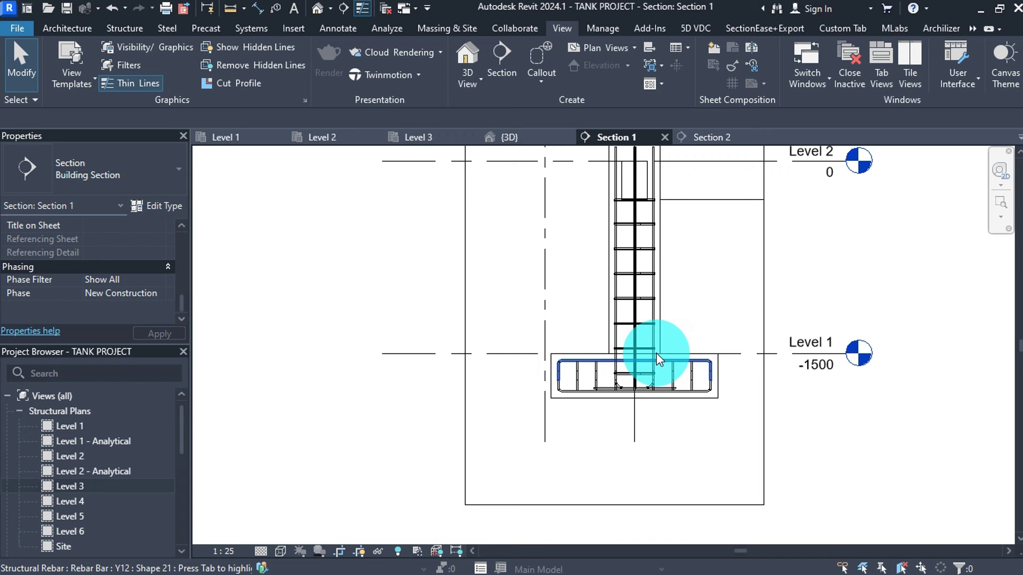
click(710, 137)
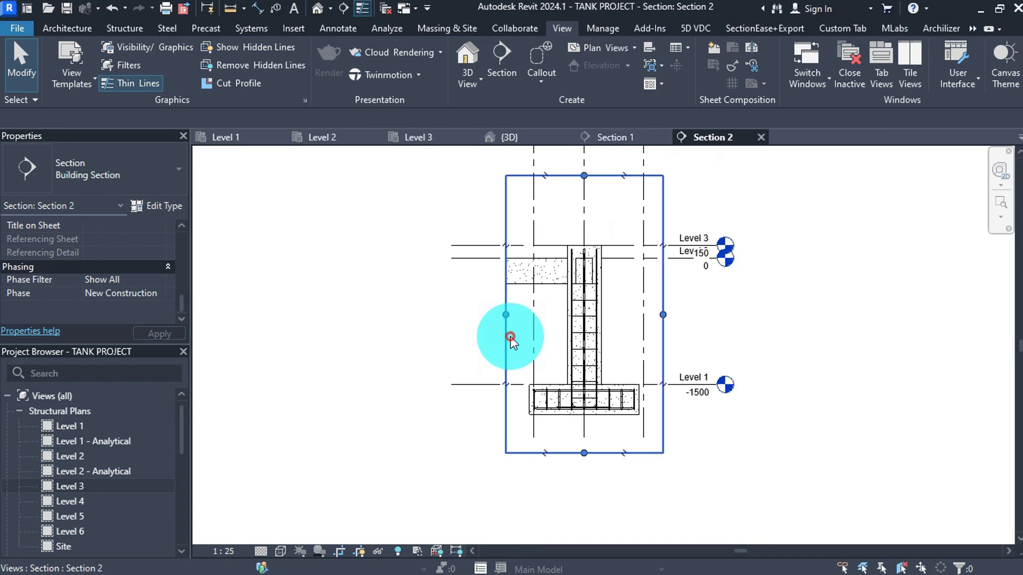
Drag Section 2's crop region left to include the second column, then start the Rebar tool
click(507, 314)
drag(505, 314, 324, 317)
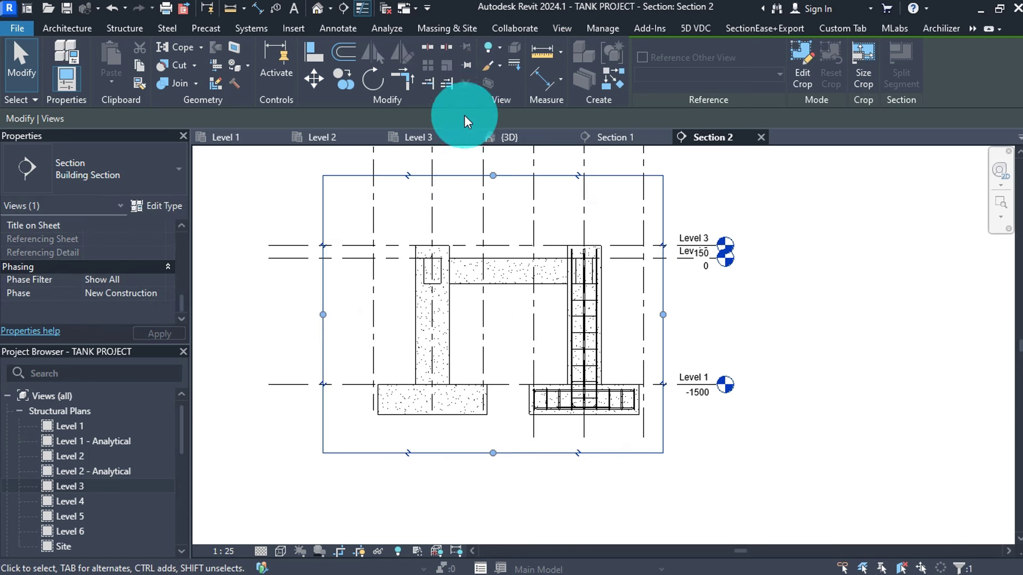
key(Escape)
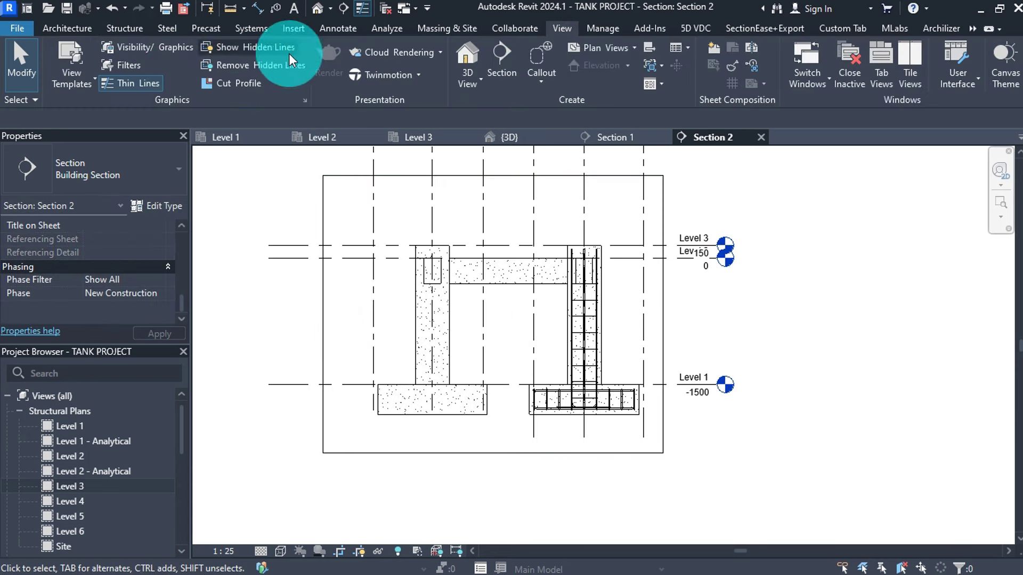
click(126, 30)
click(433, 66)
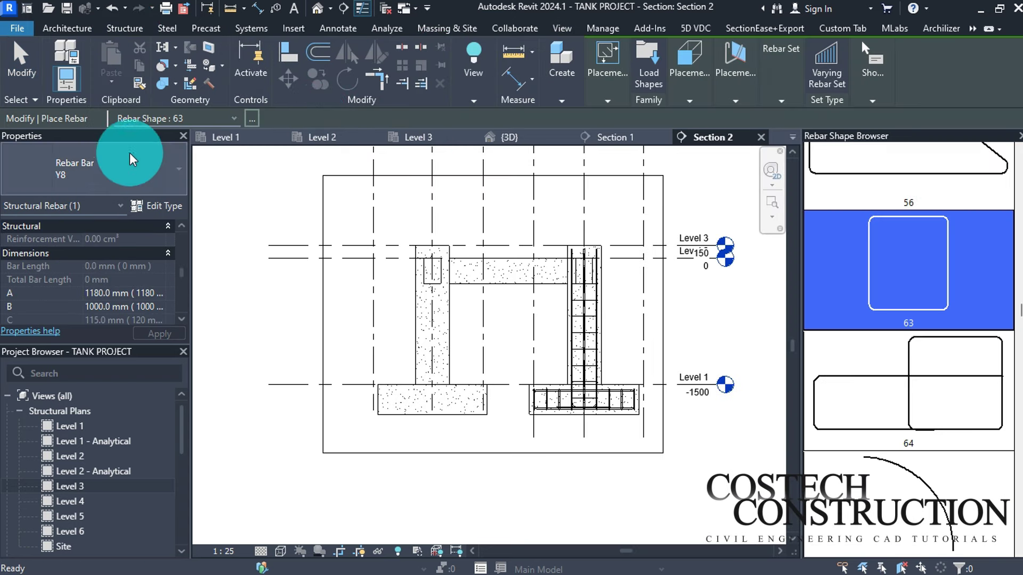
Choose the Y12 bar type and rebar shape 21, the U-bar
click(128, 167)
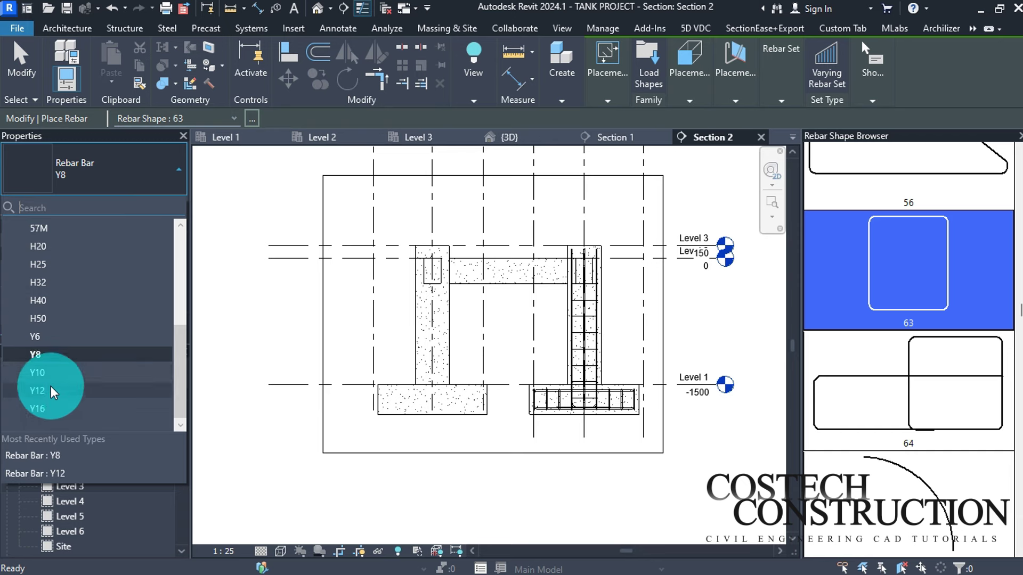
click(72, 388)
scroll(927, 285, up, 10)
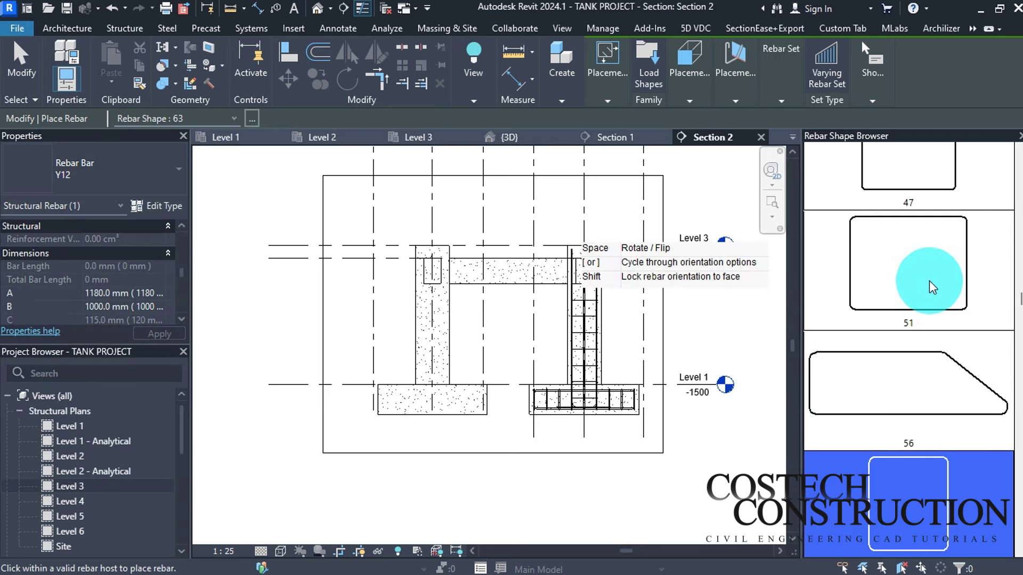
scroll(930, 287, up, 10)
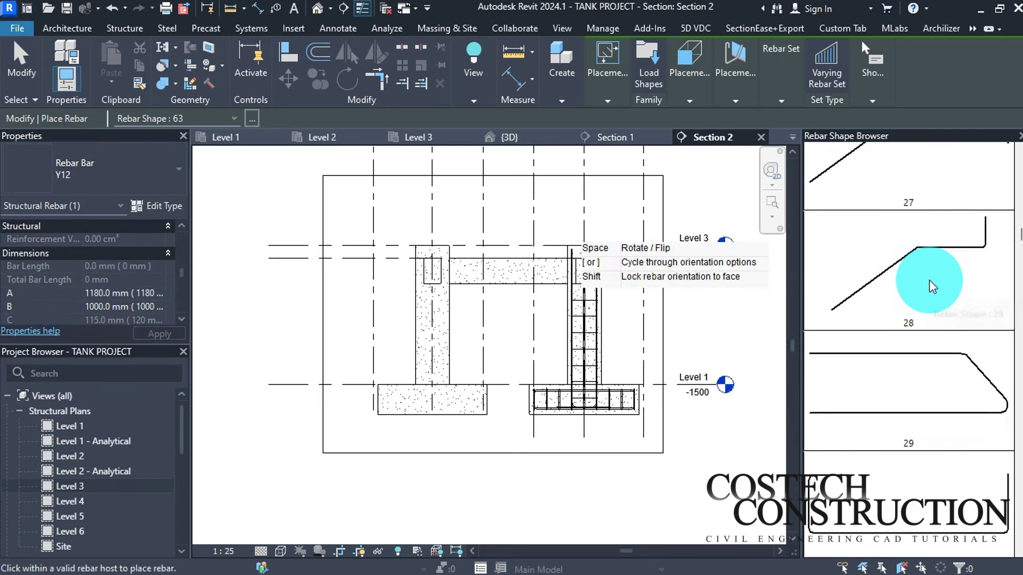
scroll(929, 286, up, 8)
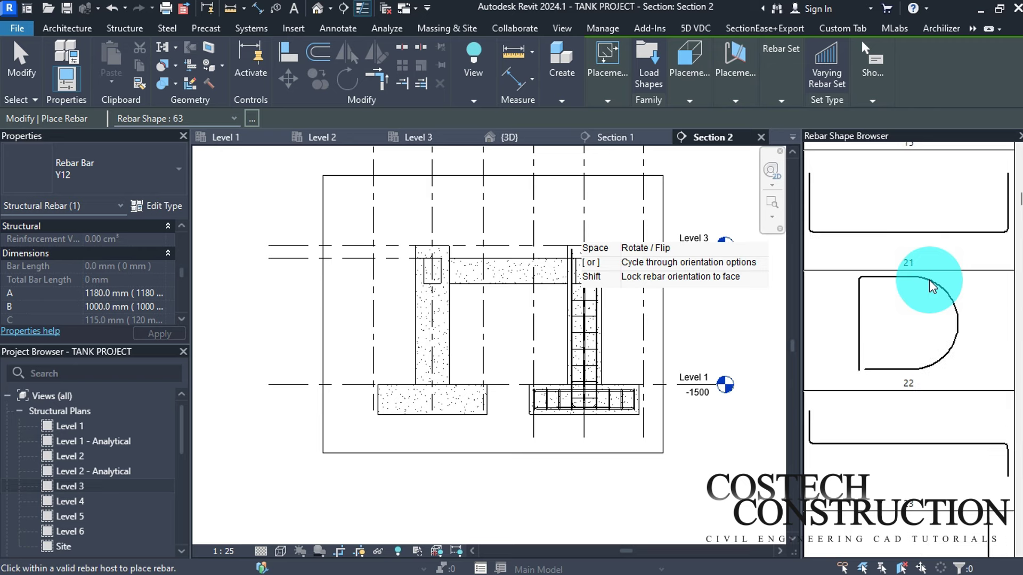
click(874, 314)
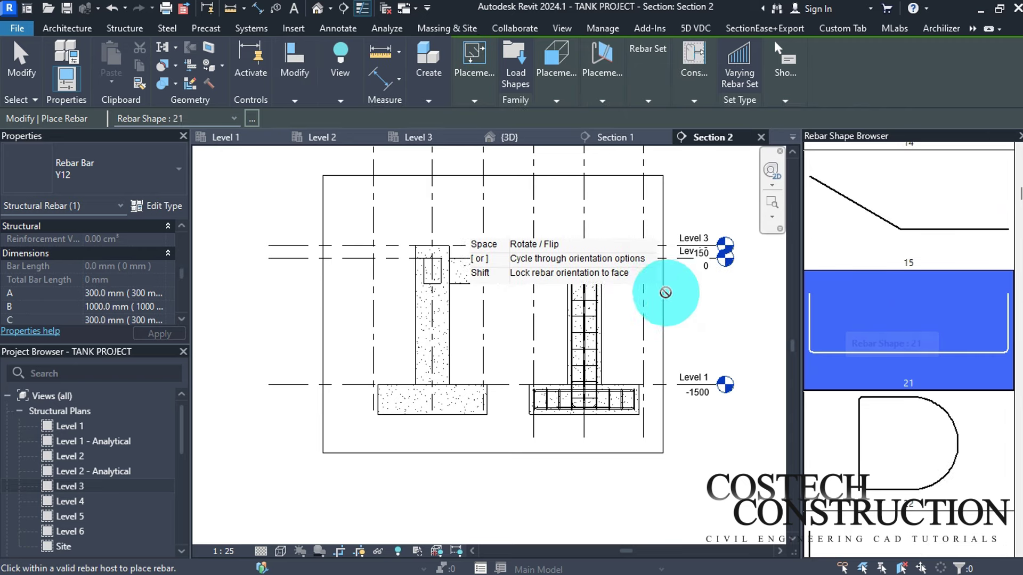
scroll(498, 277, up, 3)
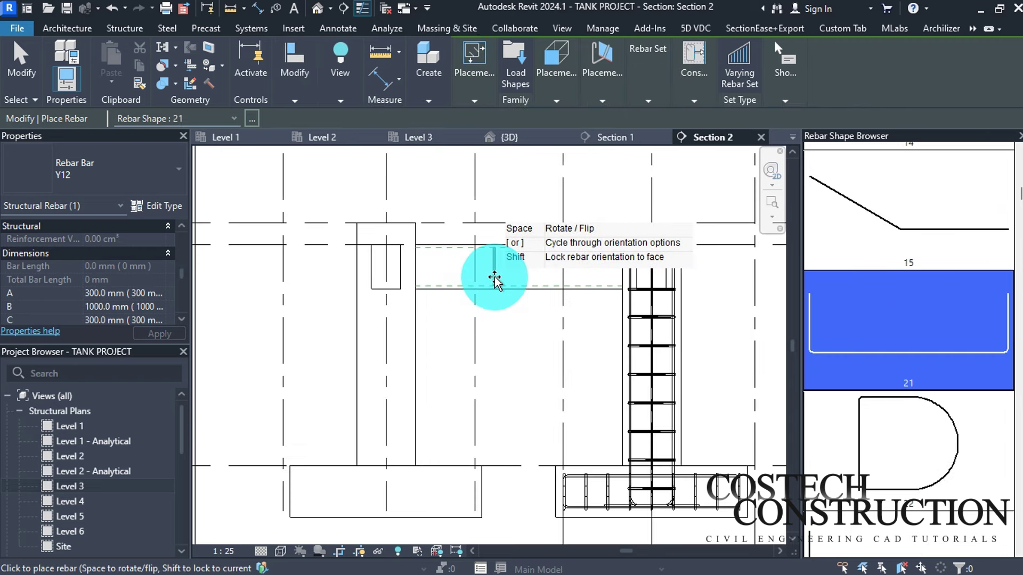
Place the Y12 U-bar along the beam, then select both top and bottom bars
click(581, 100)
click(602, 100)
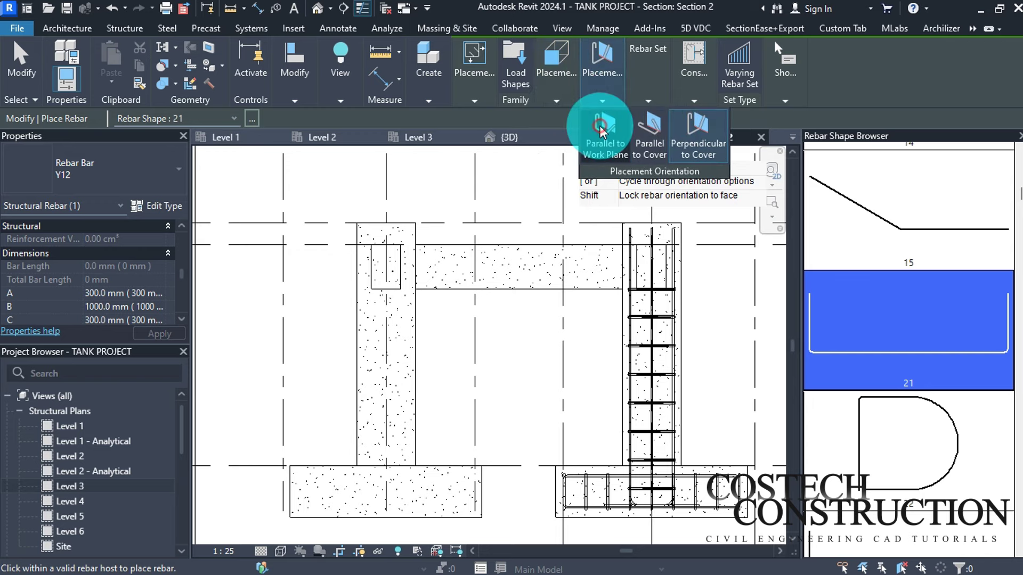
scroll(514, 277, up, 3)
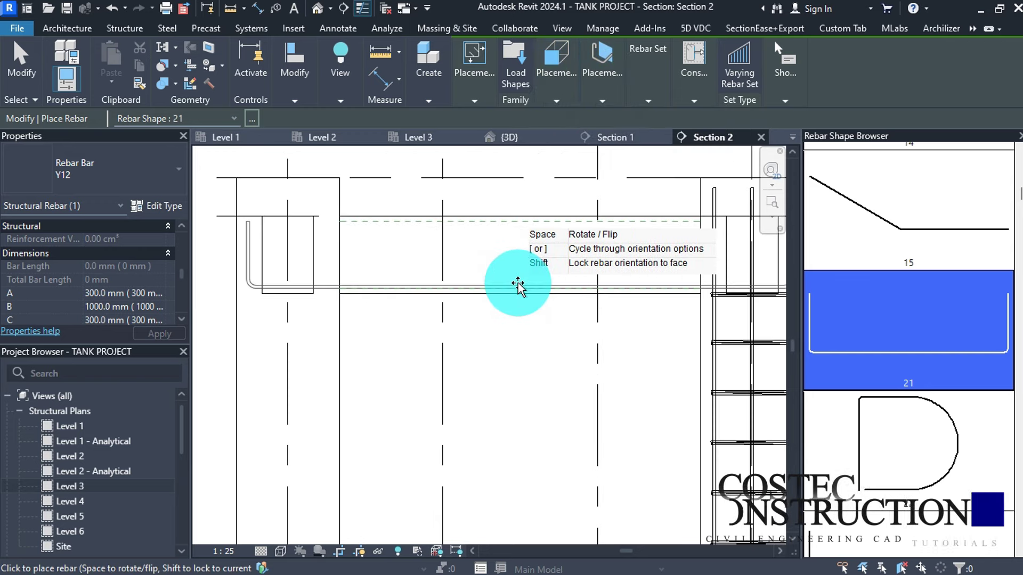
scroll(516, 286, down, 2)
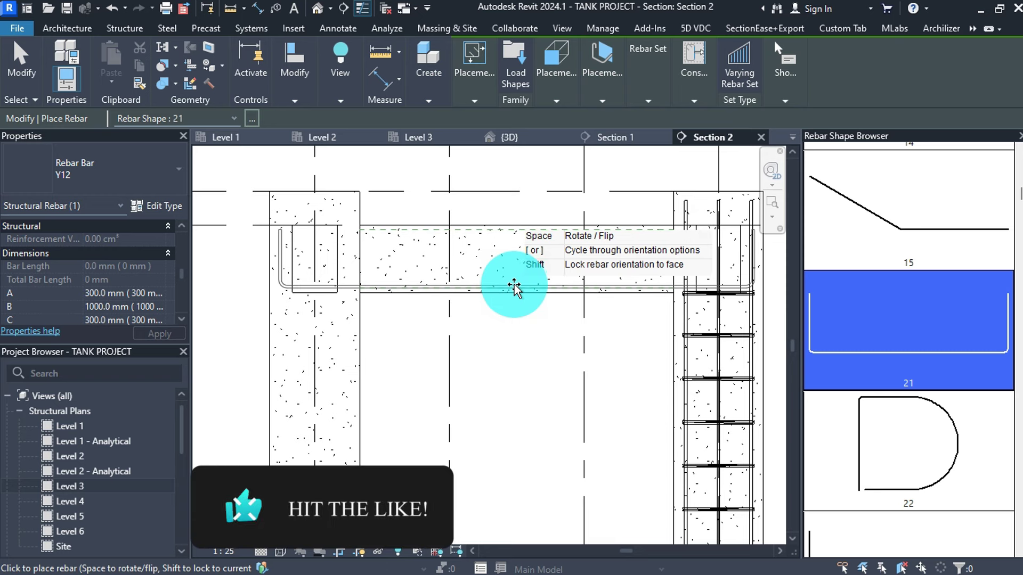
click(522, 245)
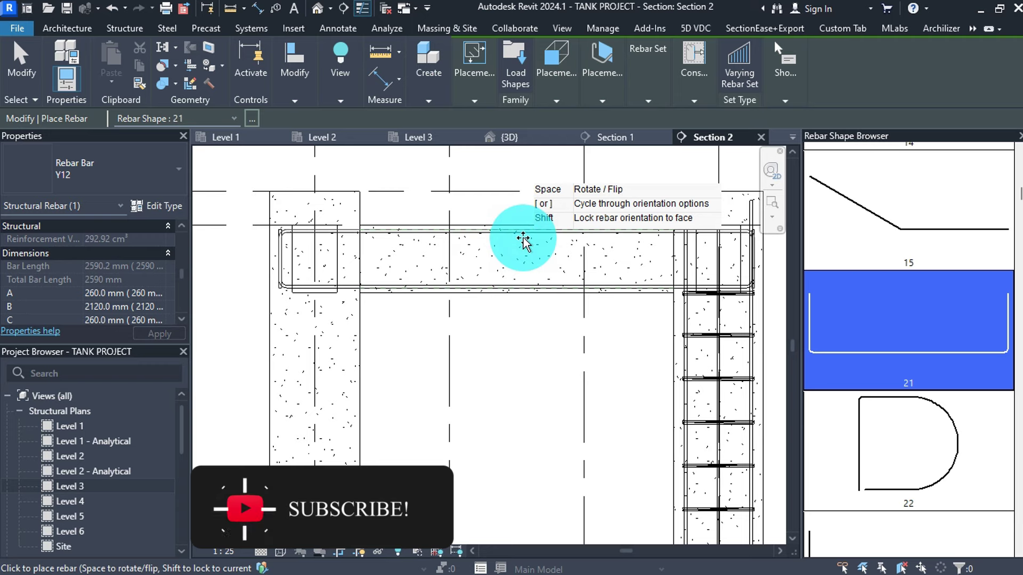
click(524, 242)
key(Escape)
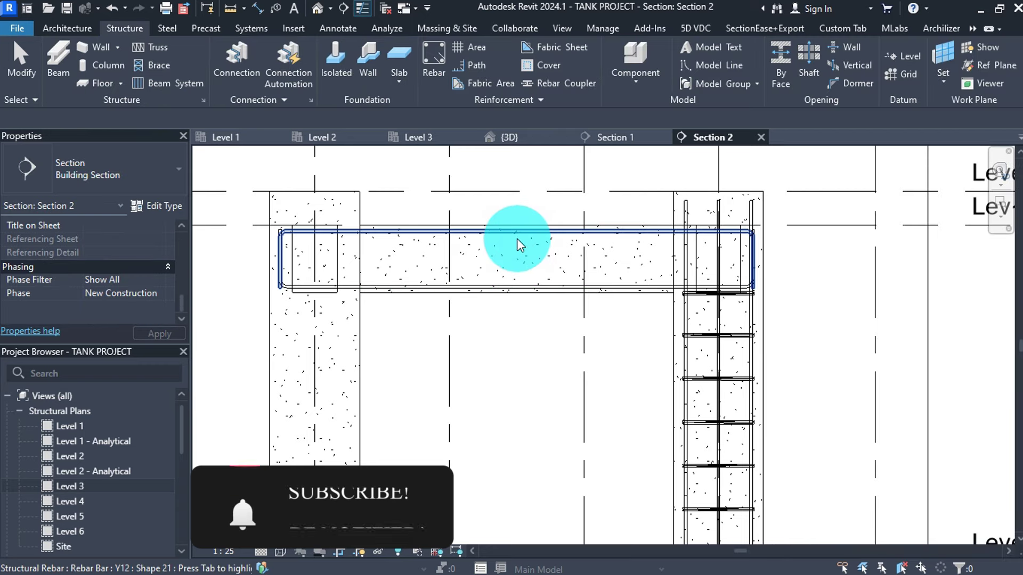
click(520, 244)
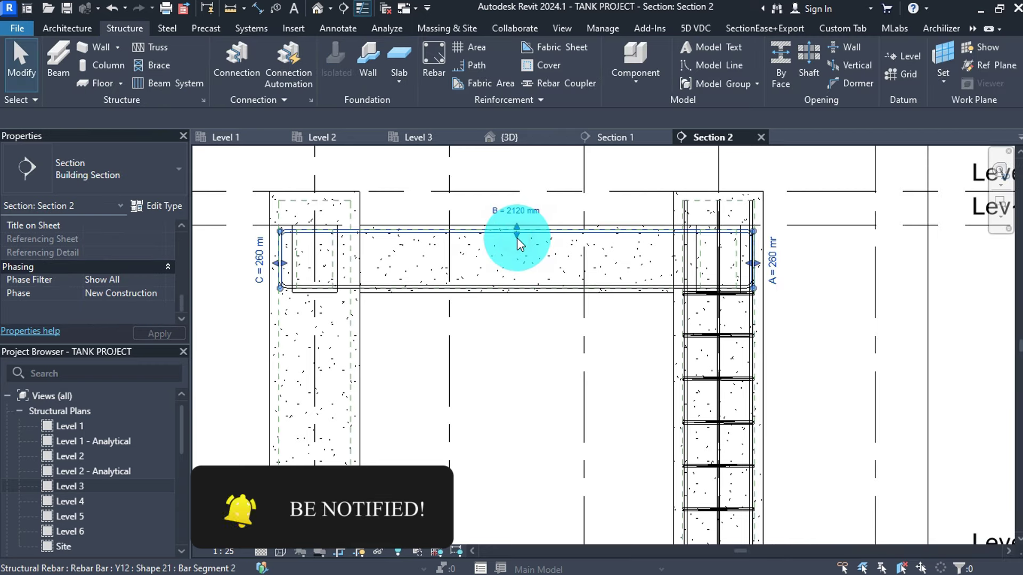
ctrl+click(509, 283)
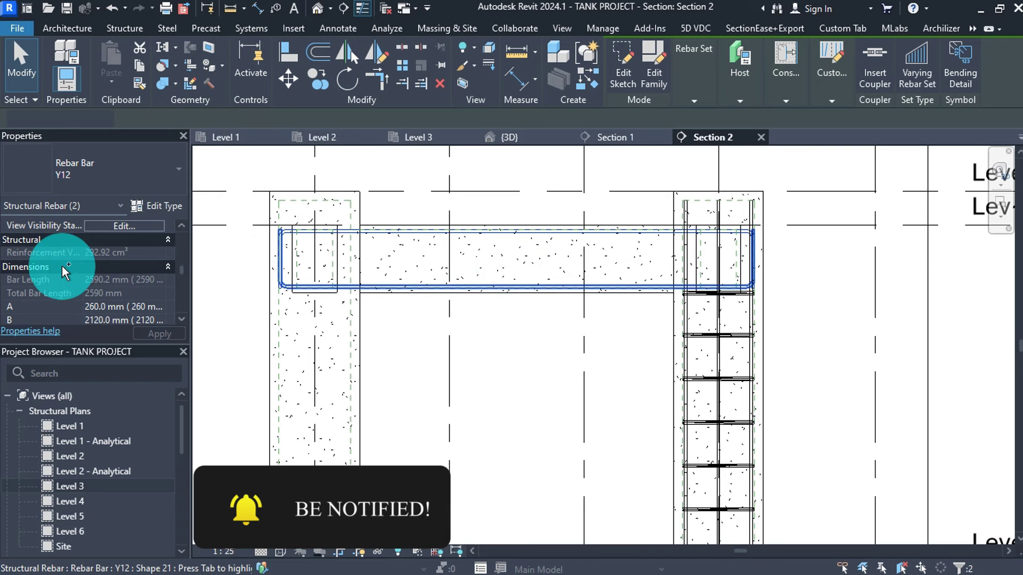
scroll(53, 285, down, 2)
Give both beam bars 150 mm A and C legs, comment B1,T1 and mark 02, accepting the duplicate-mark warning
click(75, 281)
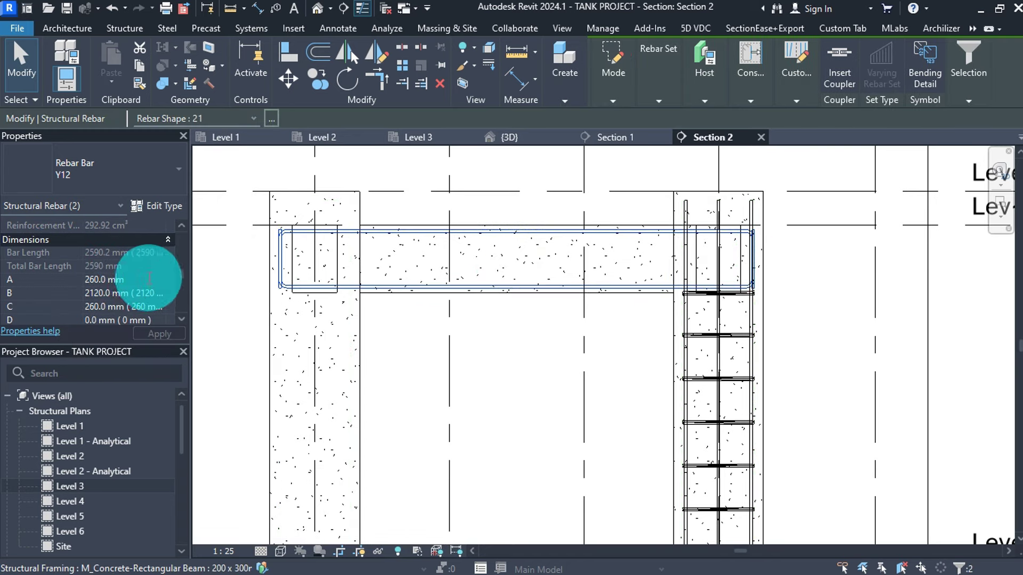
text(15)
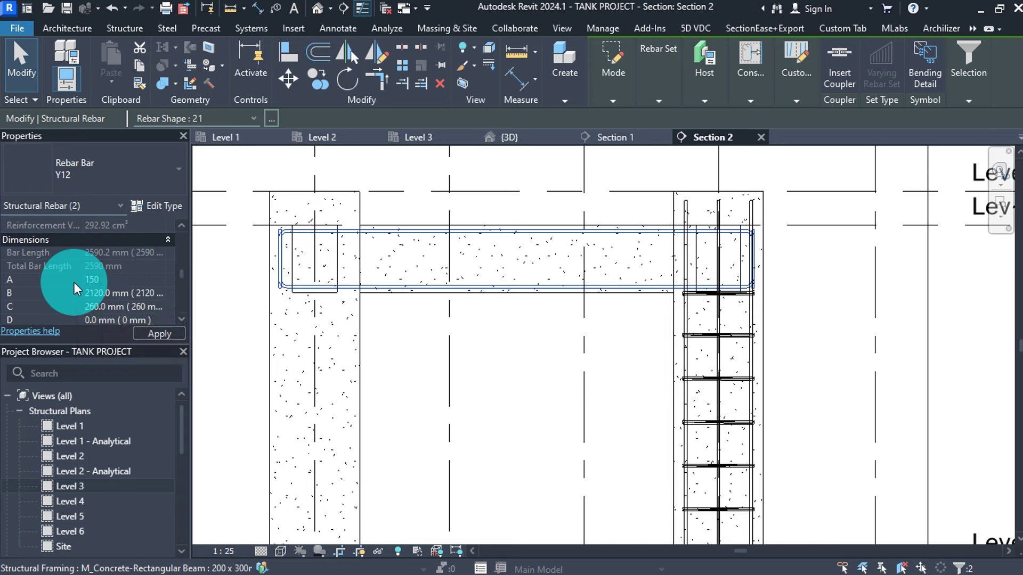
click(126, 307)
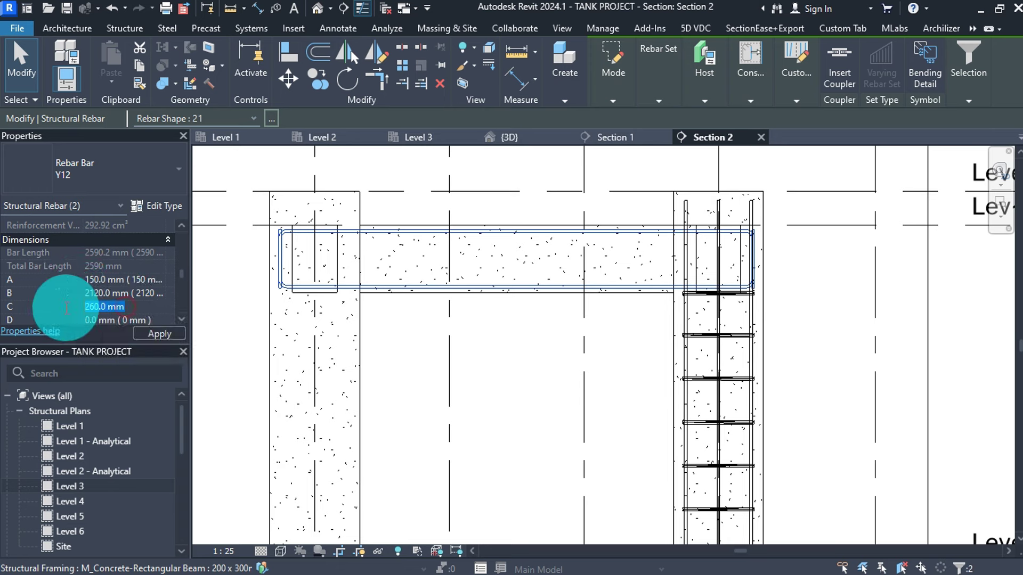
text(150)
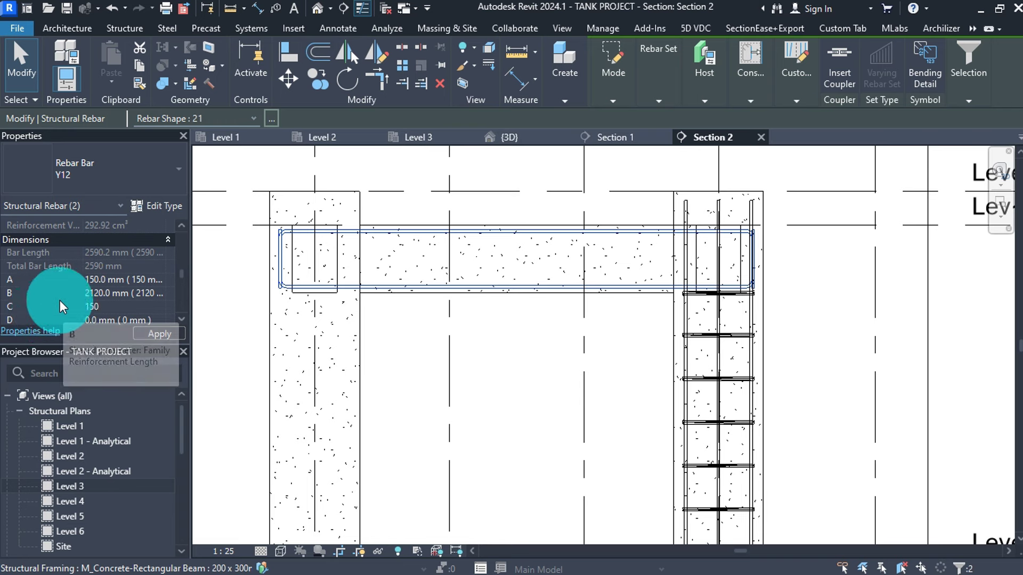
scroll(60, 300, down, 2)
scroll(60, 300, down, 4)
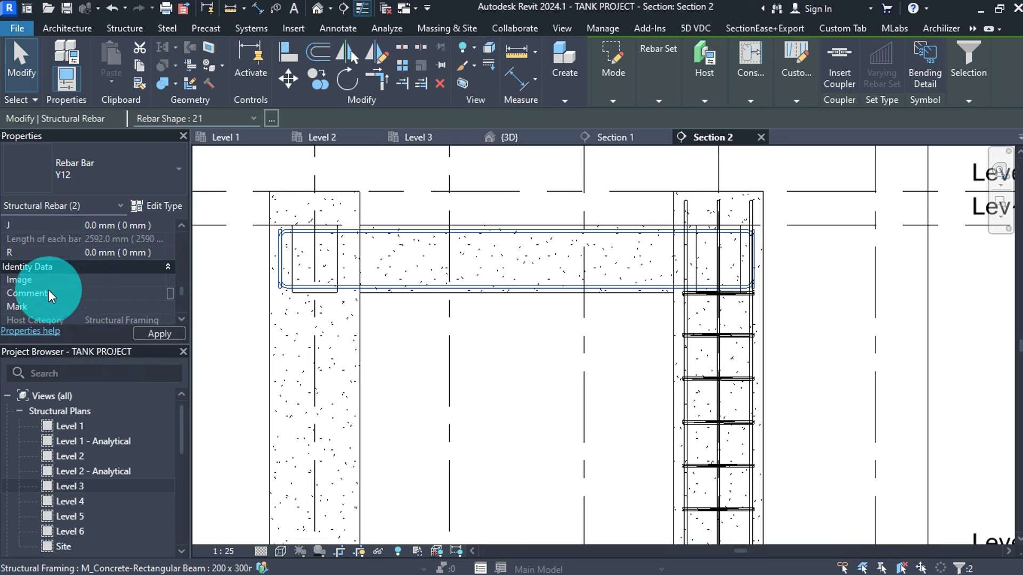
click(95, 292)
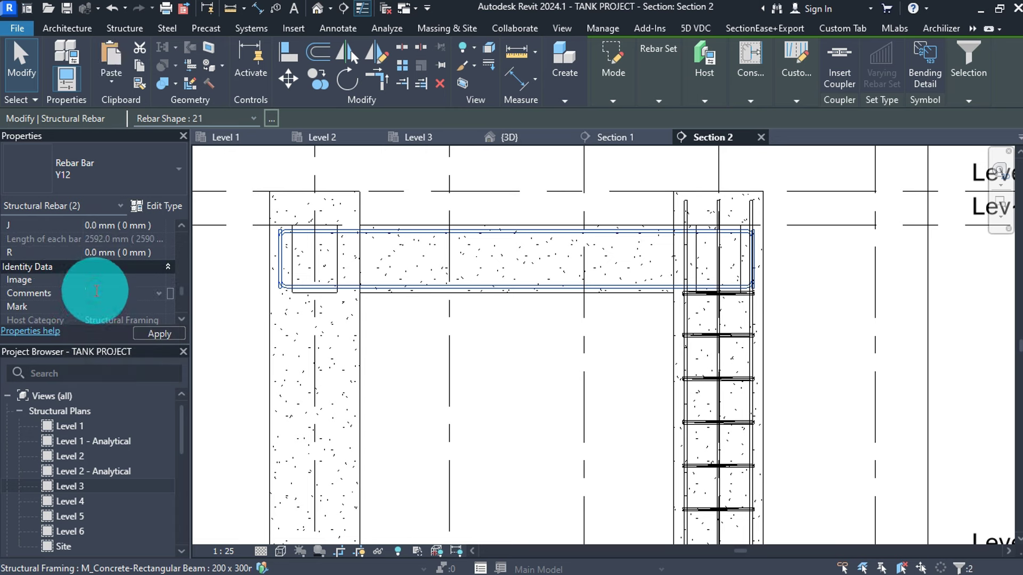
click(105, 302)
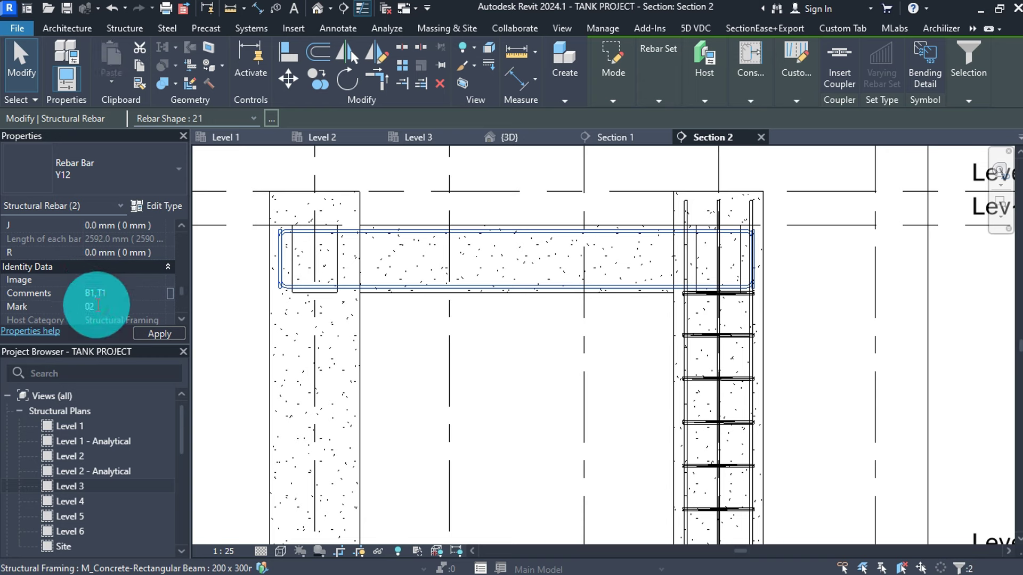
click(144, 334)
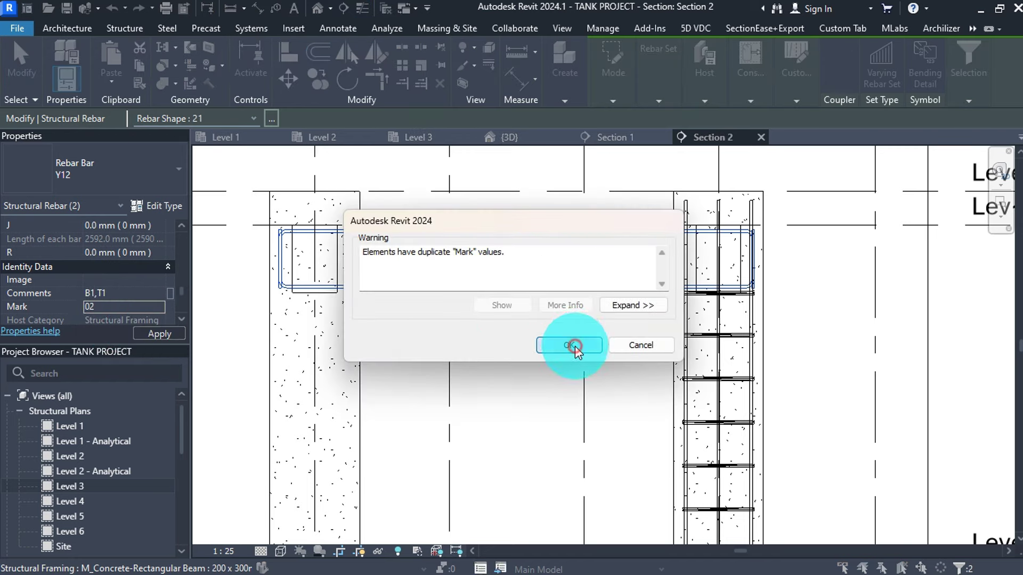
click(570, 345)
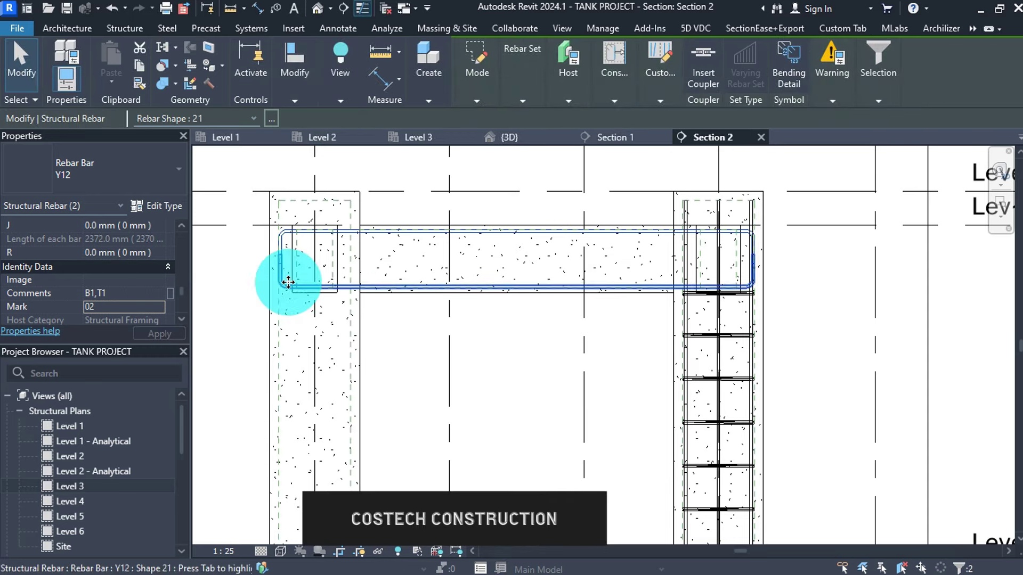
Change both beam bars' A and C legs from 150 to 170 mm
scroll(49, 264, up, 5)
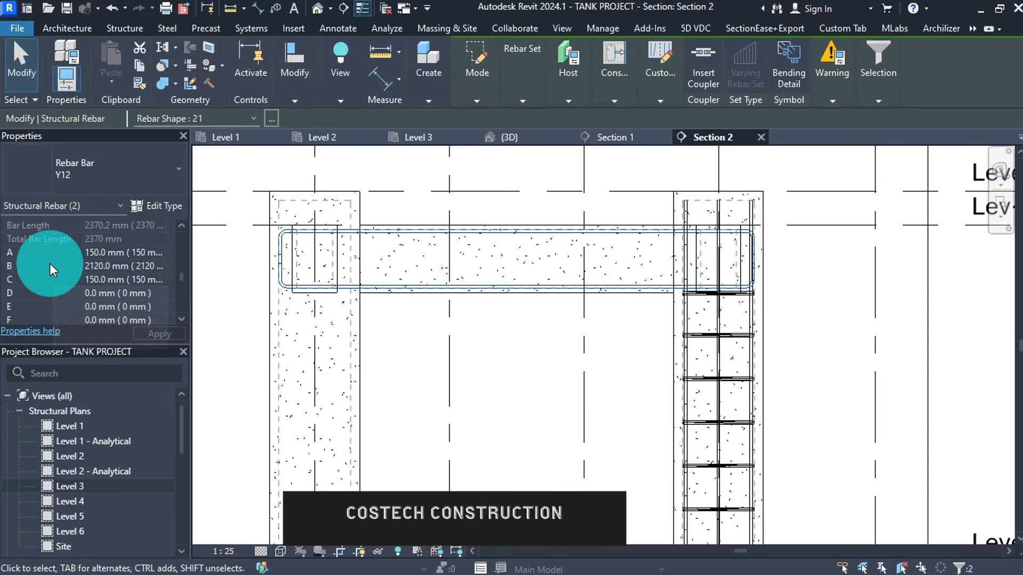
double_click(115, 252)
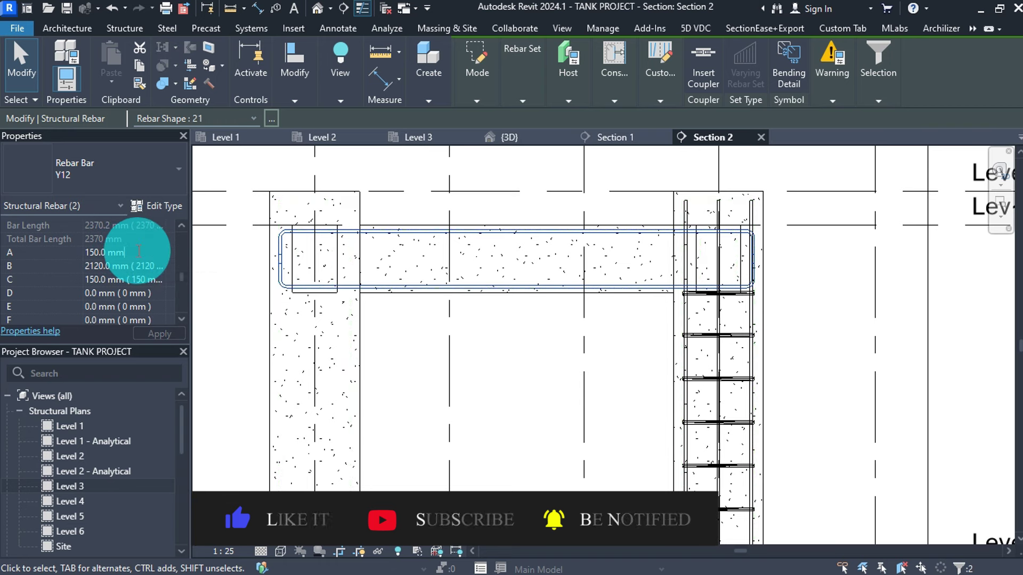
mouse_move(89, 252)
mouse_down()
mouse_move(106, 251)
mouse_move(71, 251)
mouse_up()
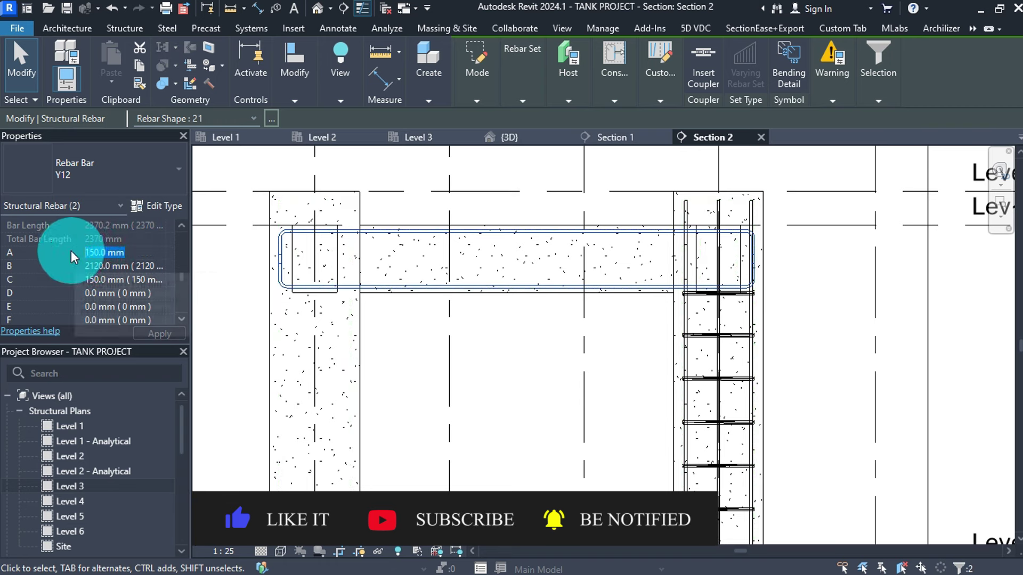
text(170)
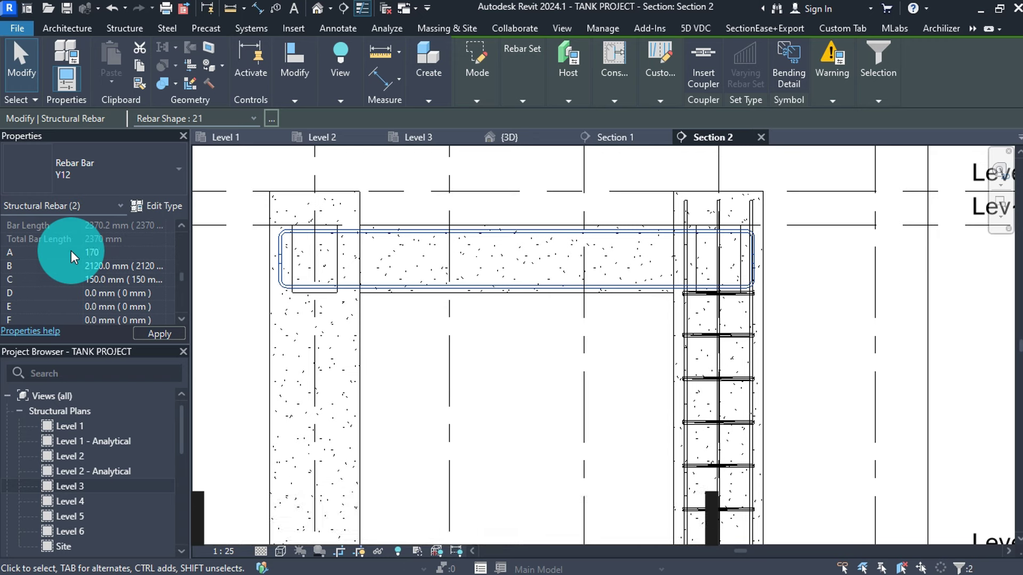
click(142, 276)
drag(145, 277, 56, 277)
text(170)
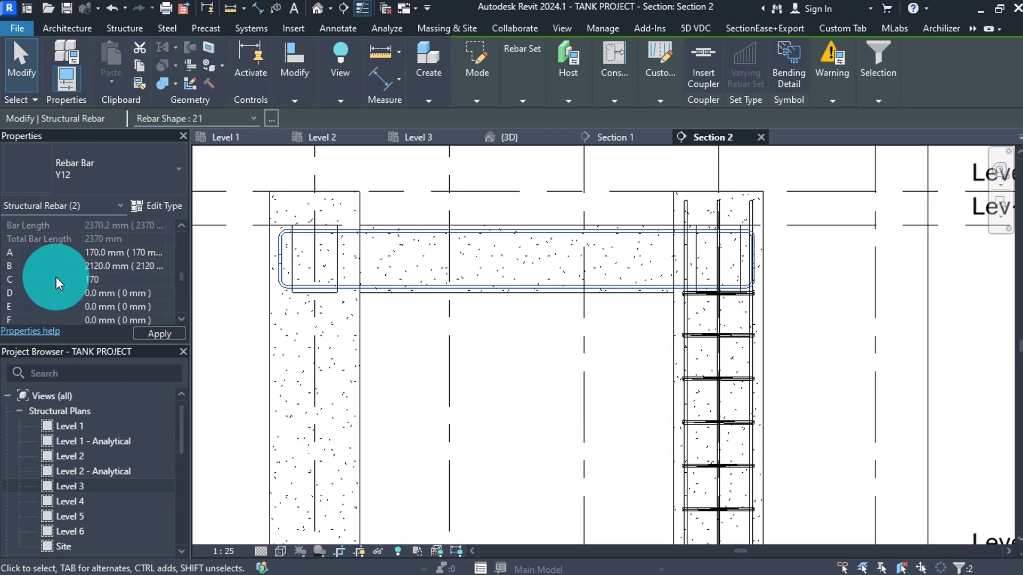
click(169, 331)
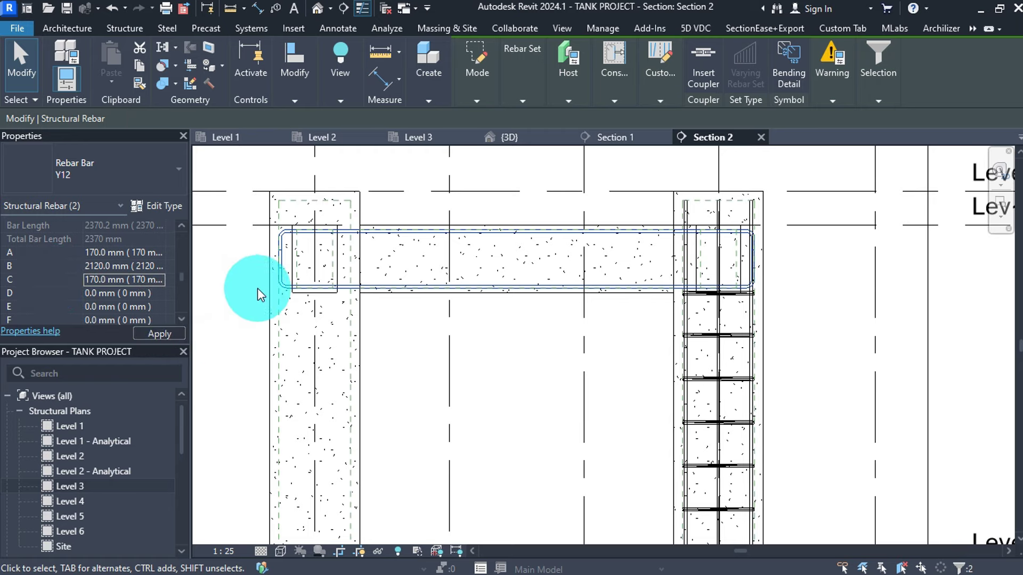
Deselect the bars and turn Thin Lines off so lines show at true weight
scroll(267, 261, up, 4)
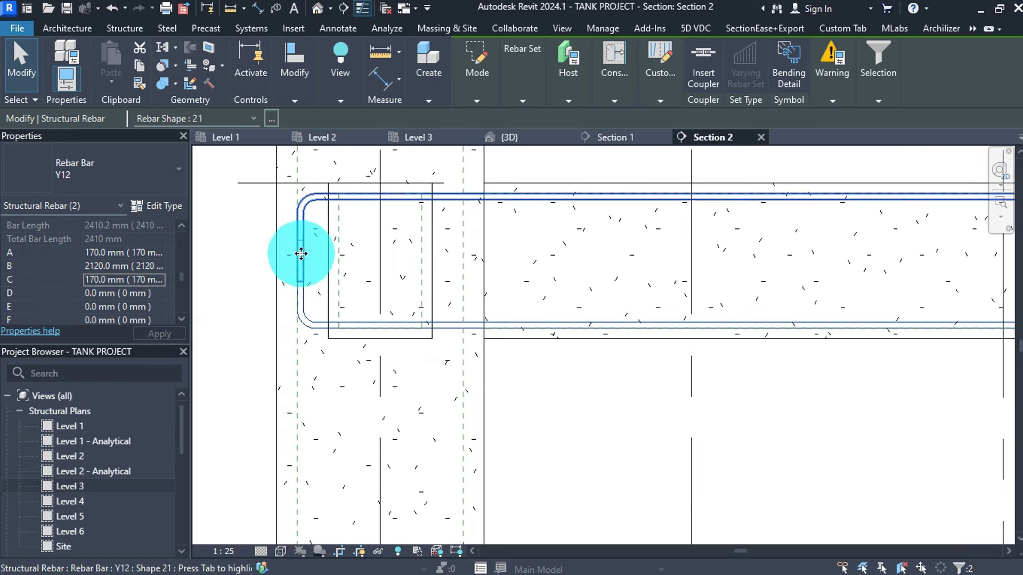
scroll(259, 254, down, 3)
click(259, 253)
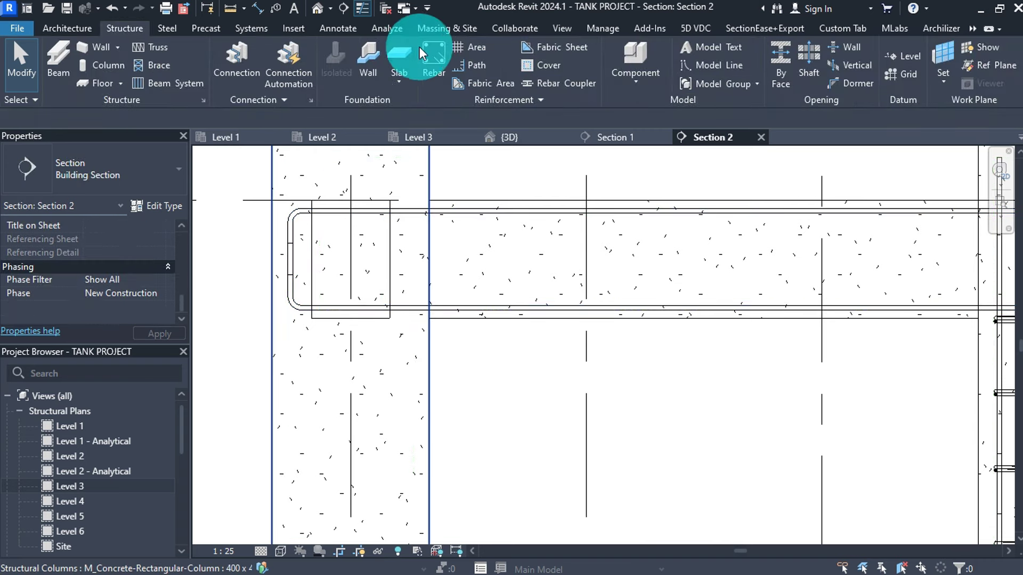
click(561, 28)
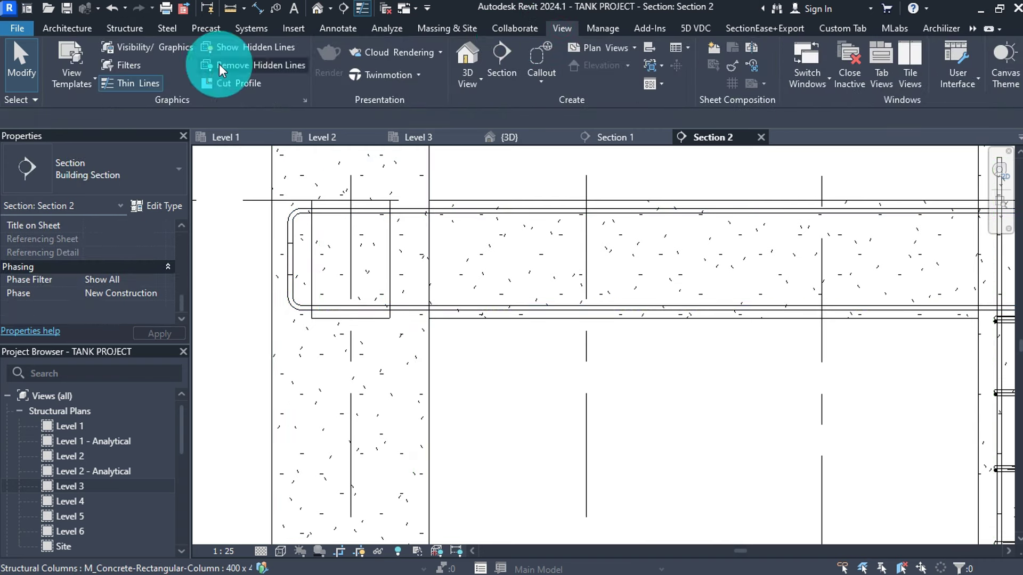
click(143, 82)
scroll(293, 296, down, 2)
scroll(293, 293, down, 1)
scroll(549, 264, down, 1)
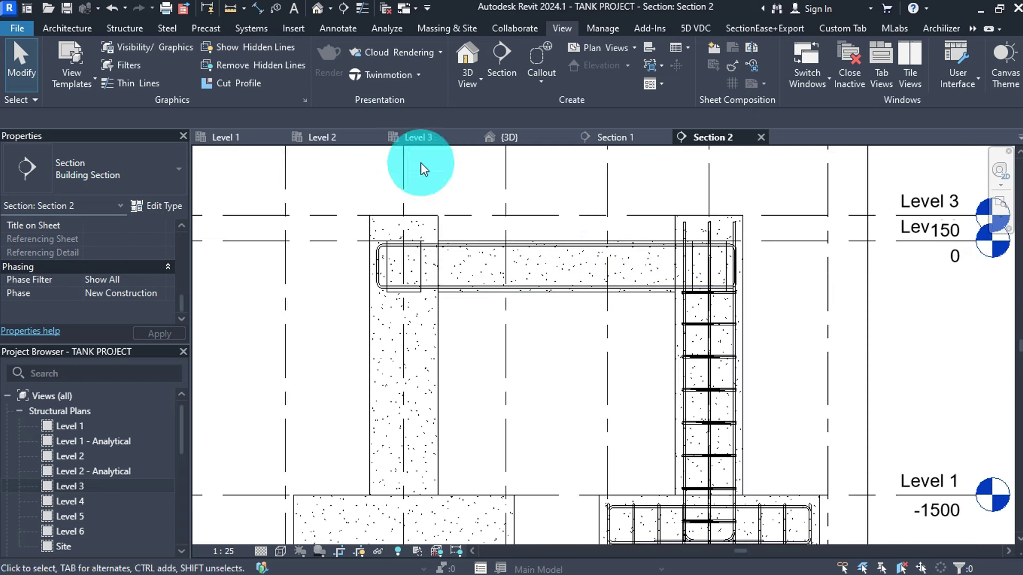
scroll(548, 250, up, 2)
Make the two beam U-bars a Maximum Spacing rebar set at 150 mm
click(548, 250)
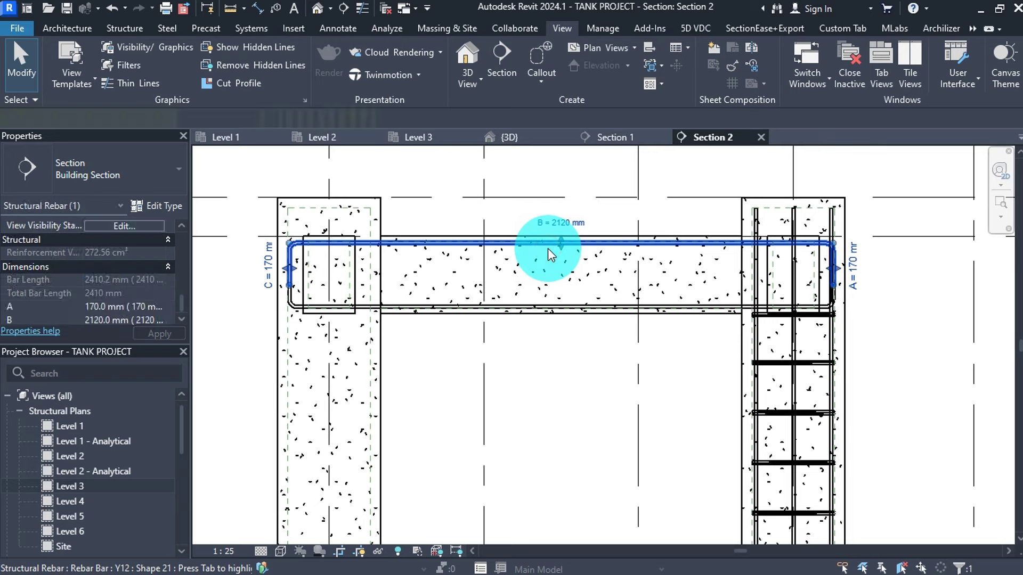
ctrl+click(539, 302)
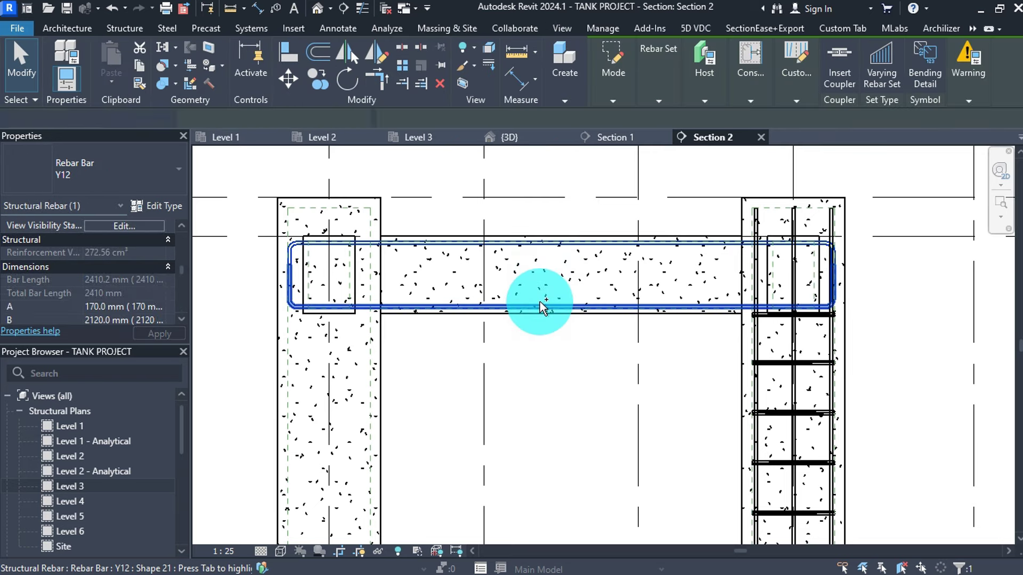
click(657, 92)
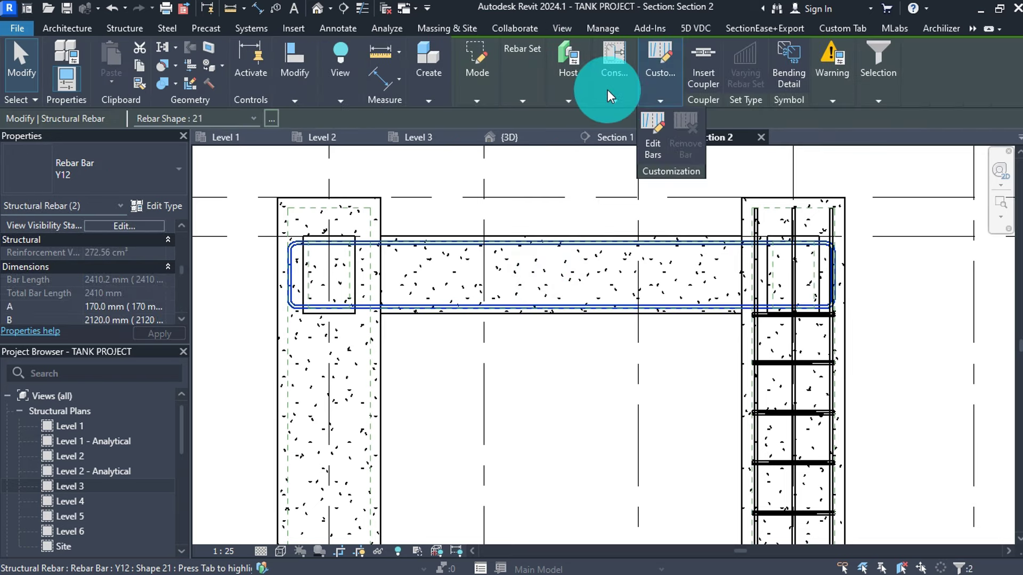
click(533, 81)
click(548, 117)
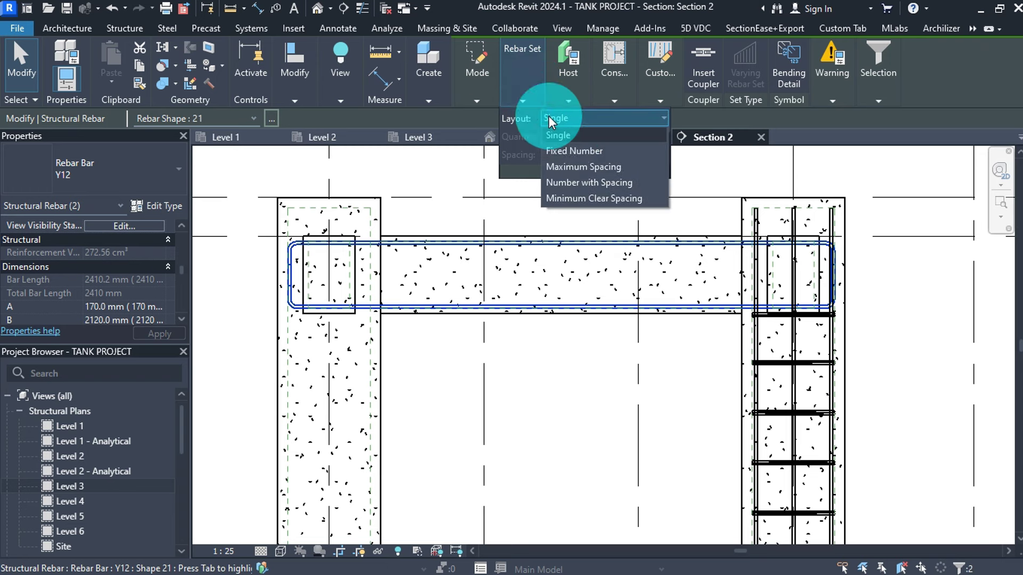
click(575, 168)
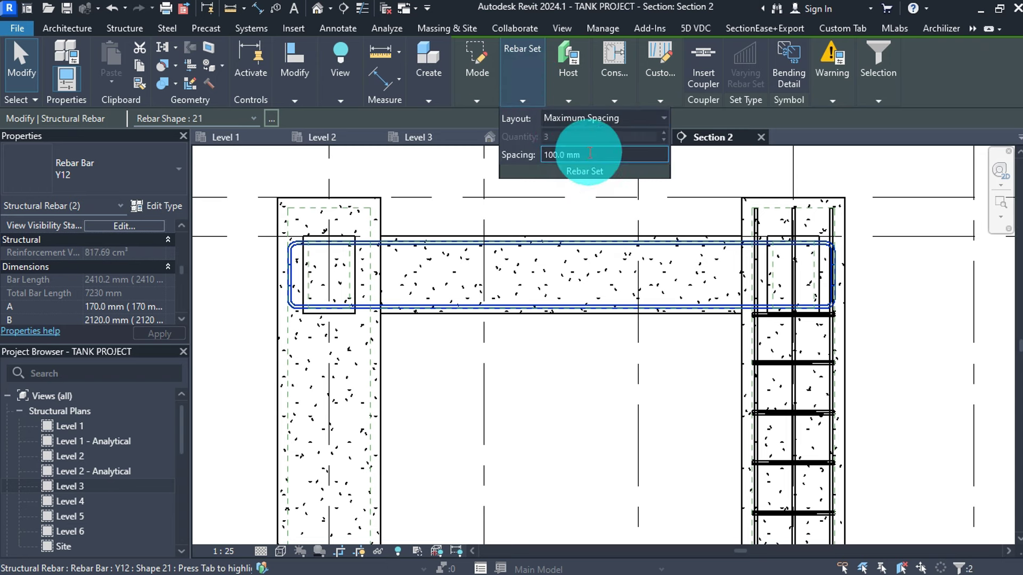
text(1)
click(586, 153)
text(50)
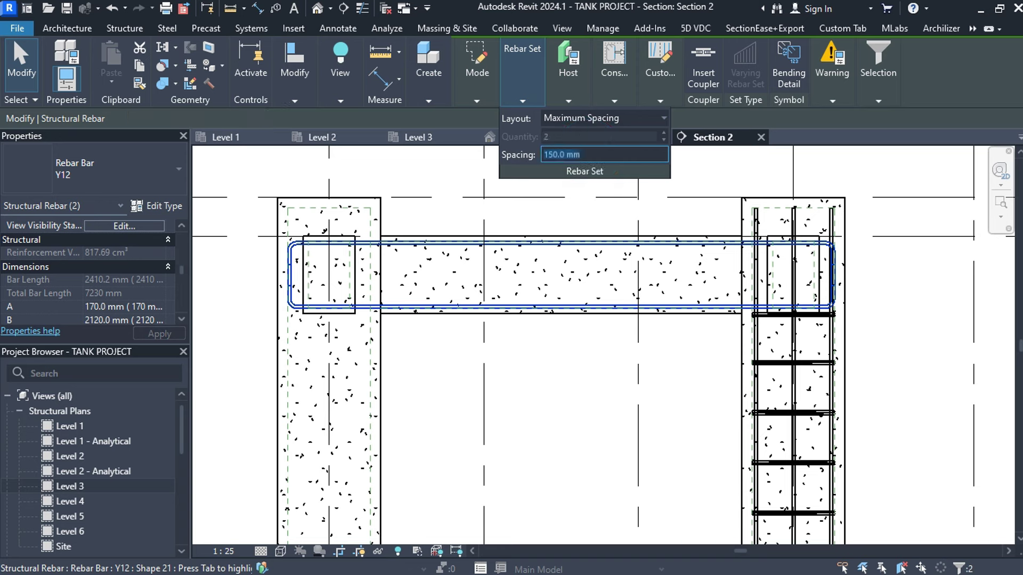
click(540, 215)
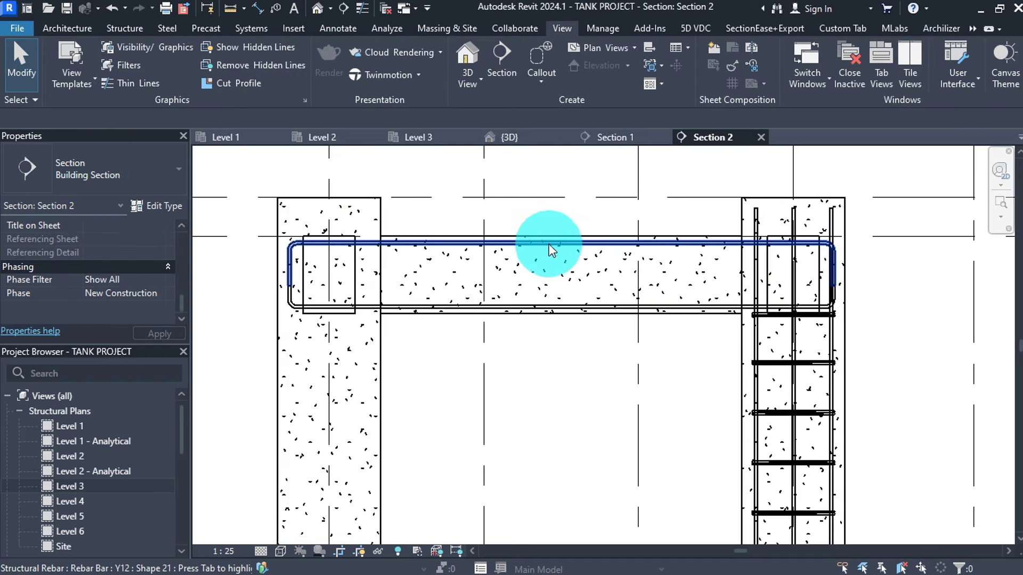
Start placing rebar shape 63 with Perpendicular to Cover orientation
click(140, 27)
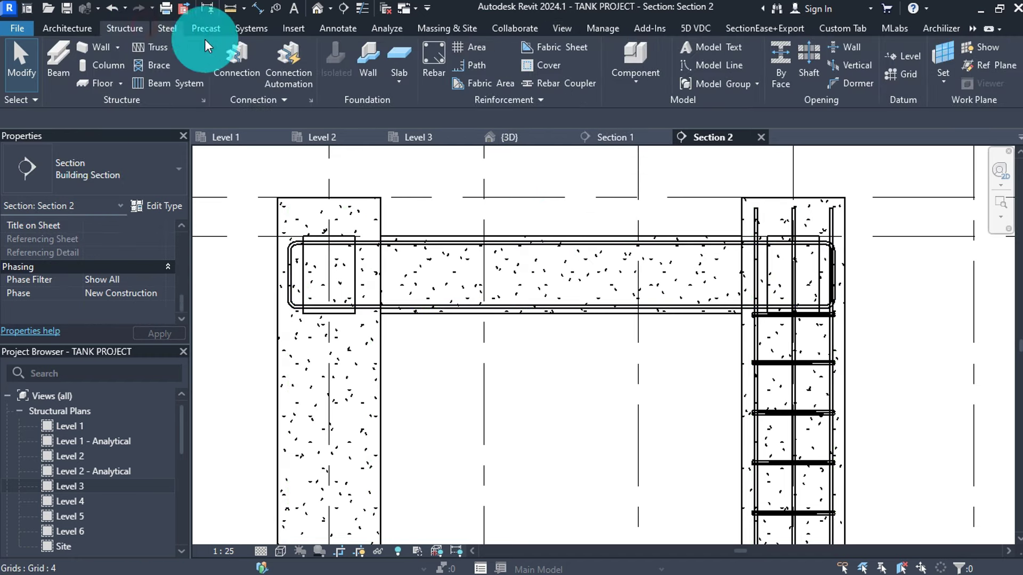
click(429, 73)
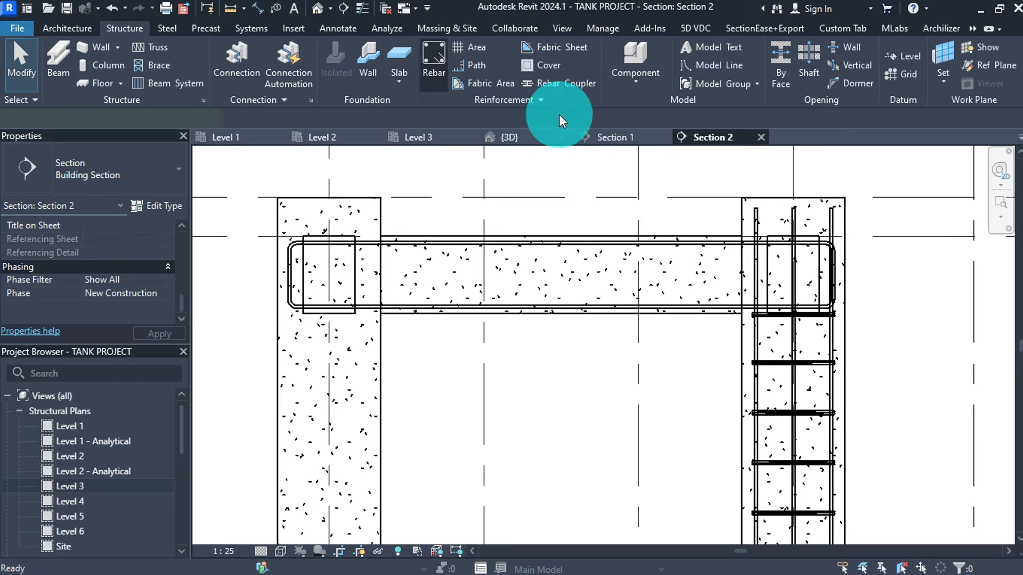
scroll(950, 313, down, 13)
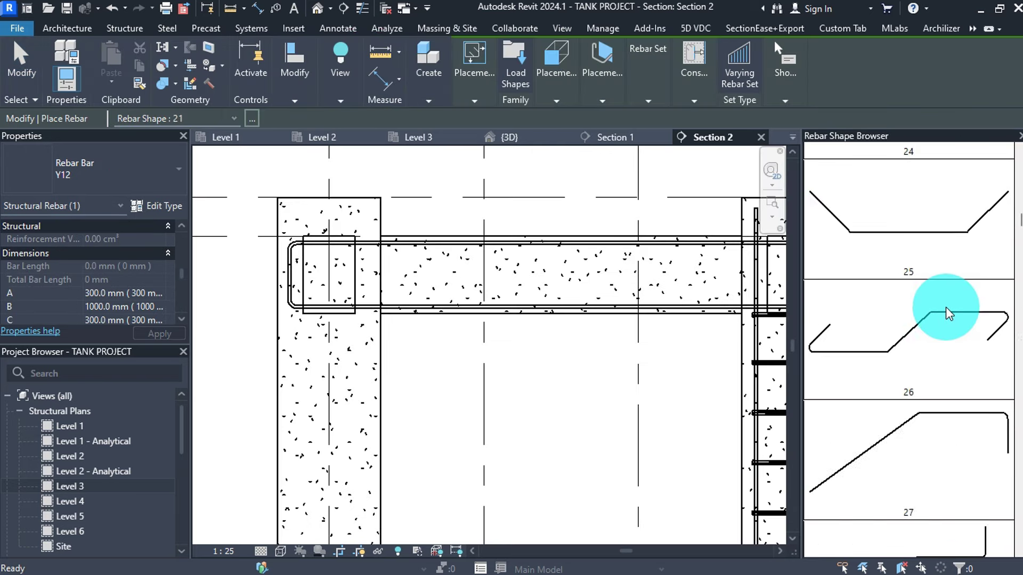
scroll(947, 312, down, 10)
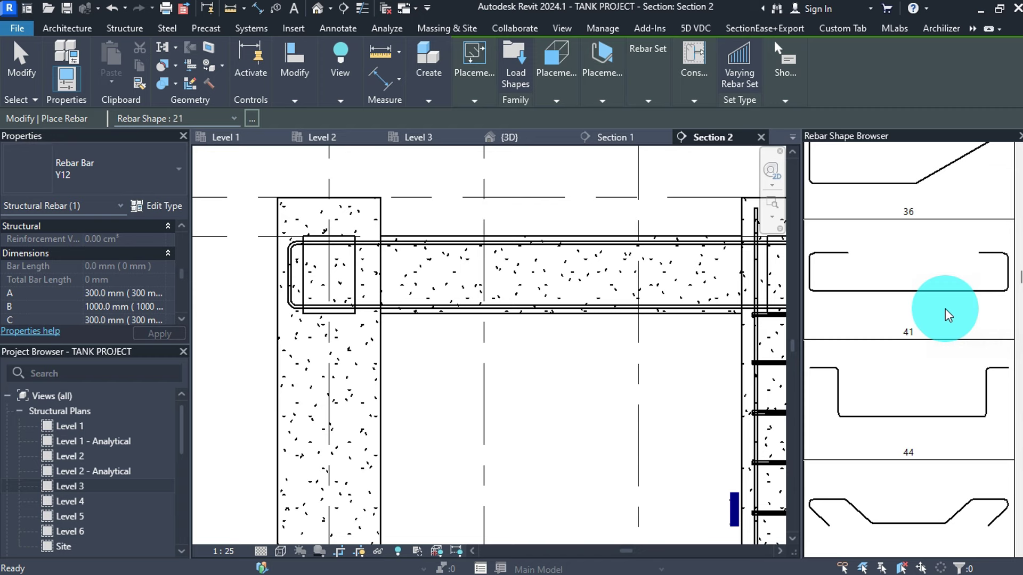
click(942, 316)
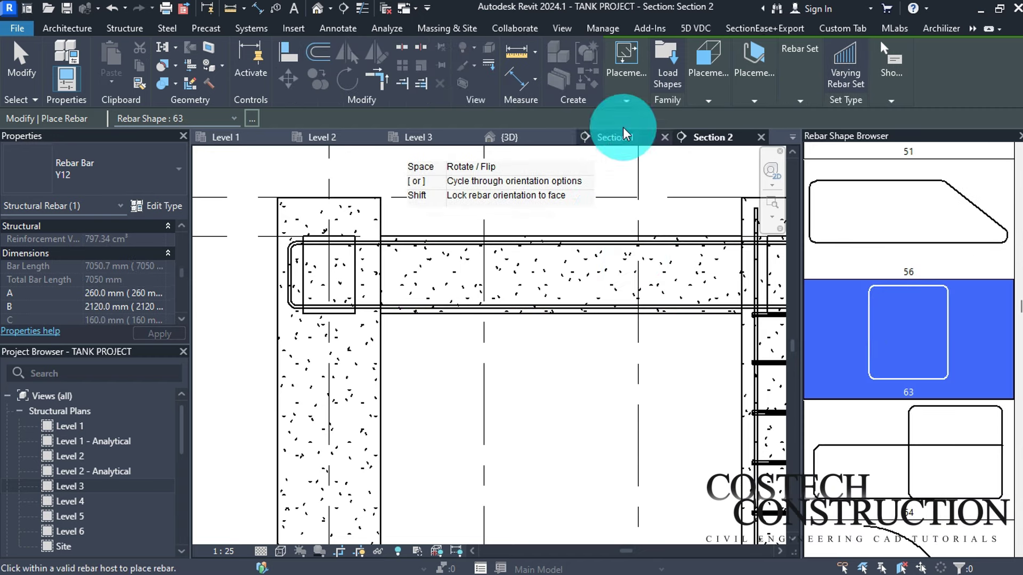
mouse_move(711, 98)
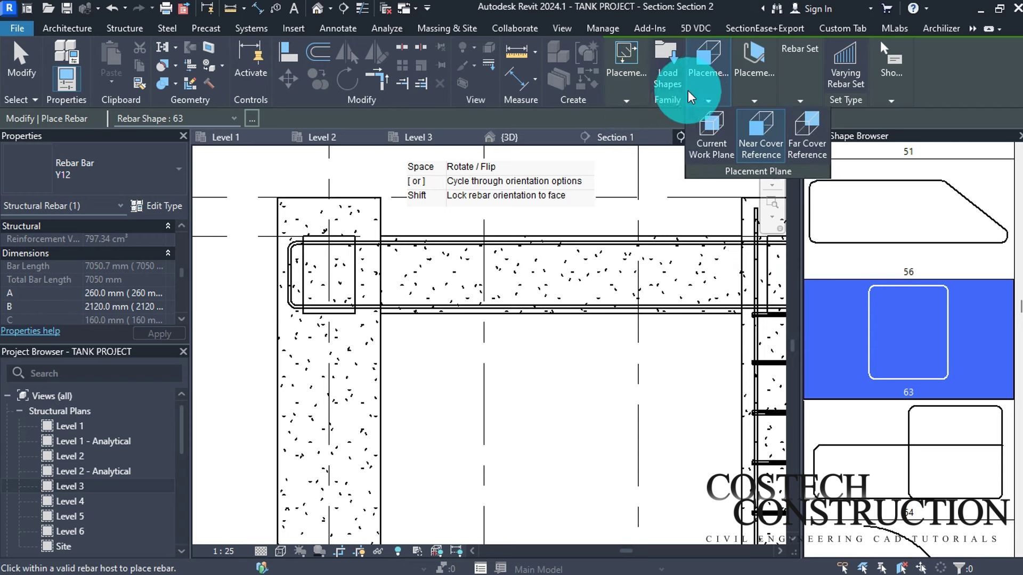
mouse_move(752, 96)
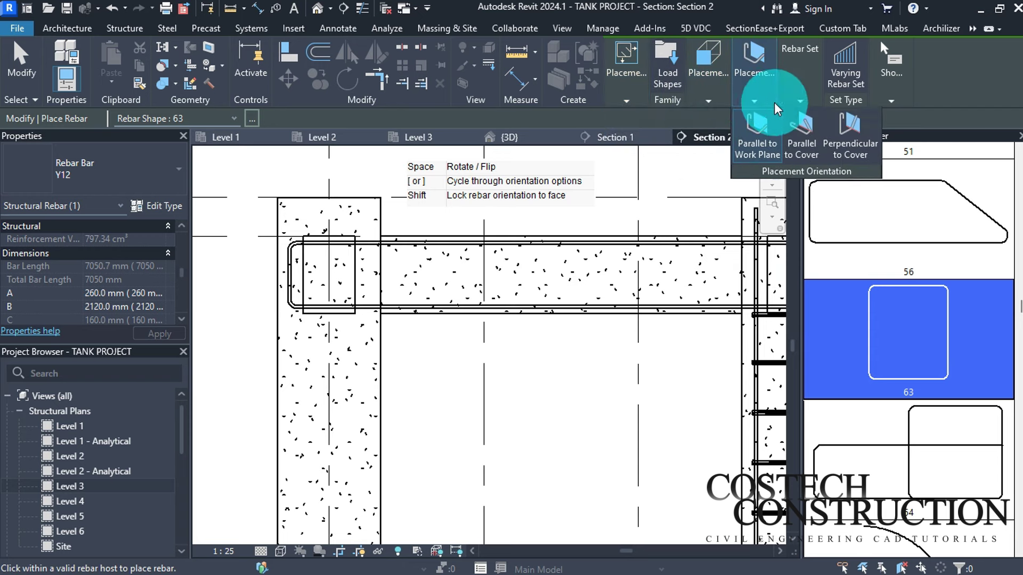
click(803, 137)
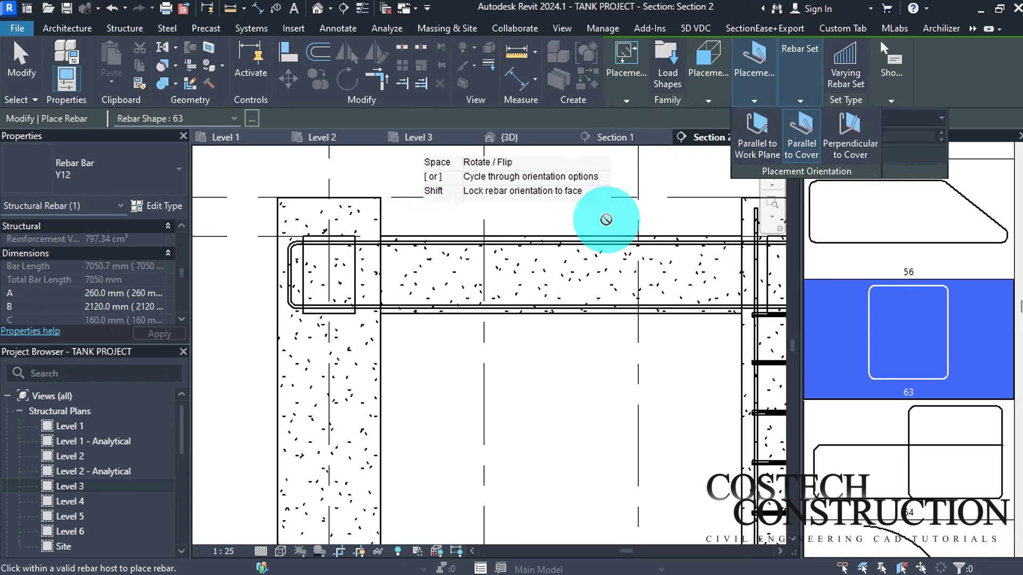
click(757, 96)
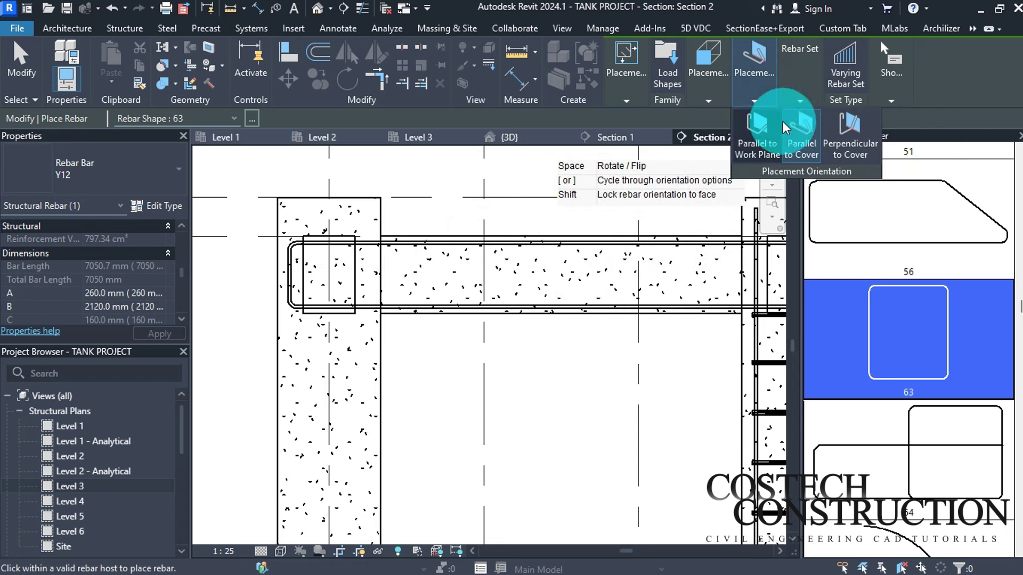
click(836, 140)
Set the bar type to Y8 and place one stirrup across the beam section
click(589, 271)
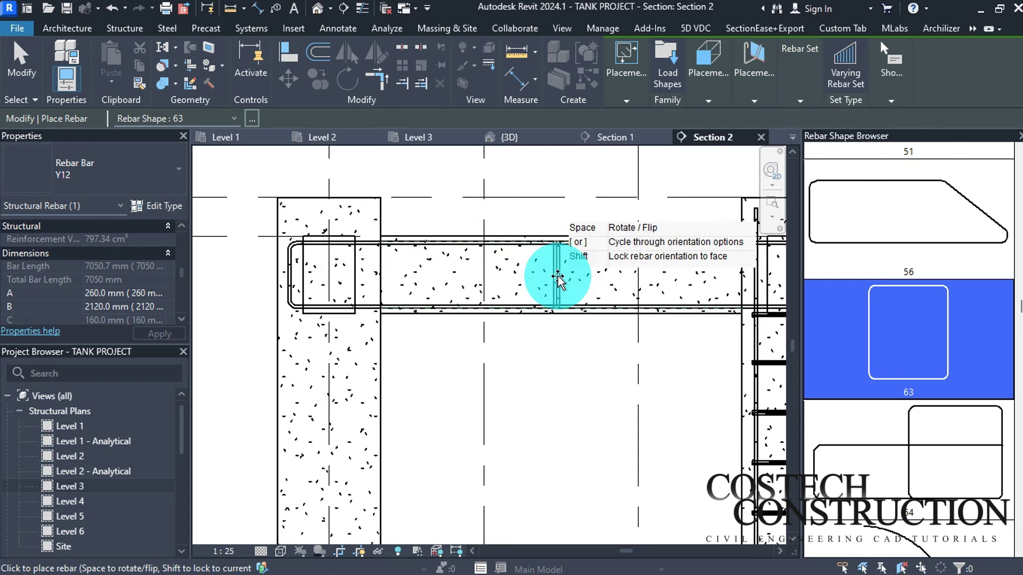
click(136, 183)
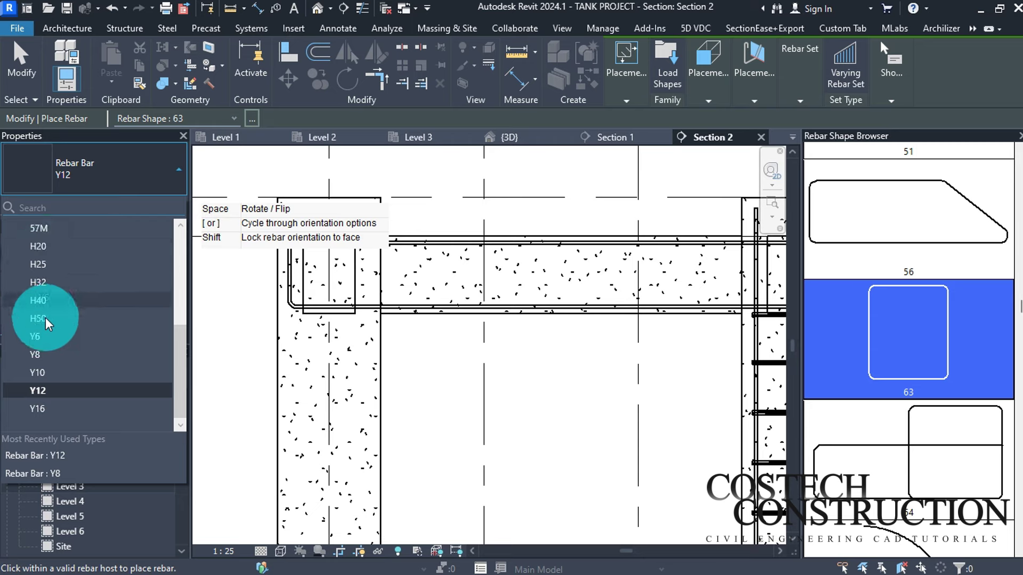
click(33, 354)
click(501, 324)
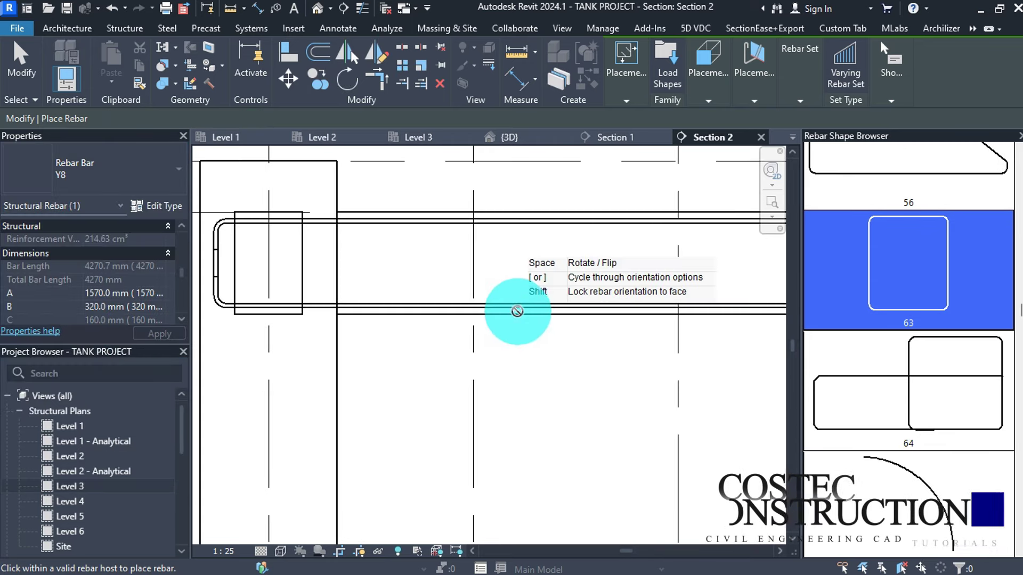
mouse_move(708, 87)
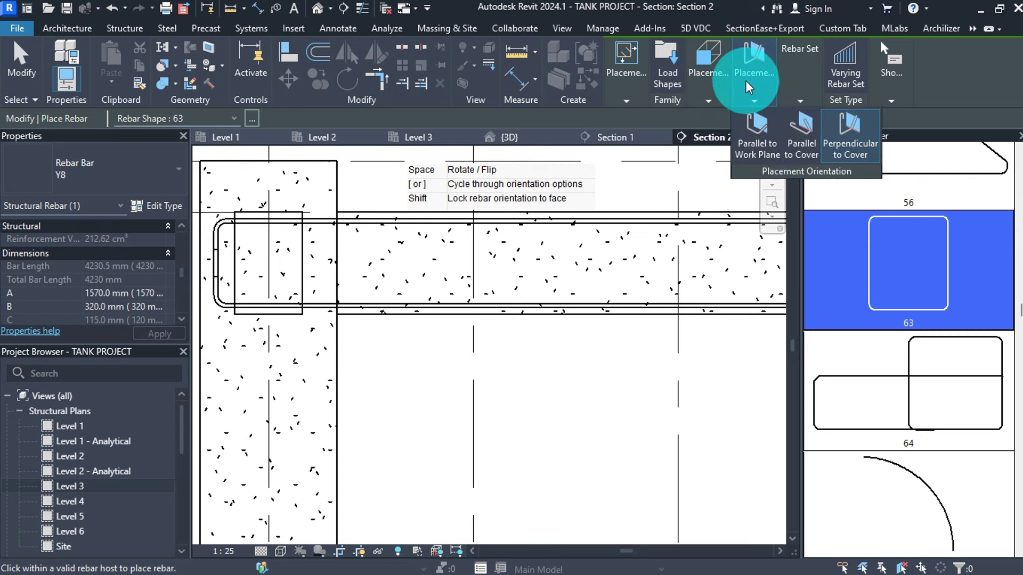
scroll(531, 276, up, 2)
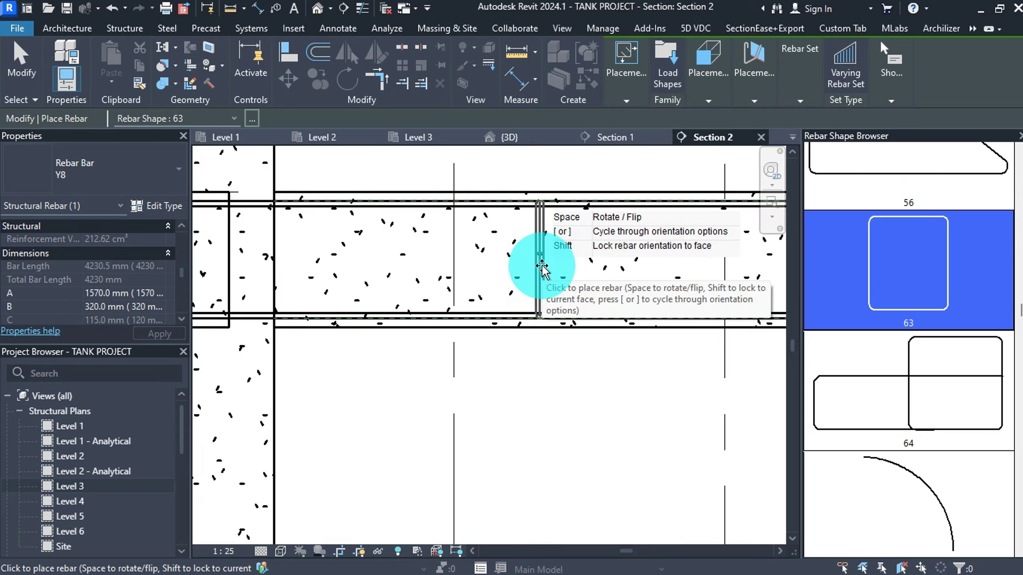
click(542, 269)
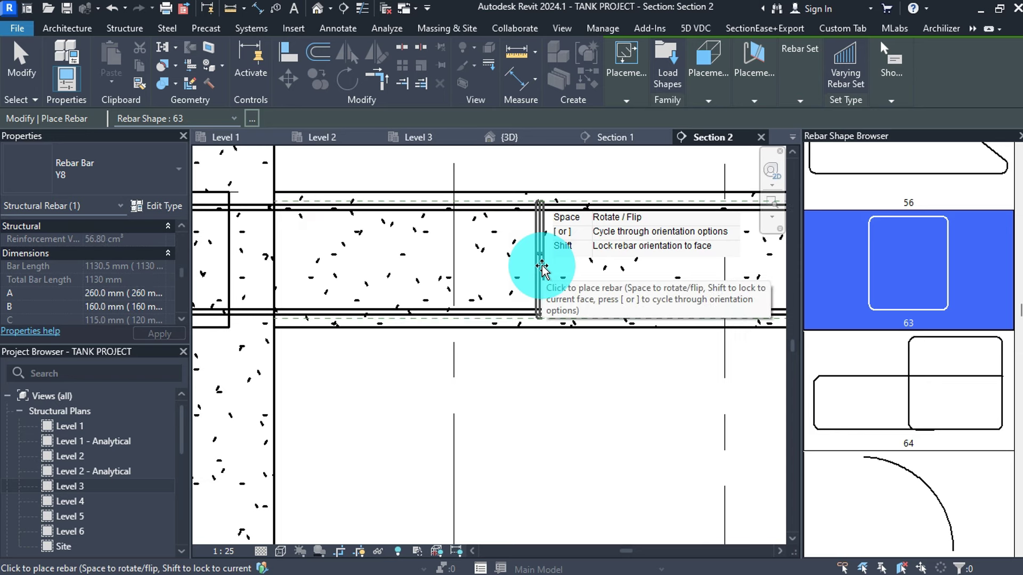
key(Escape)
key(Escape)
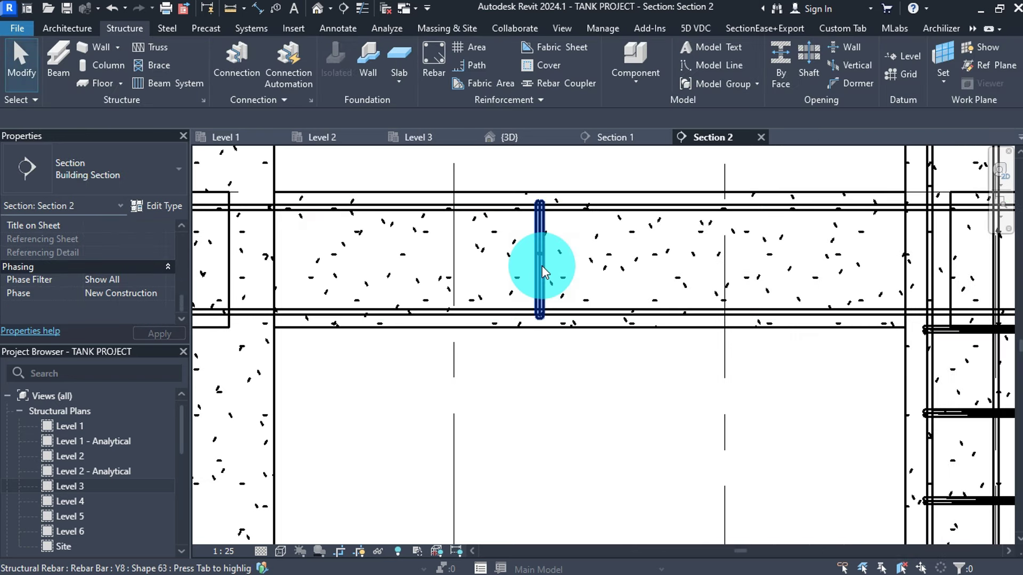
Lay the Y8 stirrup out as a Maximum Spacing set at 200 mm, giving eight stirrups
click(541, 270)
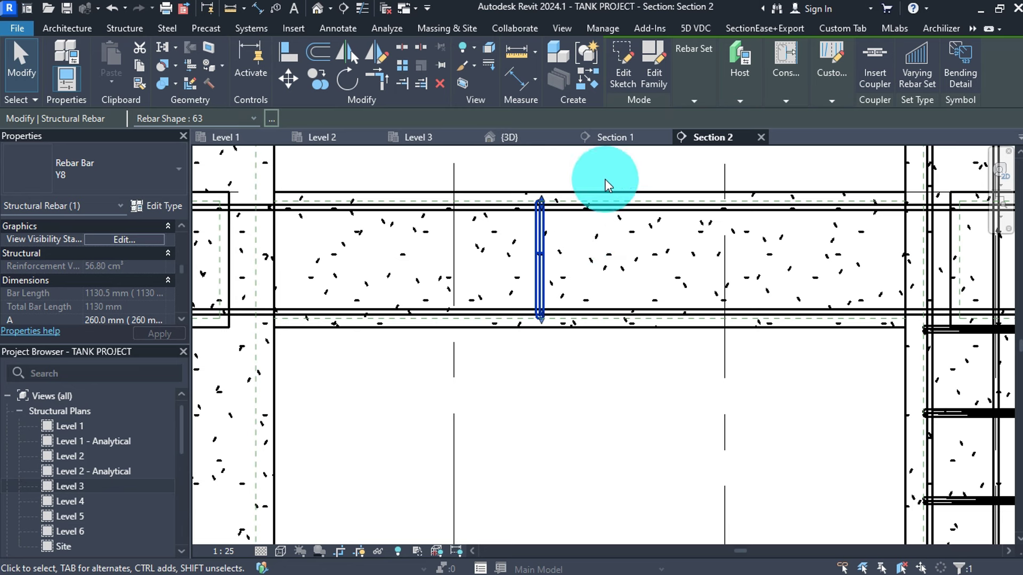
click(697, 96)
click(715, 116)
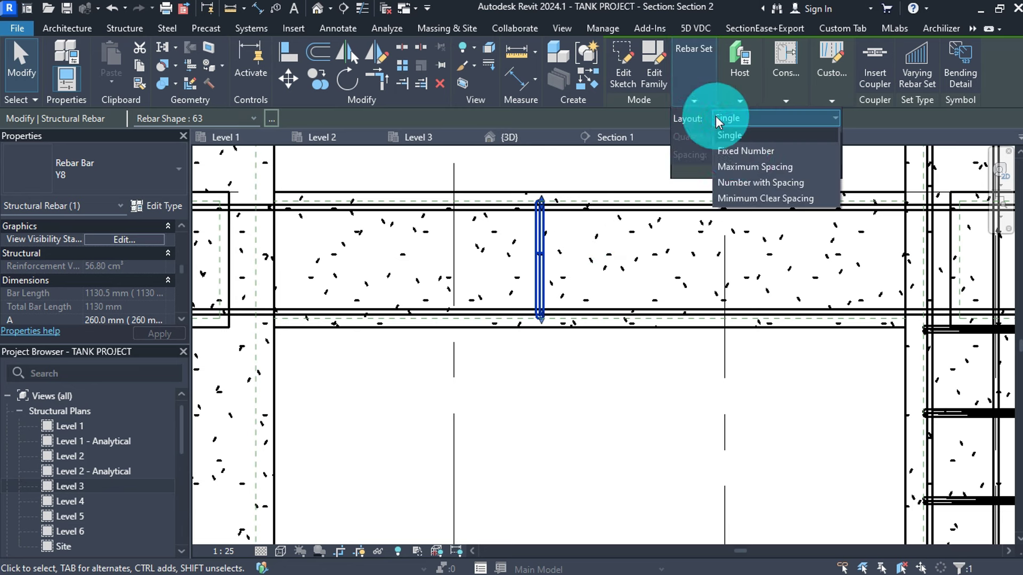
click(743, 166)
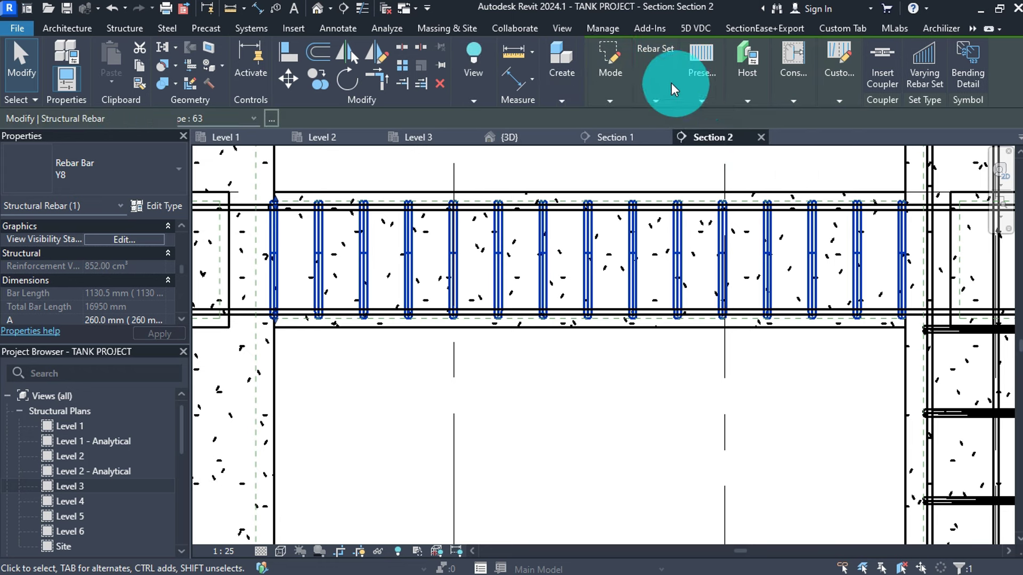
click(656, 82)
click(723, 151)
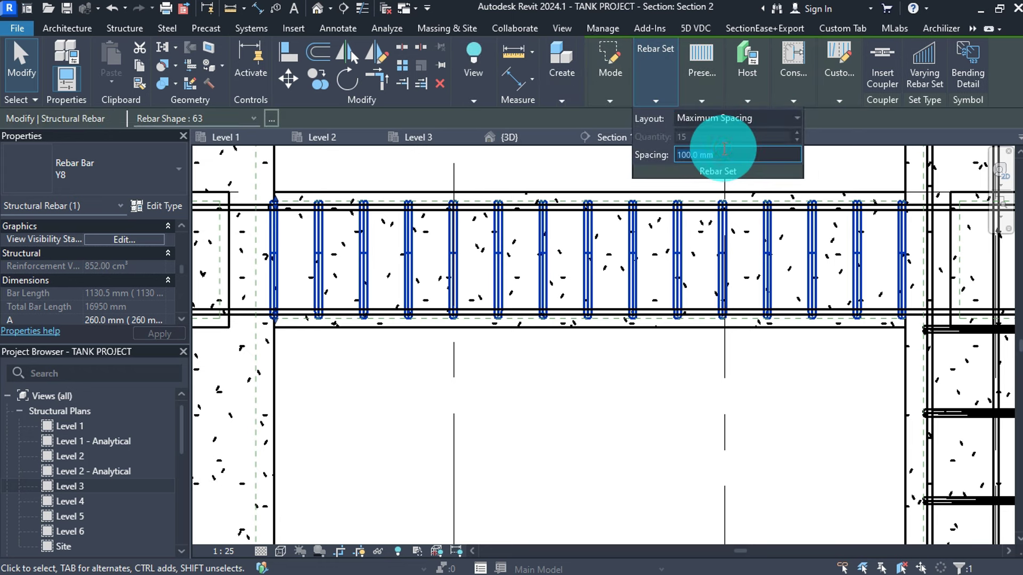
text(200)
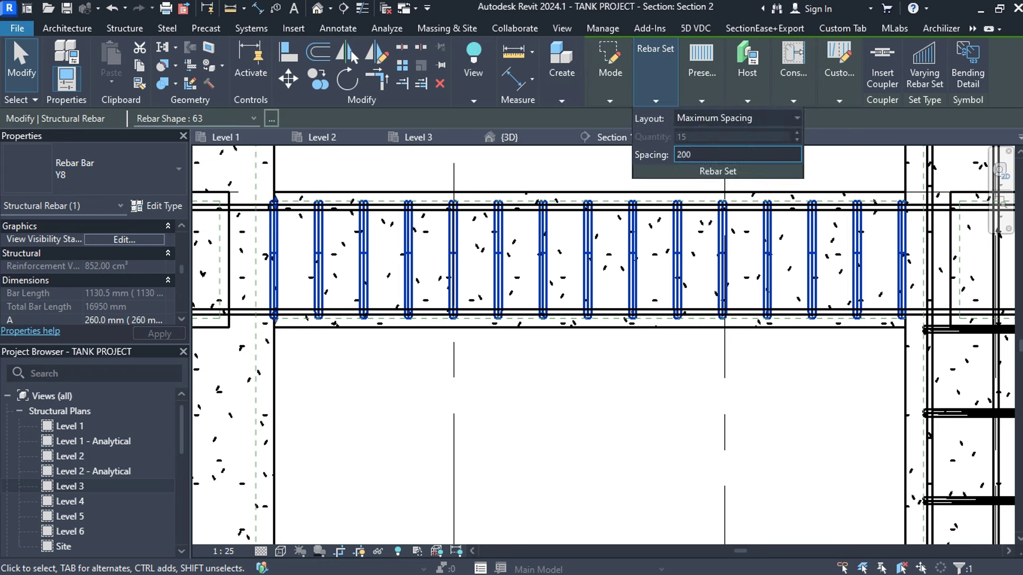
key(Return)
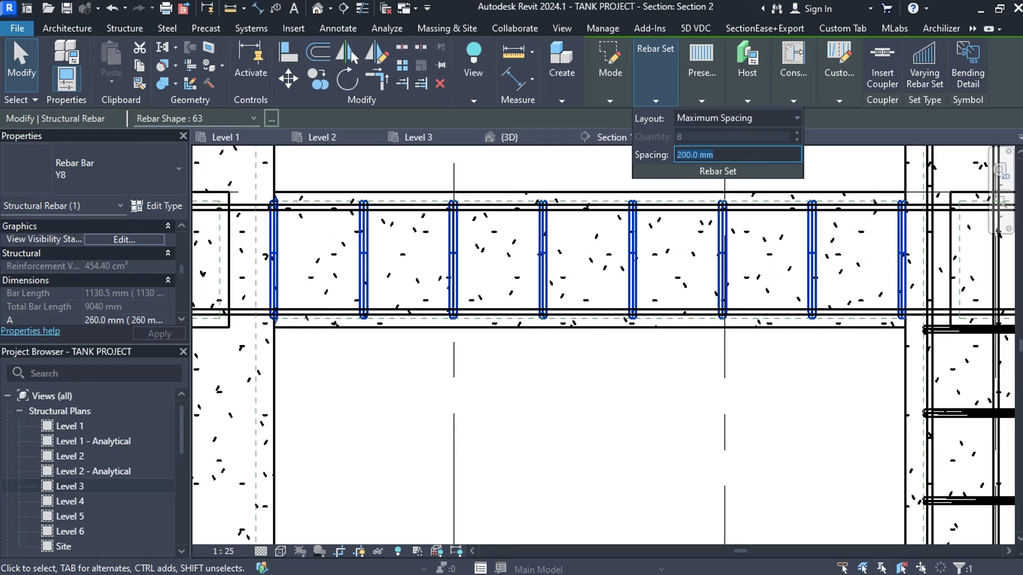
scroll(557, 279, down, 2)
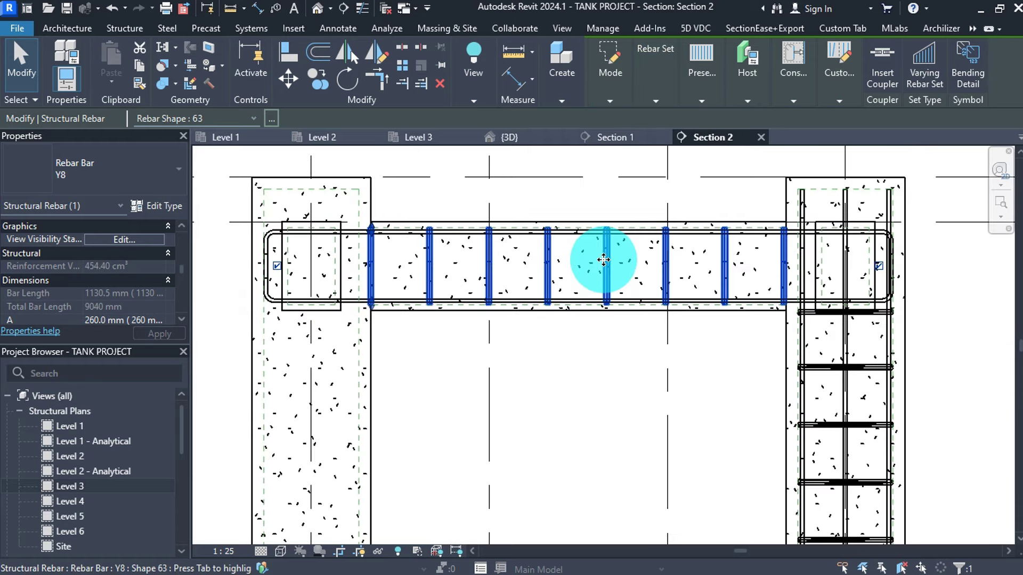
click(630, 193)
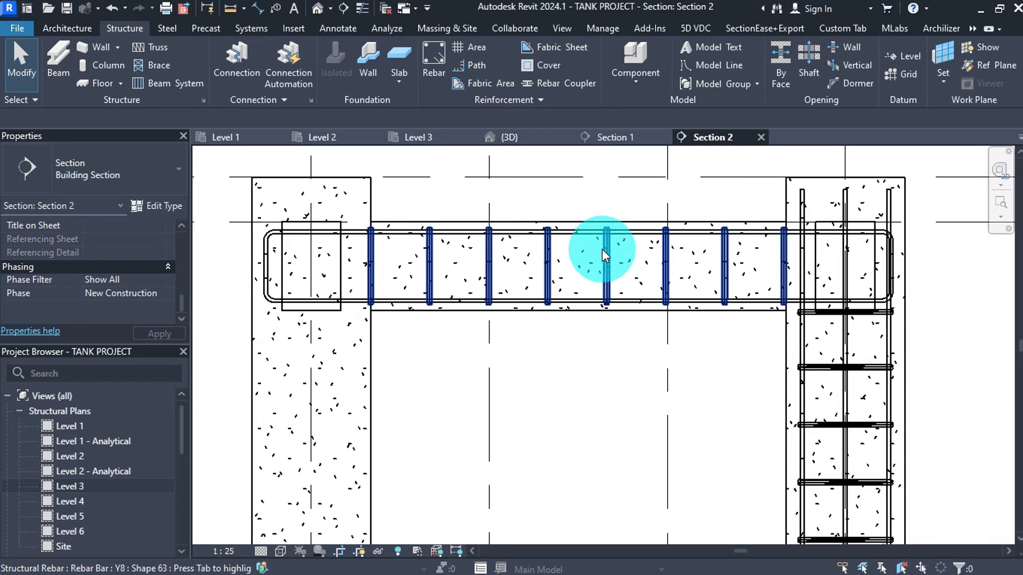
click(602, 248)
Edit the stirrup set's end constraints, offsetting the end stirrups 40 mm from the column faces
mouse_move(787, 85)
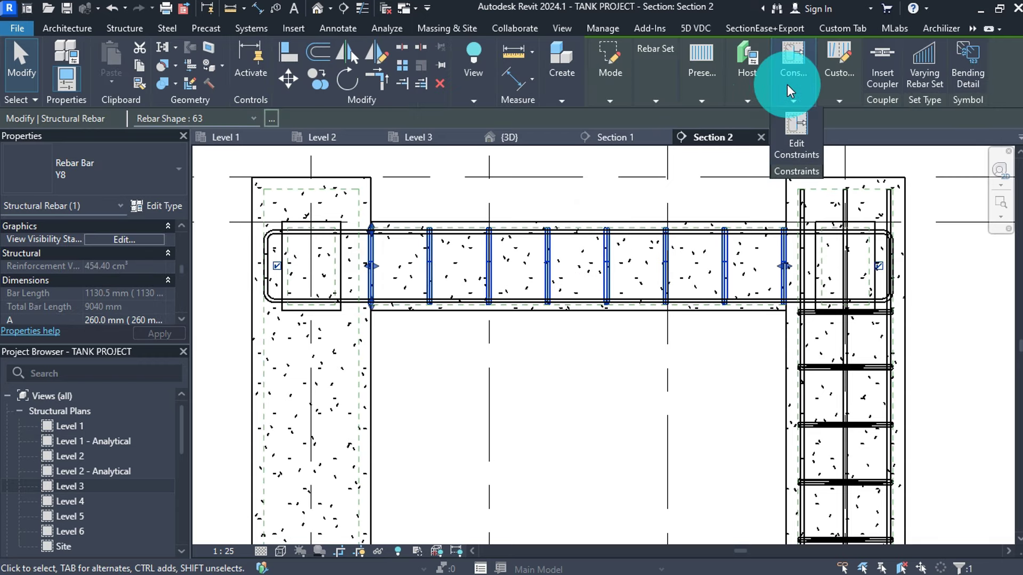
click(804, 123)
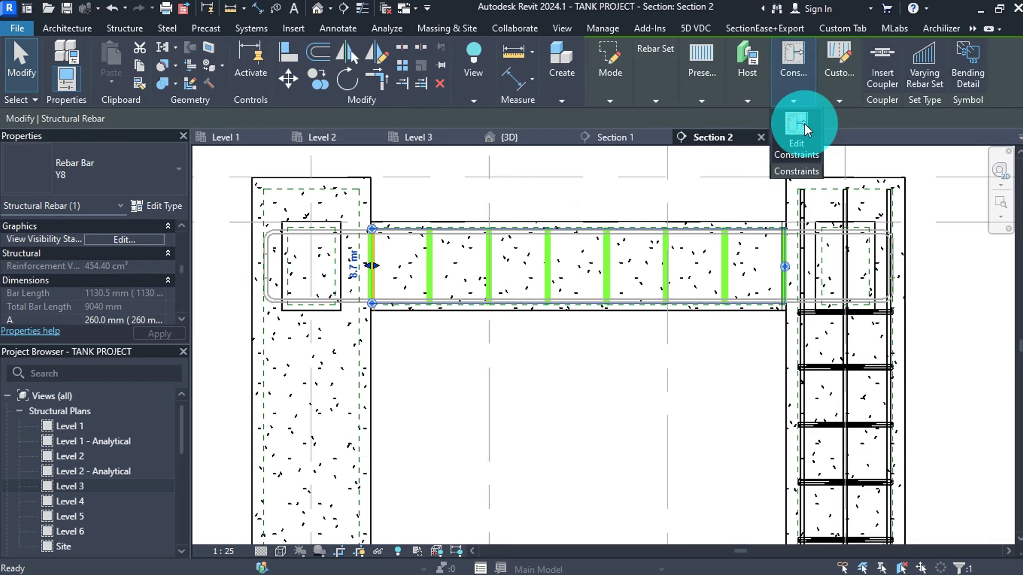
click(352, 266)
key(BackSpace)
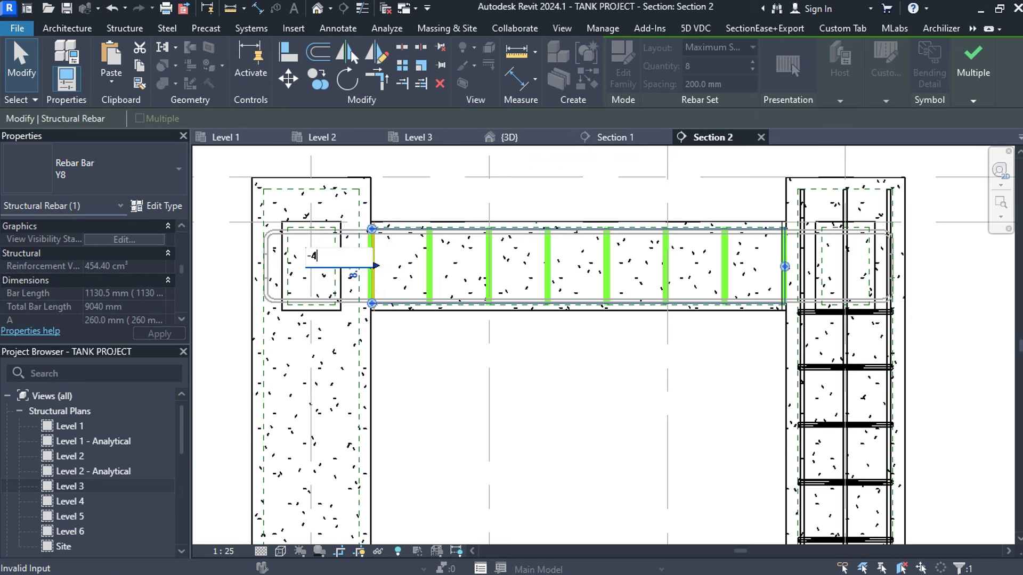
click(352, 265)
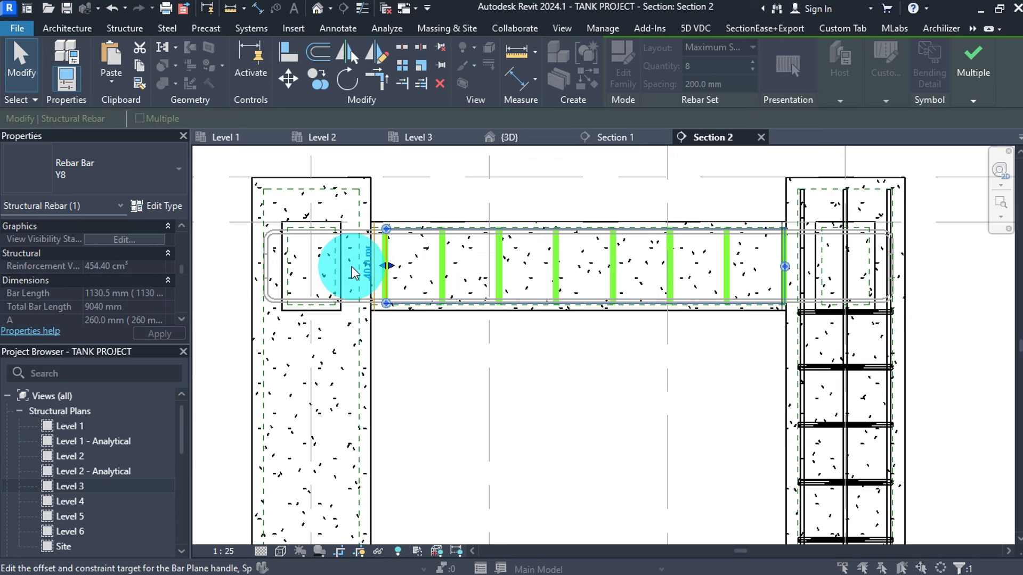
click(894, 256)
click(783, 268)
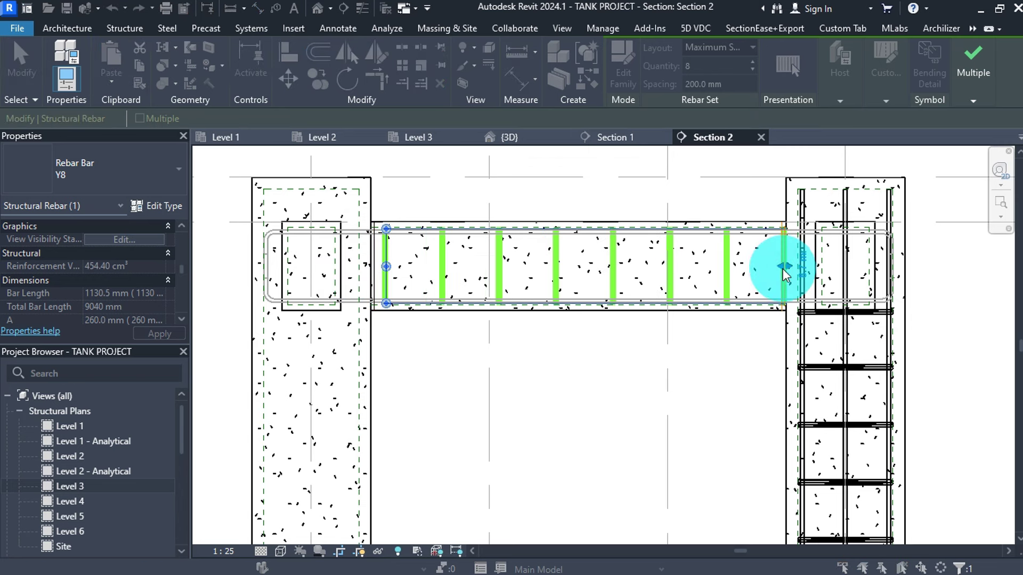
click(801, 266)
key(BackSpace)
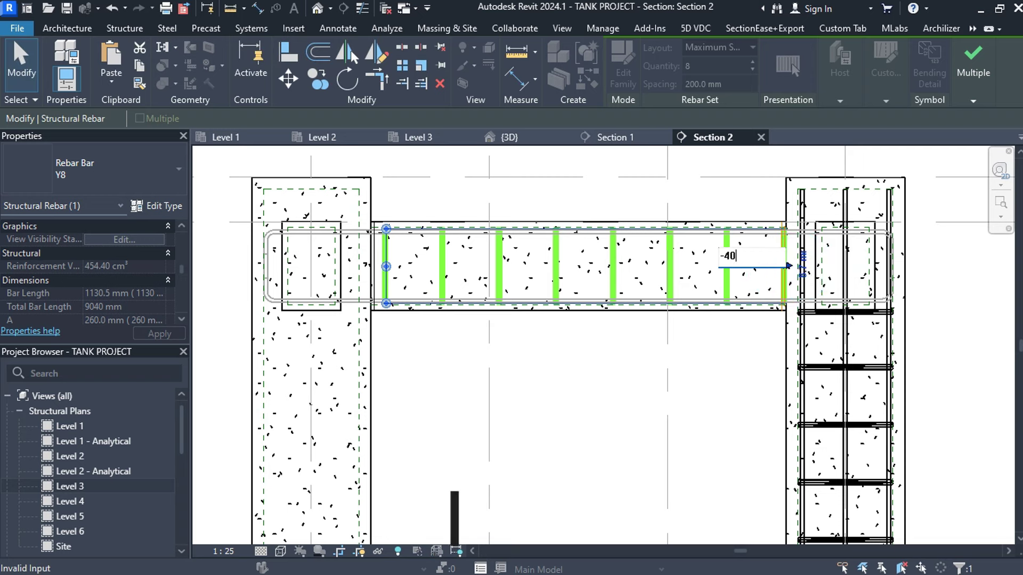
Commit the offset edit and finish the multiple stirrup set
click(968, 72)
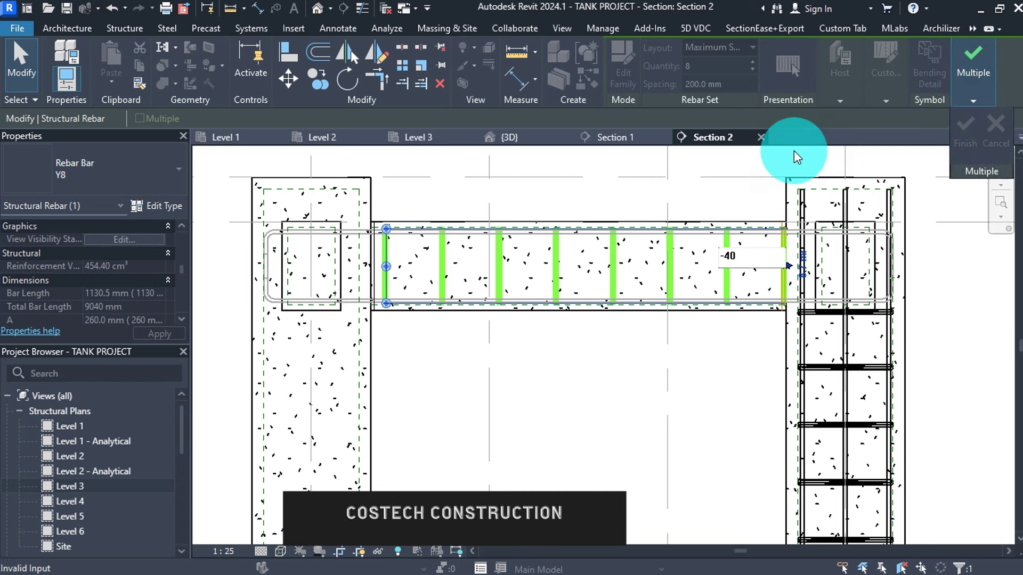
click(733, 197)
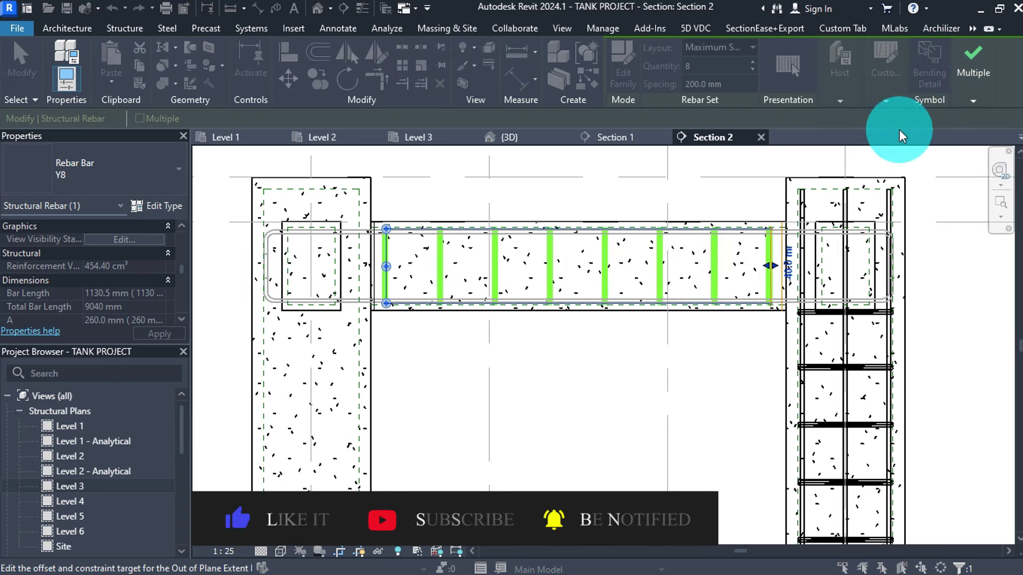
click(970, 69)
click(967, 123)
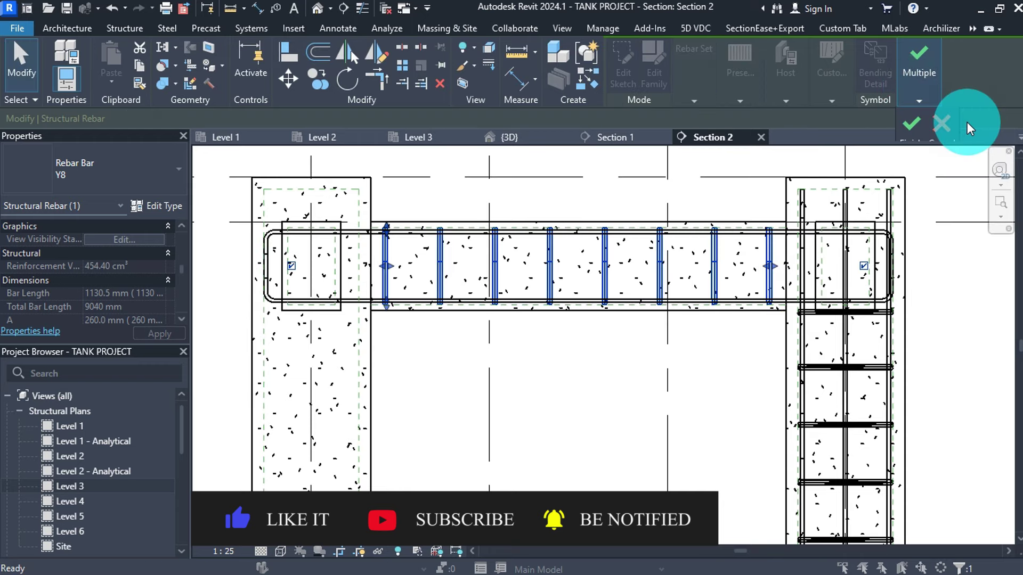
Zoom out of Section 2 and open the {3D} view with nothing selected
scroll(564, 312, down, 2)
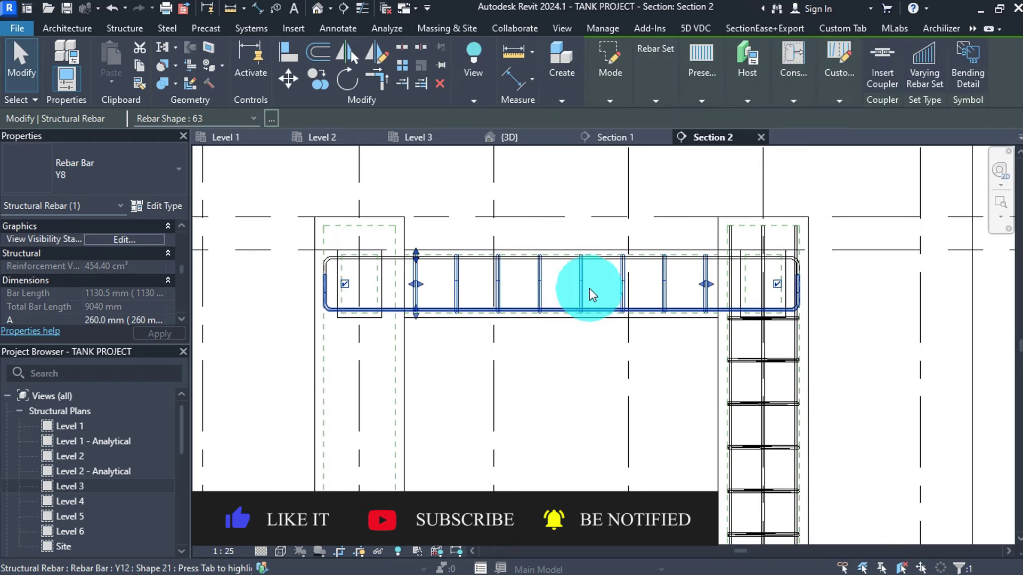
scroll(593, 246, down, 3)
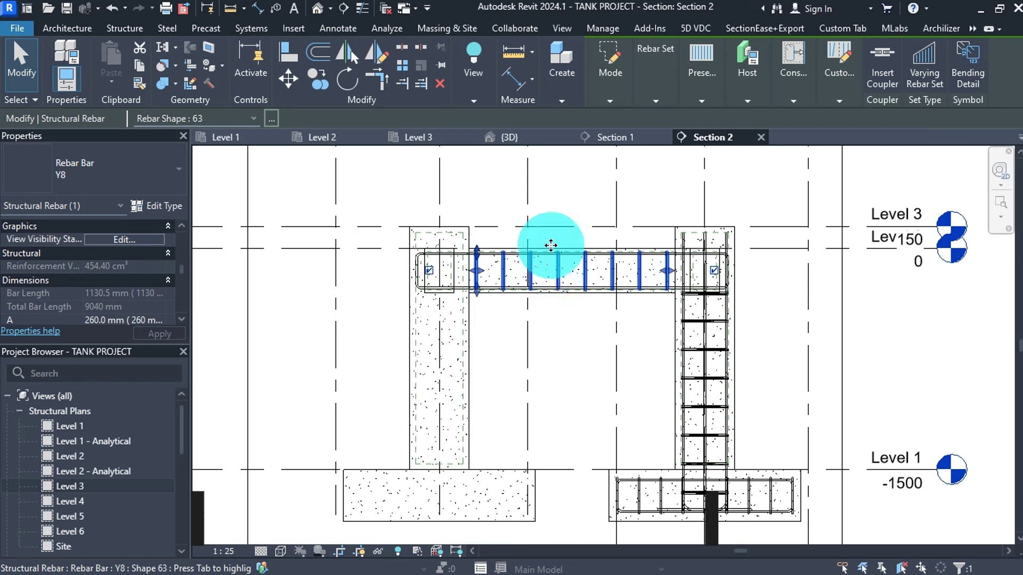
click(514, 137)
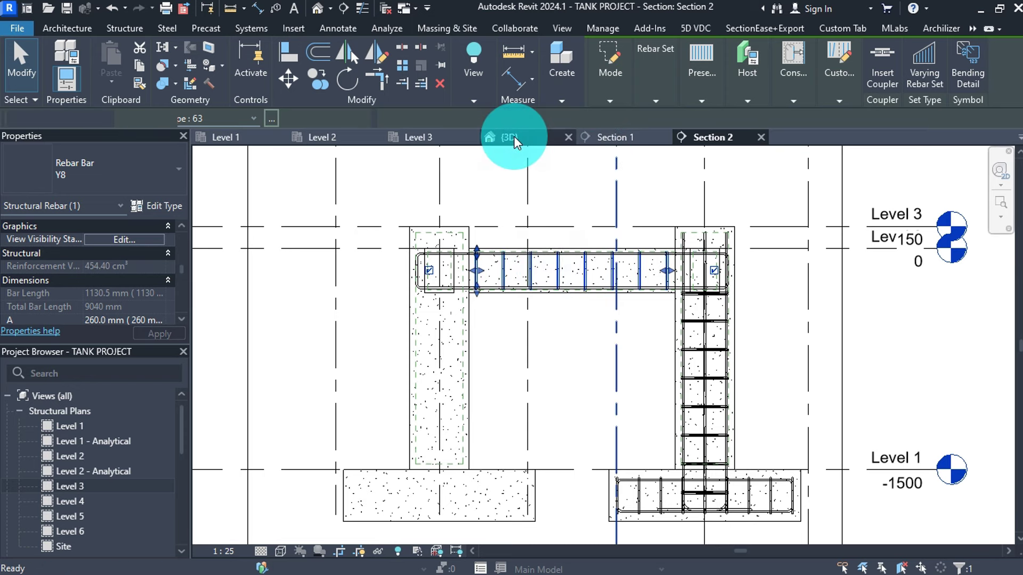
key(Escape)
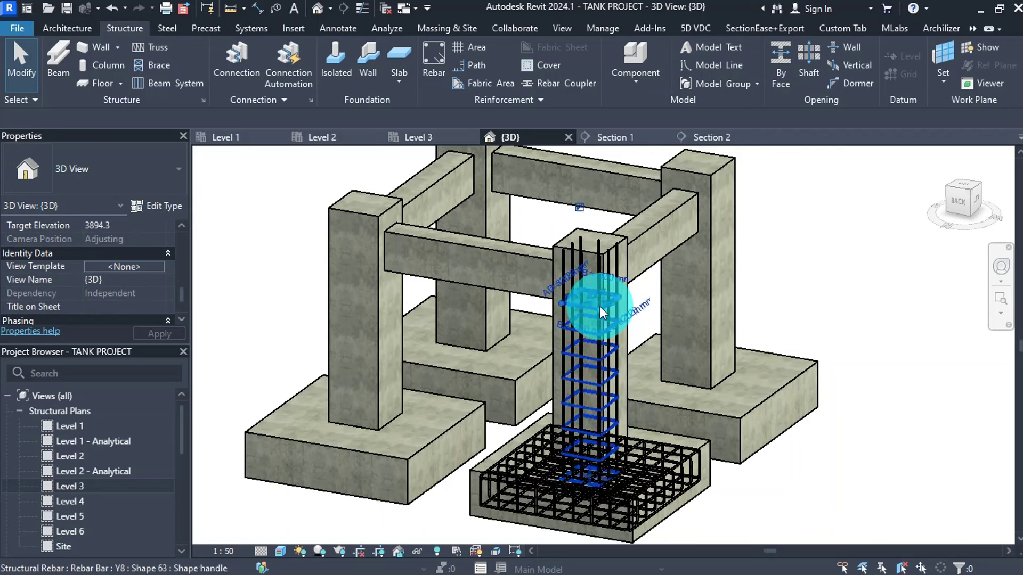
Select all stirrup and footing rebar instances project-wide and check 3D View Unobscured
click(600, 306)
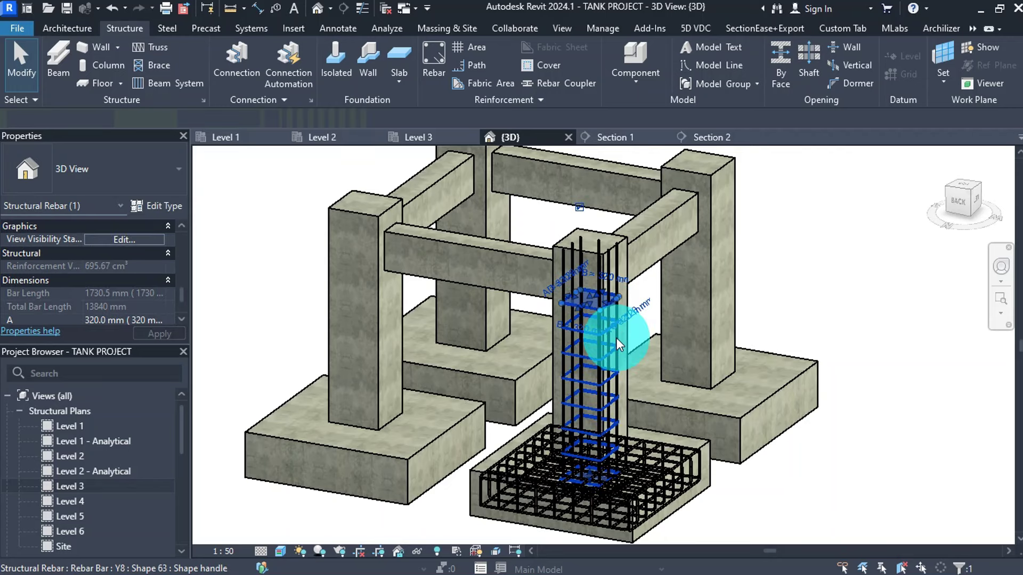
ctrl+click(667, 464)
right_click(667, 464)
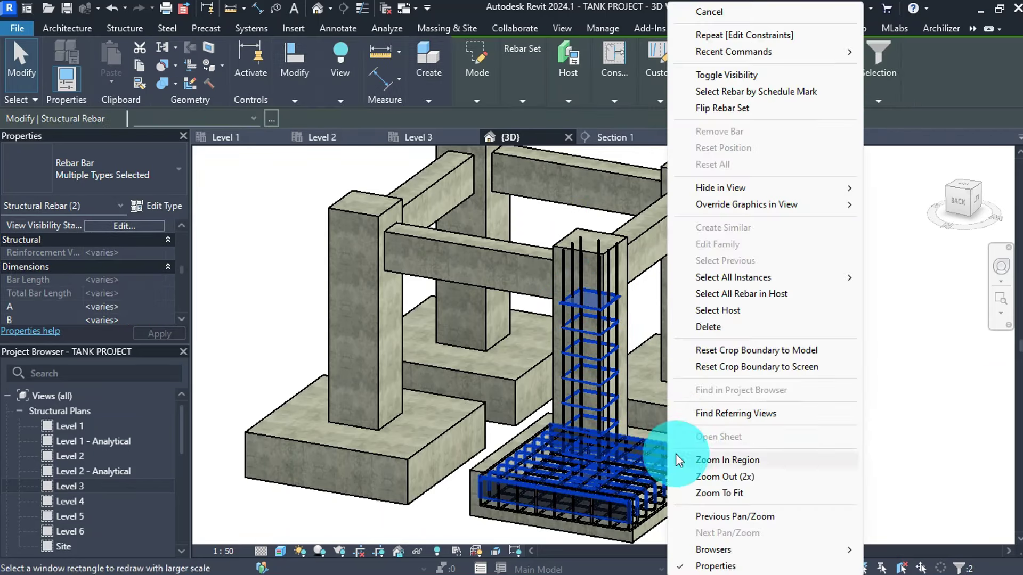
mouse_move(753, 277)
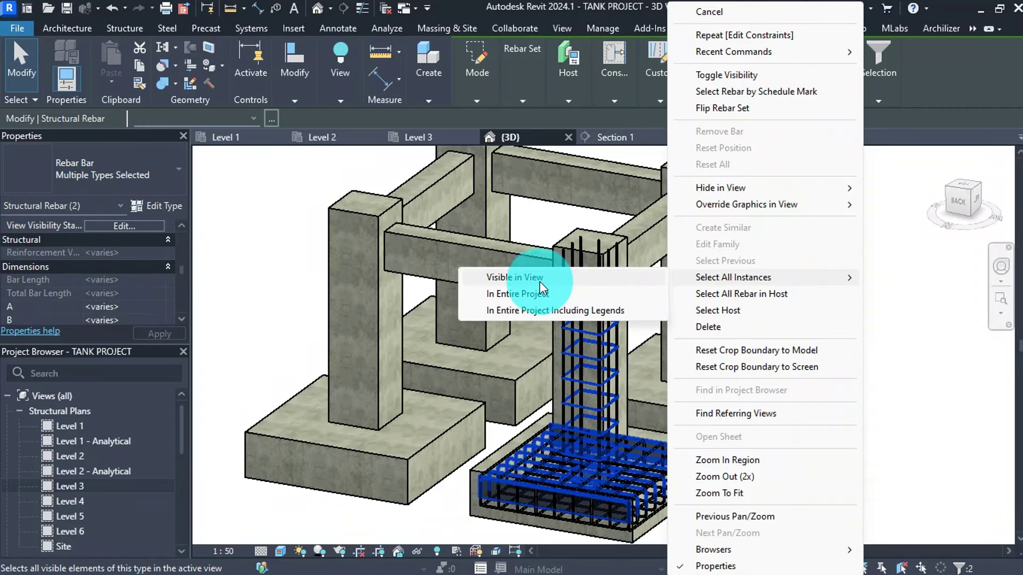
click(527, 293)
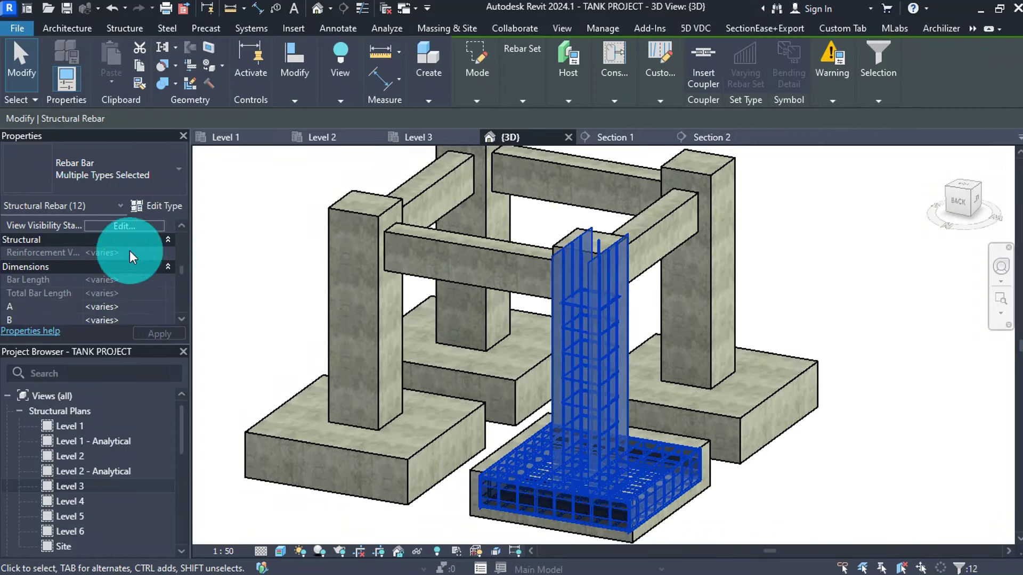
click(118, 226)
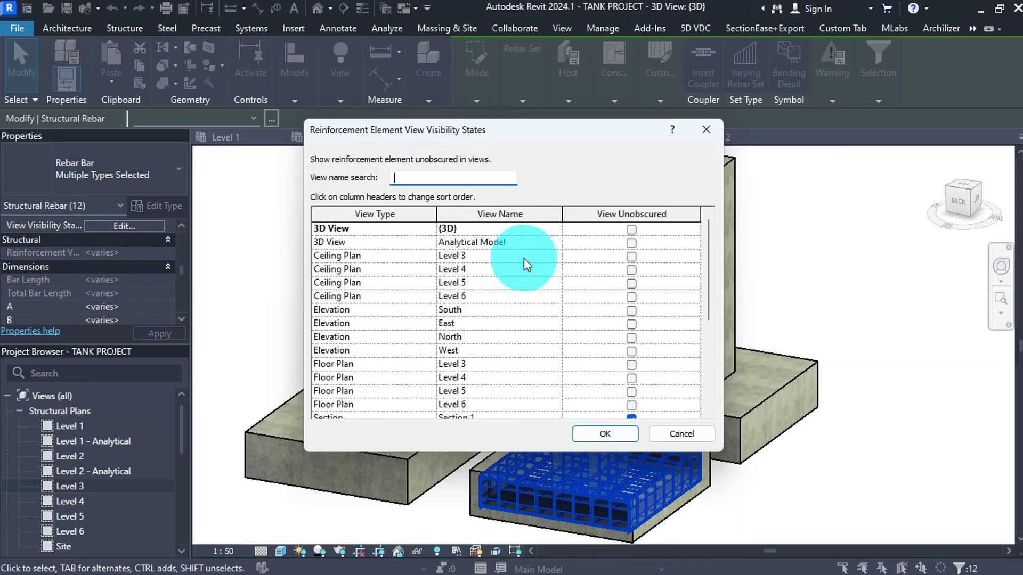
click(630, 230)
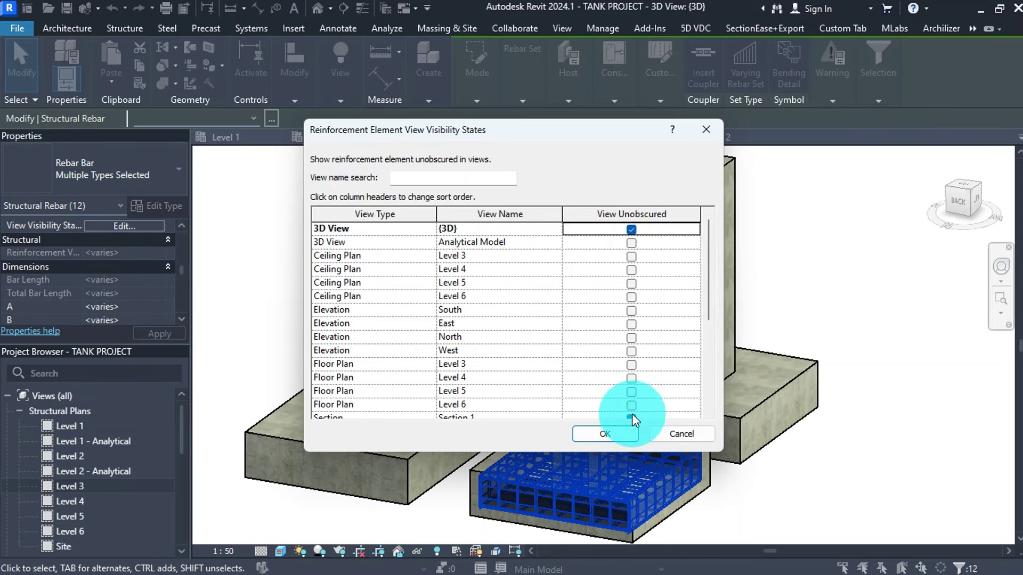
click(605, 431)
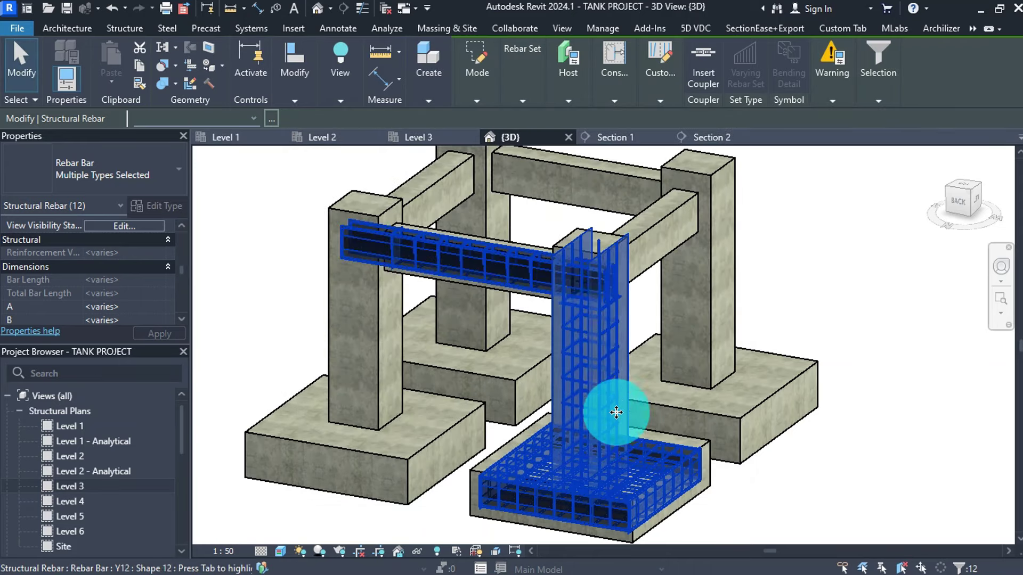
key(Escape)
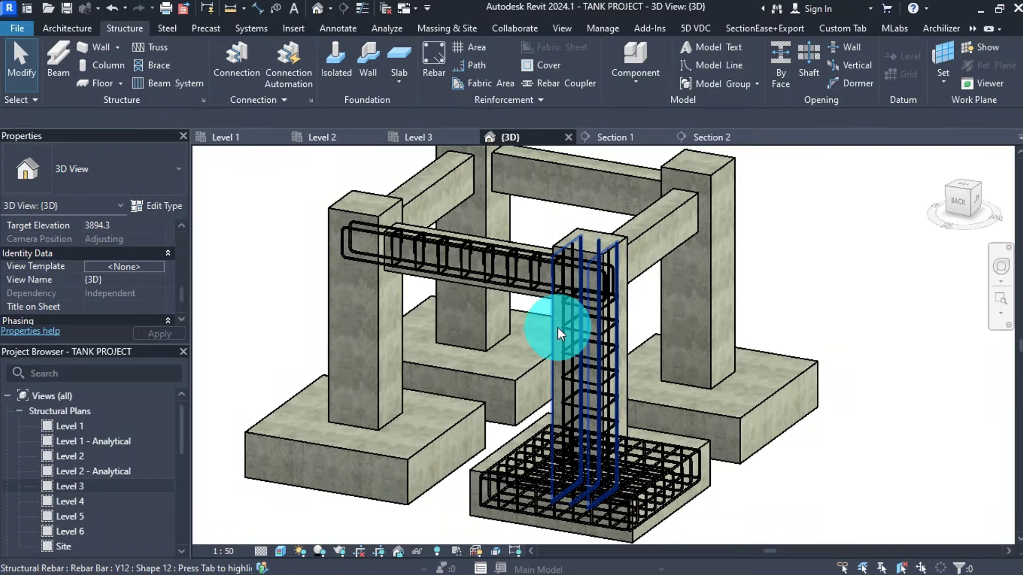
mouse_move(618, 354)
shift+middle_down()
mouse_move(464, 349)
mouse_move(349, 327)
mouse_move(318, 335)
mouse_move(347, 289)
mouse_move(392, 290)
mouse_move(599, 349)
shift+middle_up()
Propagate the front footing's mesh to the right, back and left footings
click(653, 452)
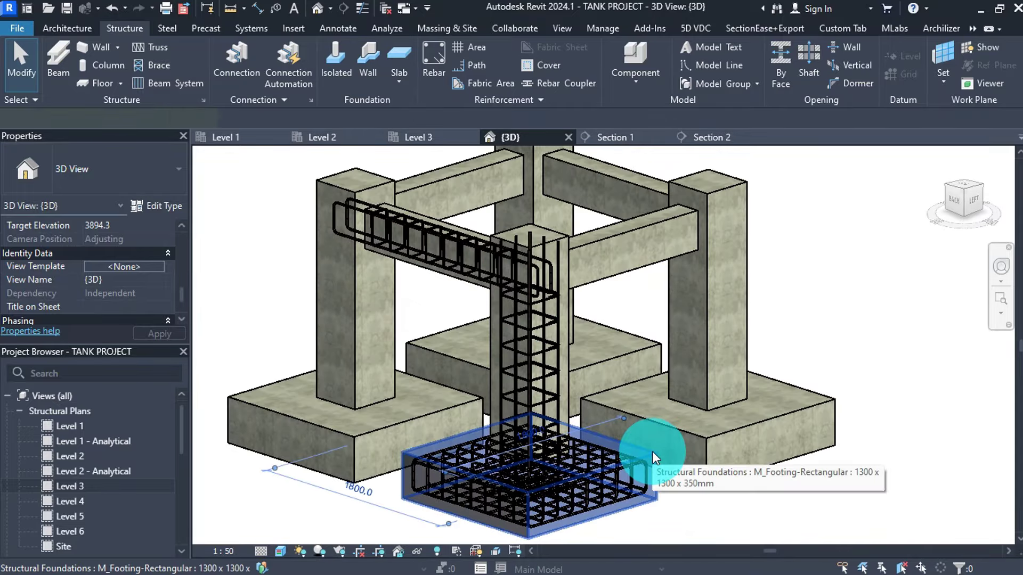
click(775, 72)
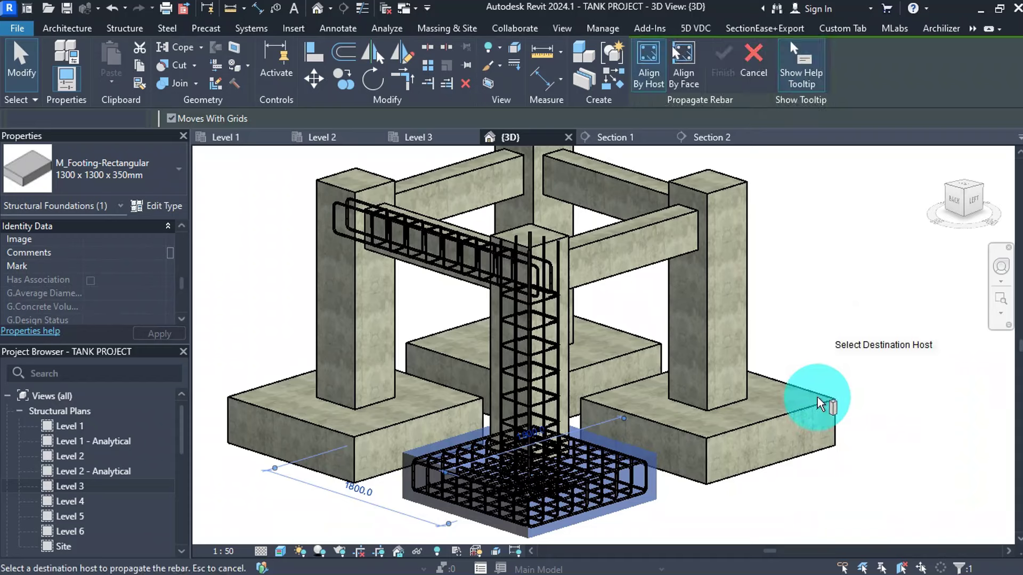
click(633, 343)
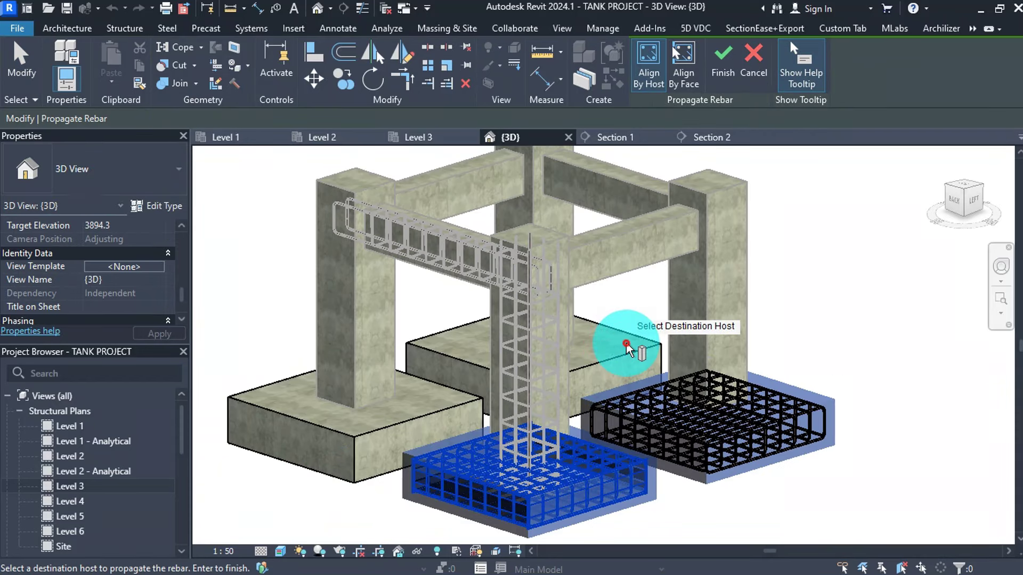
click(622, 364)
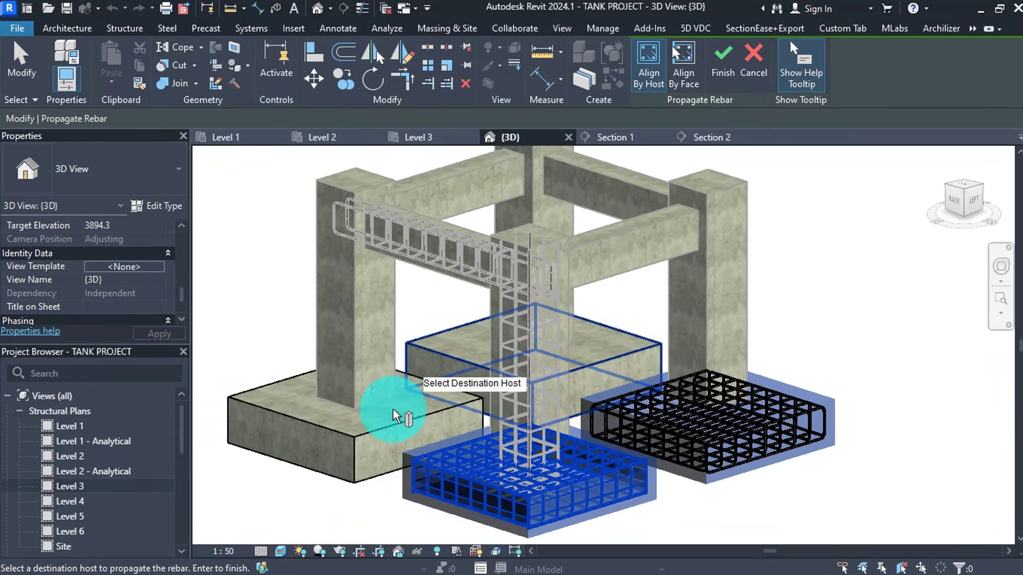
click(376, 436)
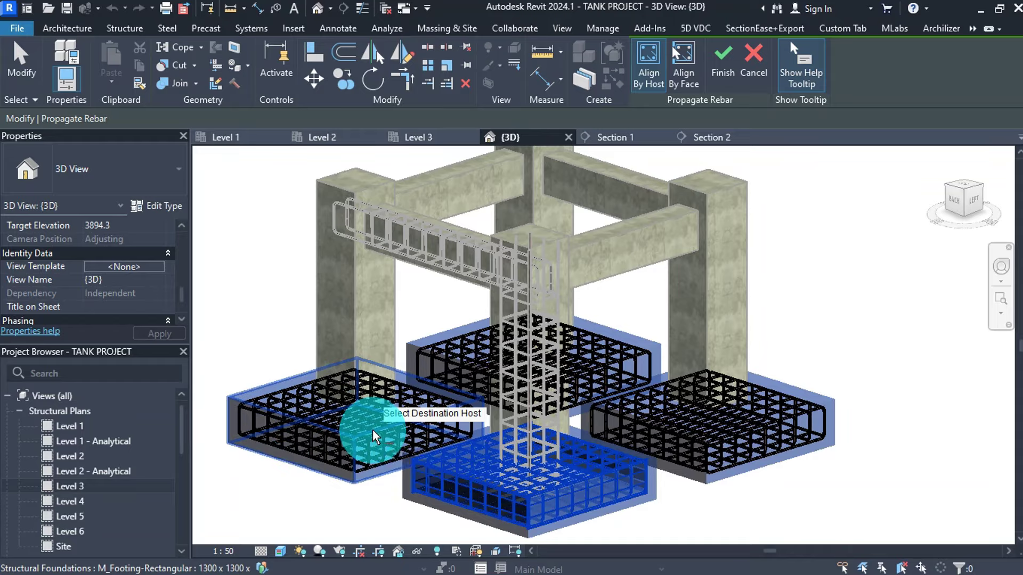
click(723, 63)
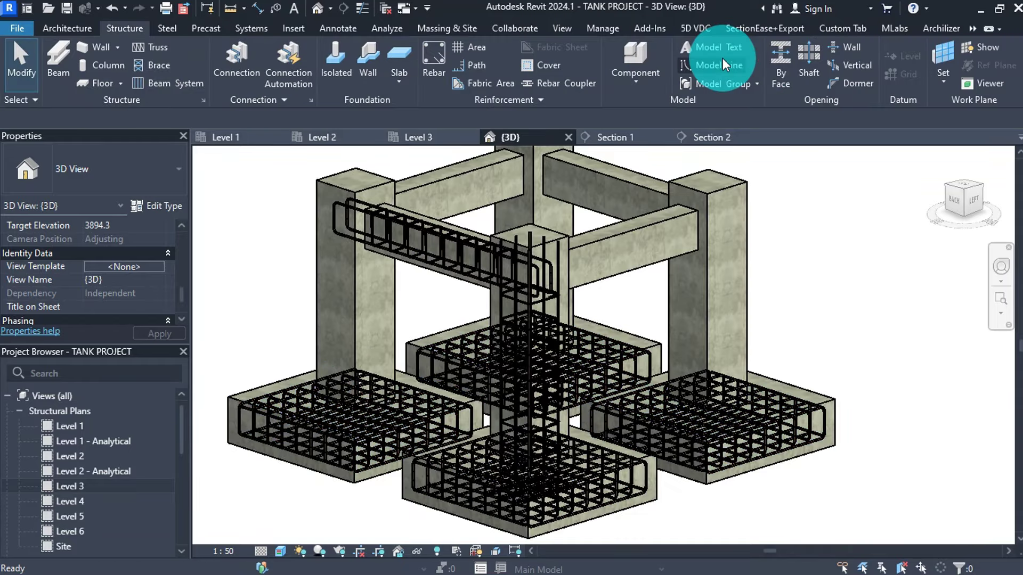
shift+middle_drag(674, 279, 330, 173)
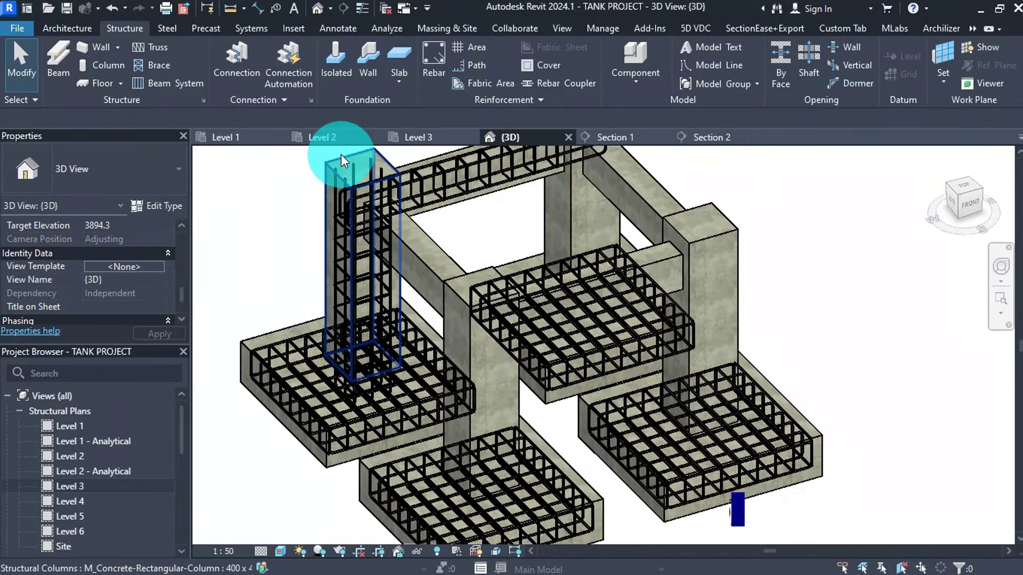
Propagate the corner column's rebar to the middle front, right and back columns
click(341, 154)
click(796, 62)
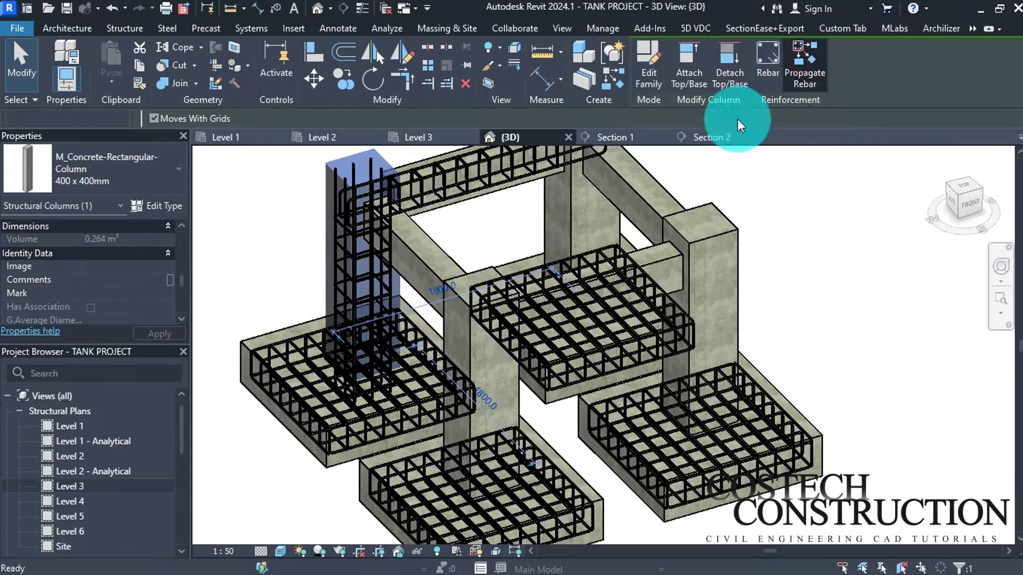
click(461, 285)
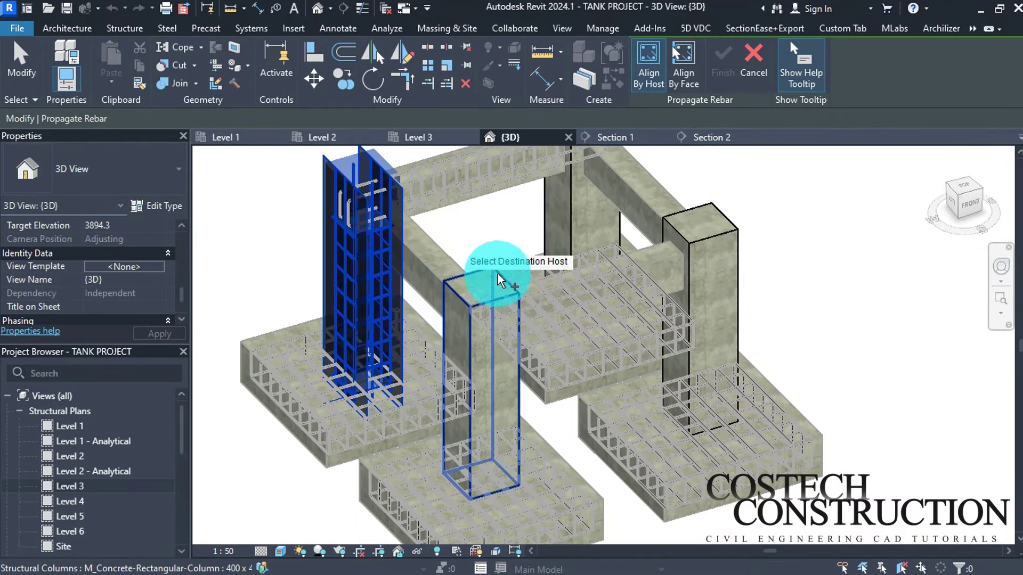
click(711, 213)
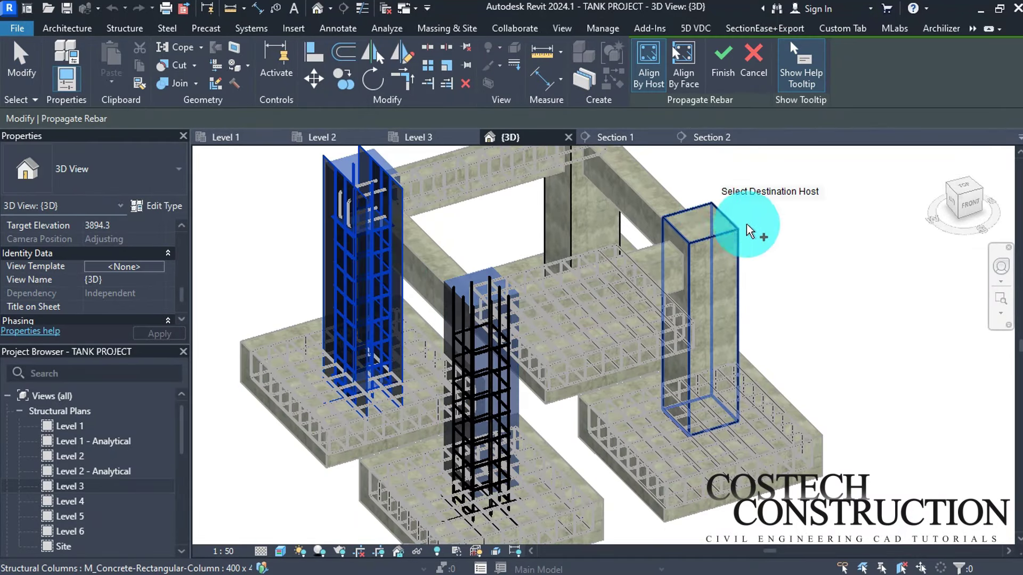
scroll(815, 303, down, 3)
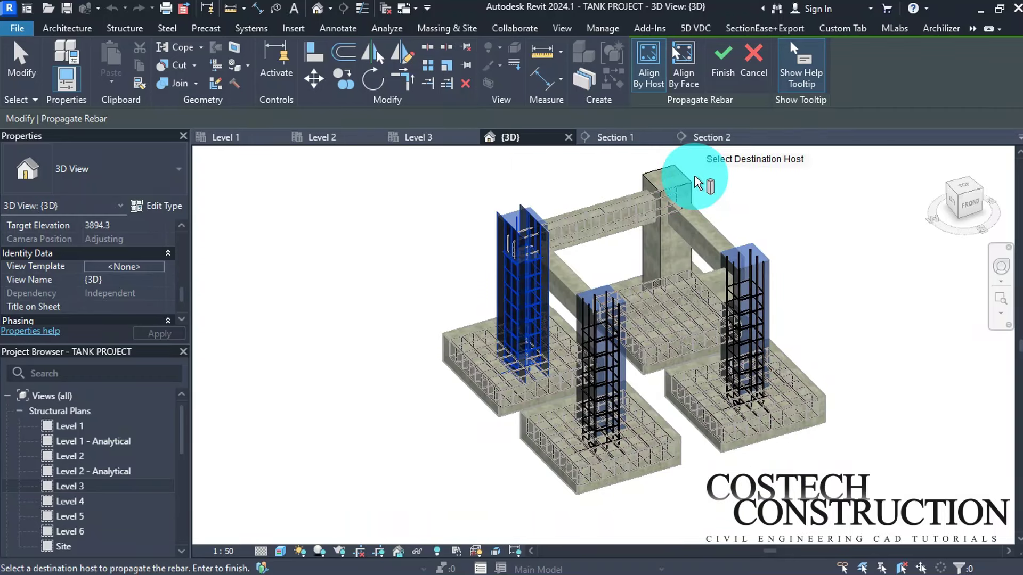
click(694, 184)
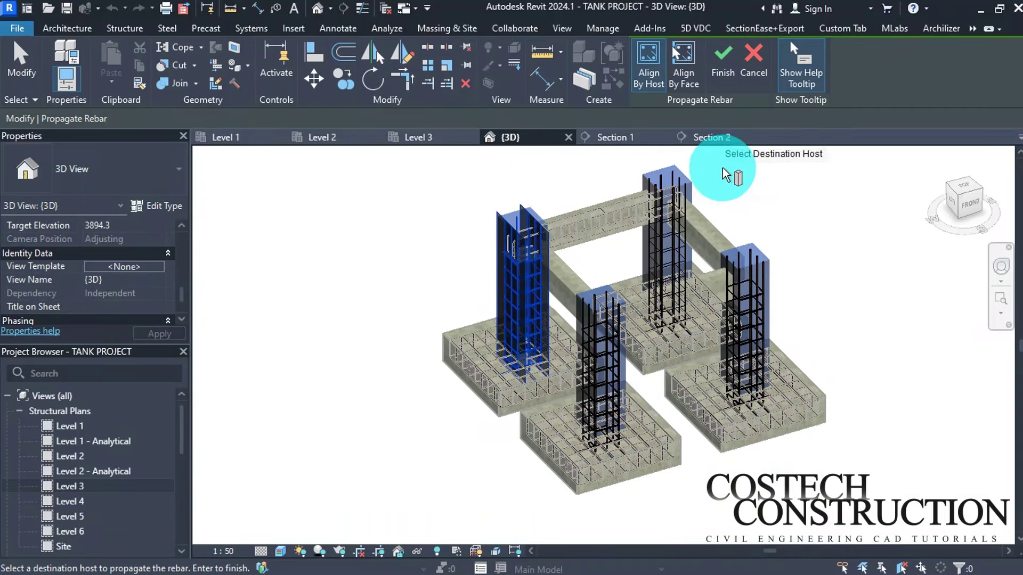
click(728, 69)
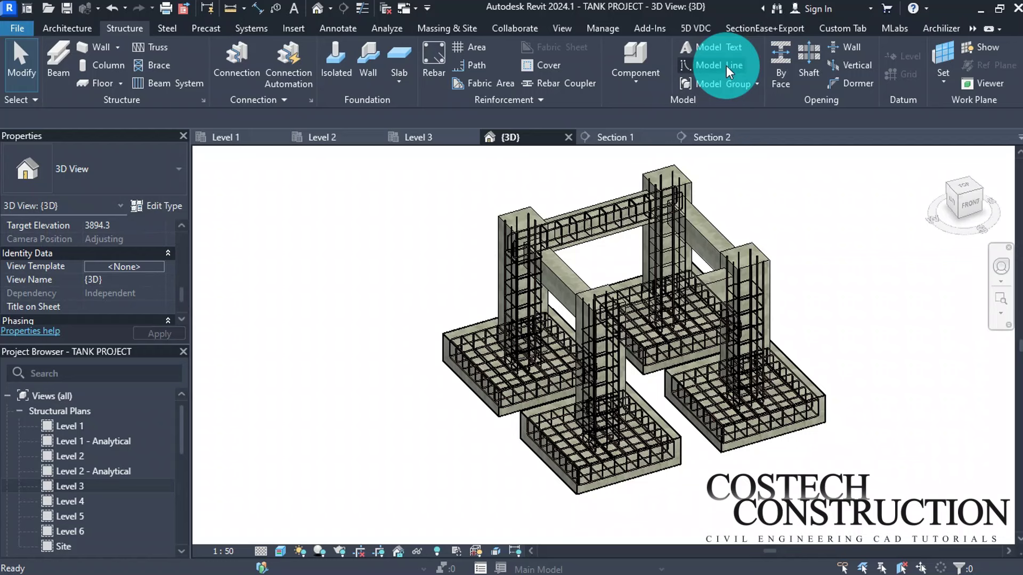
click(599, 200)
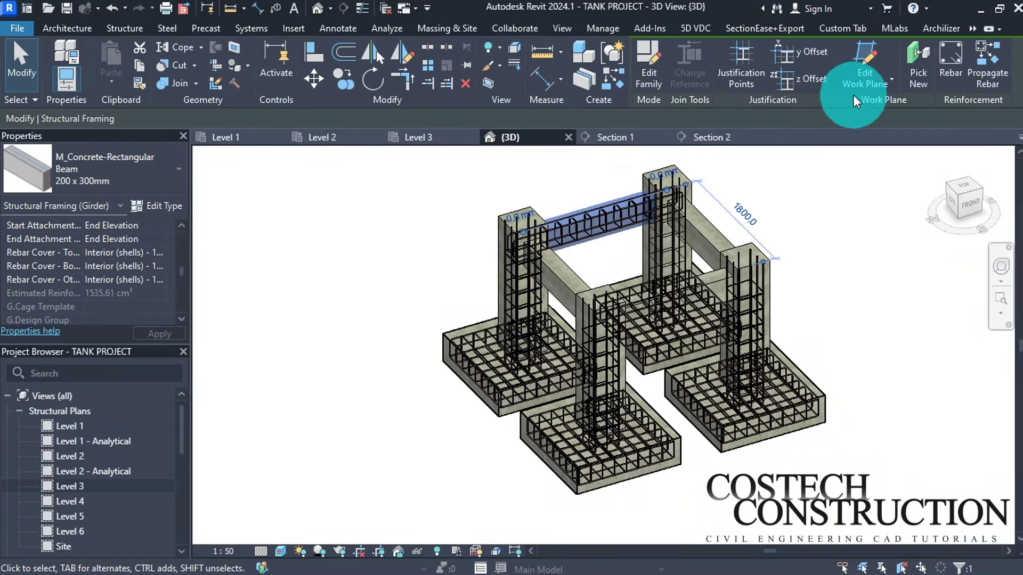